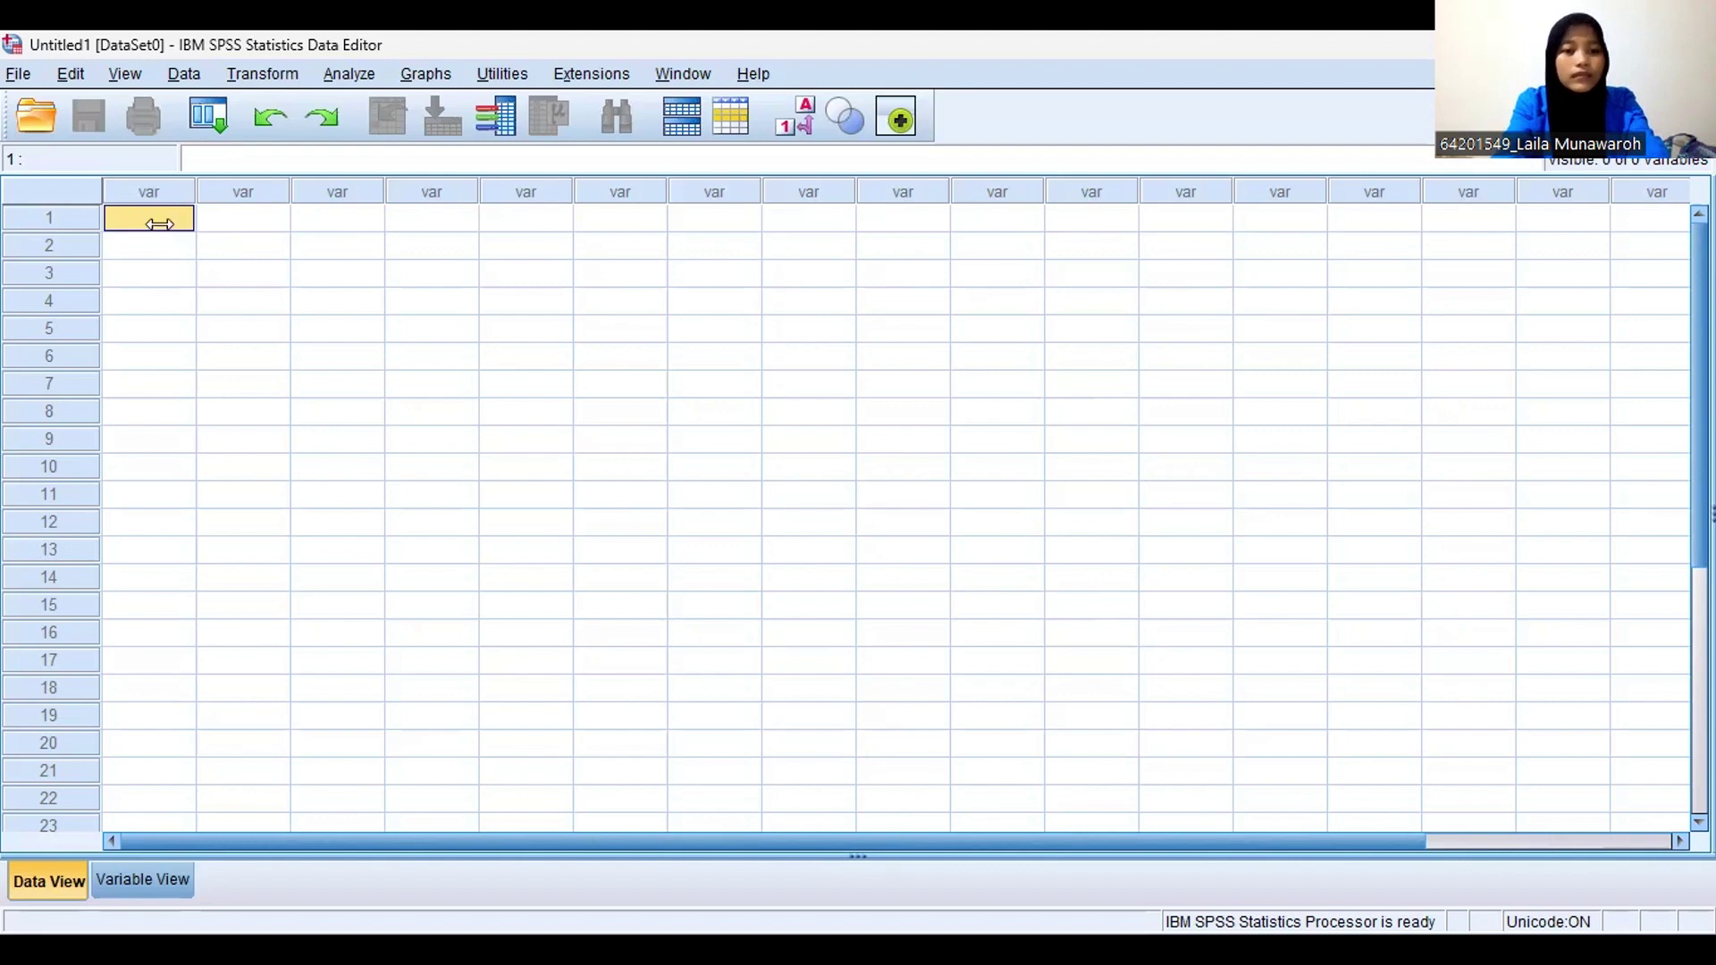
Paste the copied questionnaire data into the empty dataset and rename its first three variables X1.1, X1.2 and X1.3
{"action": "key", "text": "ctrl+v"}
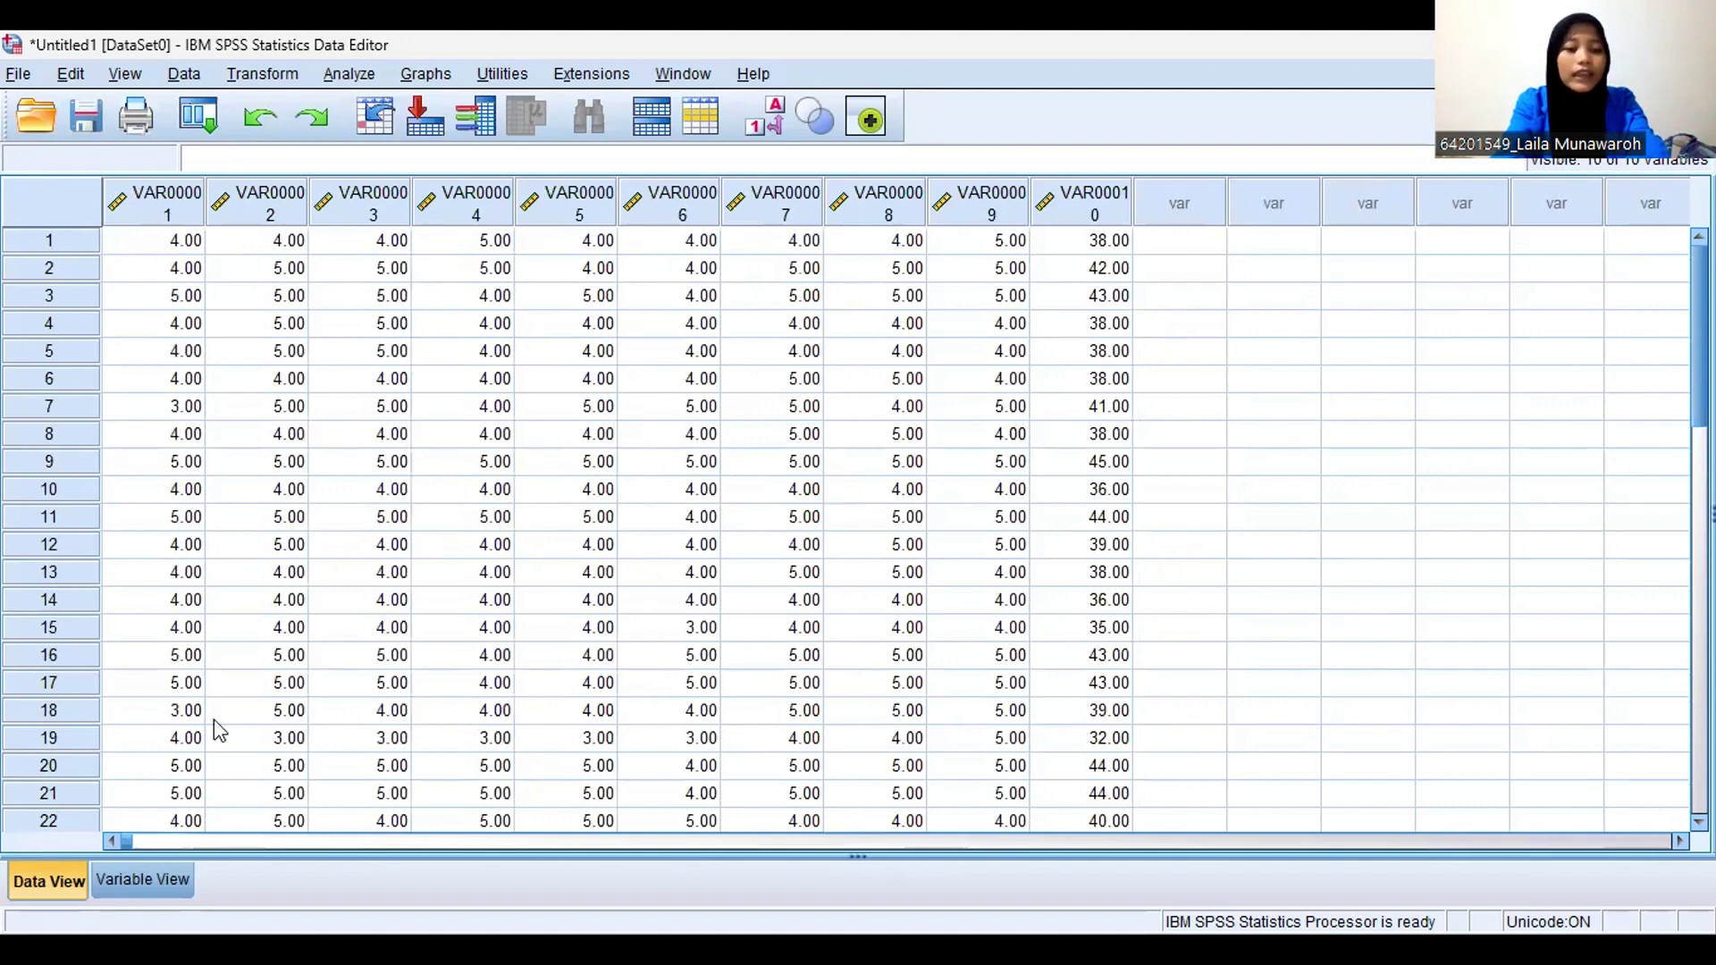
{"action": "left_click", "coordinate": [173, 893]}
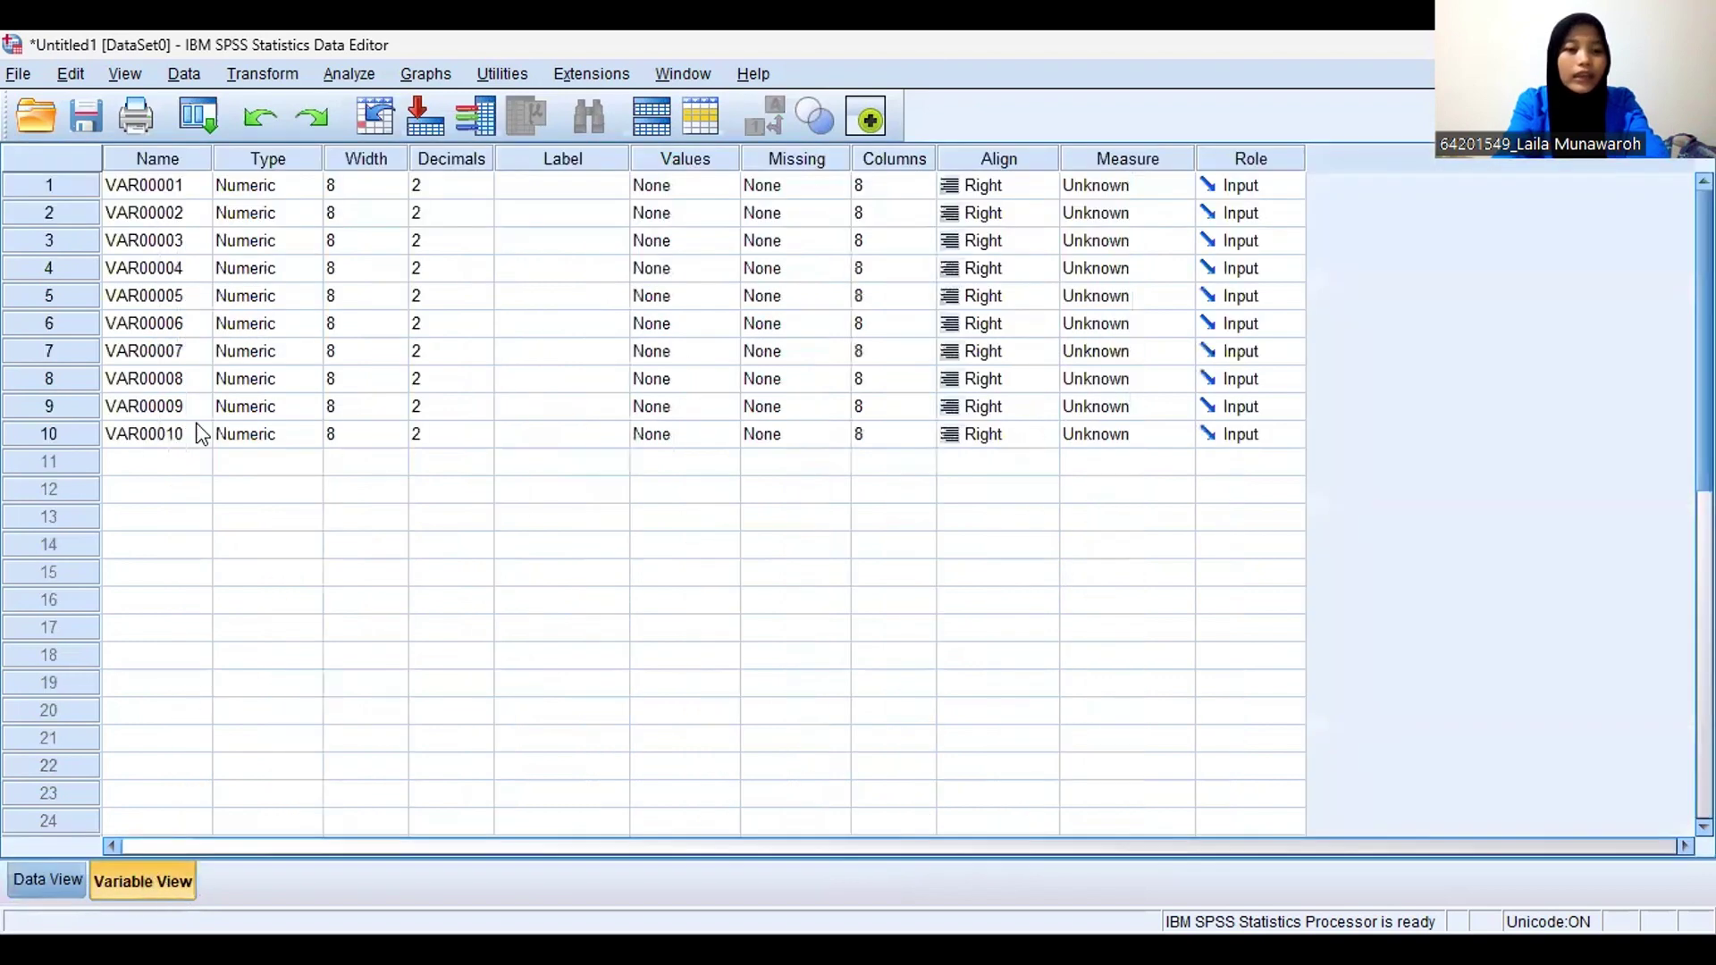
{"action": "left_click", "coordinate": [185, 187]}
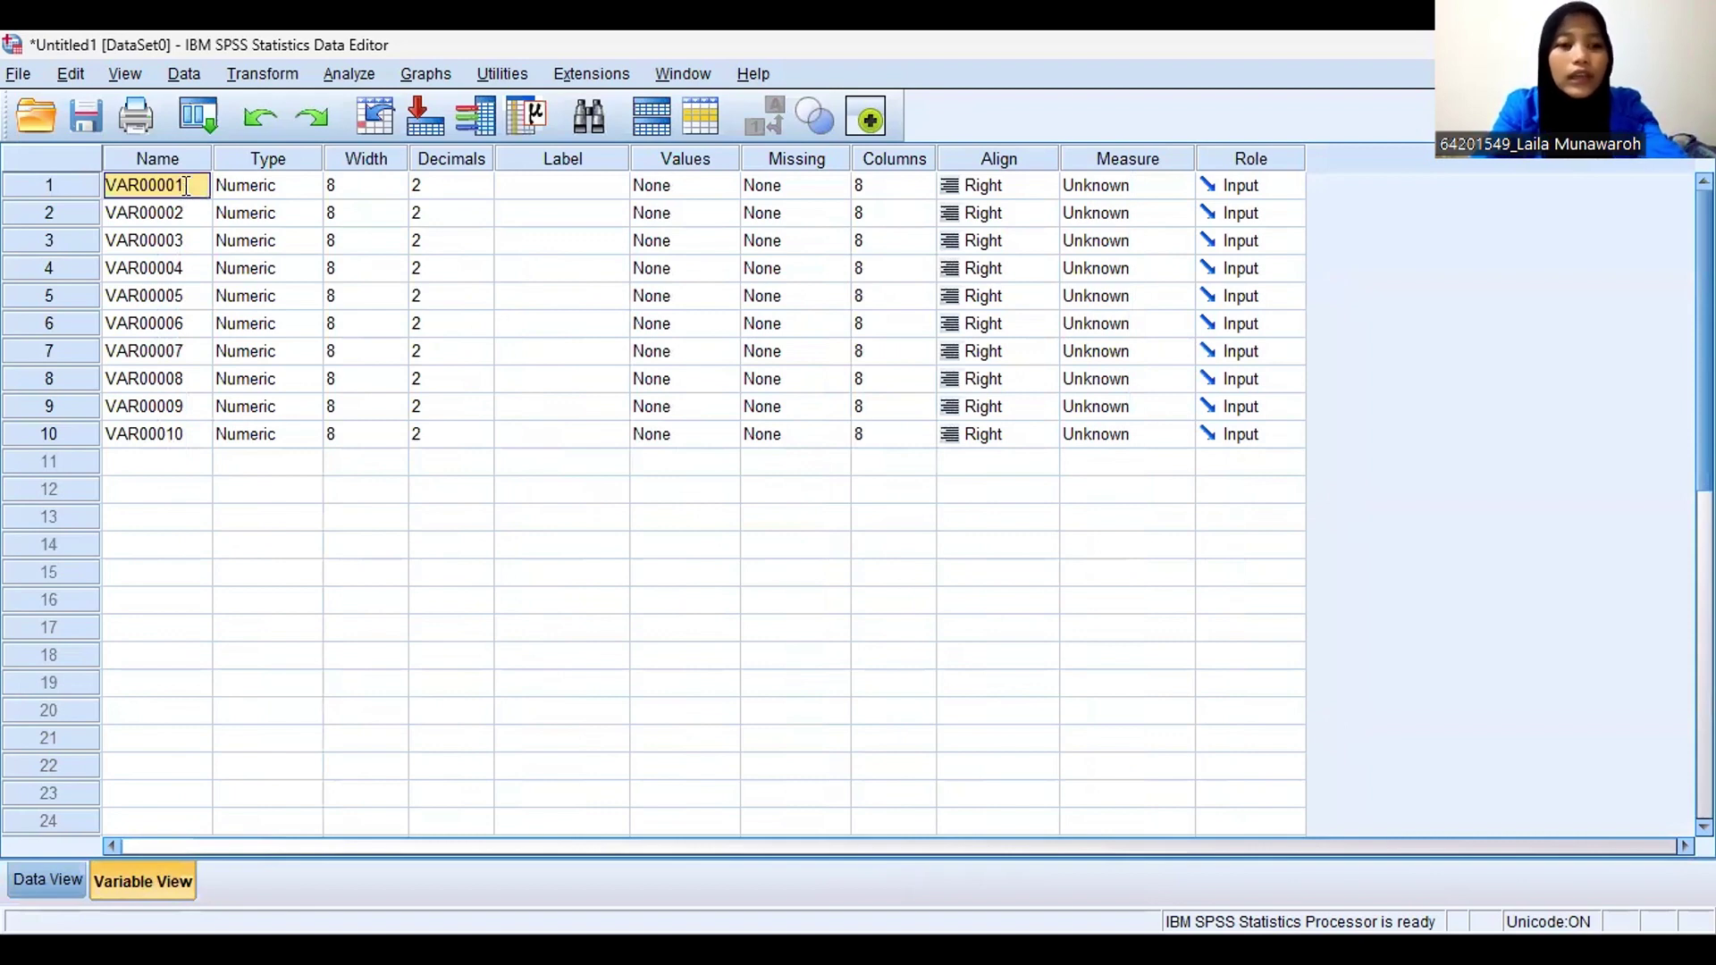
{"action": "type", "text": "X1.1"}
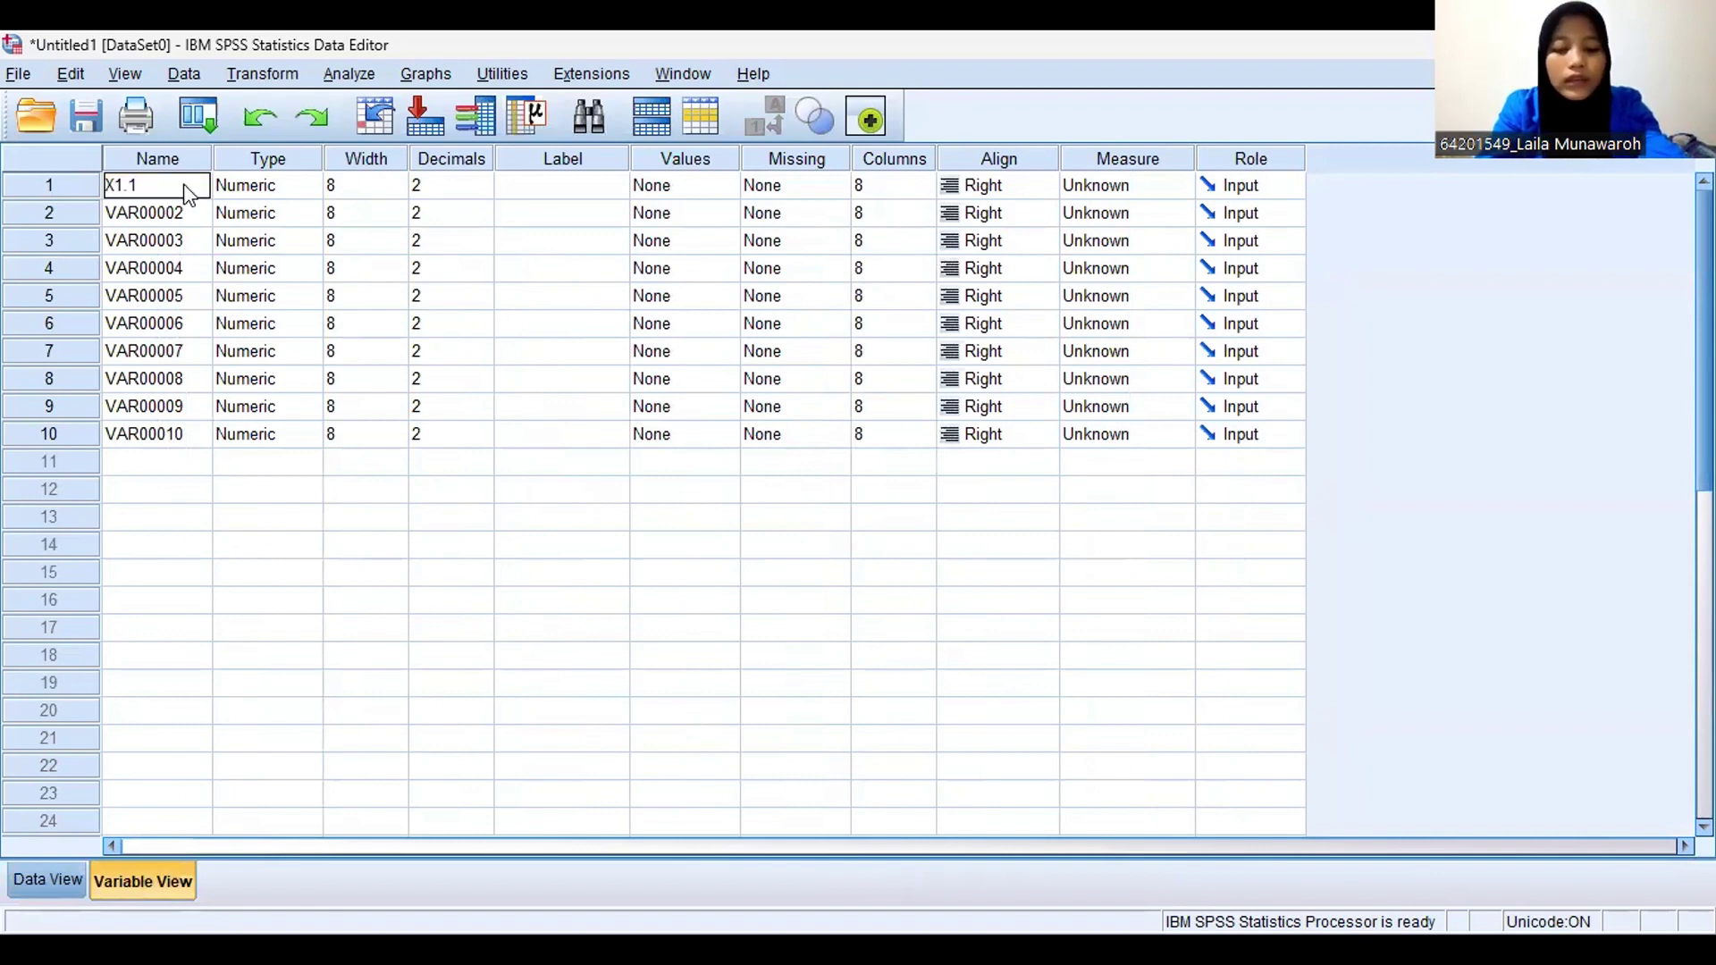
{"action": "key", "text": "Return"}
{"action": "type", "text": "X1.2"}
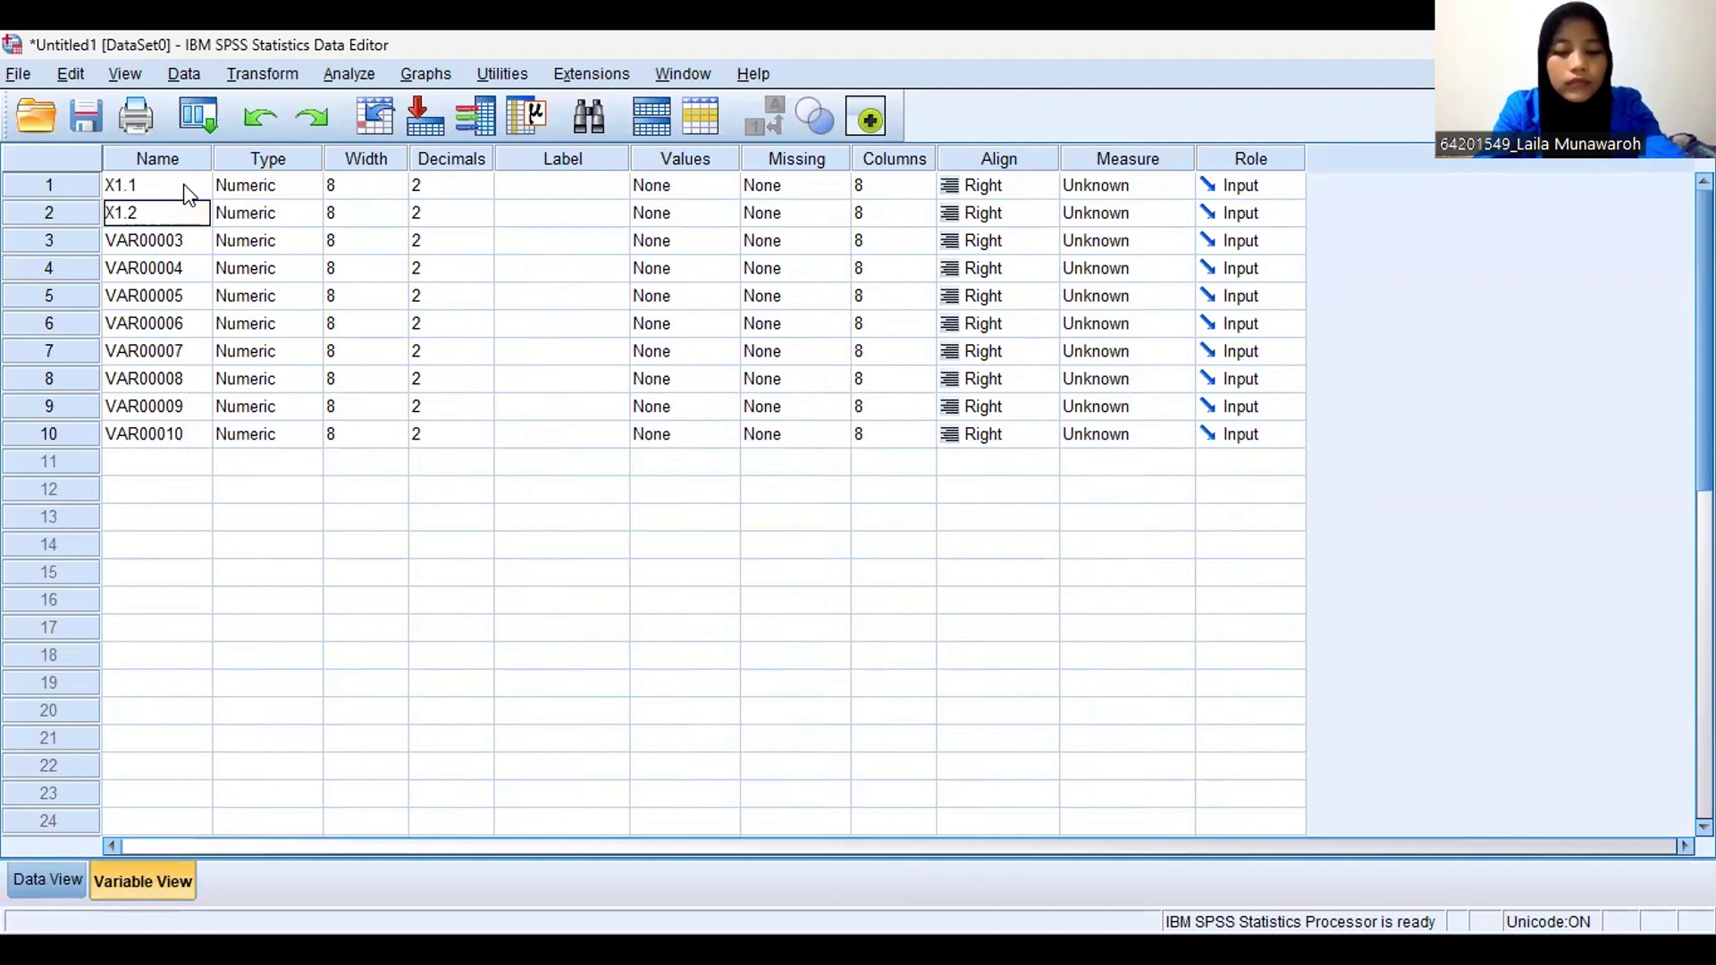
{"action": "key", "text": "Return"}
{"action": "type", "text": "X1.3"}
{"action": "key", "text": "Return"}
Rename the fourth to seventh variables X1.4, X1.5, X1.6 and X1.7
{"action": "type", "text": "X"}
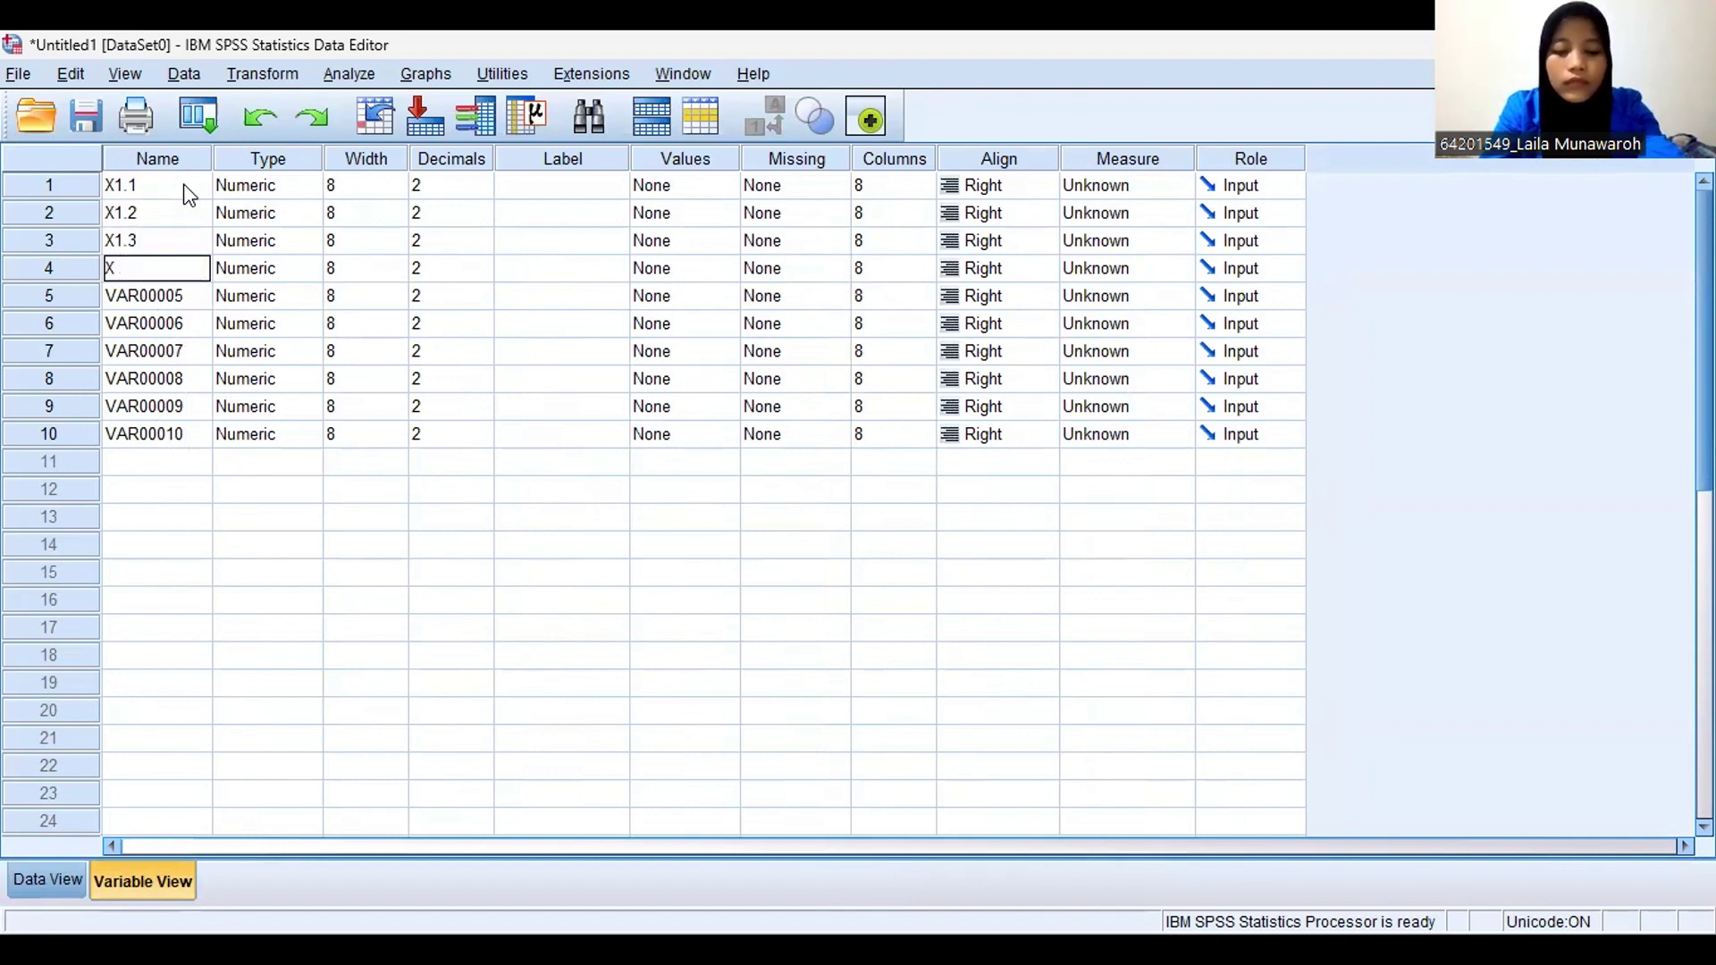
{"action": "type", "text": "1.4"}
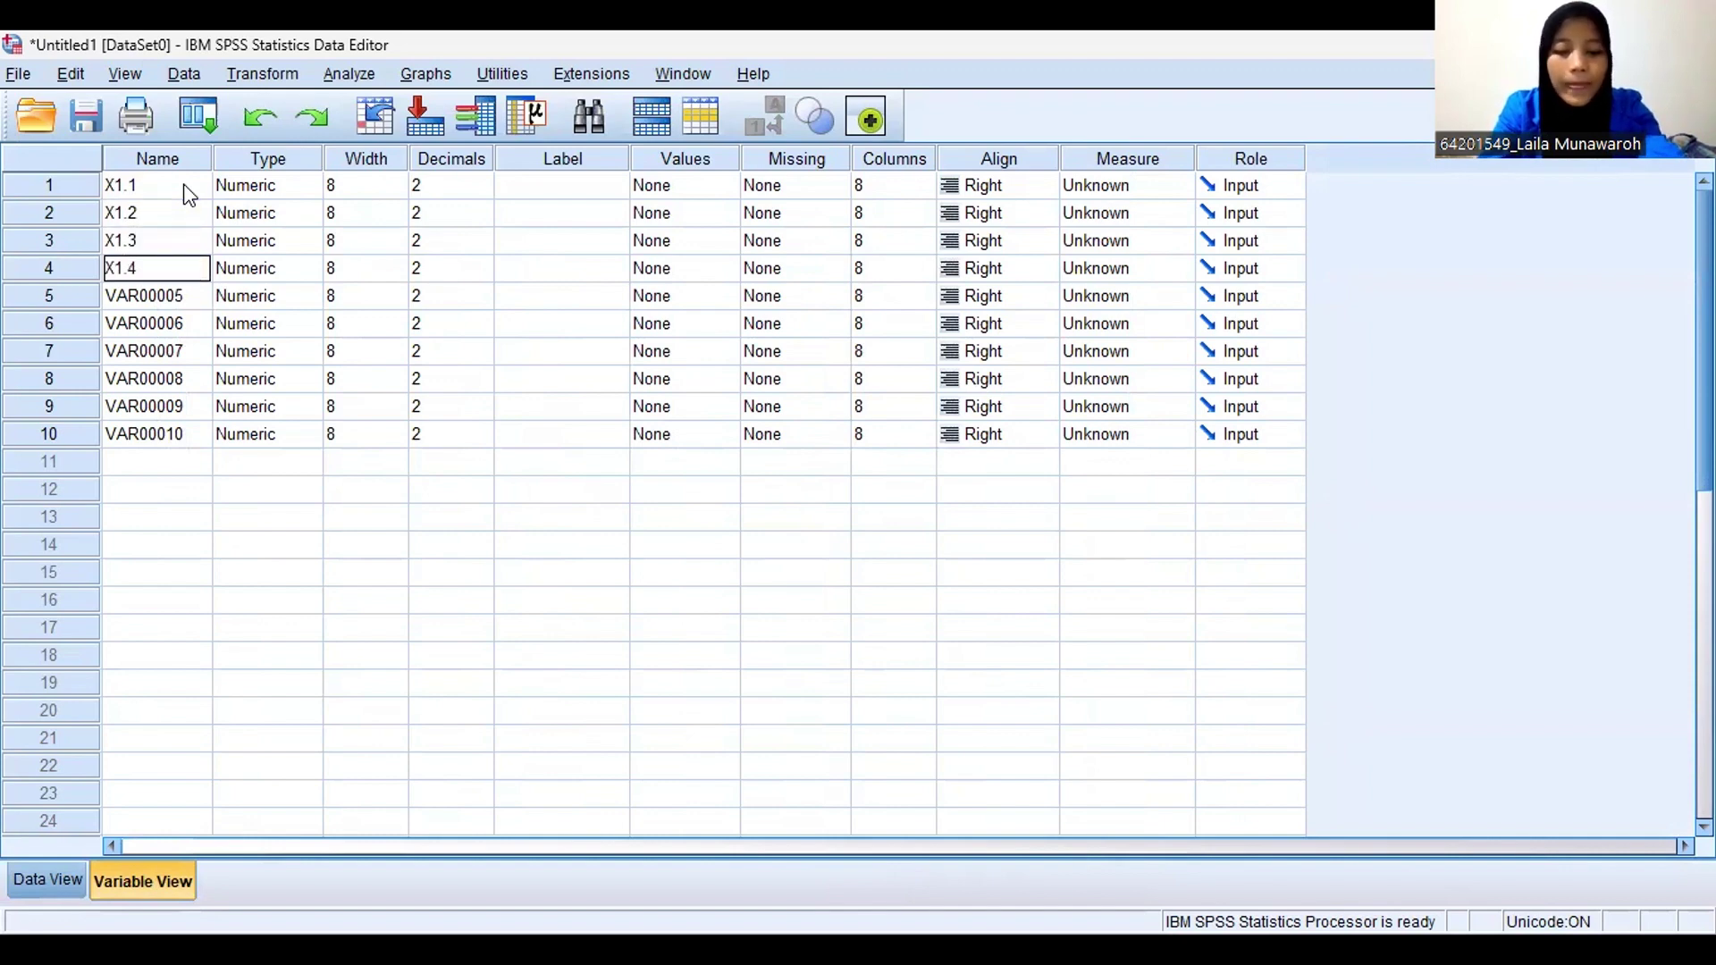
{"action": "key", "text": "Return"}
{"action": "type", "text": "X1.5"}
{"action": "key", "text": "Return"}
{"action": "type", "text": "X"}
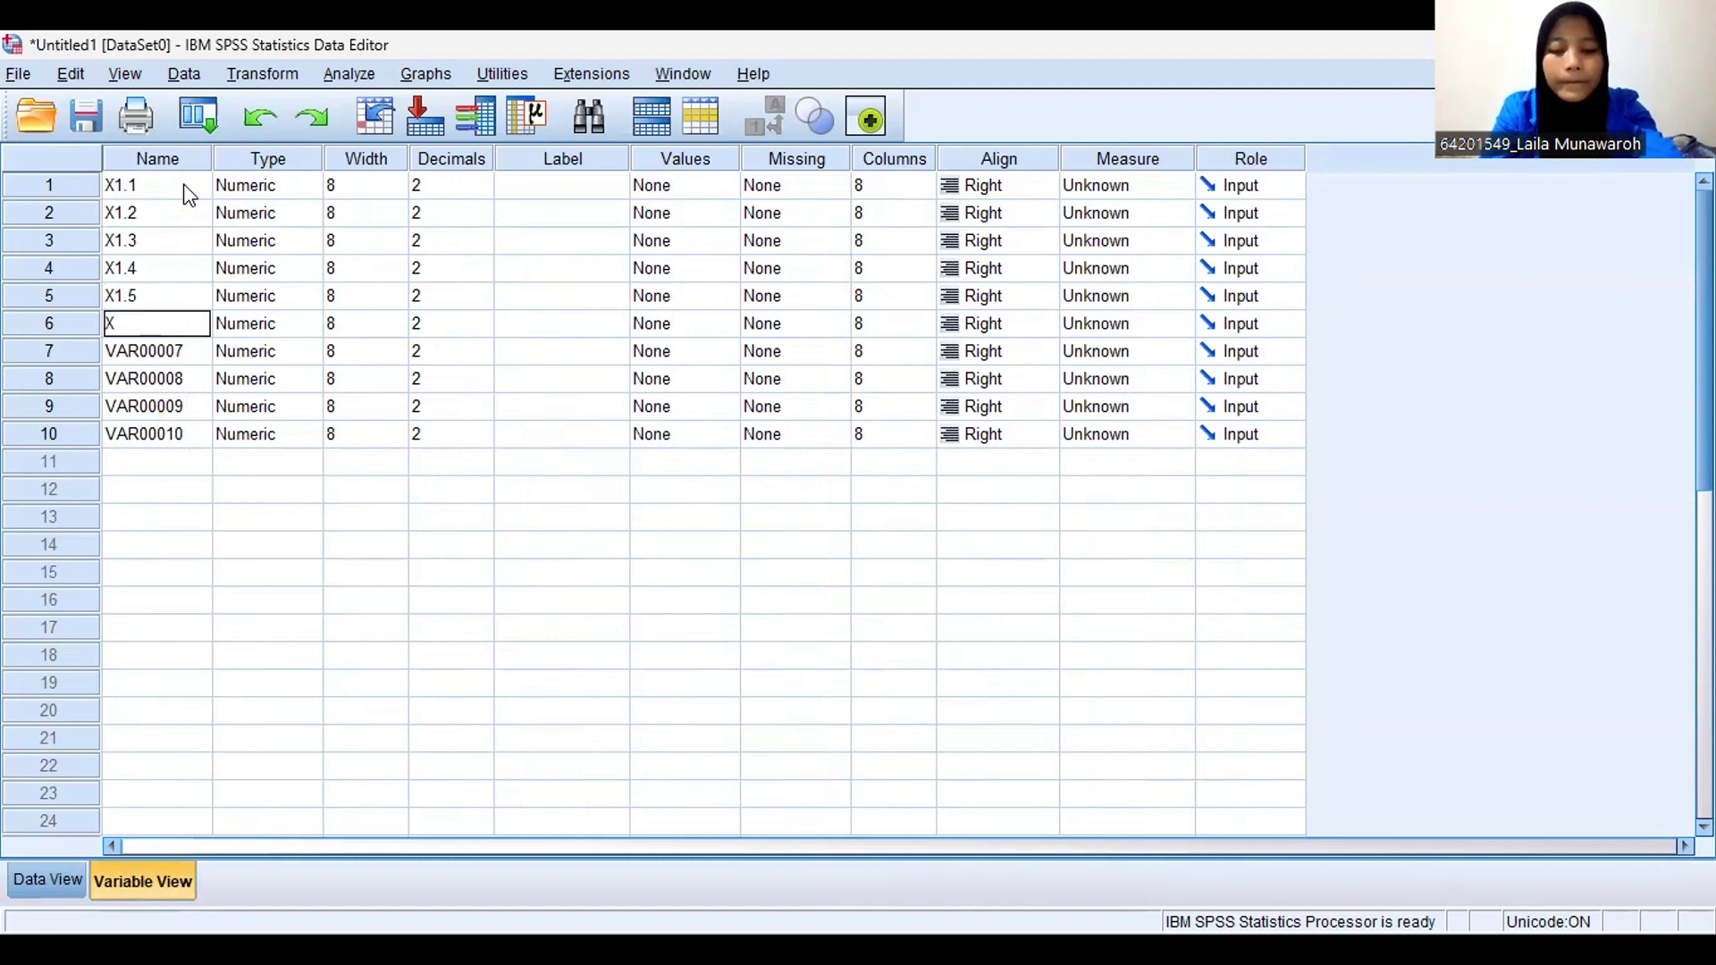
{"action": "type", "text": "1.6"}
{"action": "key", "text": "Return"}
{"action": "type", "text": "X1.7"}
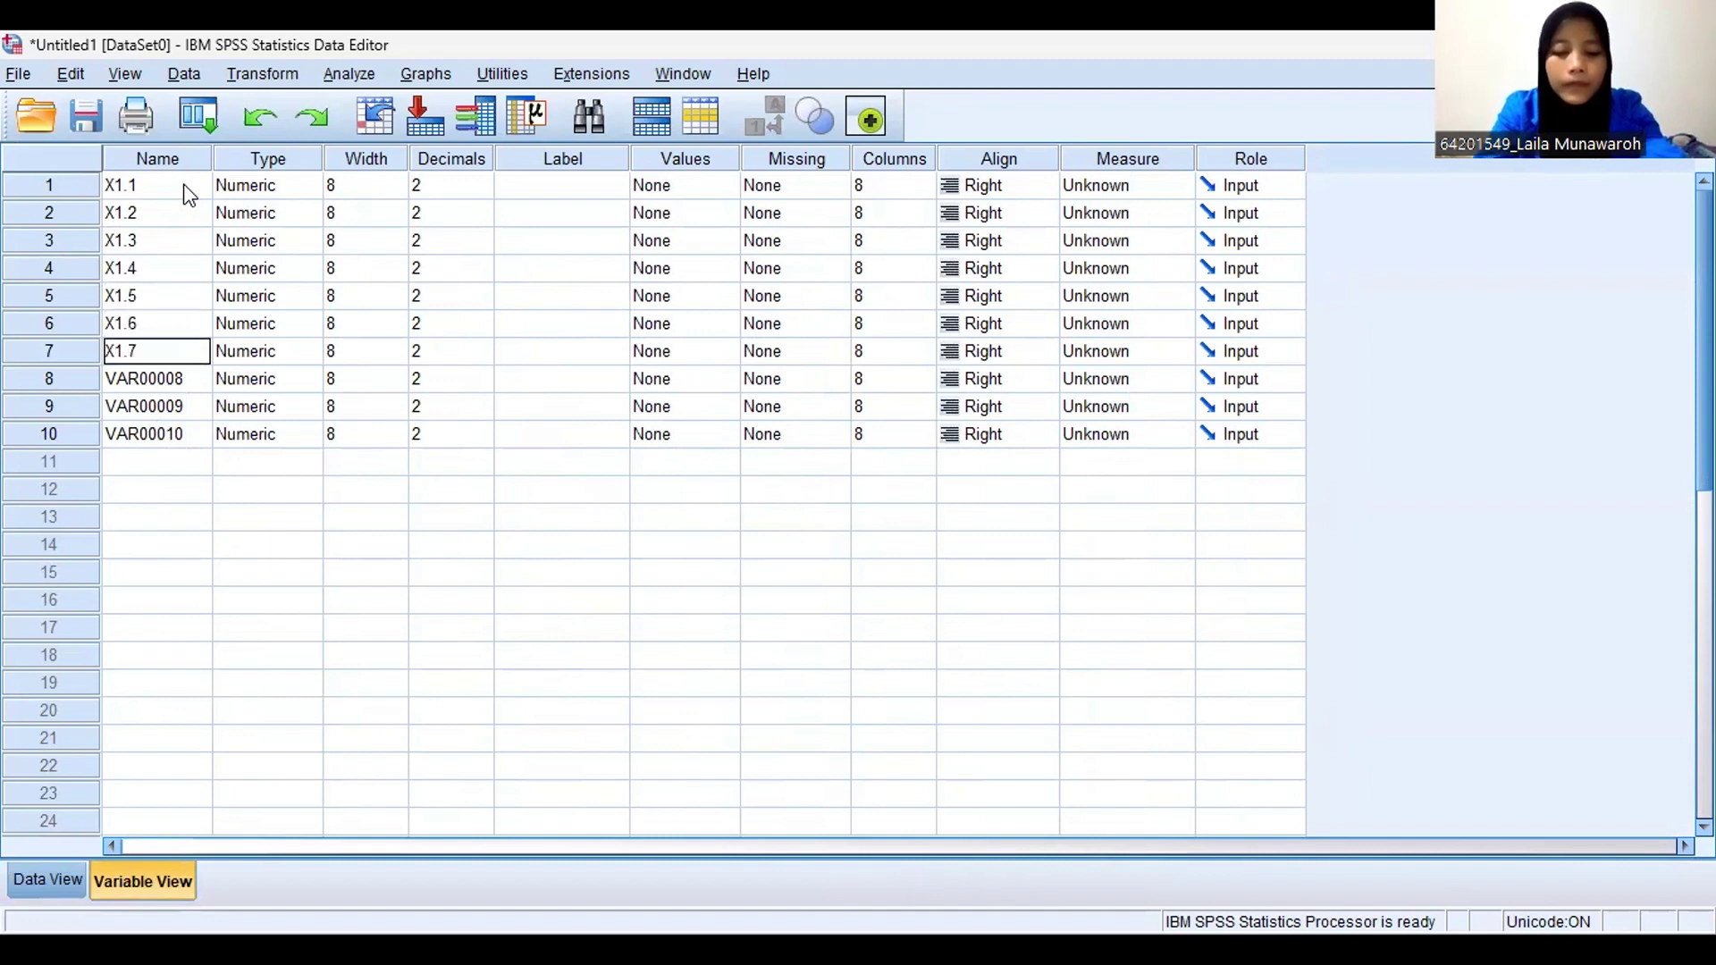
{"action": "key", "text": "Return"}
Rename the last three variables X1.8, X1.9 and X, and return to the data sheet
{"action": "type", "text": "X1."}
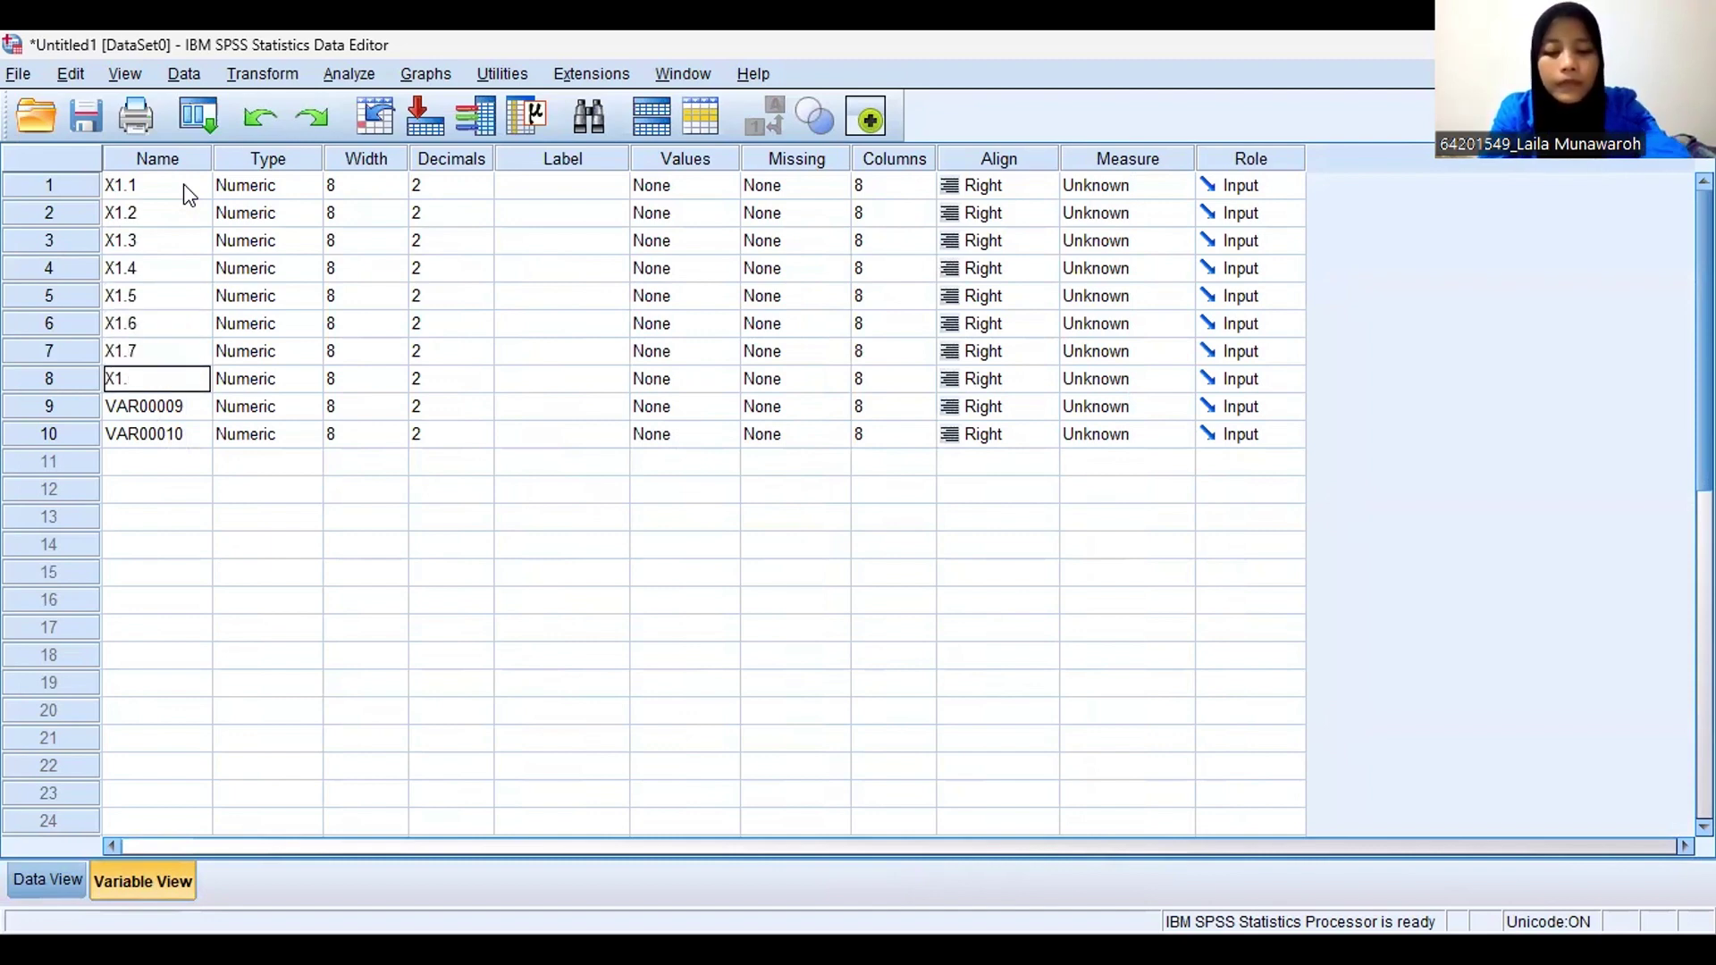
{"action": "type", "text": "8"}
{"action": "key", "text": "Return"}
{"action": "type", "text": "X1"}
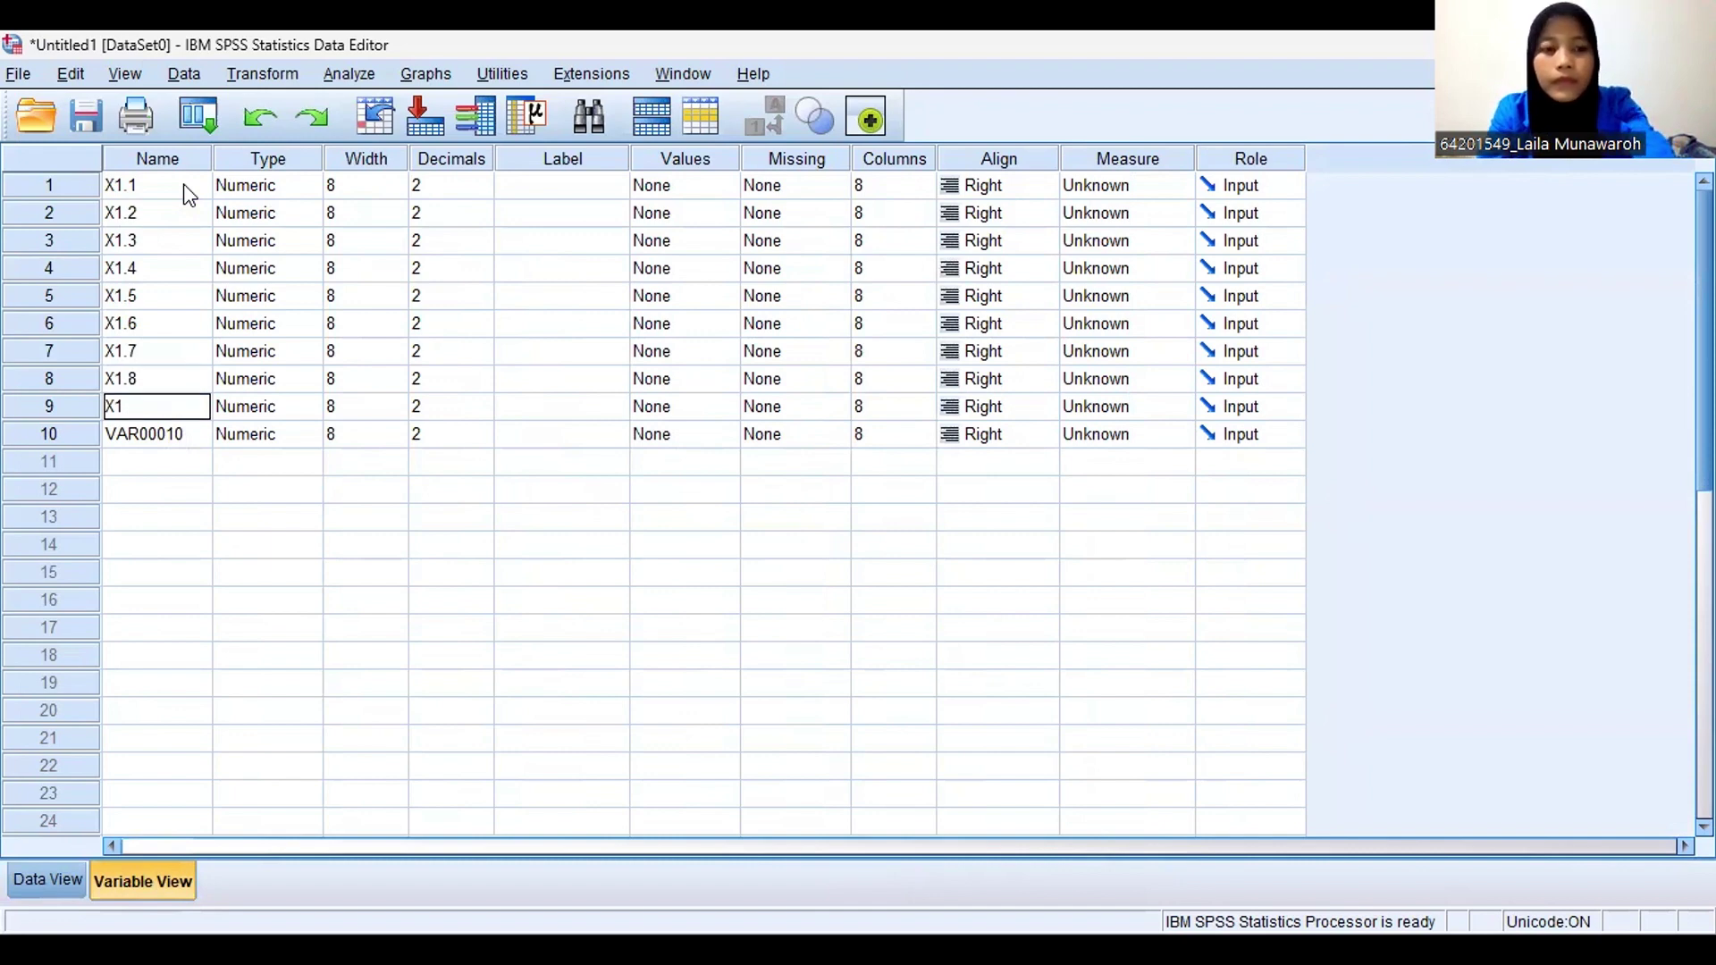
{"action": "type", "text": ".9"}
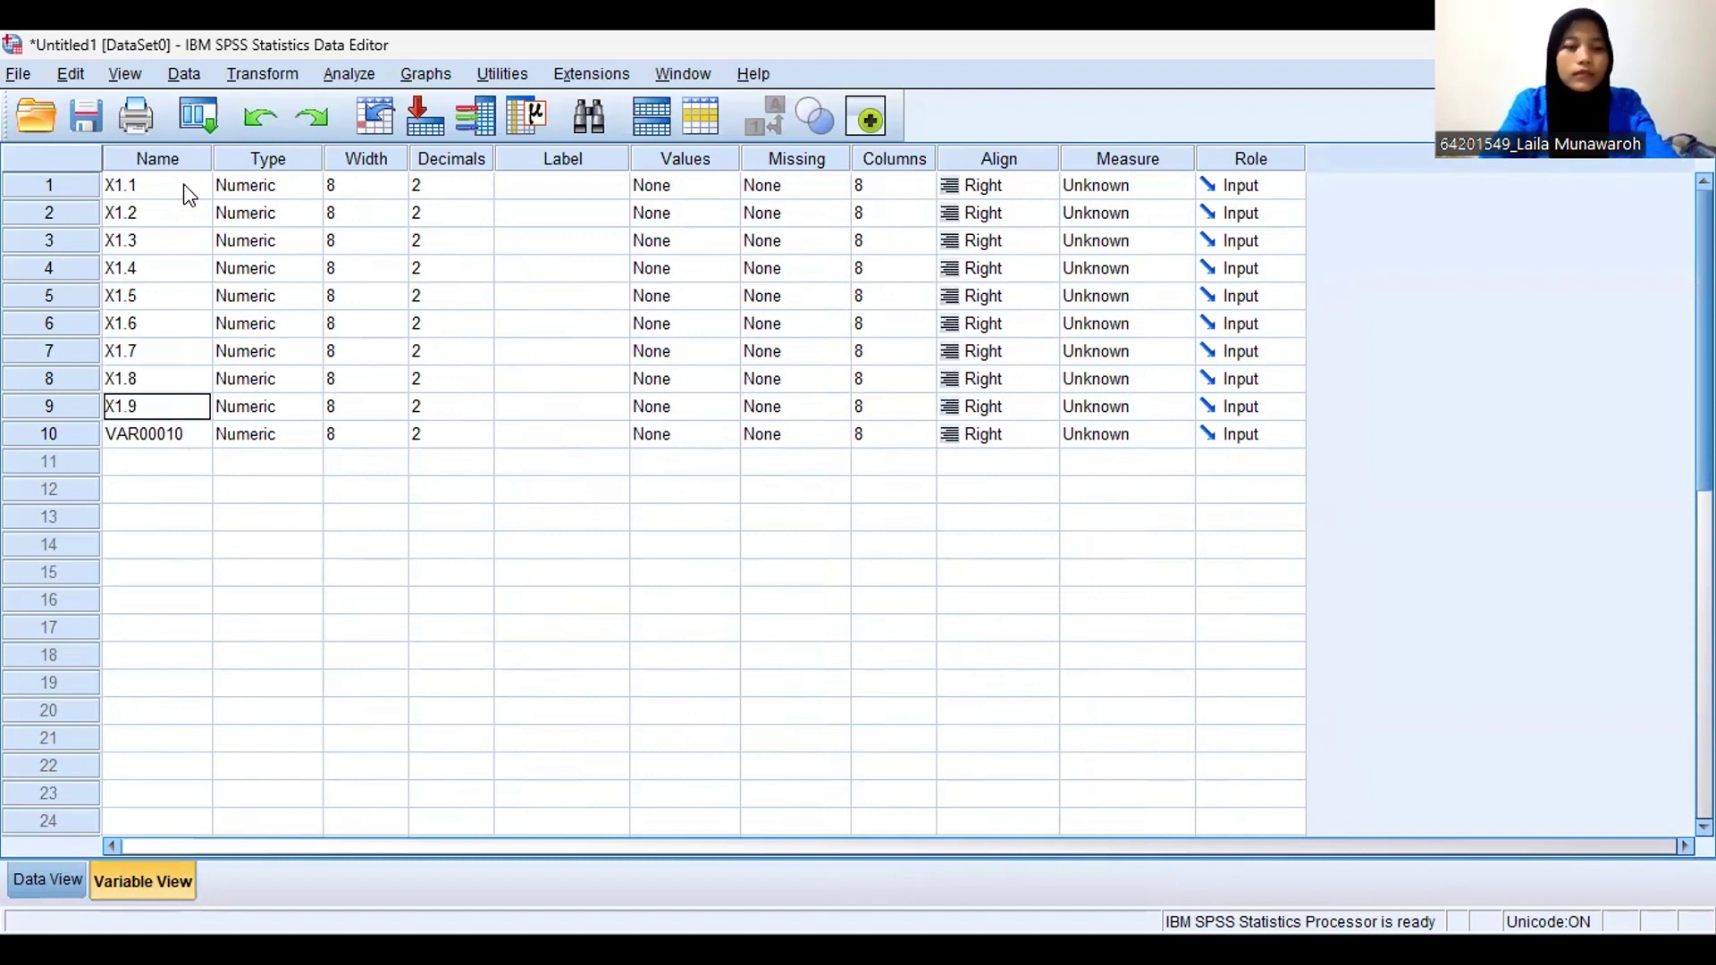
{"action": "key", "text": "Return"}
{"action": "type", "text": "X"}
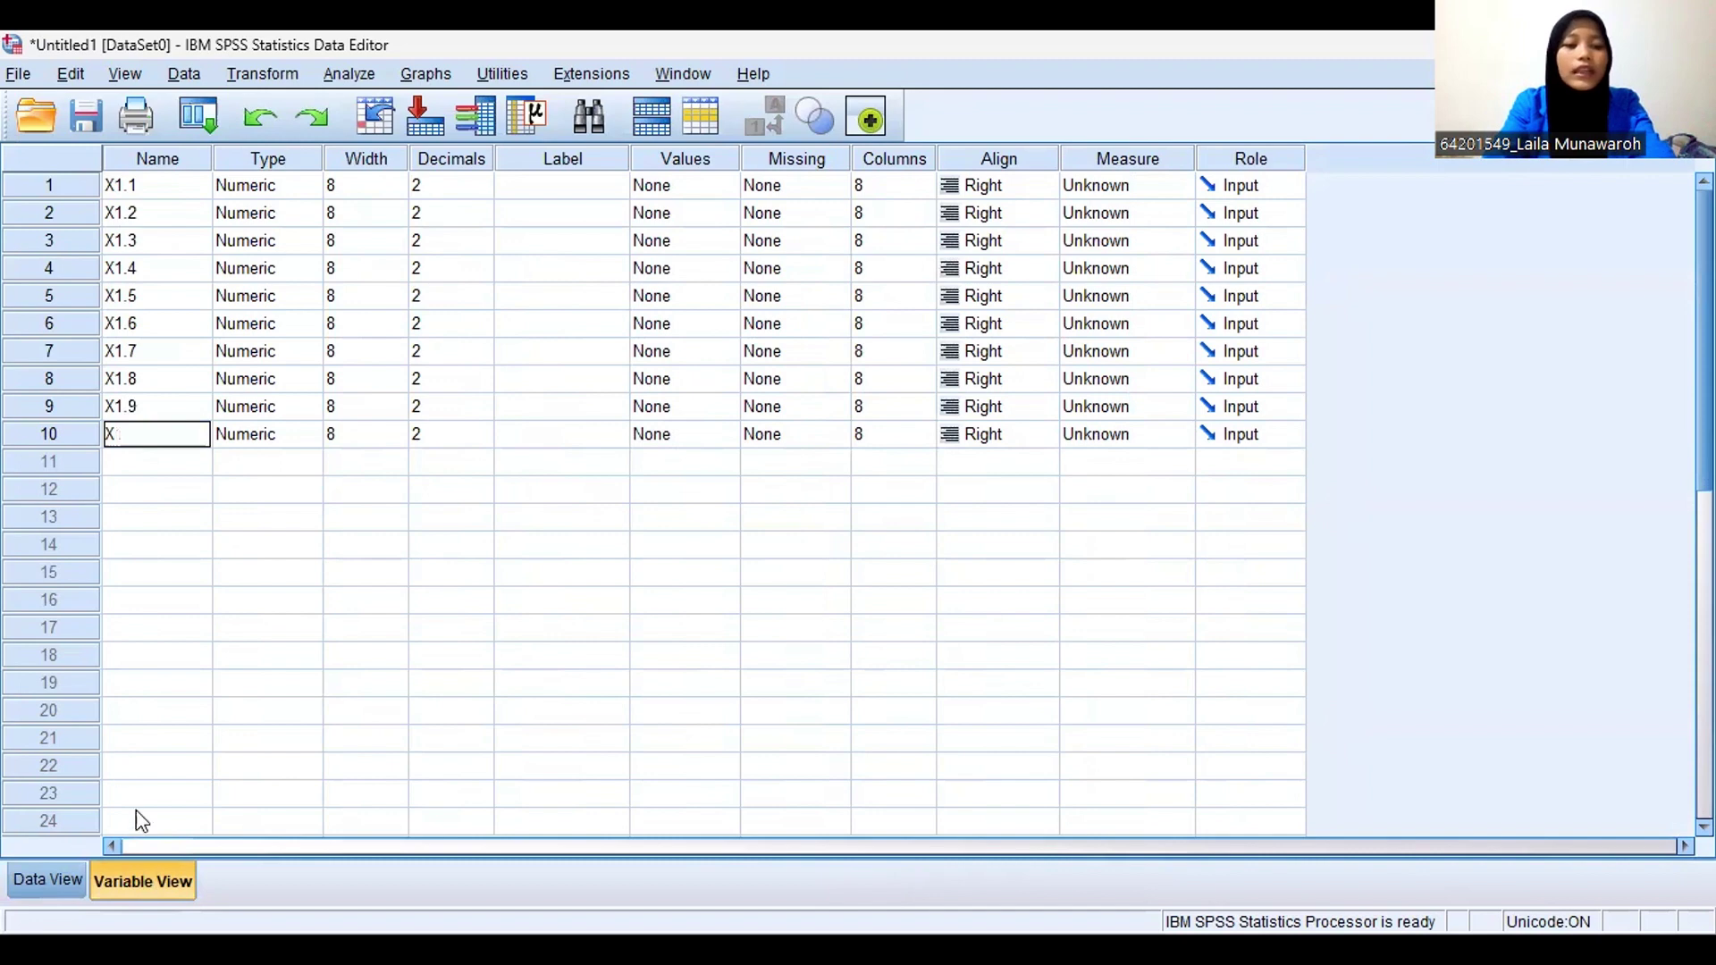
{"action": "left_click", "coordinate": [60, 875]}
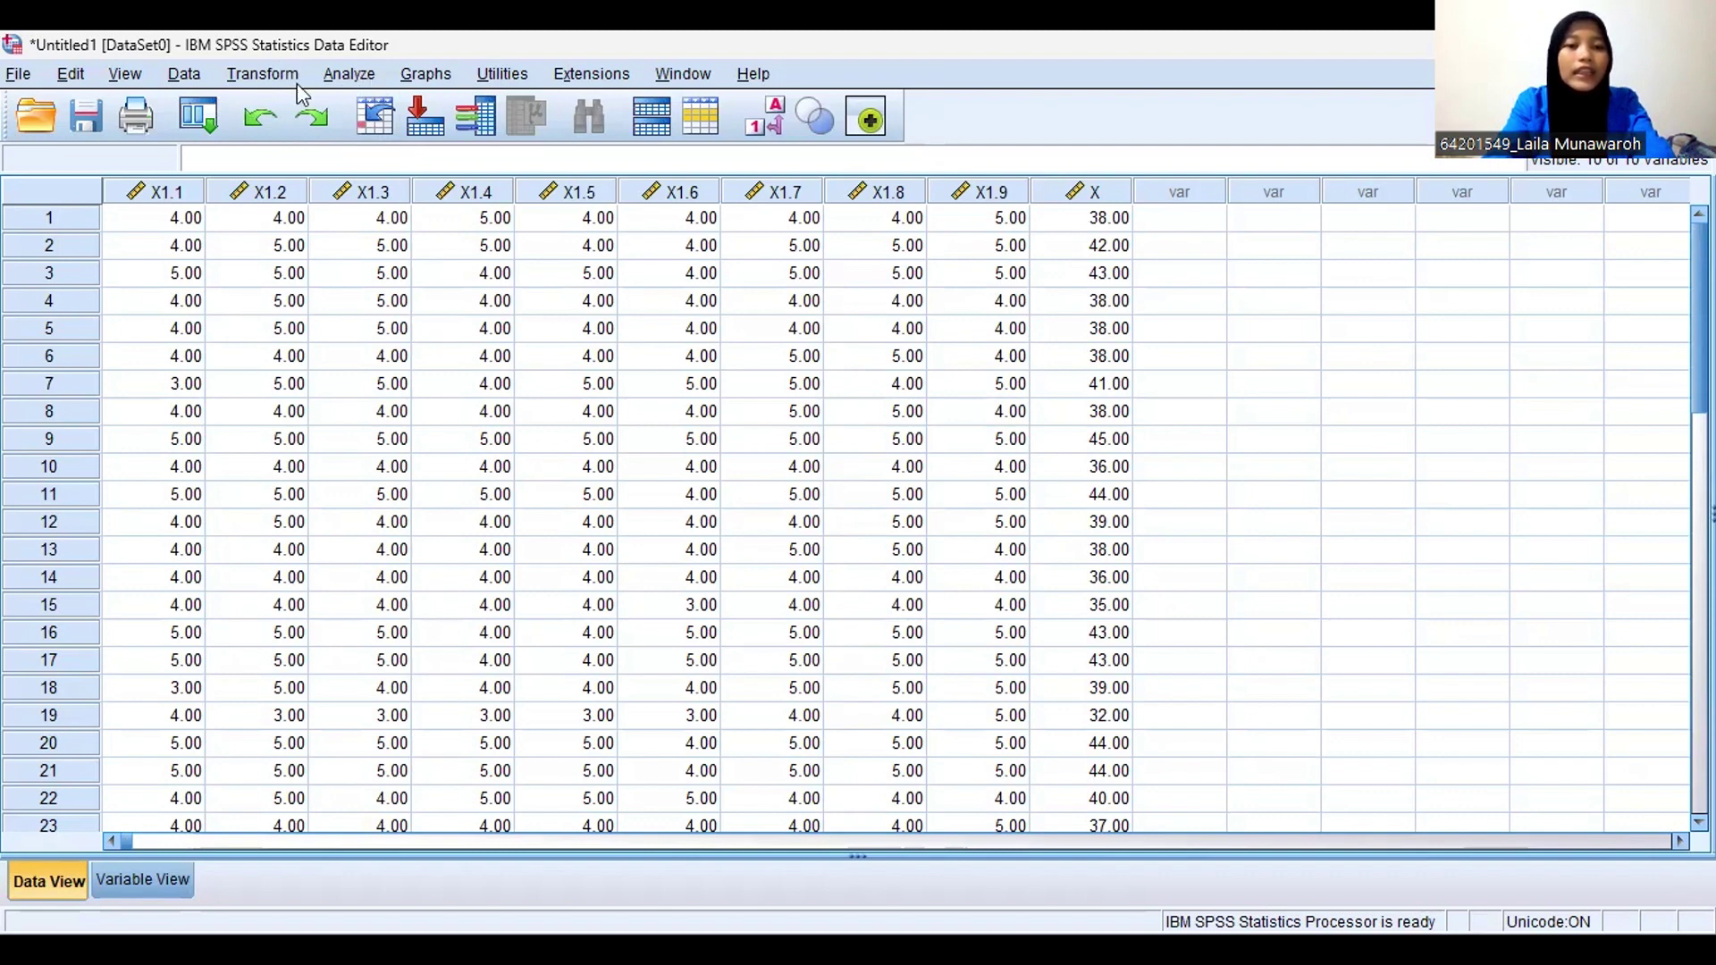
Run a two-tailed bivariate Pearson correlation on all ten variables, X1.1 to X1.9 and X, with significant correlations flagged
{"action": "left_click", "coordinate": [348, 77]}
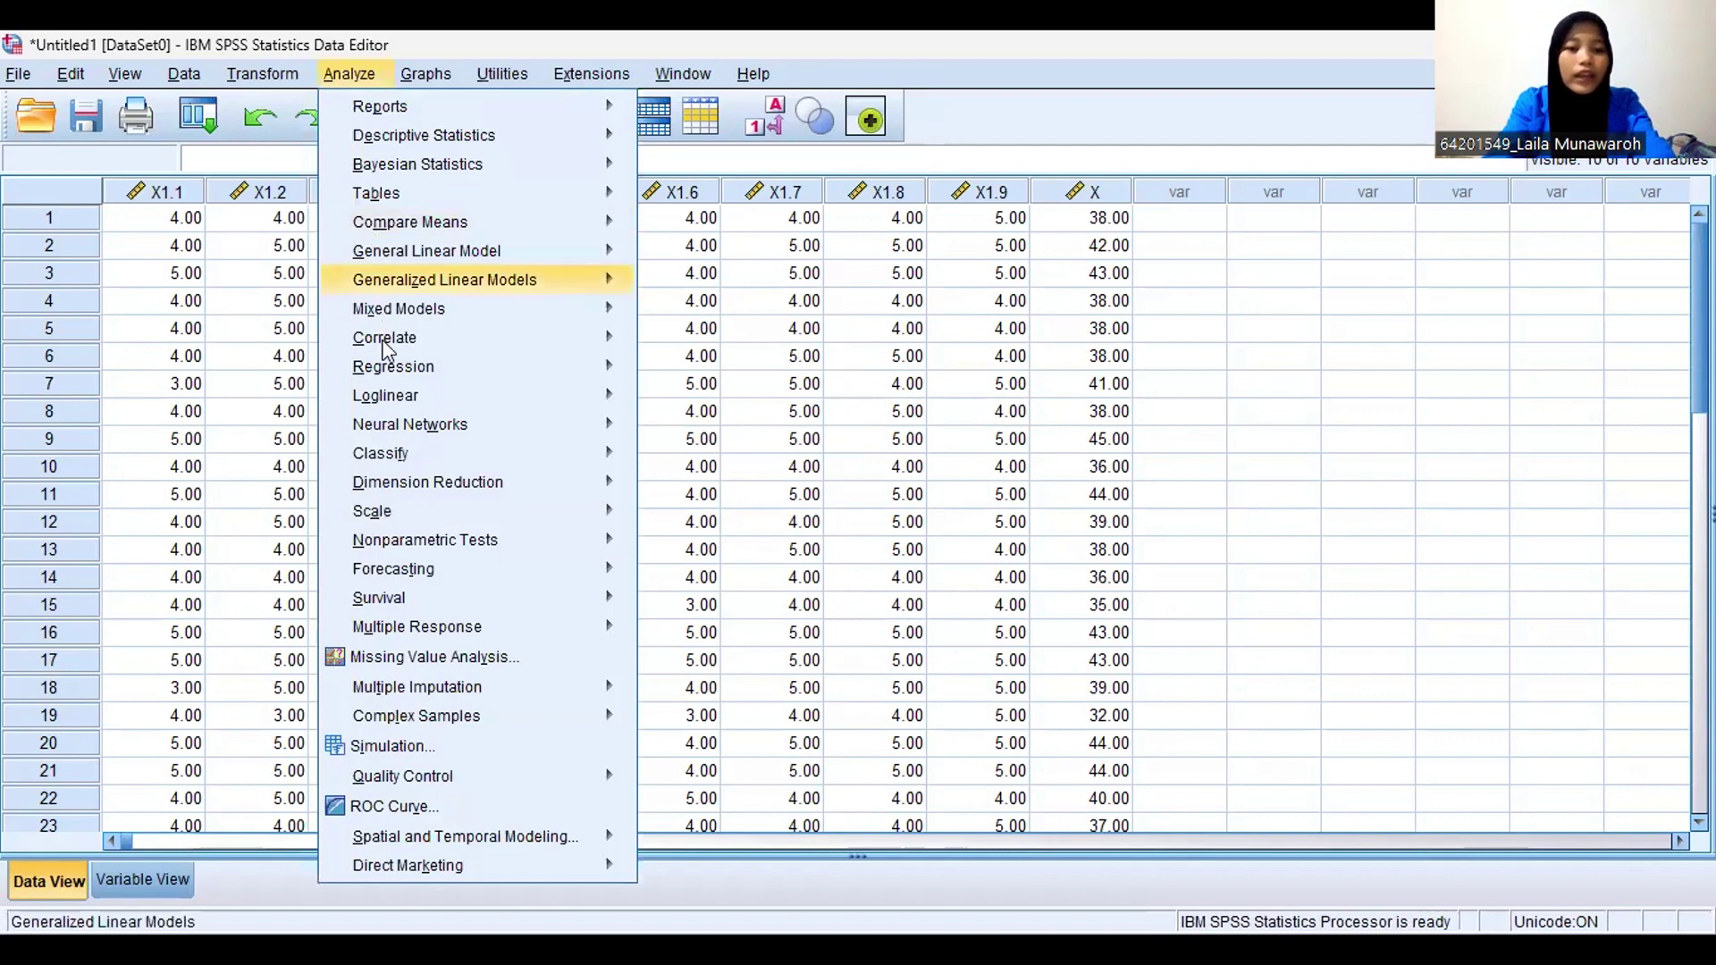
{"action": "mouse_move", "coordinate": [394, 341]}
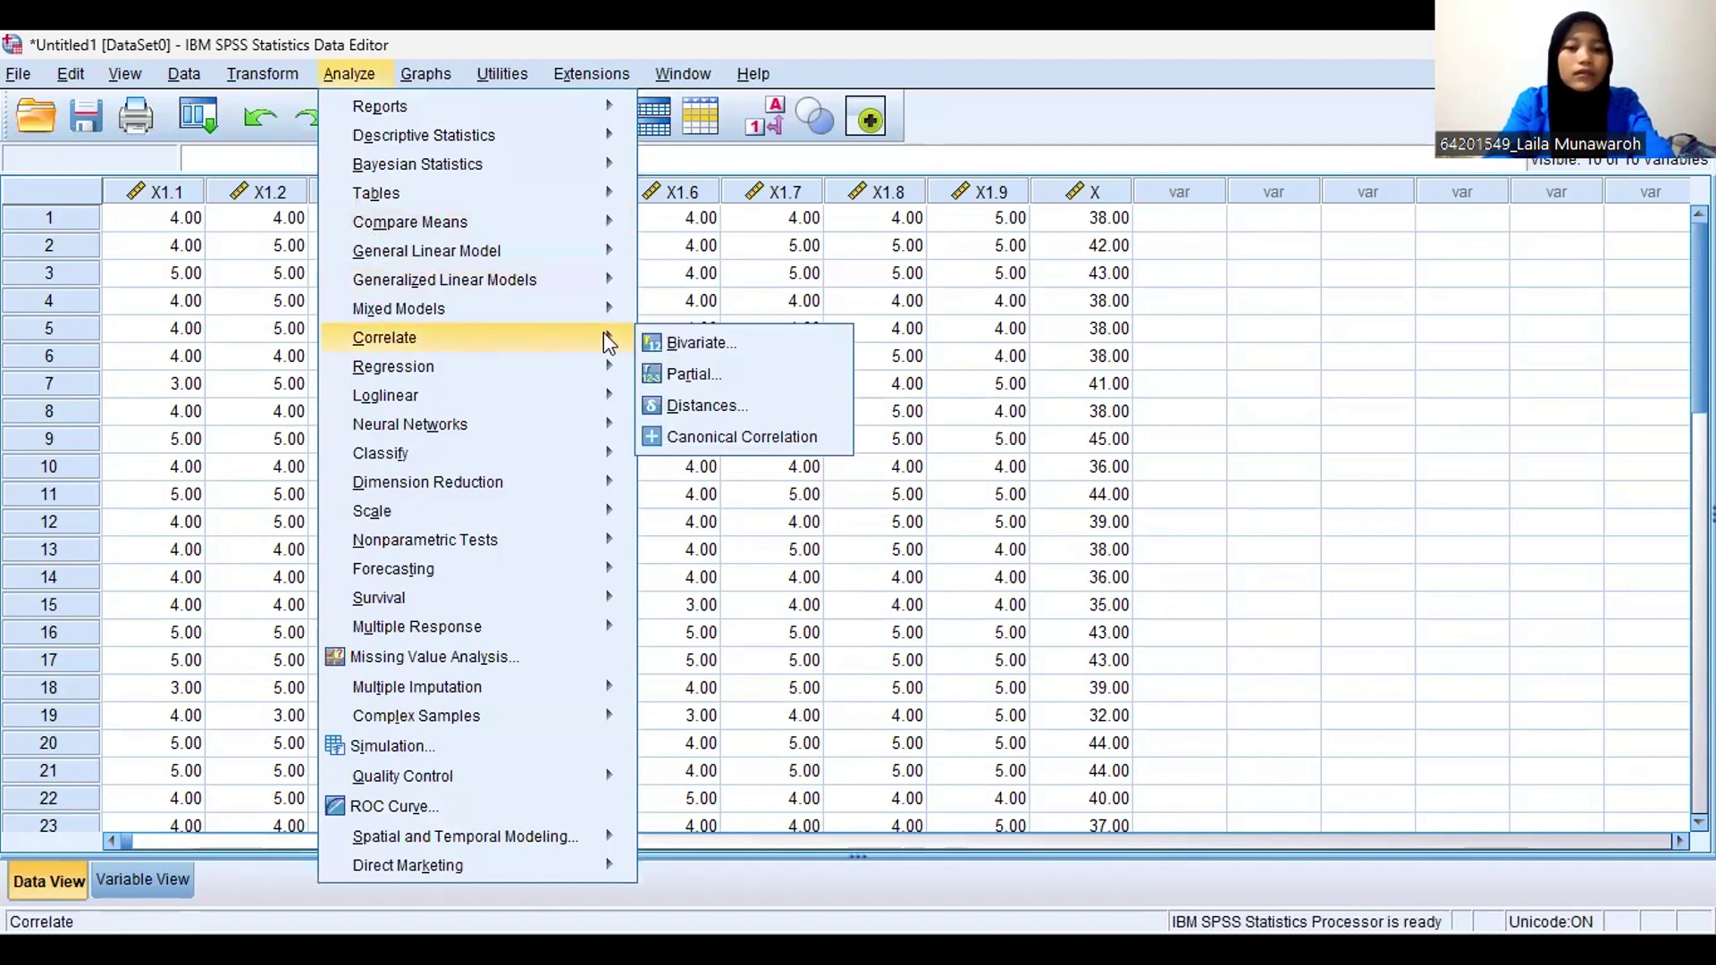
{"action": "left_click", "coordinate": [735, 340]}
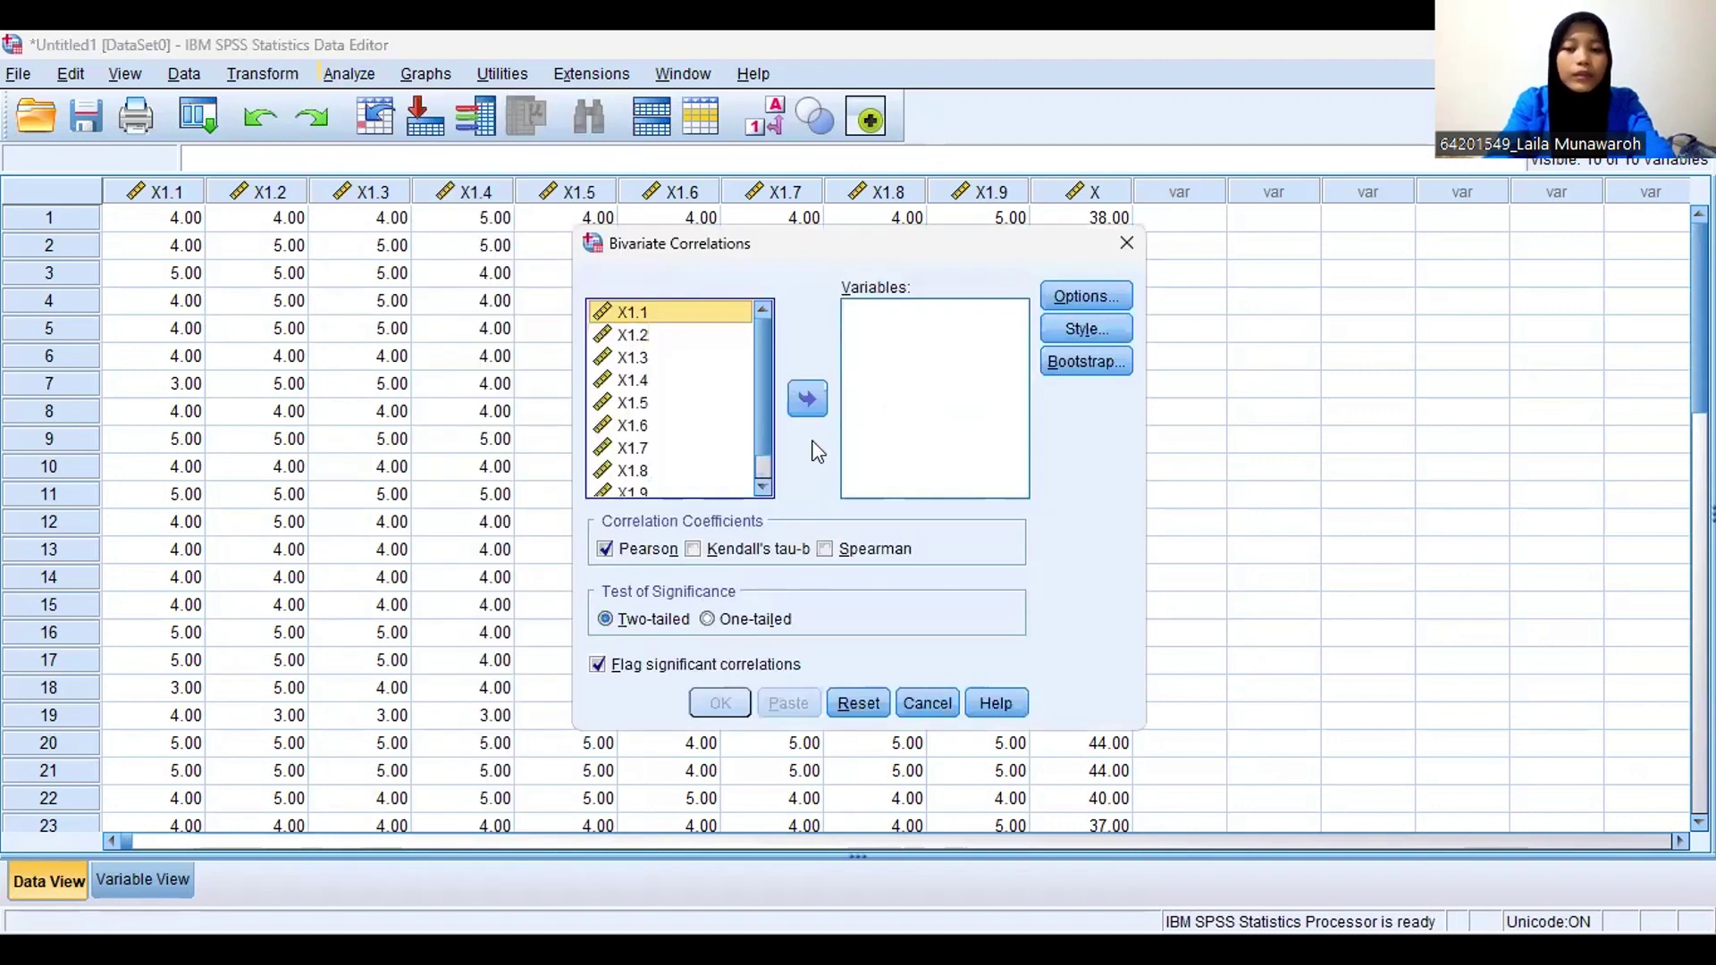
{"action": "left_click", "coordinate": [633, 403]}
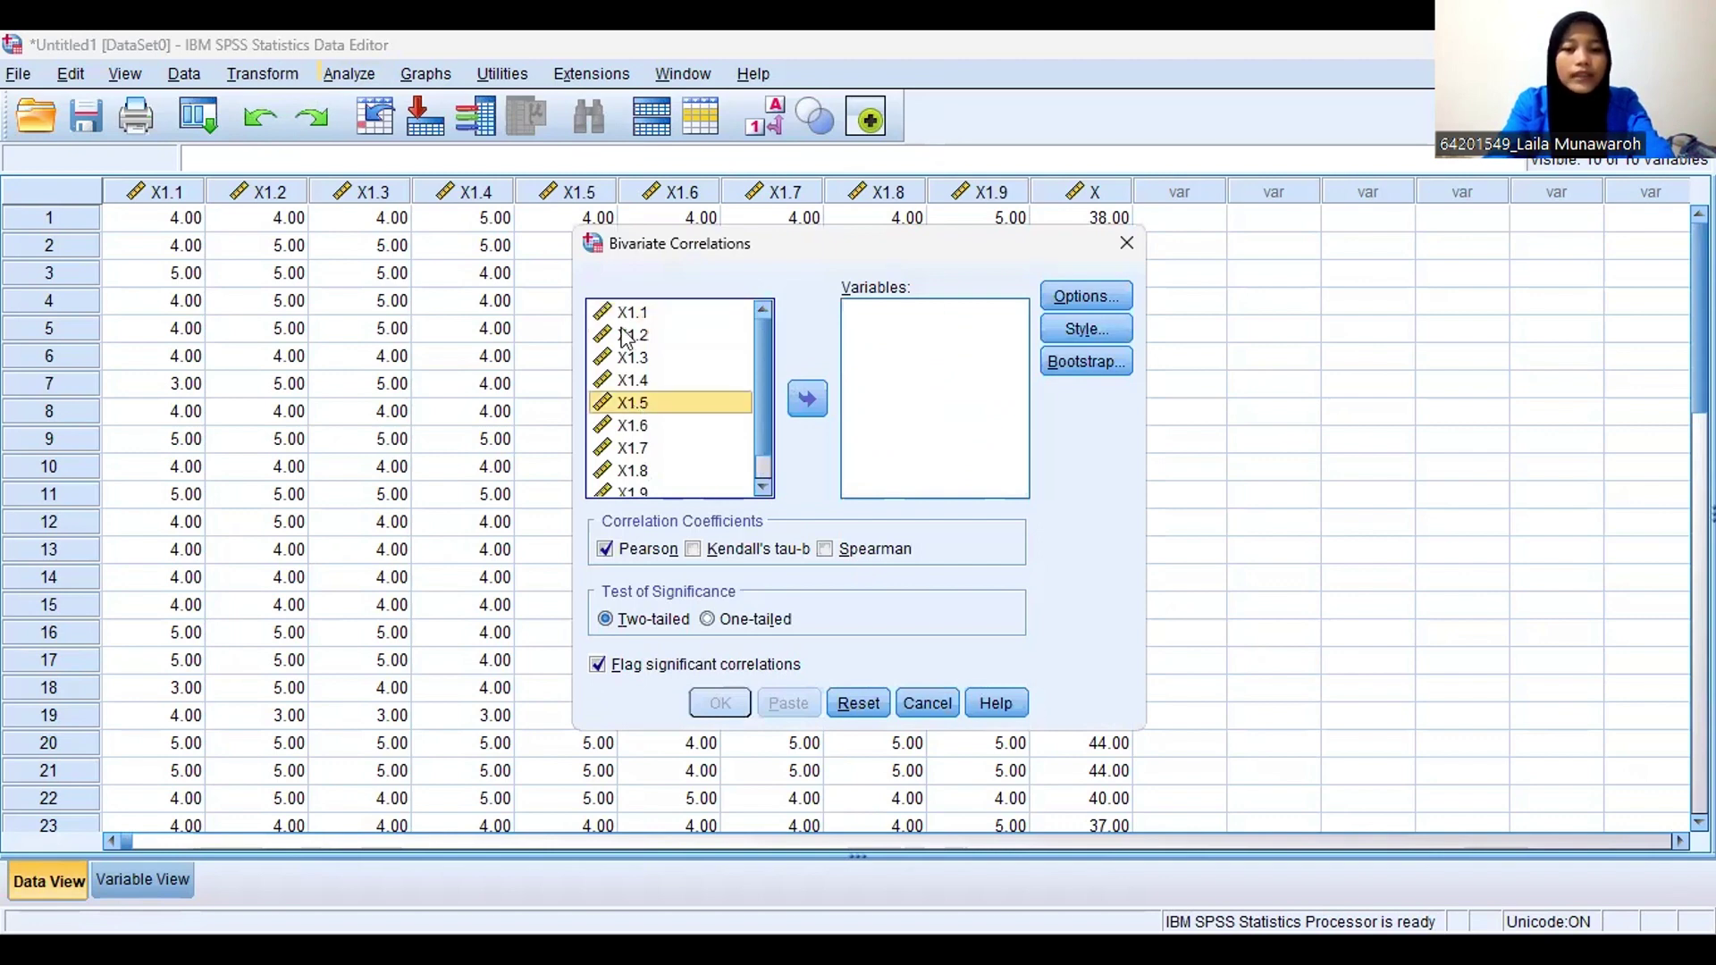
{"action": "key", "text": "Up"}
{"action": "key", "text": "Up"}
{"action": "key", "text": "Up"}
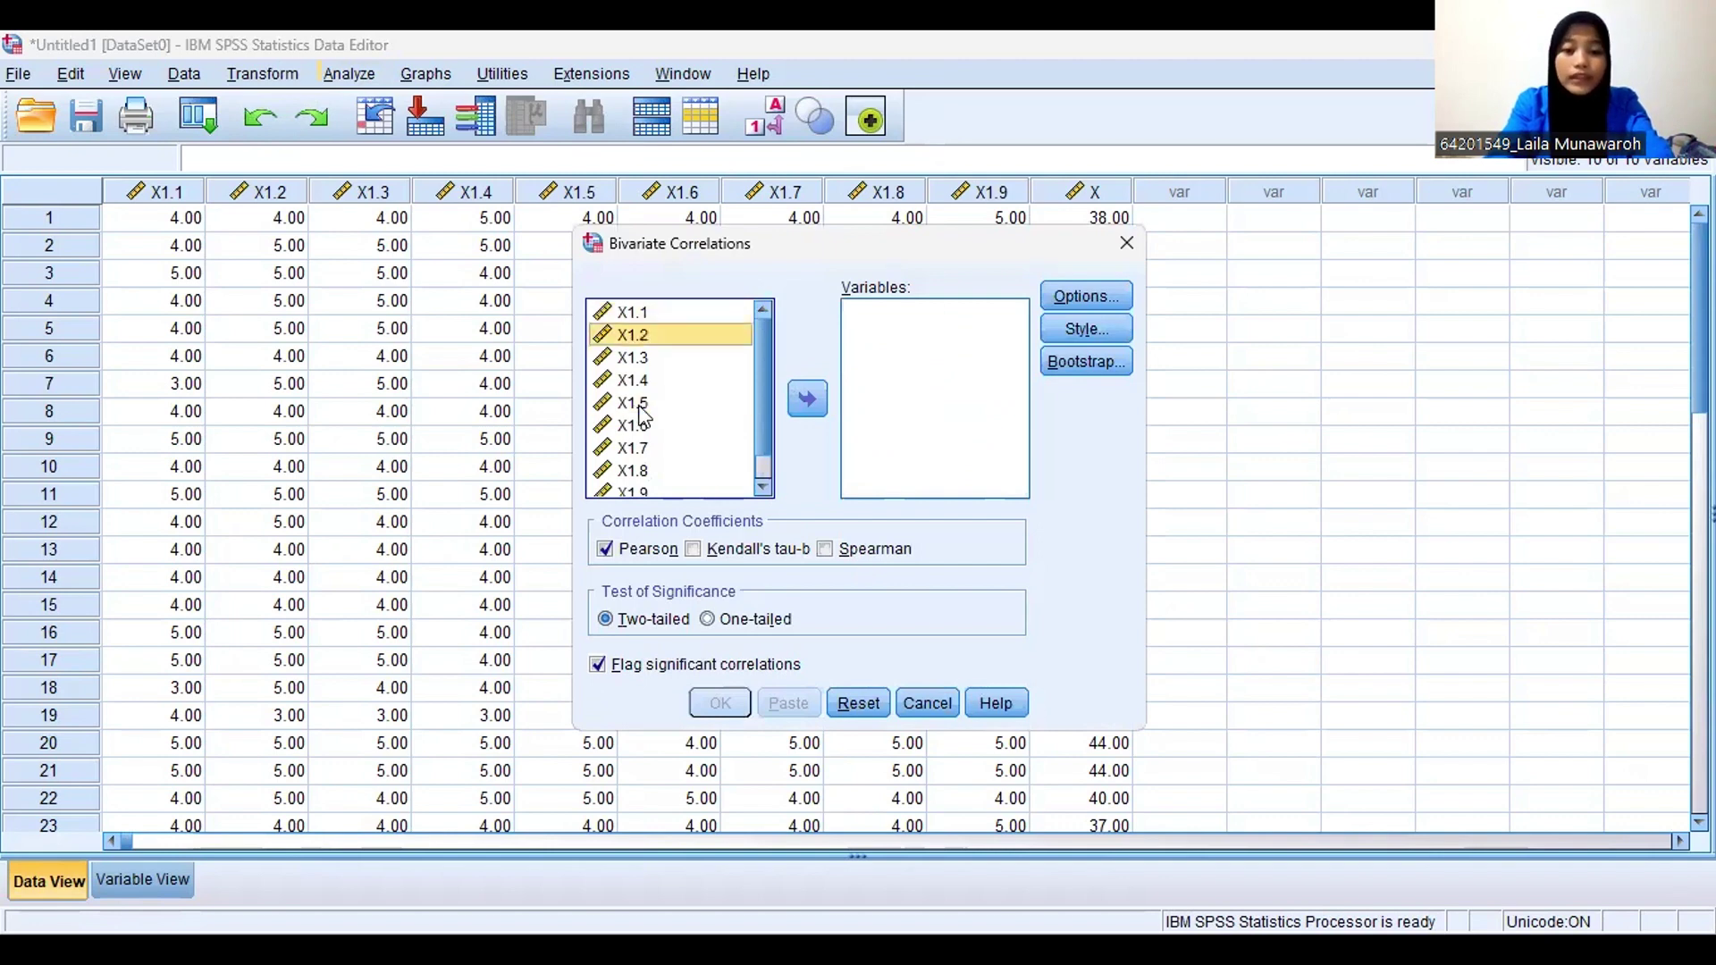
{"action": "left_click", "coordinate": [640, 449]}
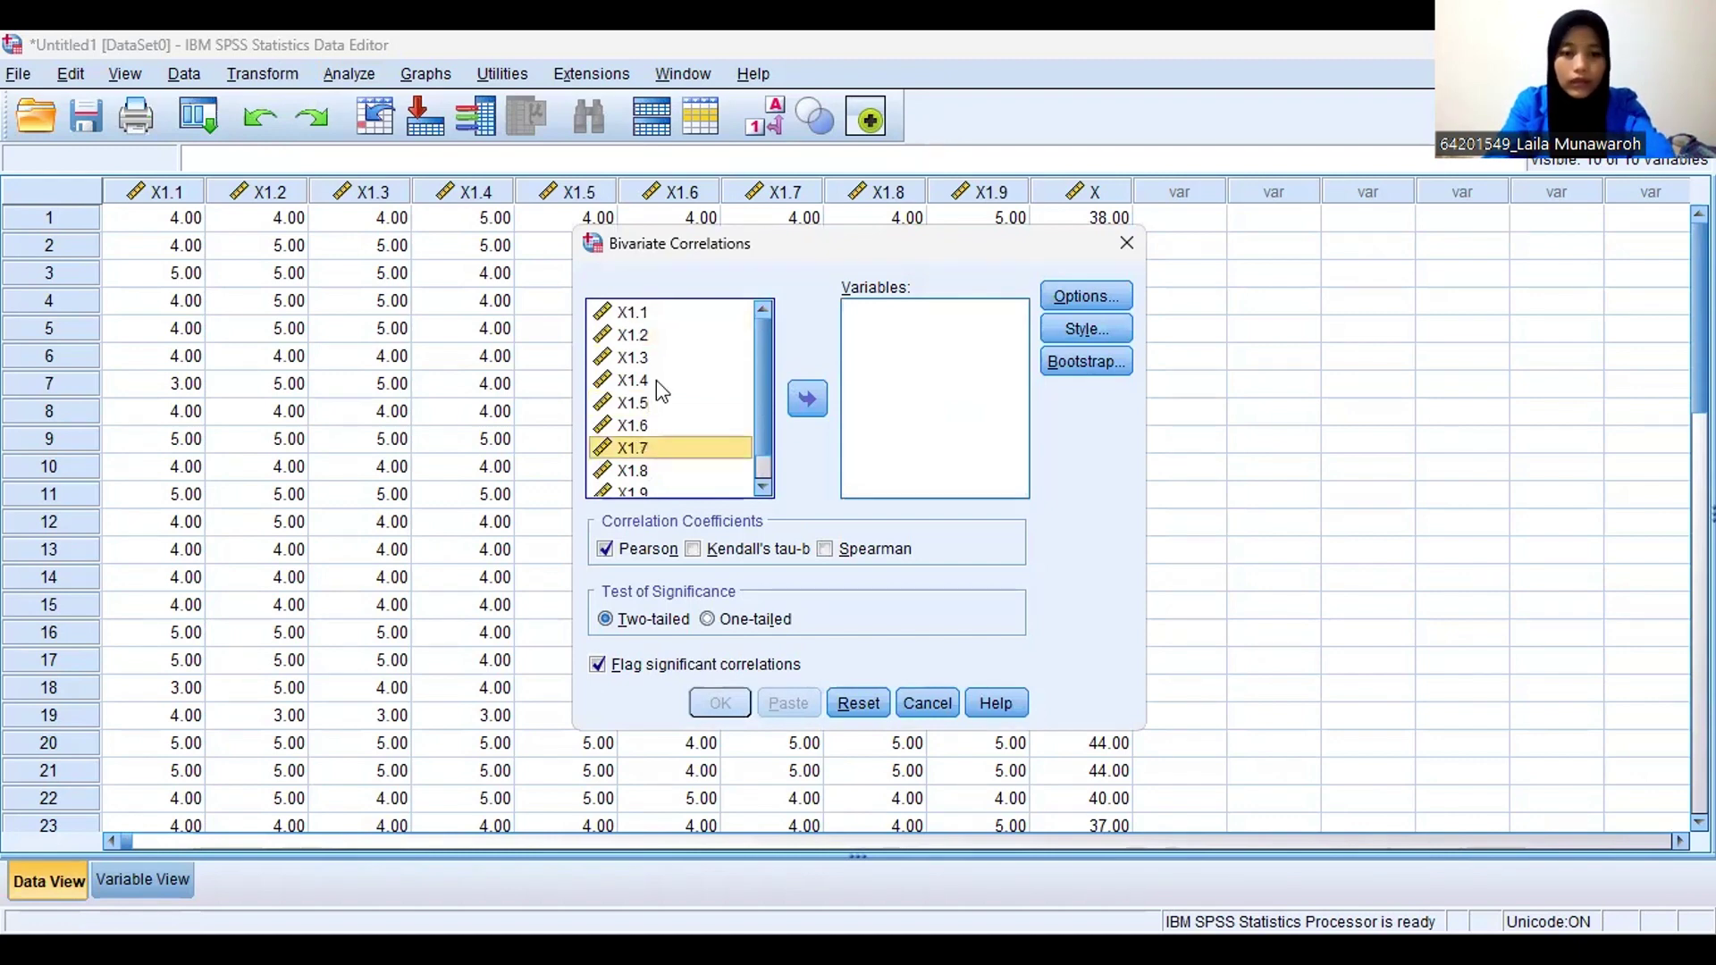
{"action": "key", "text": "ctrl+a"}
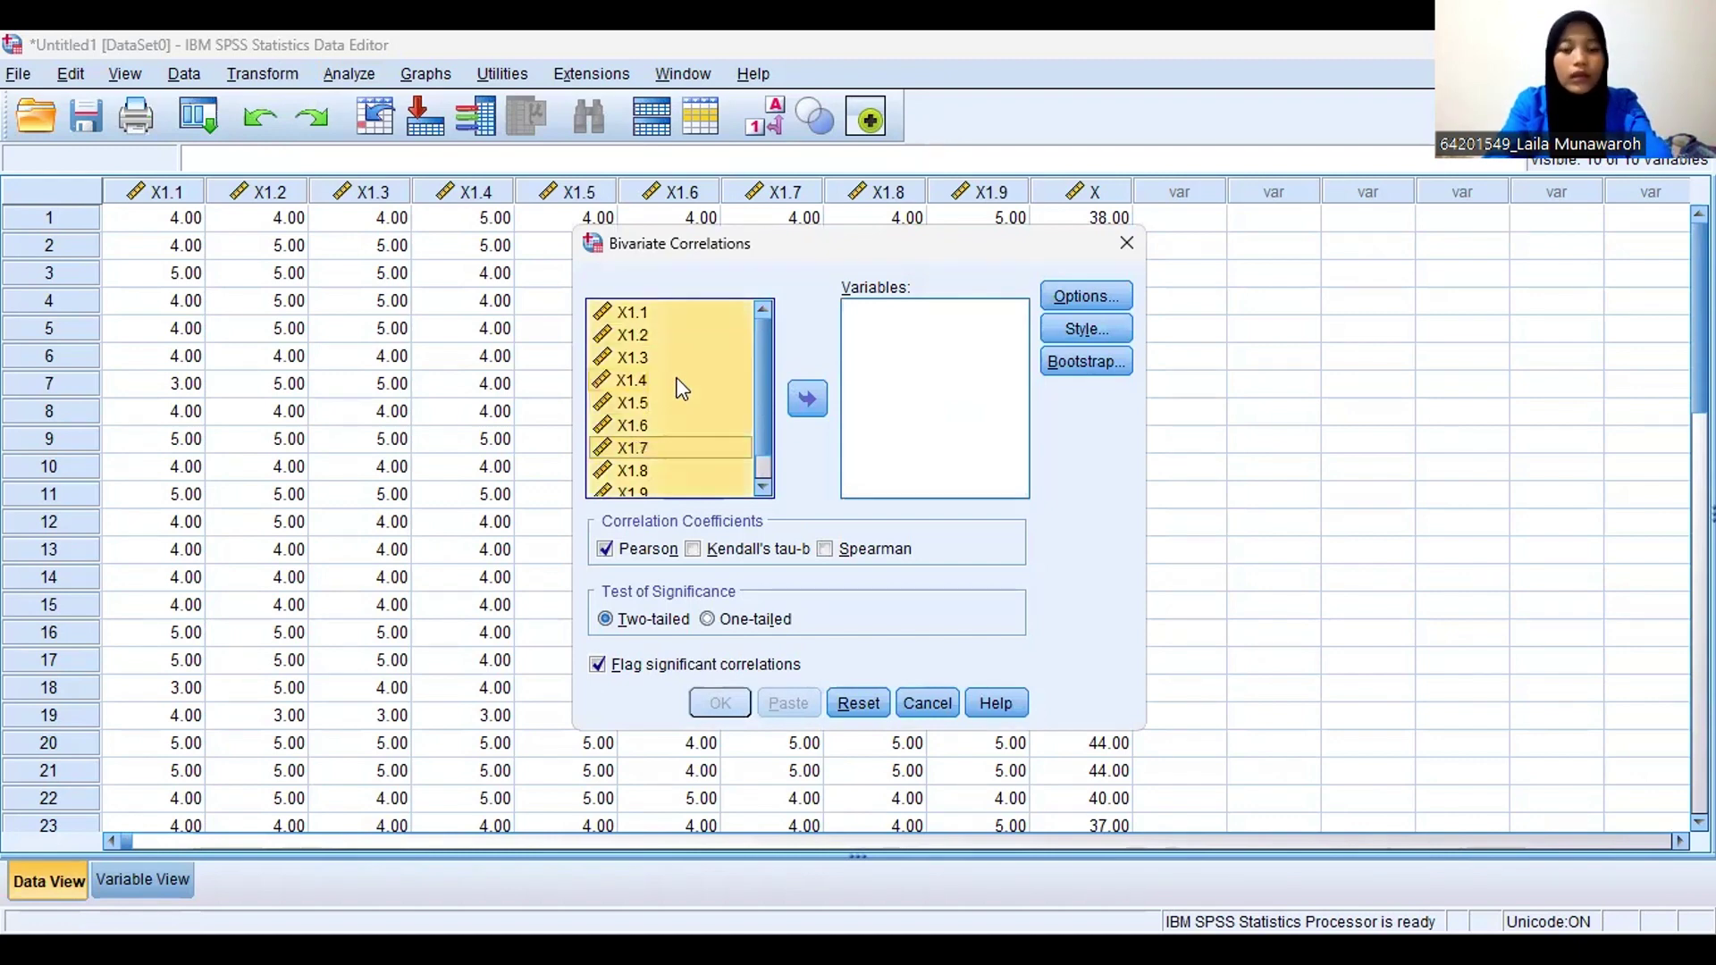
{"action": "left_click", "coordinate": [807, 402]}
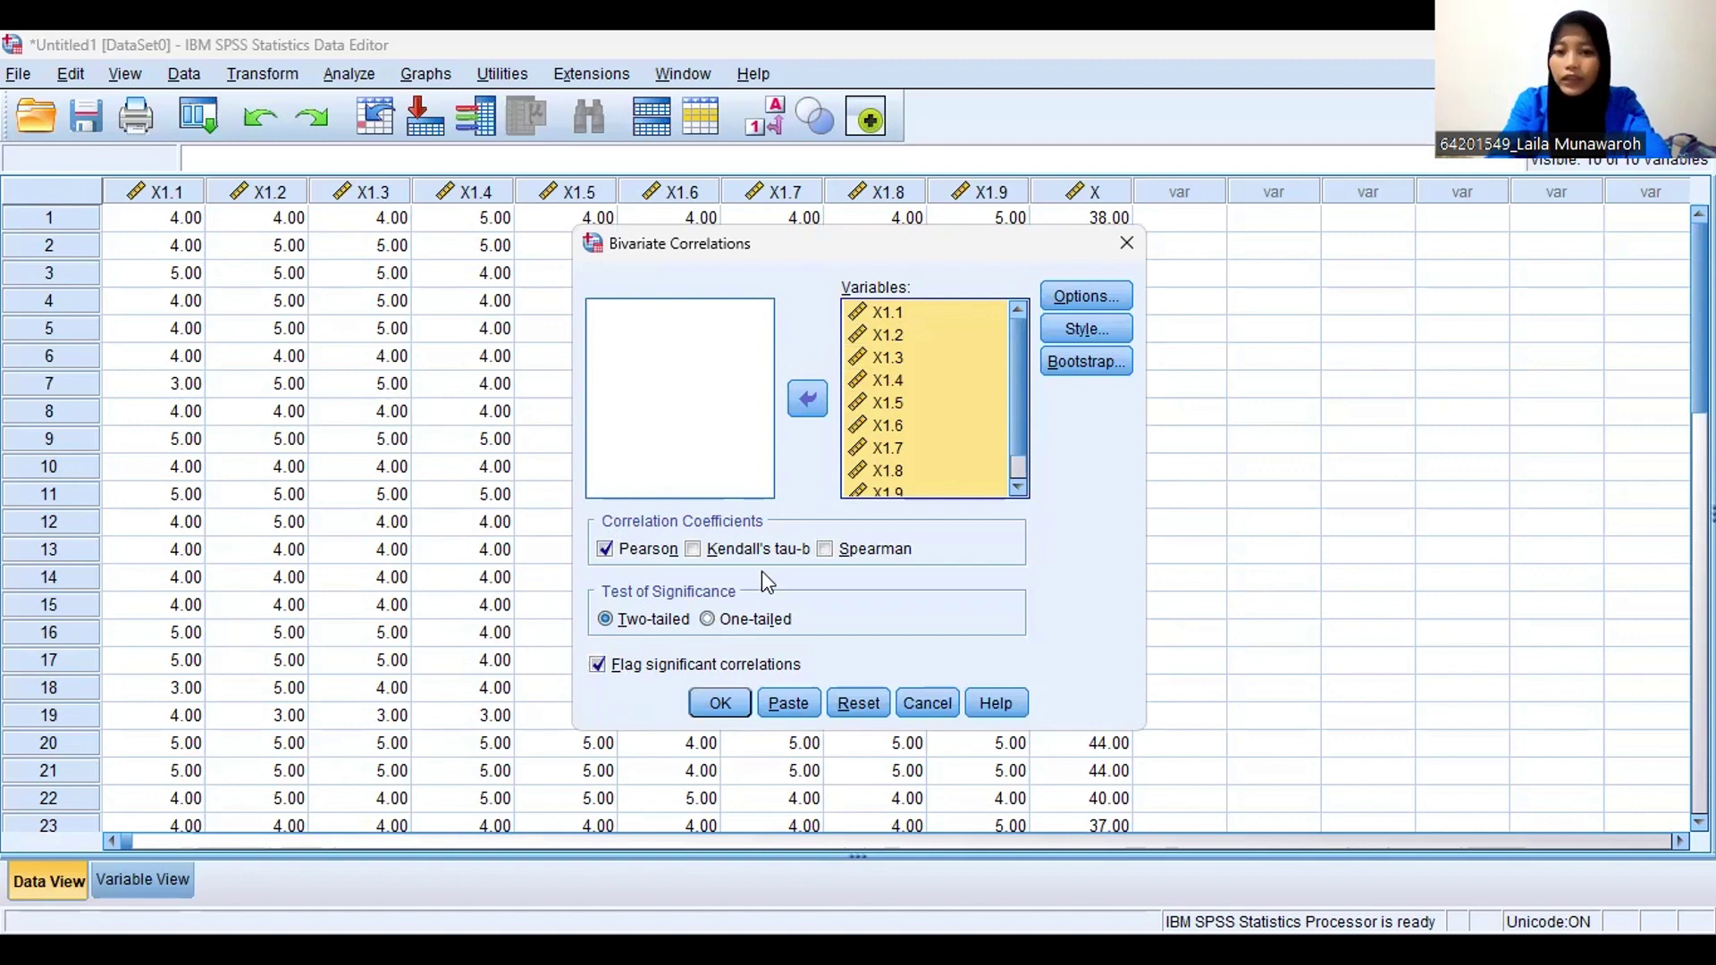
{"action": "left_click", "coordinate": [718, 704]}
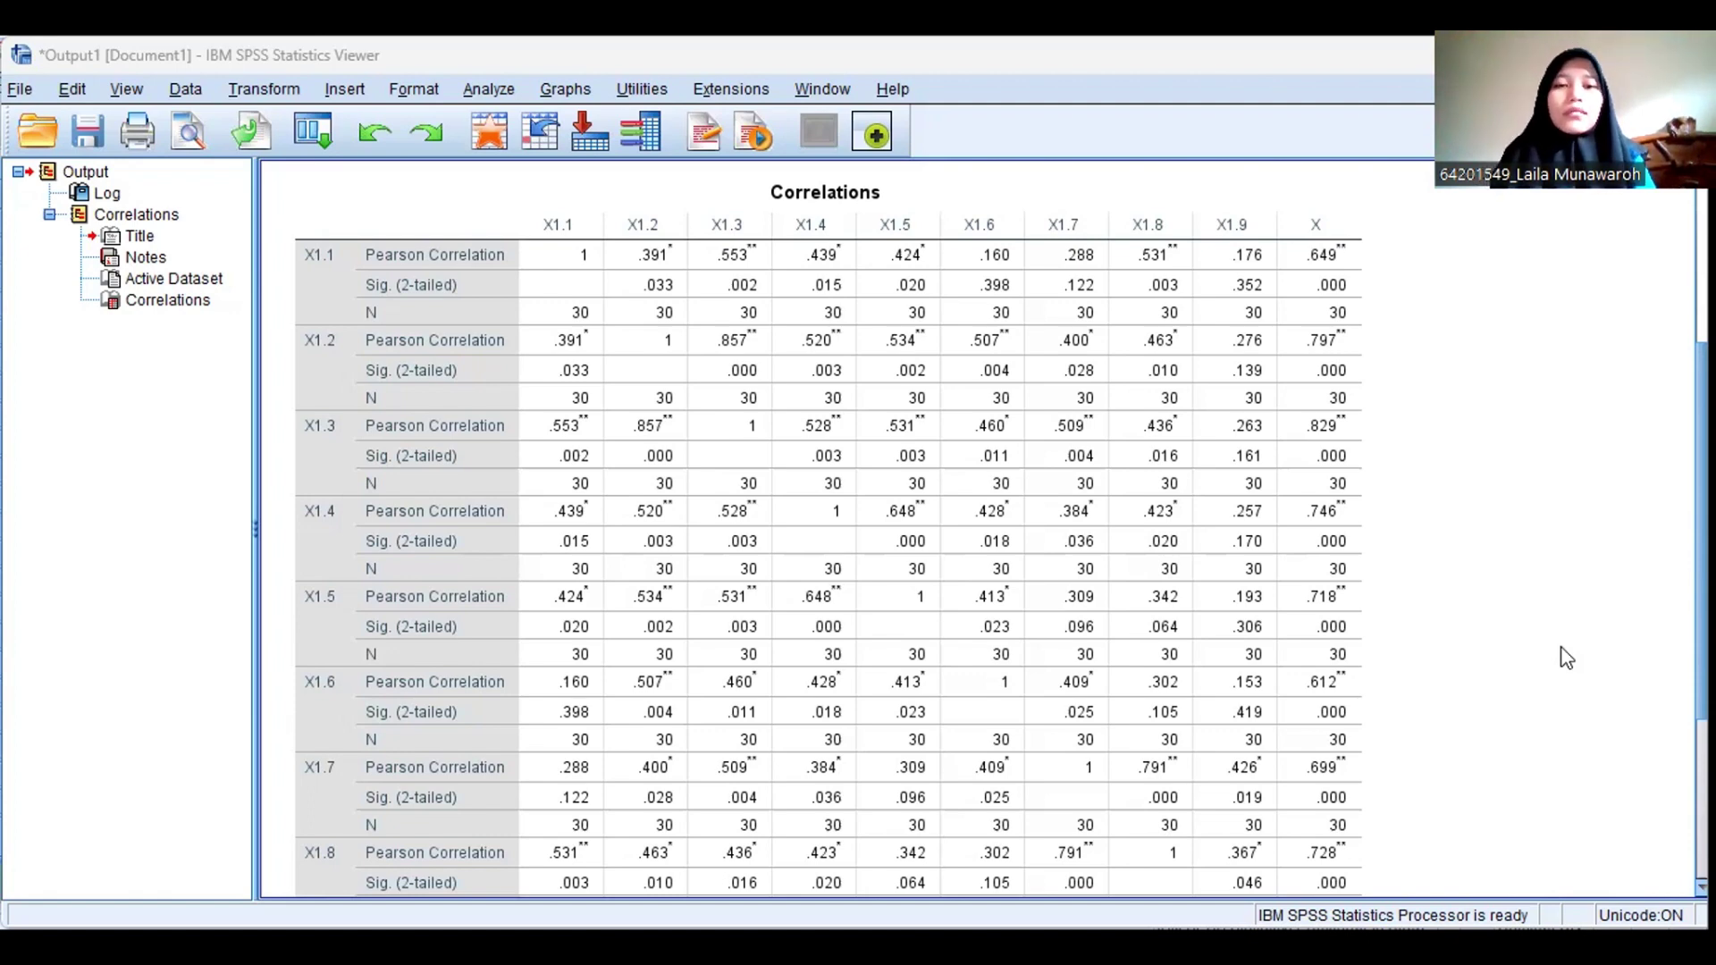
Examine the Correlations table for each item's Pearson correlation and significance against the total X
{"action": "left_click", "coordinate": [1047, 500]}
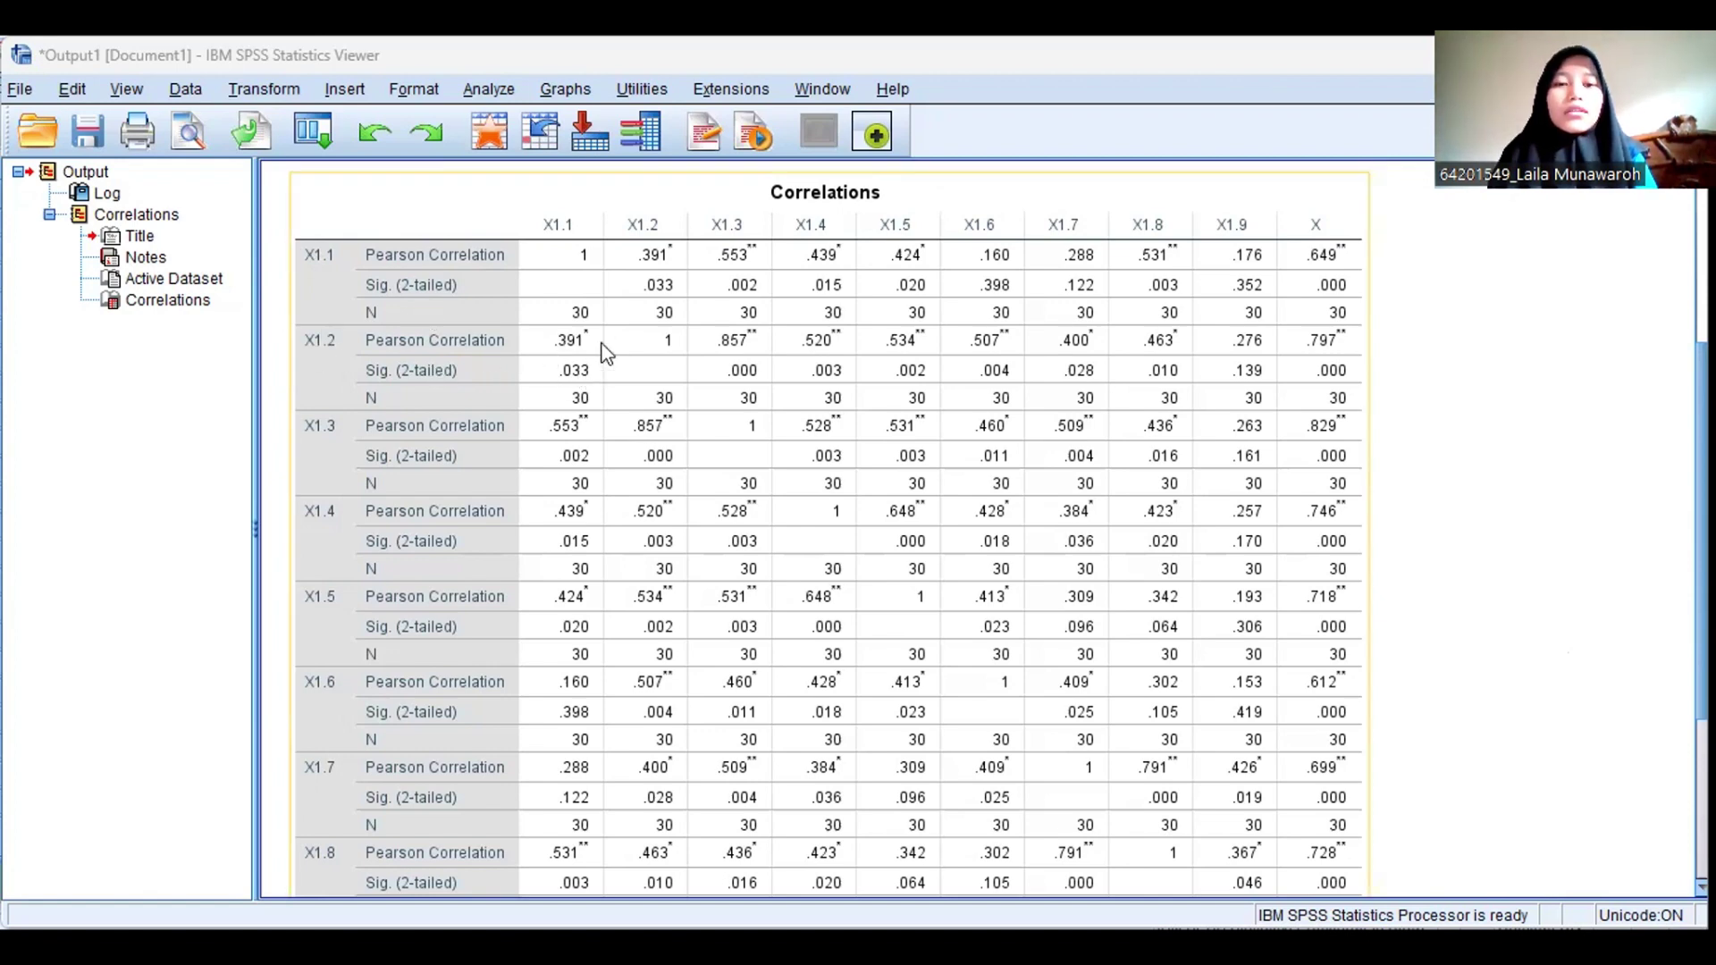
{"action": "left_click", "coordinate": [268, 447]}
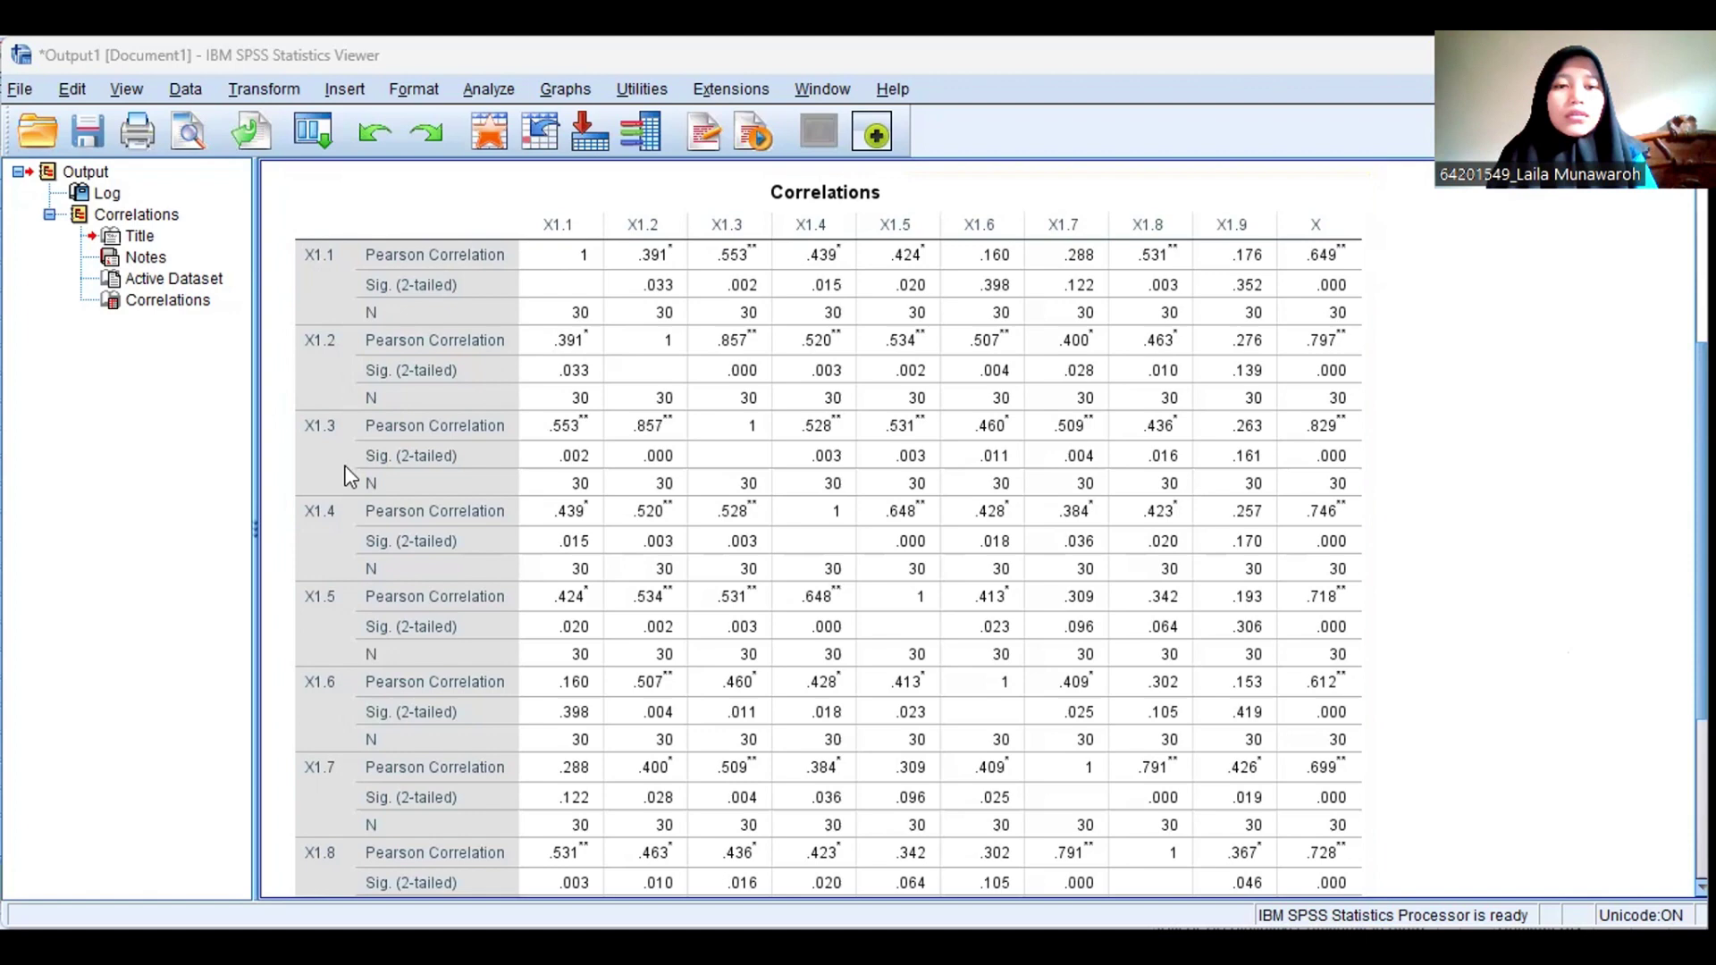
{"action": "left_click", "coordinate": [420, 452]}
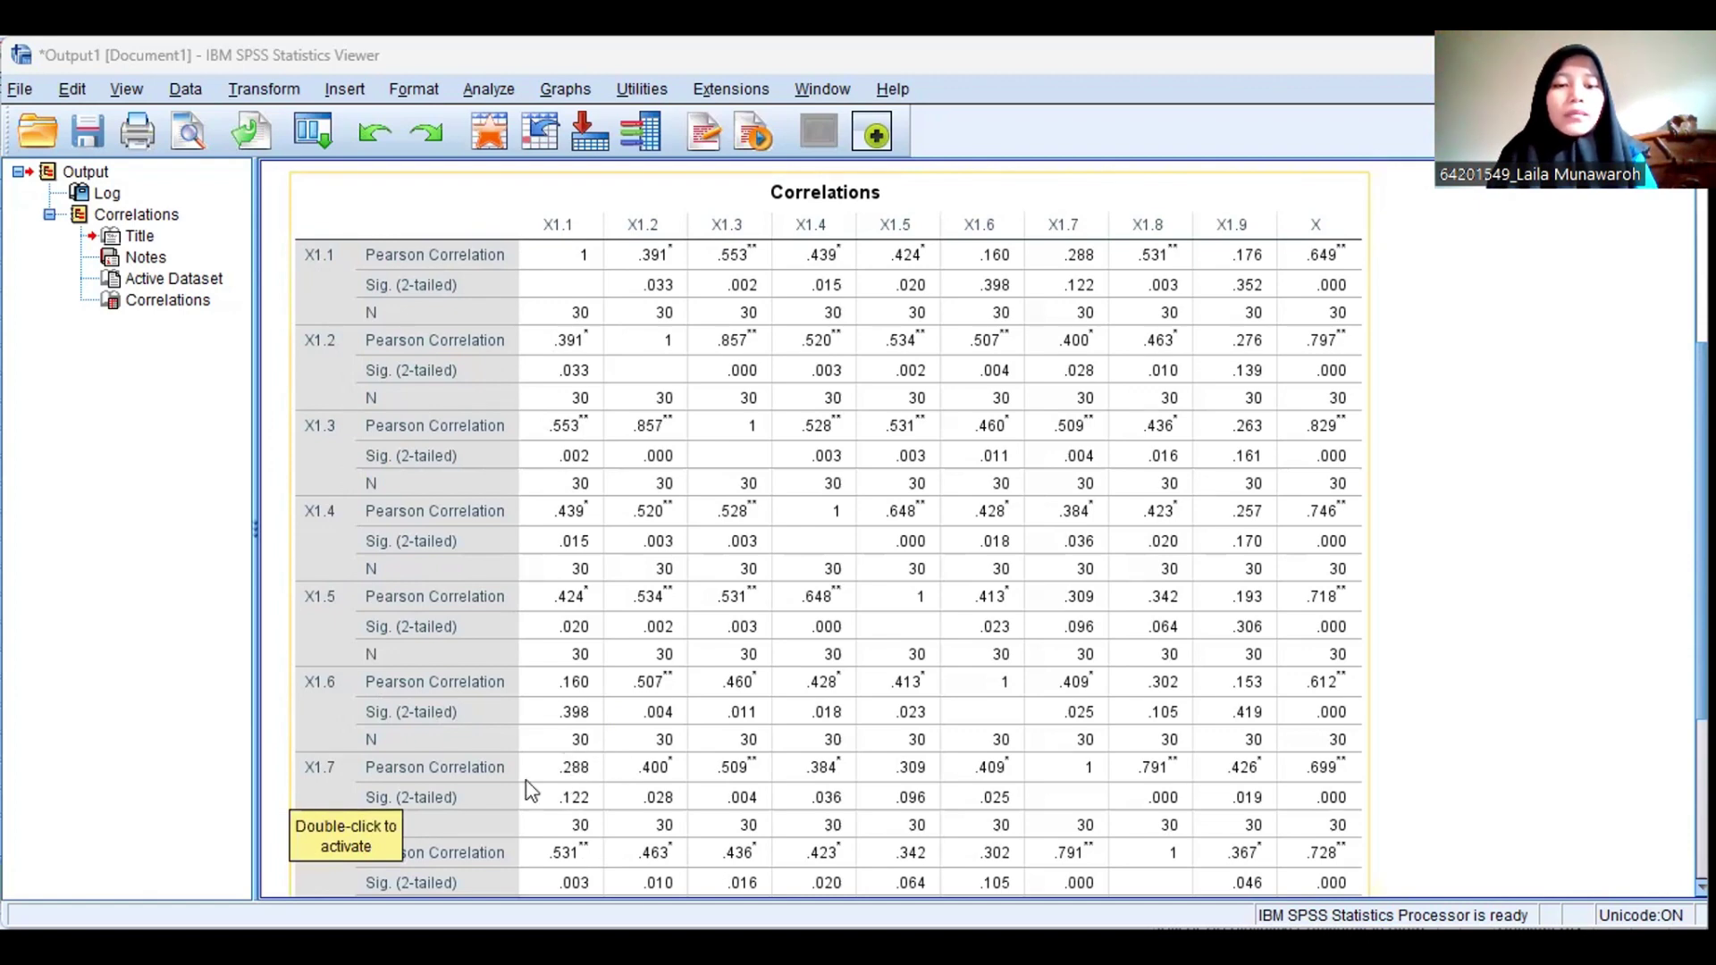
{"action": "left_click", "coordinate": [325, 846]}
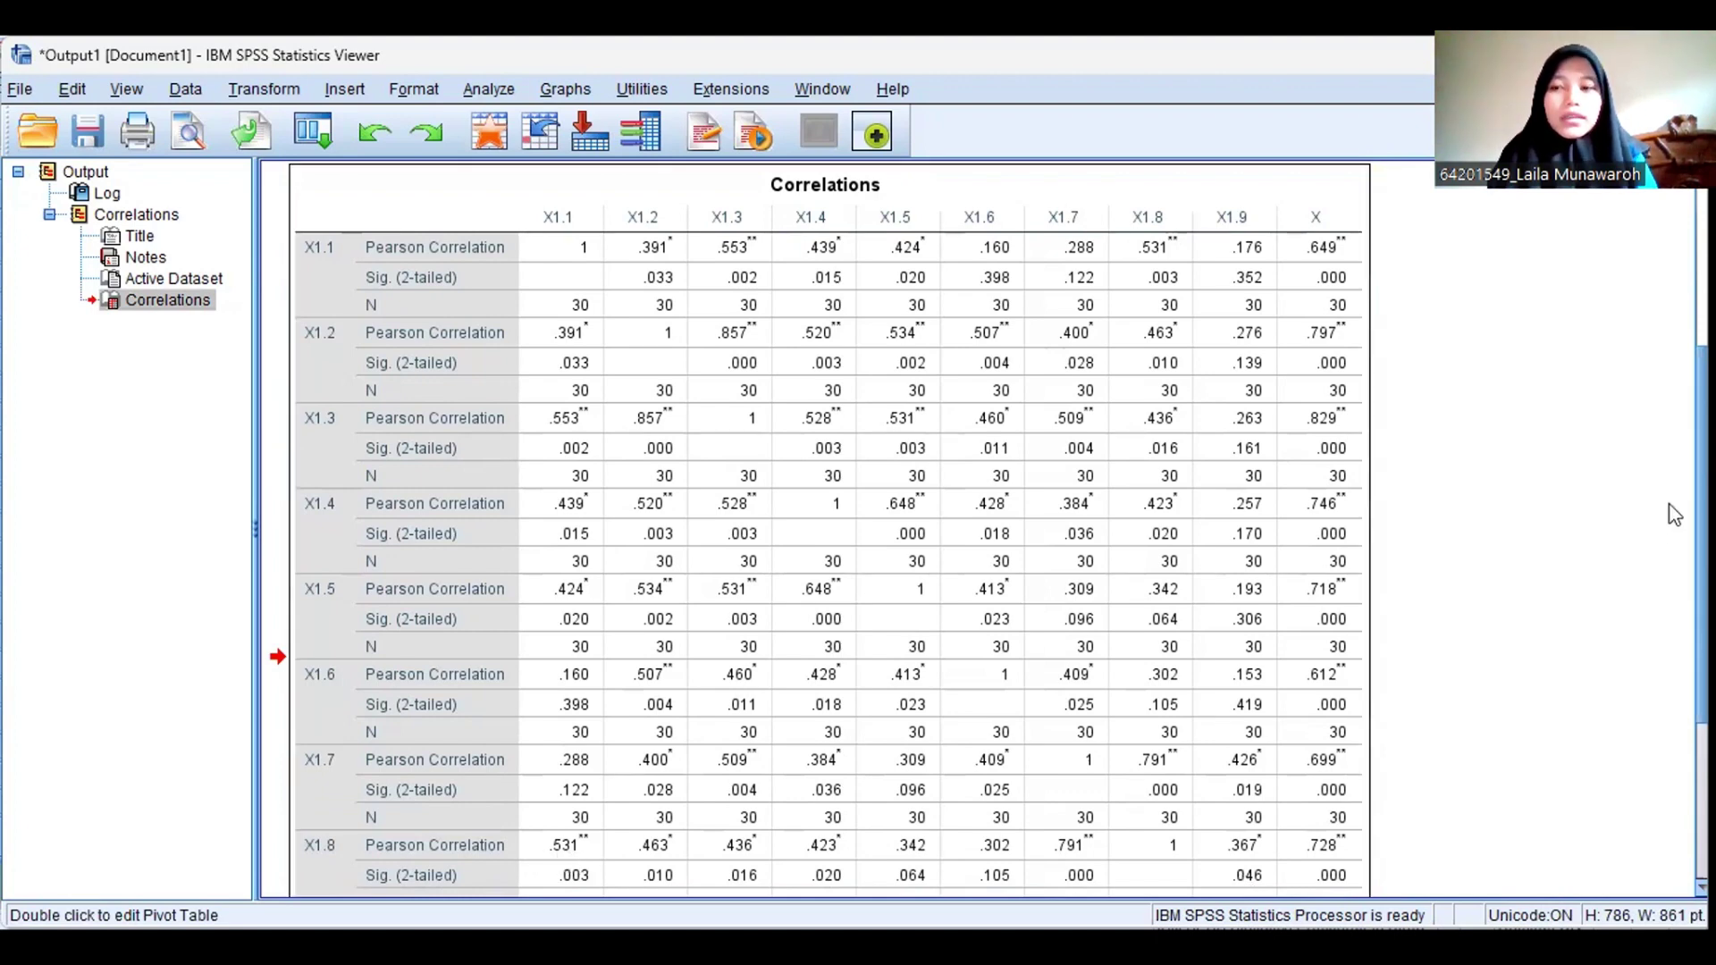
{"action": "scroll", "coordinate": [1674, 582], "scroll_direction": "down", "scroll_amount": 5}
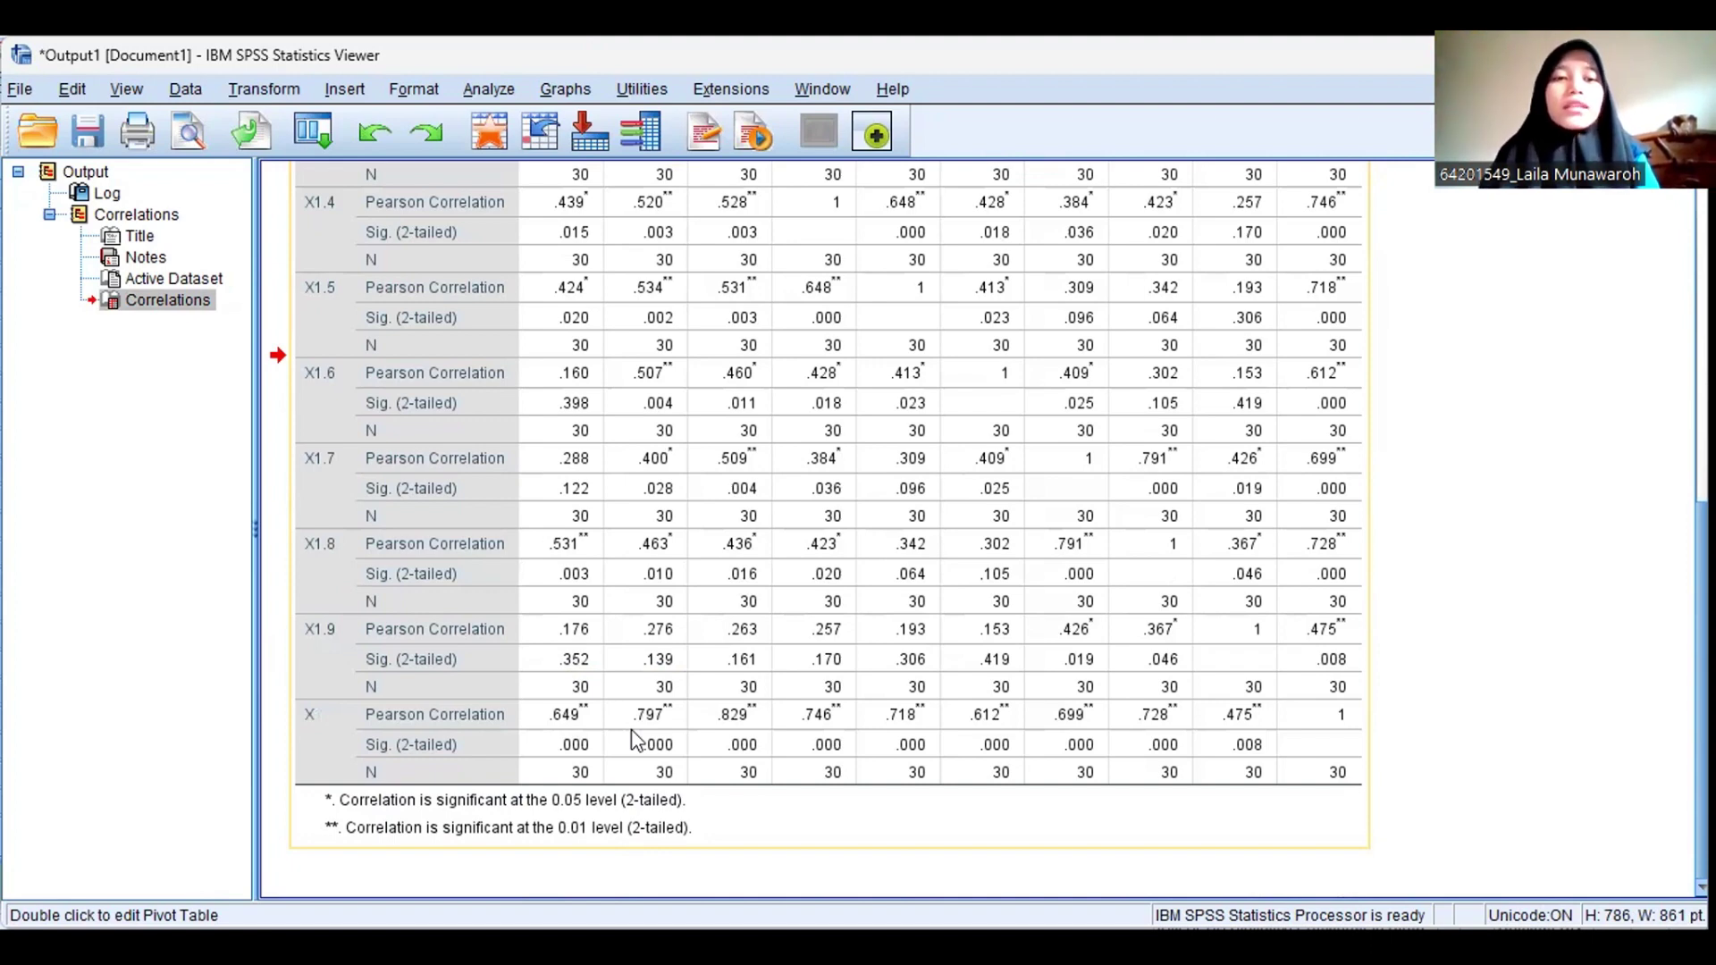
{"action": "left_click", "coordinate": [122, 295]}
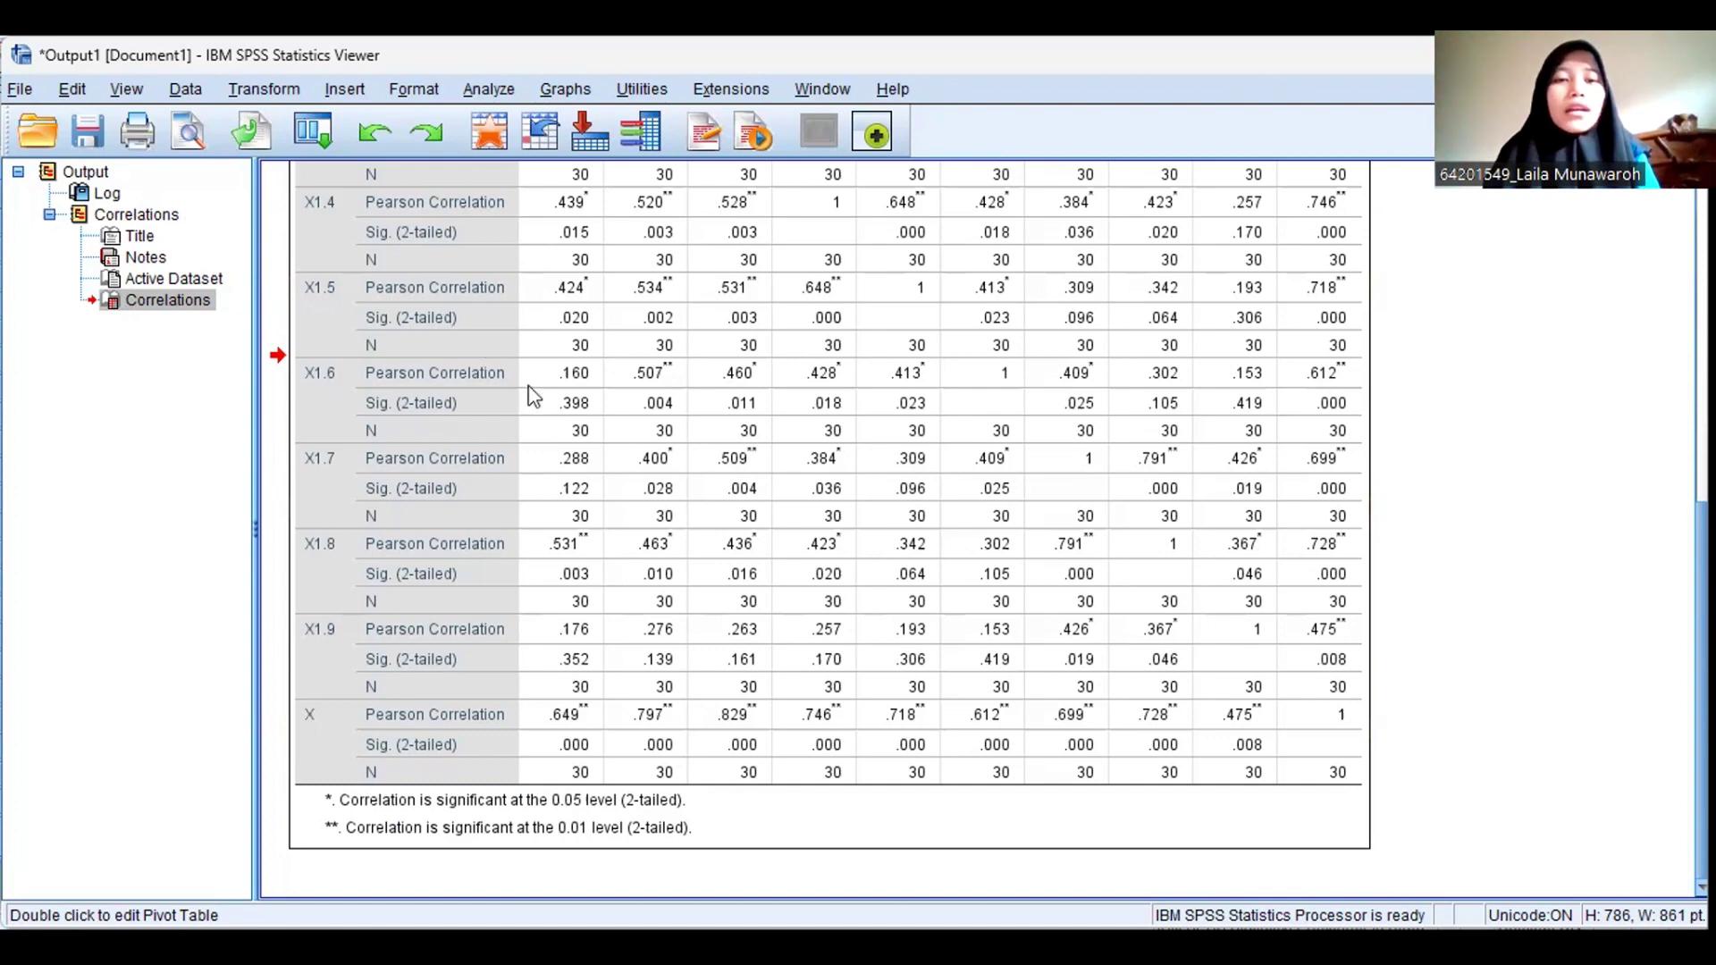
{"action": "left_click", "coordinate": [572, 398]}
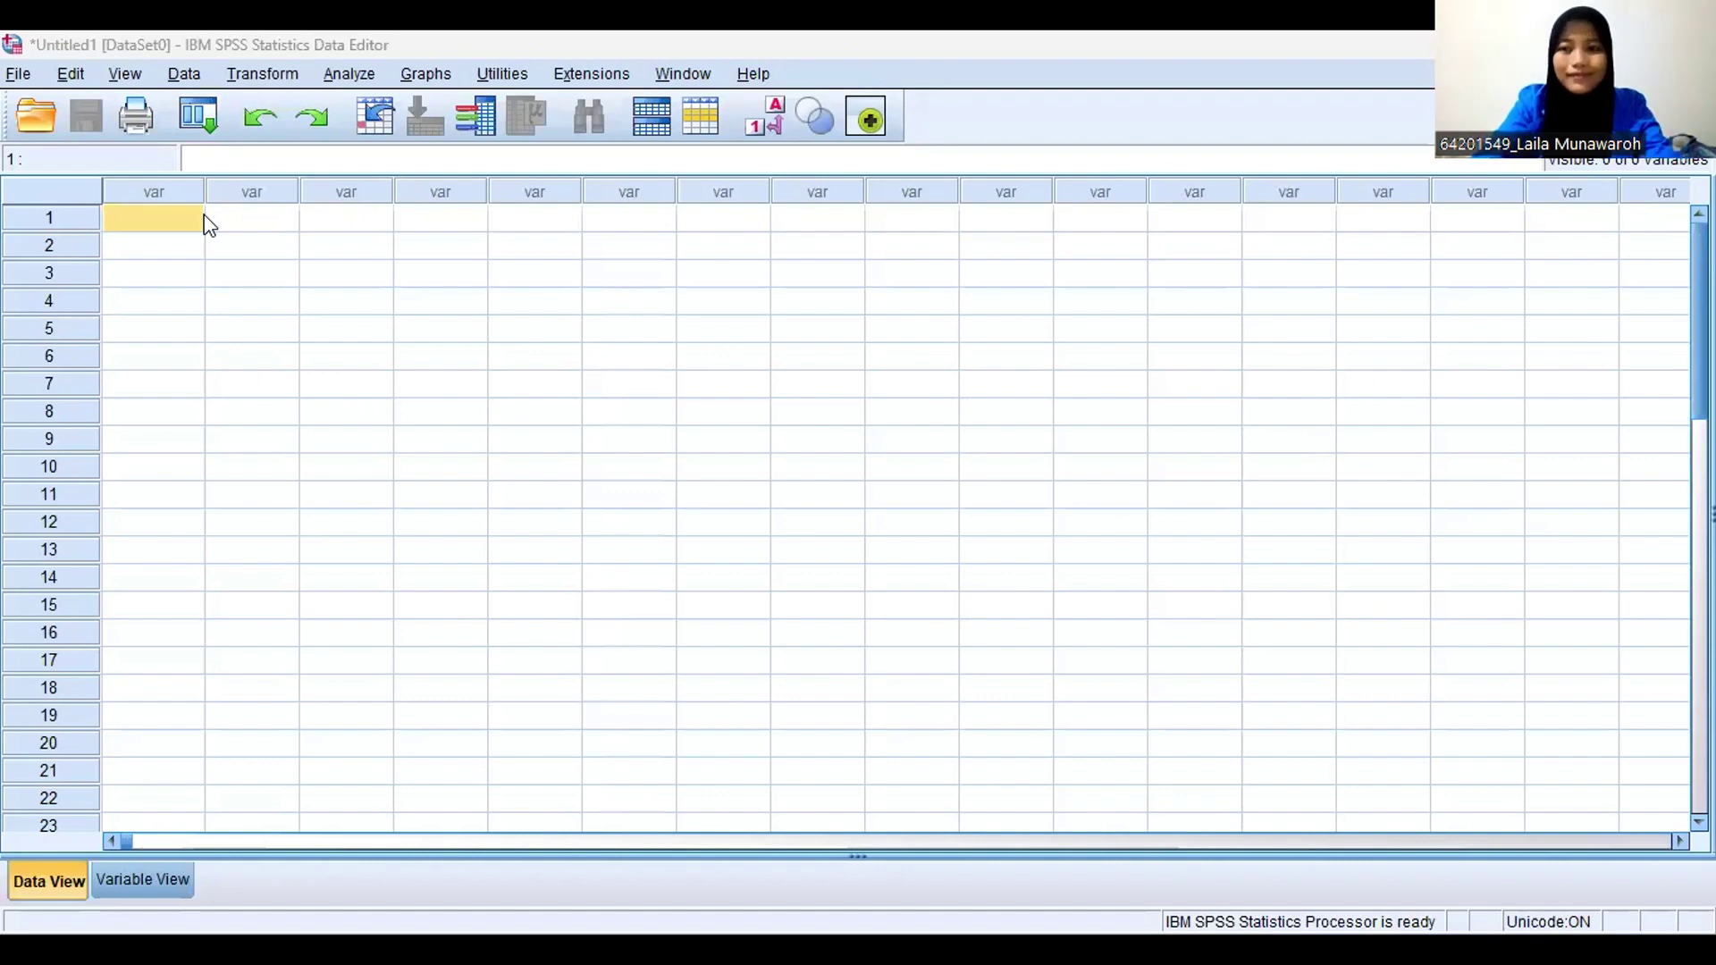
Paste the X2 questionnaire data into the empty data sheet and rename the first three variables X2.1, X2.2 and X2.3
{"action": "left_click", "coordinate": [204, 216]}
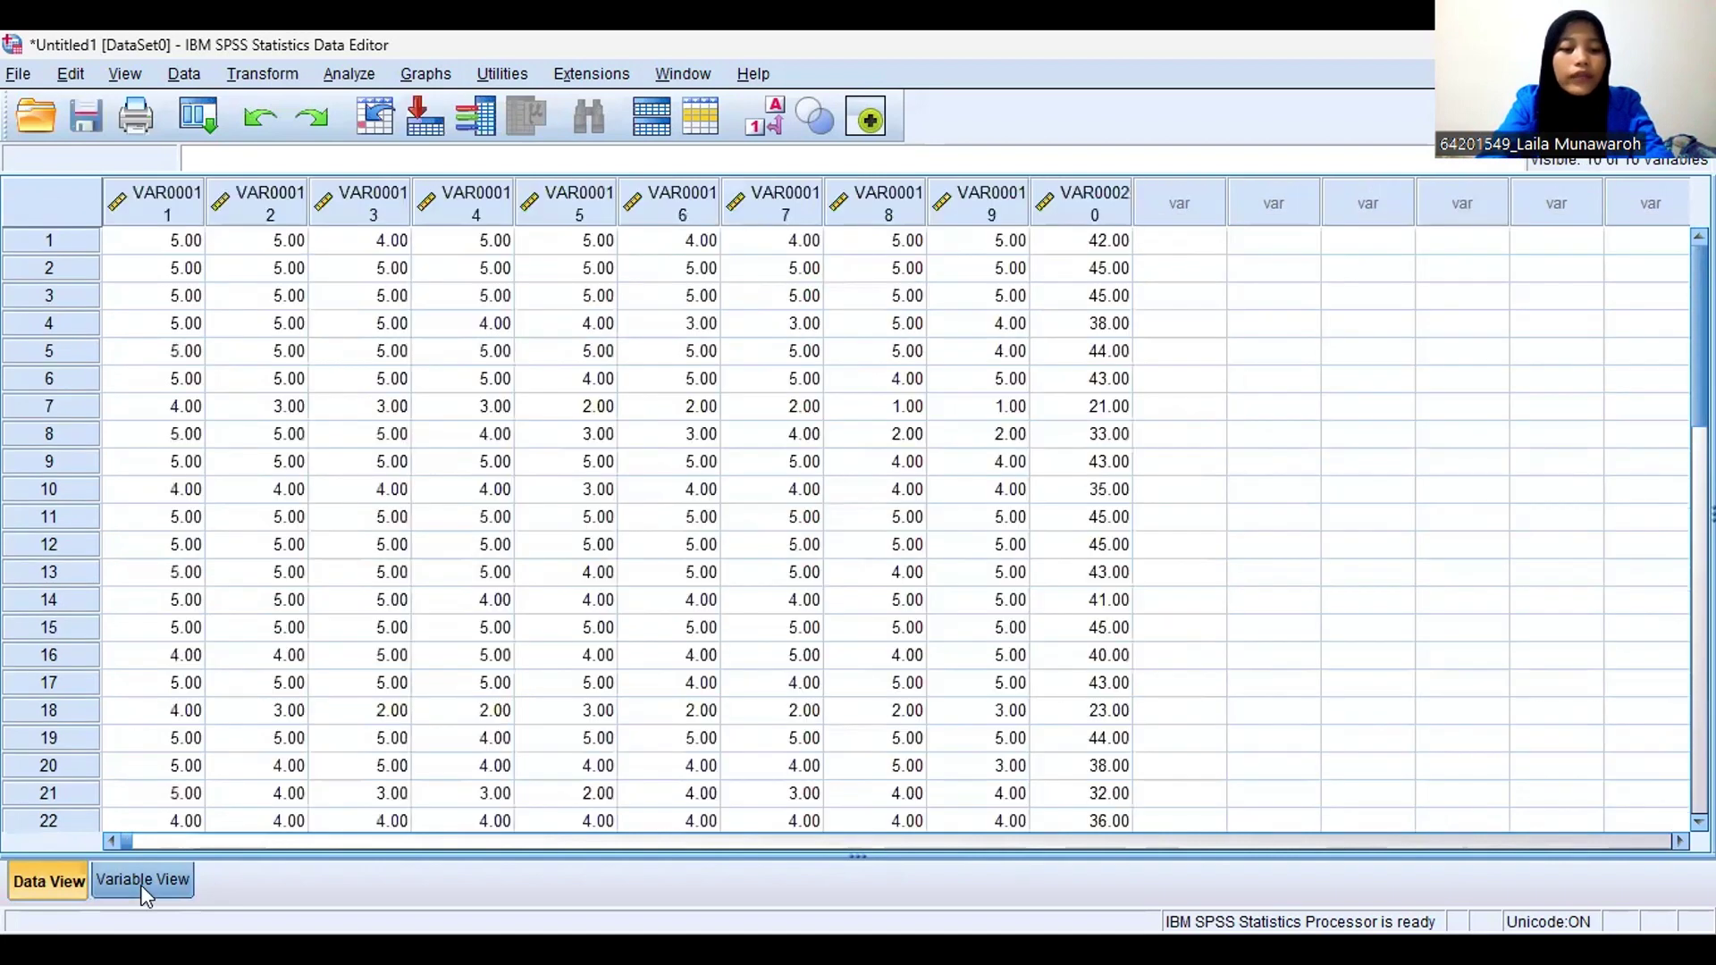
{"action": "left_click", "coordinate": [141, 881]}
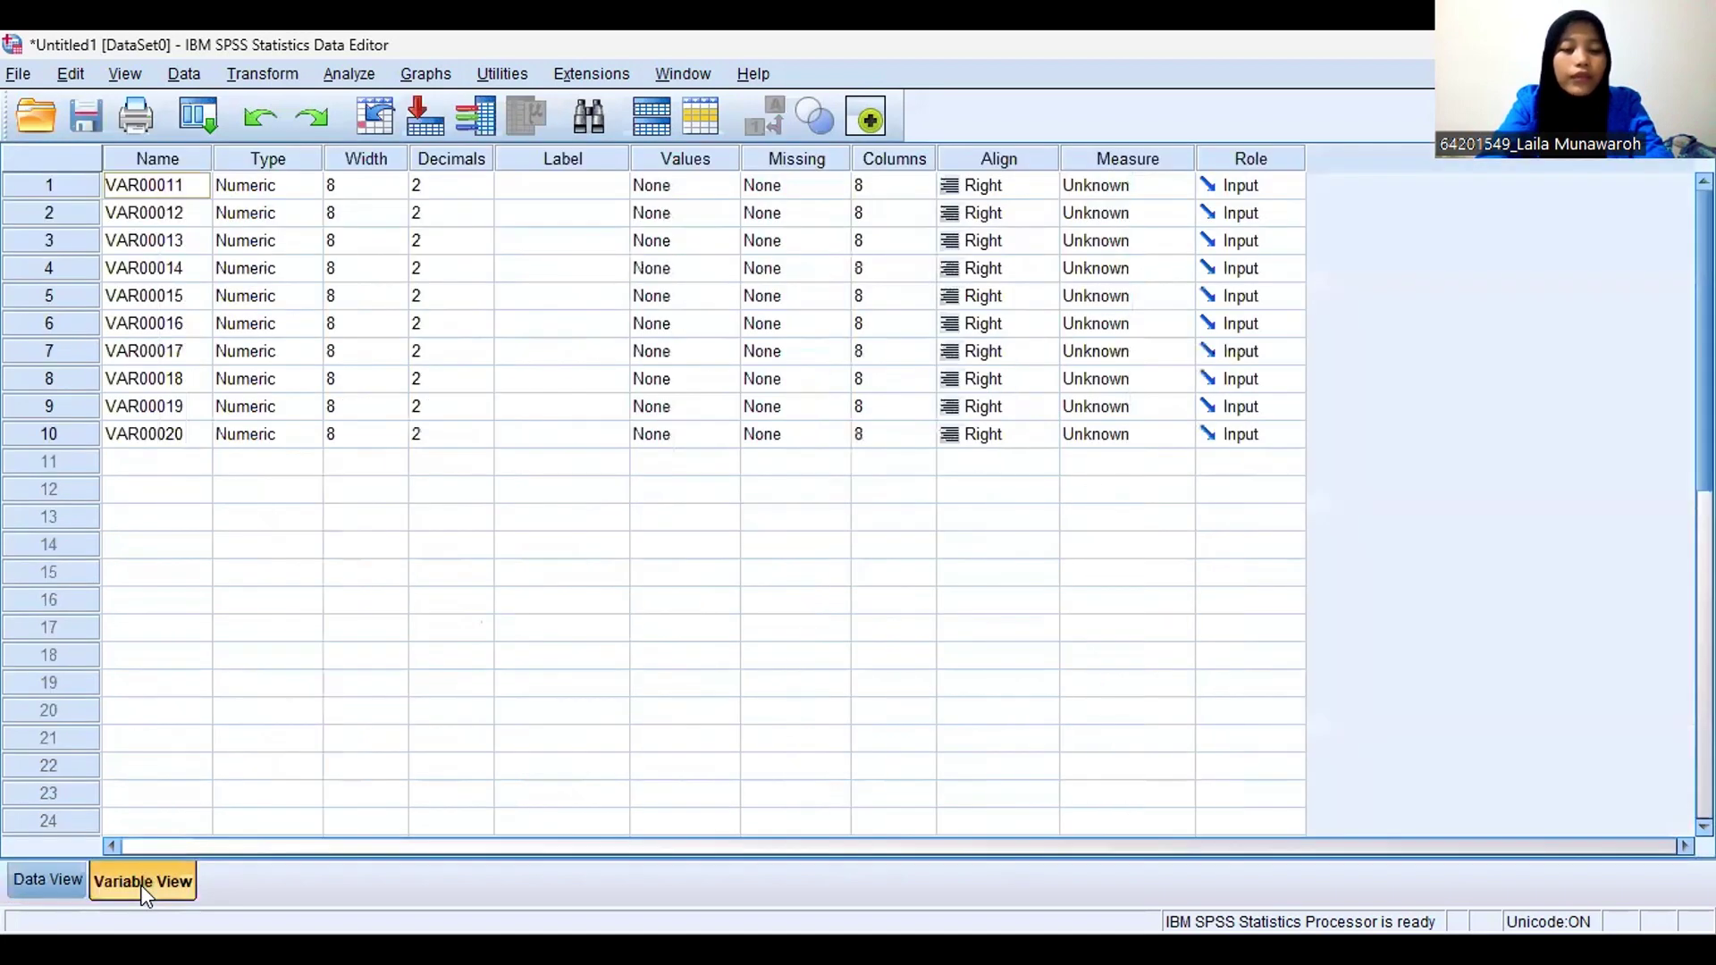
{"action": "left_click", "coordinate": [197, 186]}
{"action": "type", "text": "X2."}
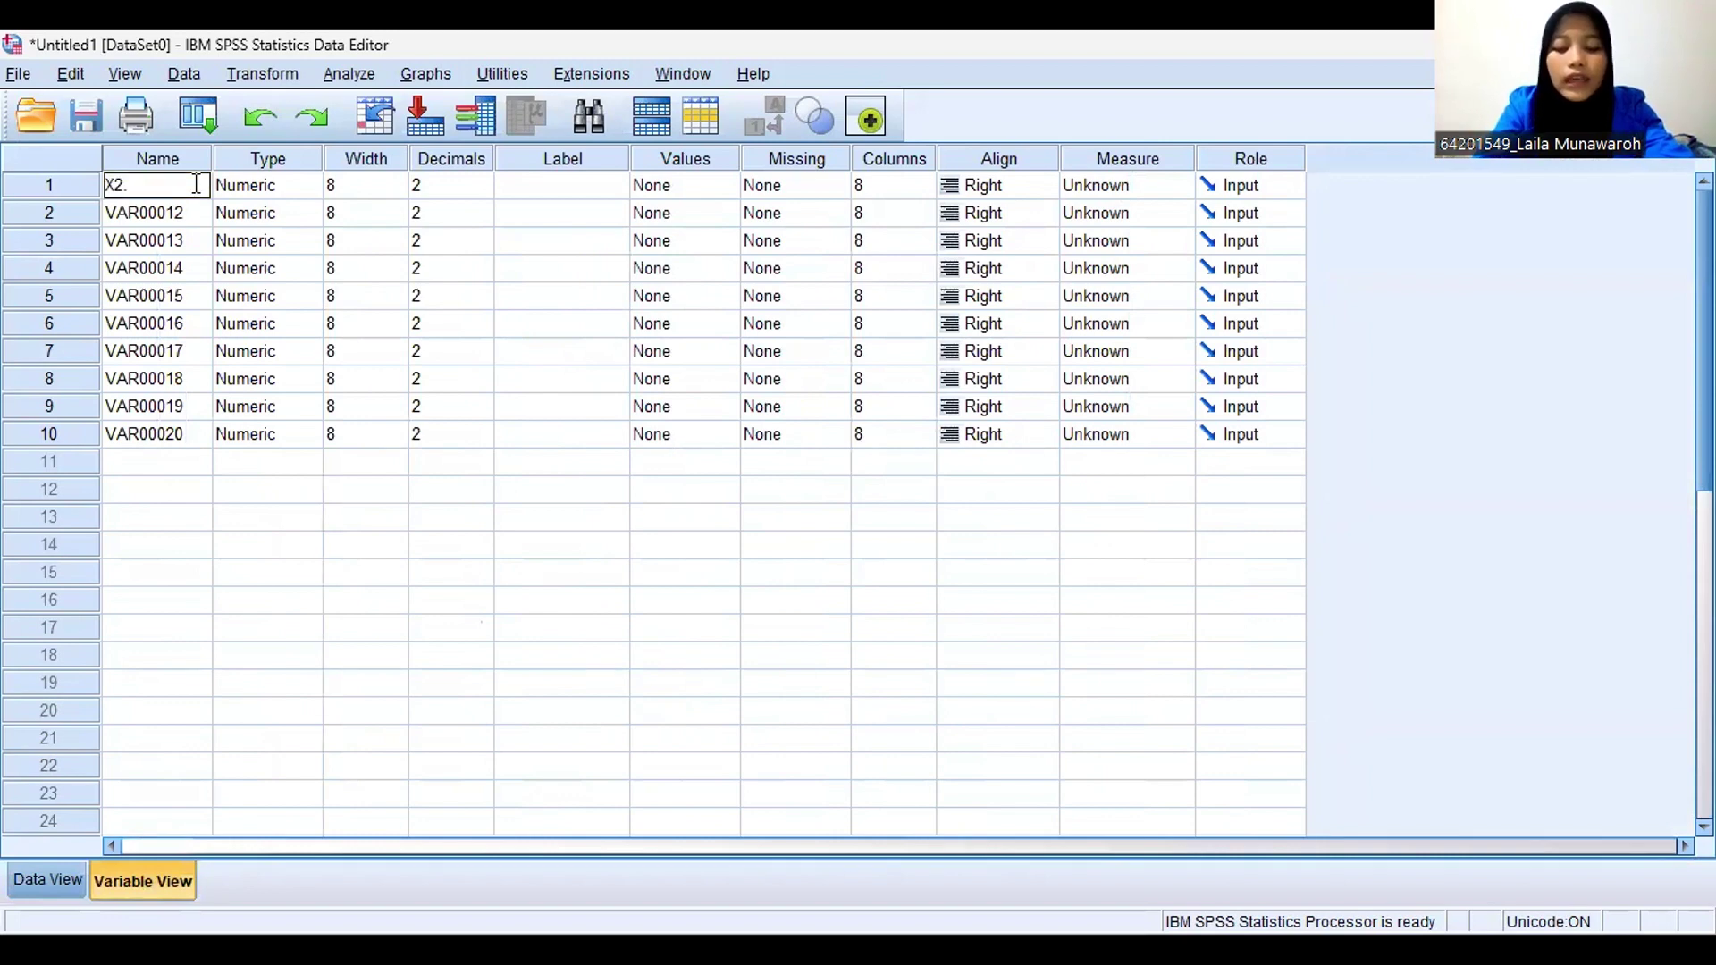
{"action": "type", "text": "1"}
{"action": "key", "text": "Return"}
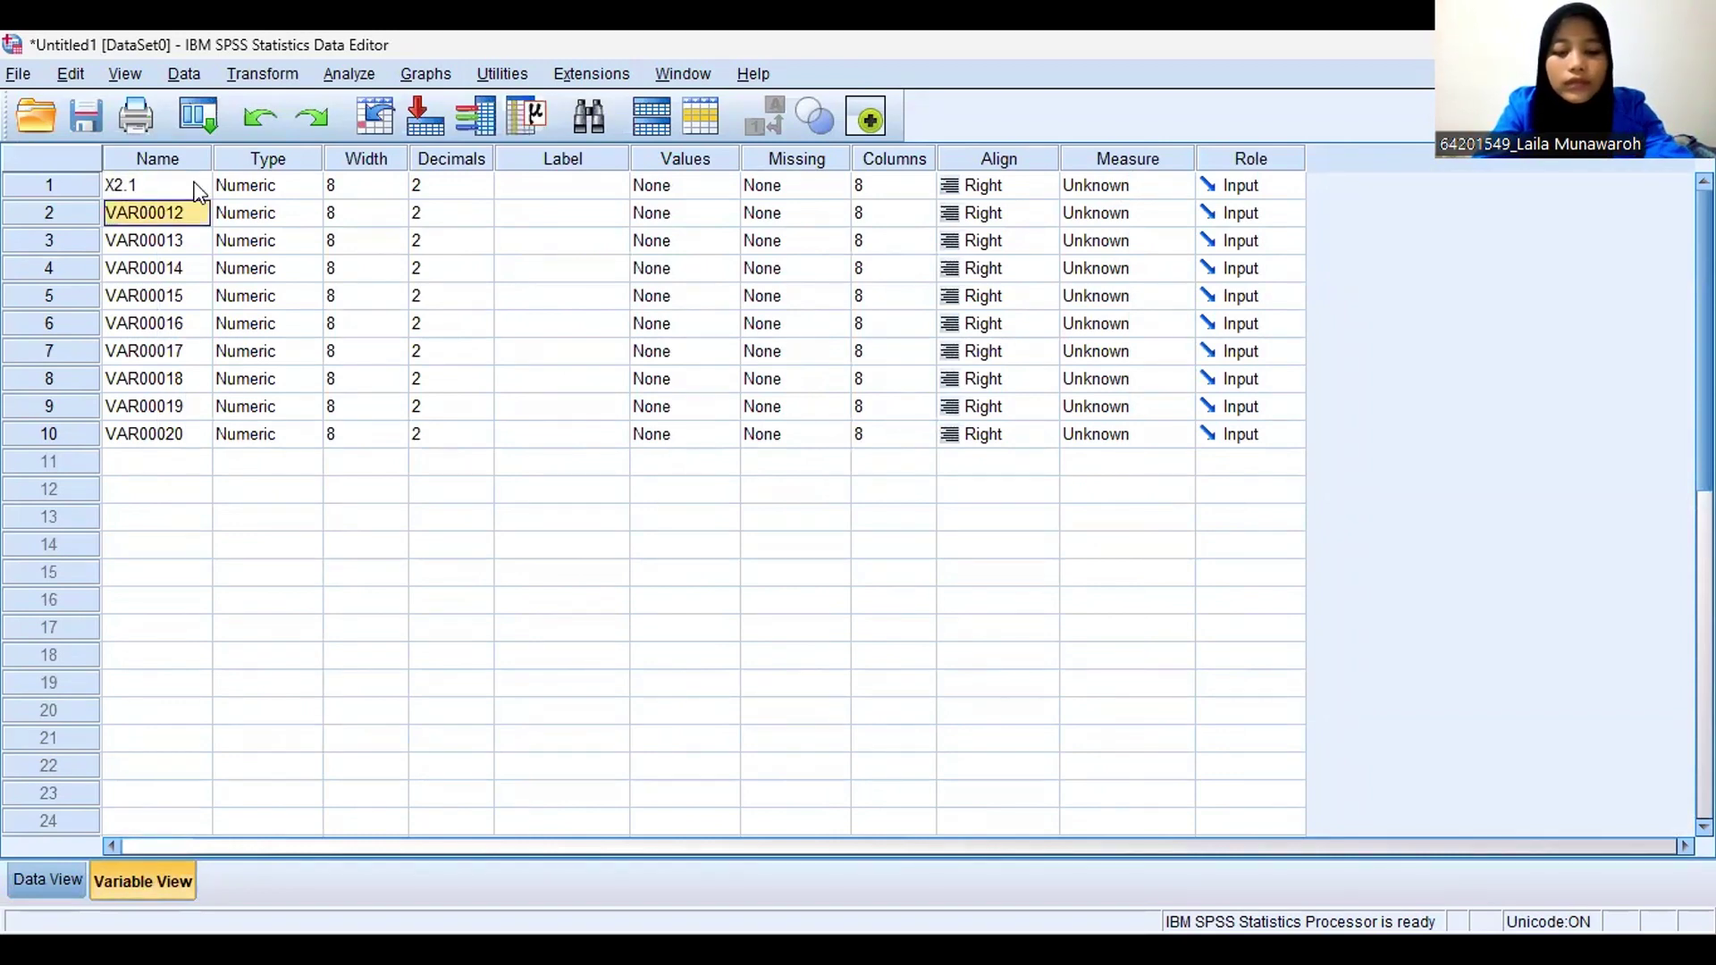
{"action": "type", "text": "X2.2"}
{"action": "key", "text": "Return"}
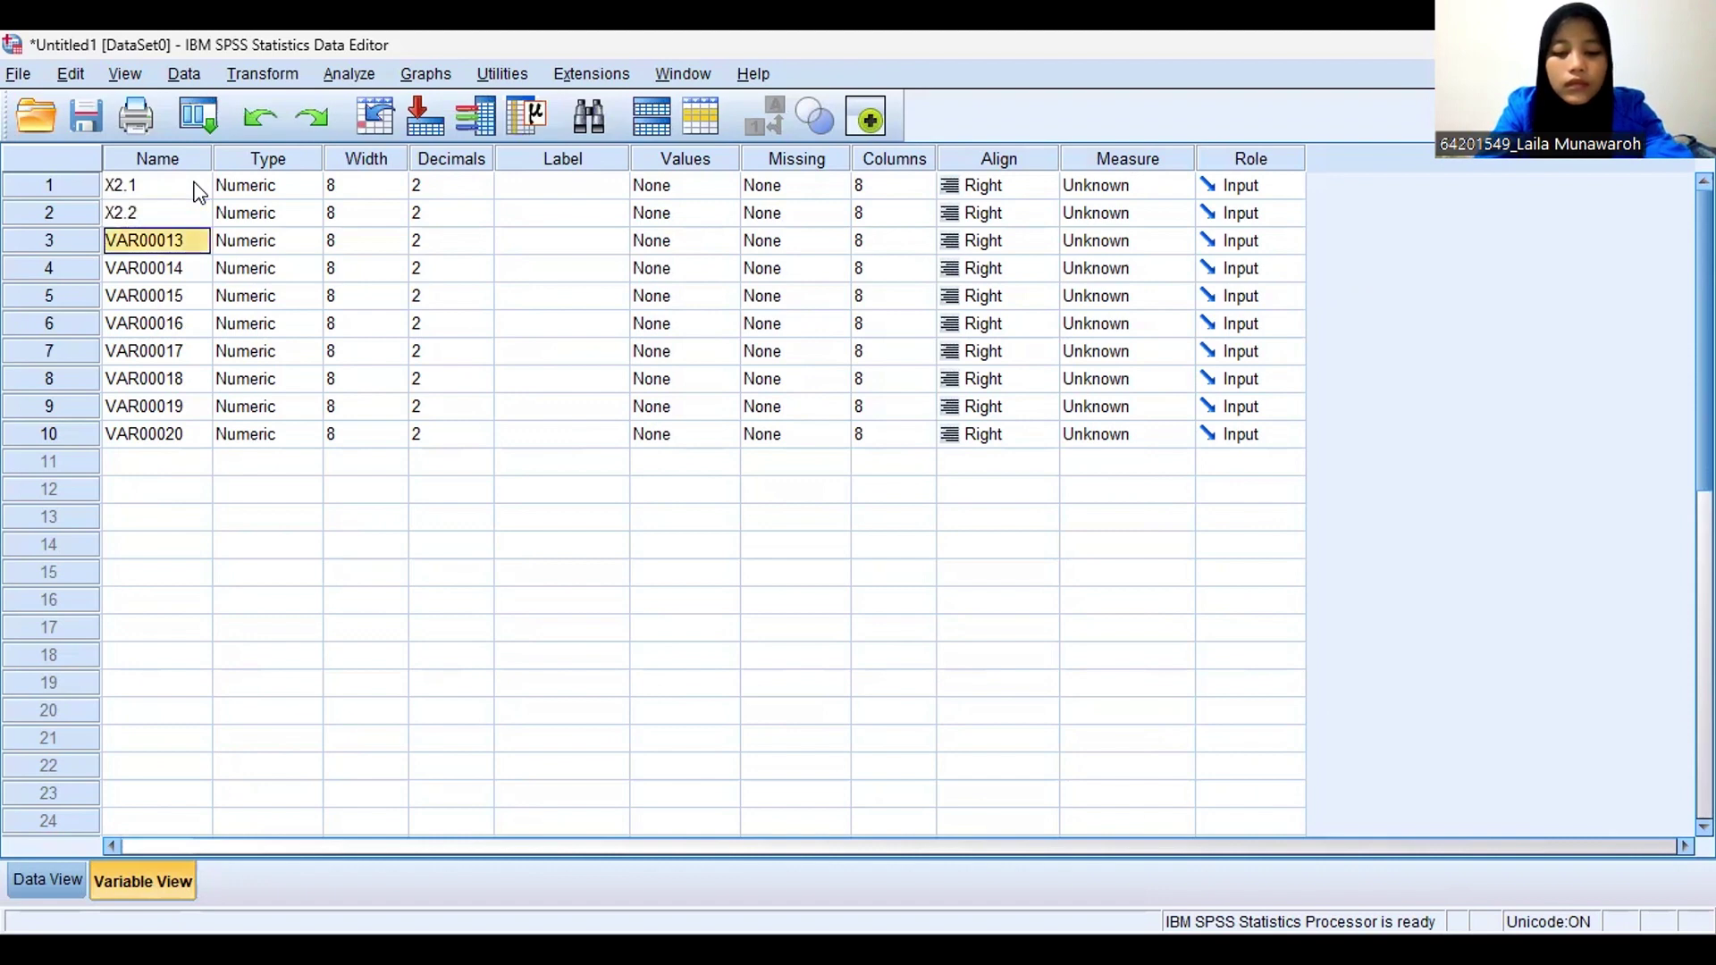
{"action": "type", "text": "X2.3"}
{"action": "key", "text": "Return"}
Rename the fourth to seventh variables X2.4, X2.5, X2.6 and X2.7
{"action": "type", "text": "X2."}
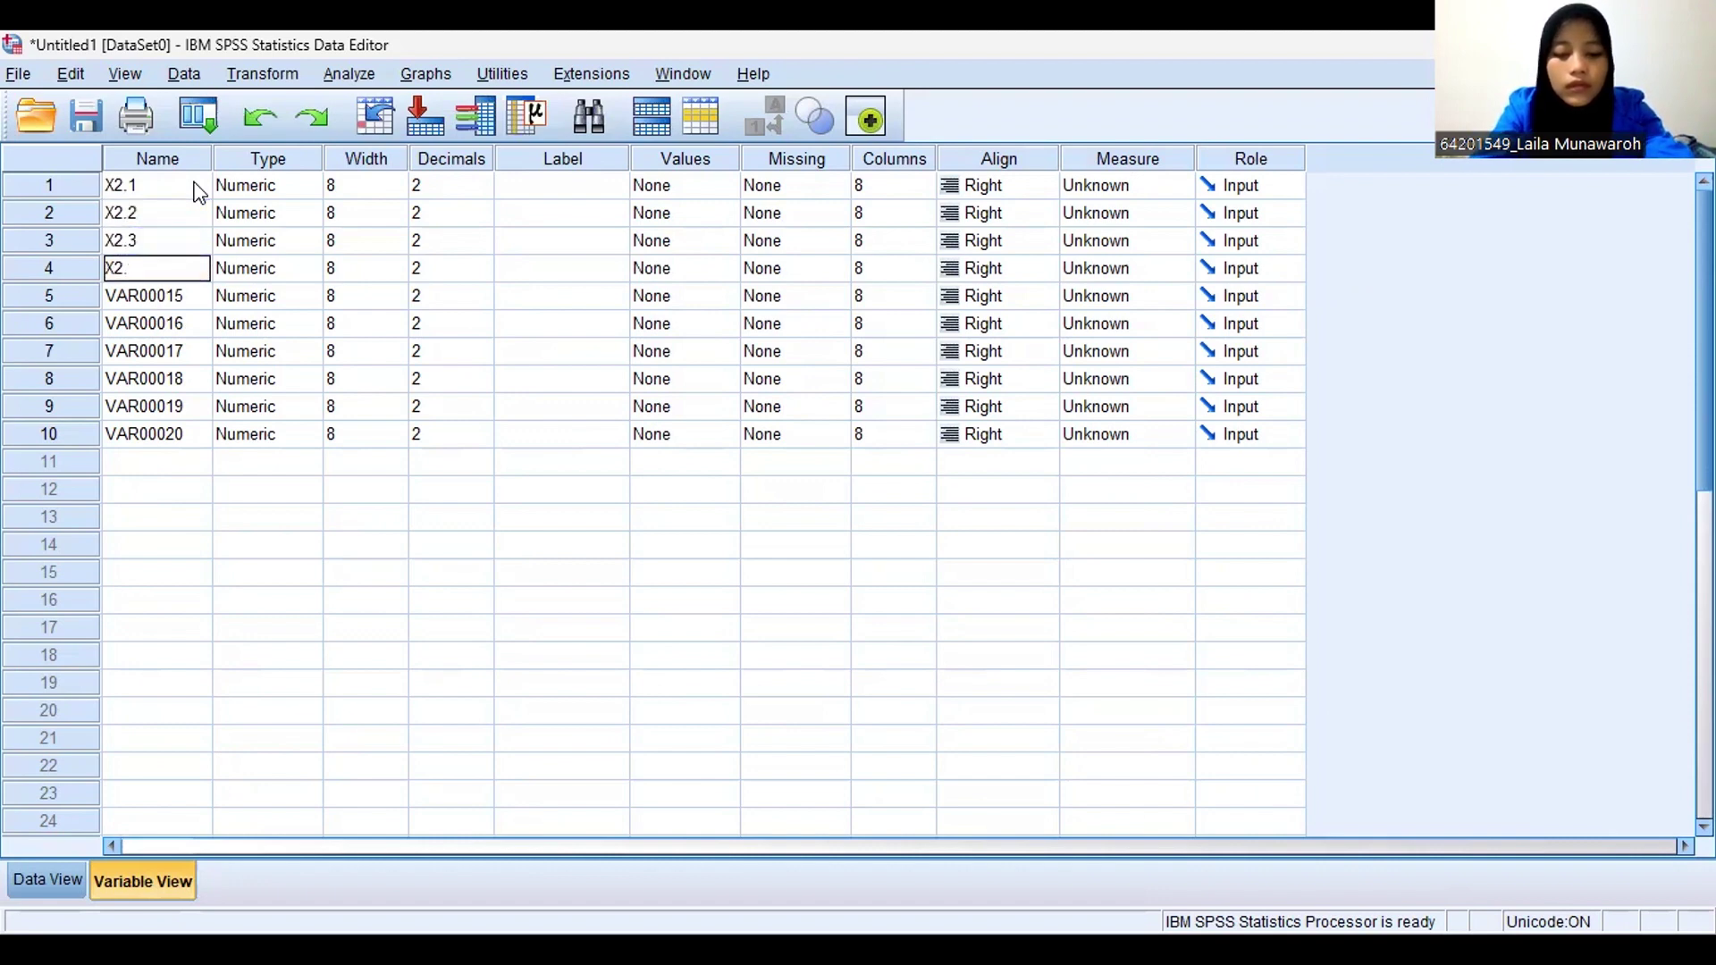
{"action": "type", "text": "4"}
{"action": "key", "text": "Return"}
{"action": "type", "text": "X2"}
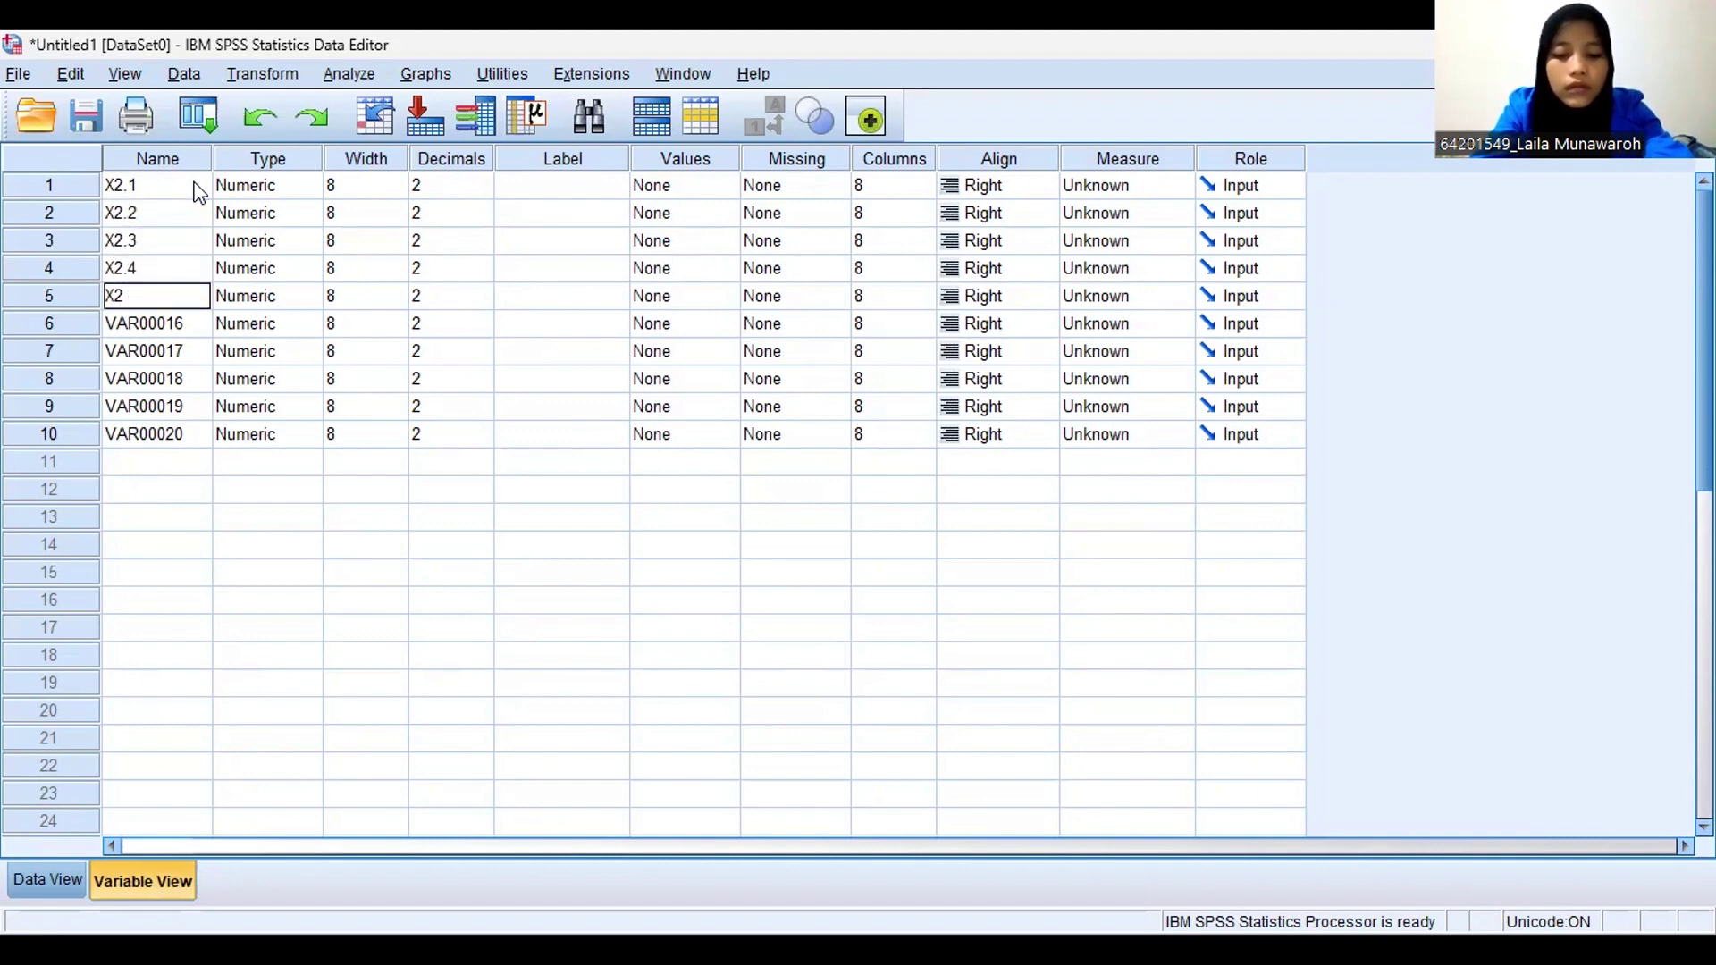
{"action": "type", "text": ".5"}
{"action": "key", "text": "Return"}
{"action": "type", "text": "X2"}
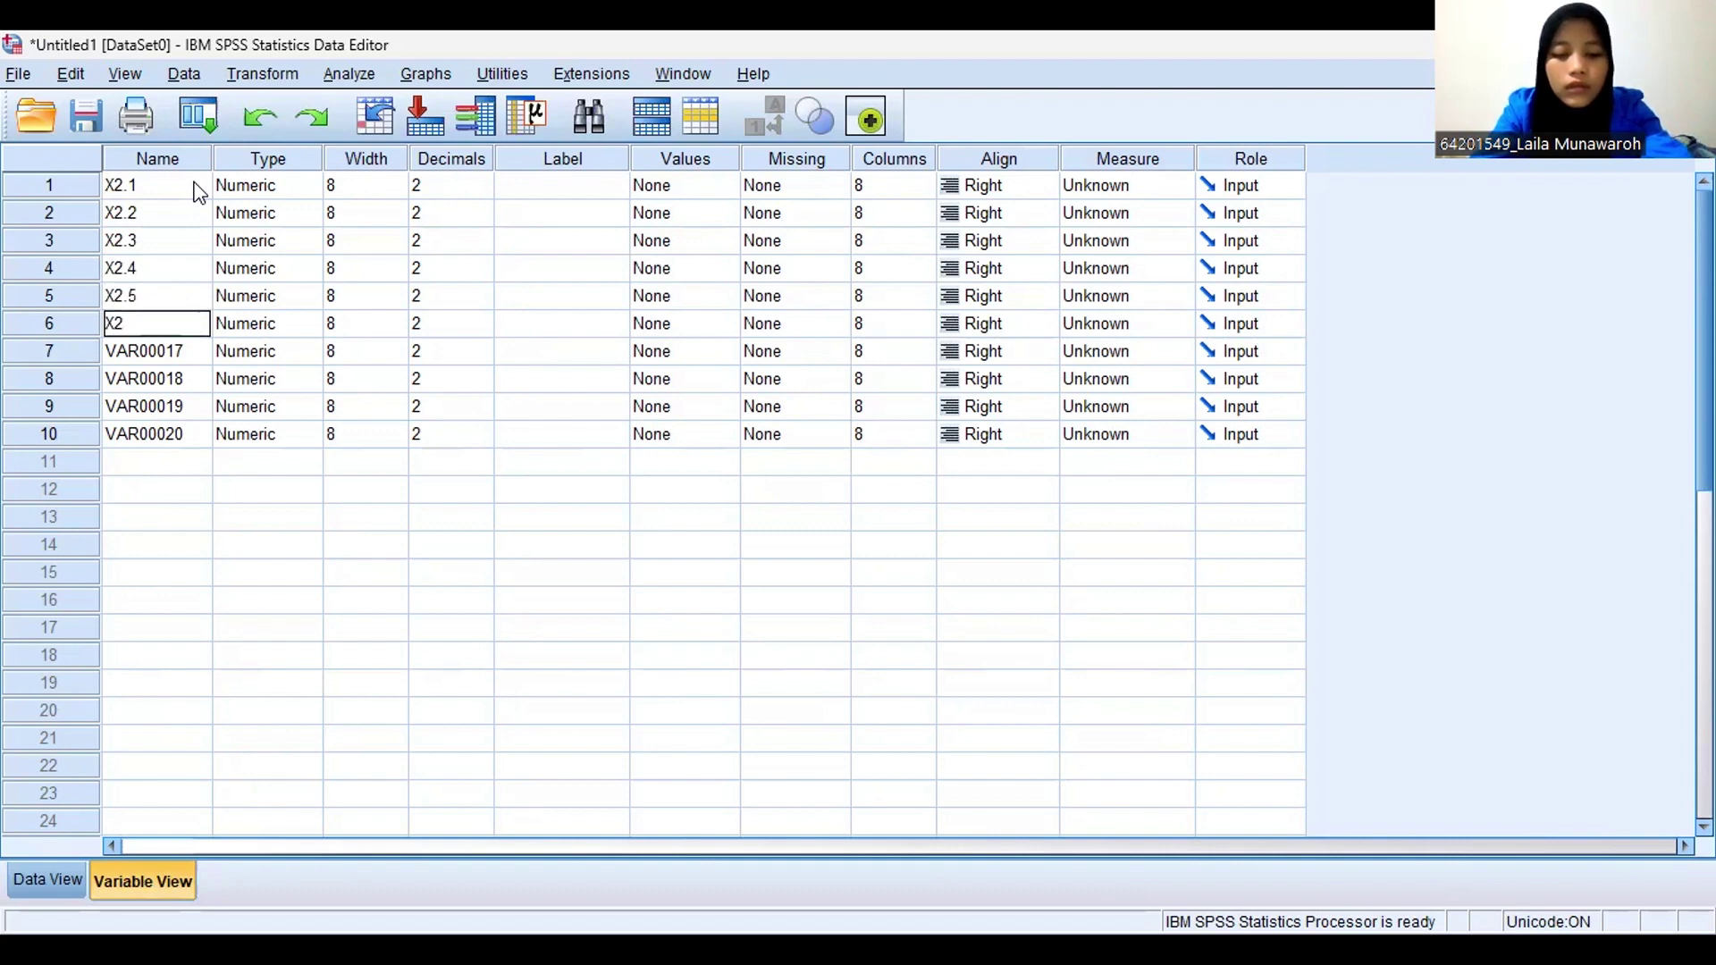
{"action": "type", "text": ".6"}
{"action": "key", "text": "Return"}
{"action": "type", "text": "X2"}
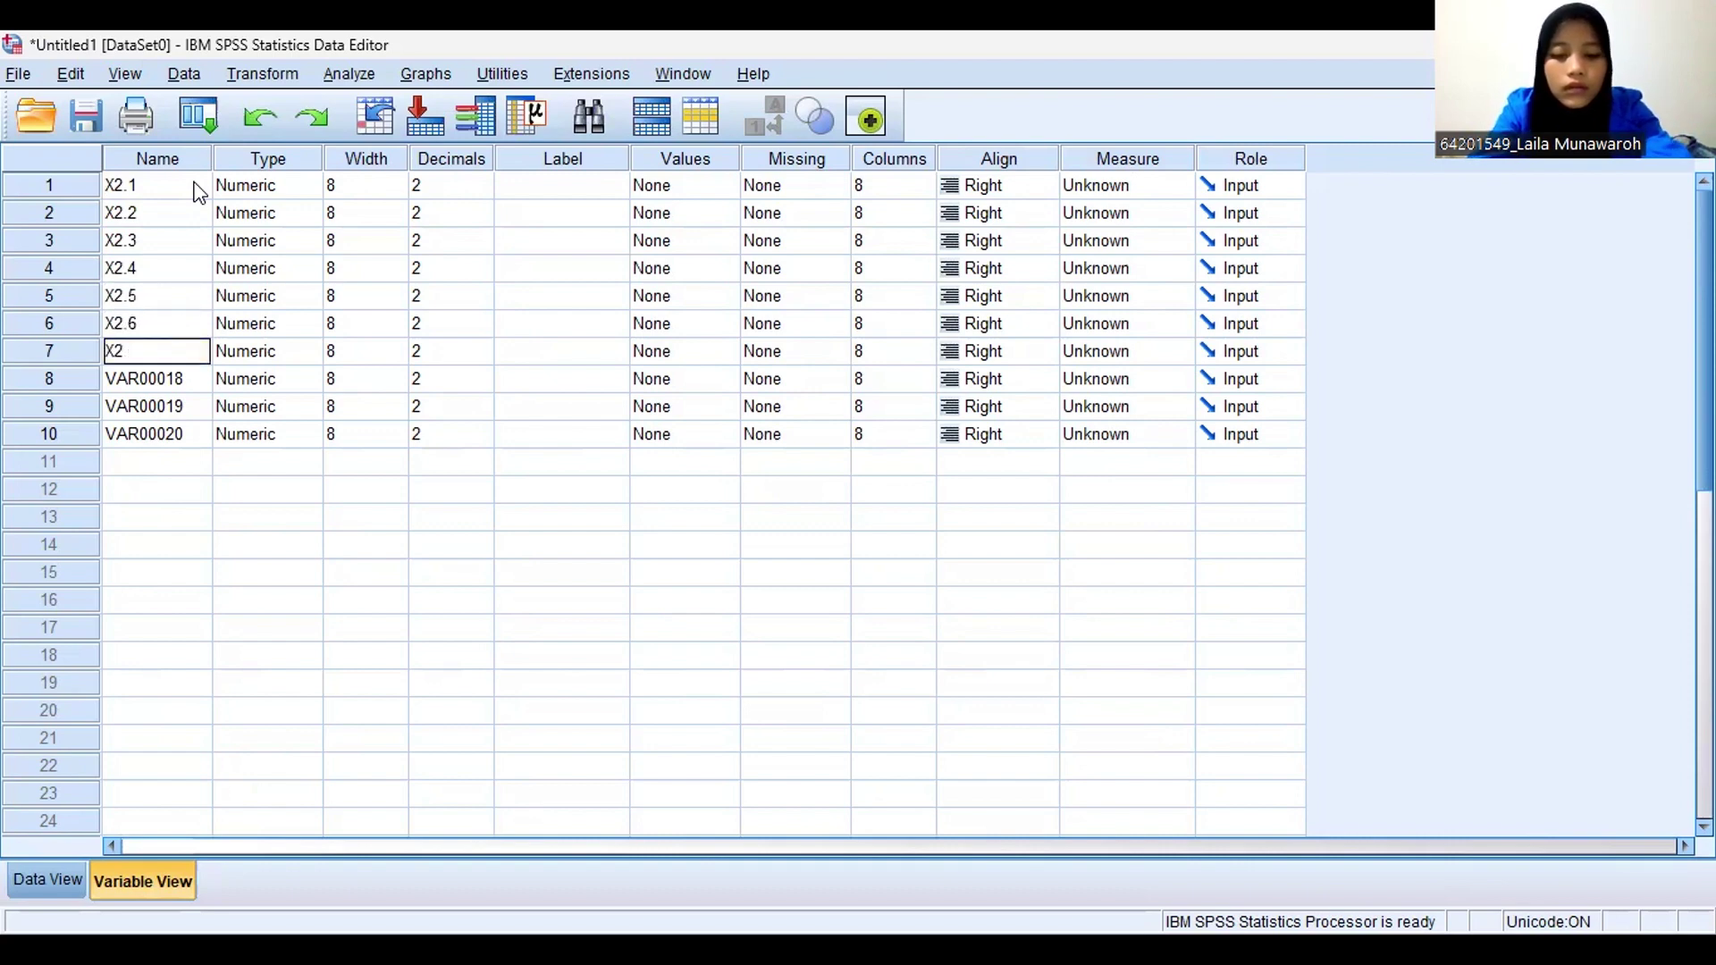
{"action": "type", "text": ".7"}
{"action": "key", "text": "Return"}
Rename the last three variables X2.8, X2.9 and X, and return to the data sheet
{"action": "type", "text": "X"}
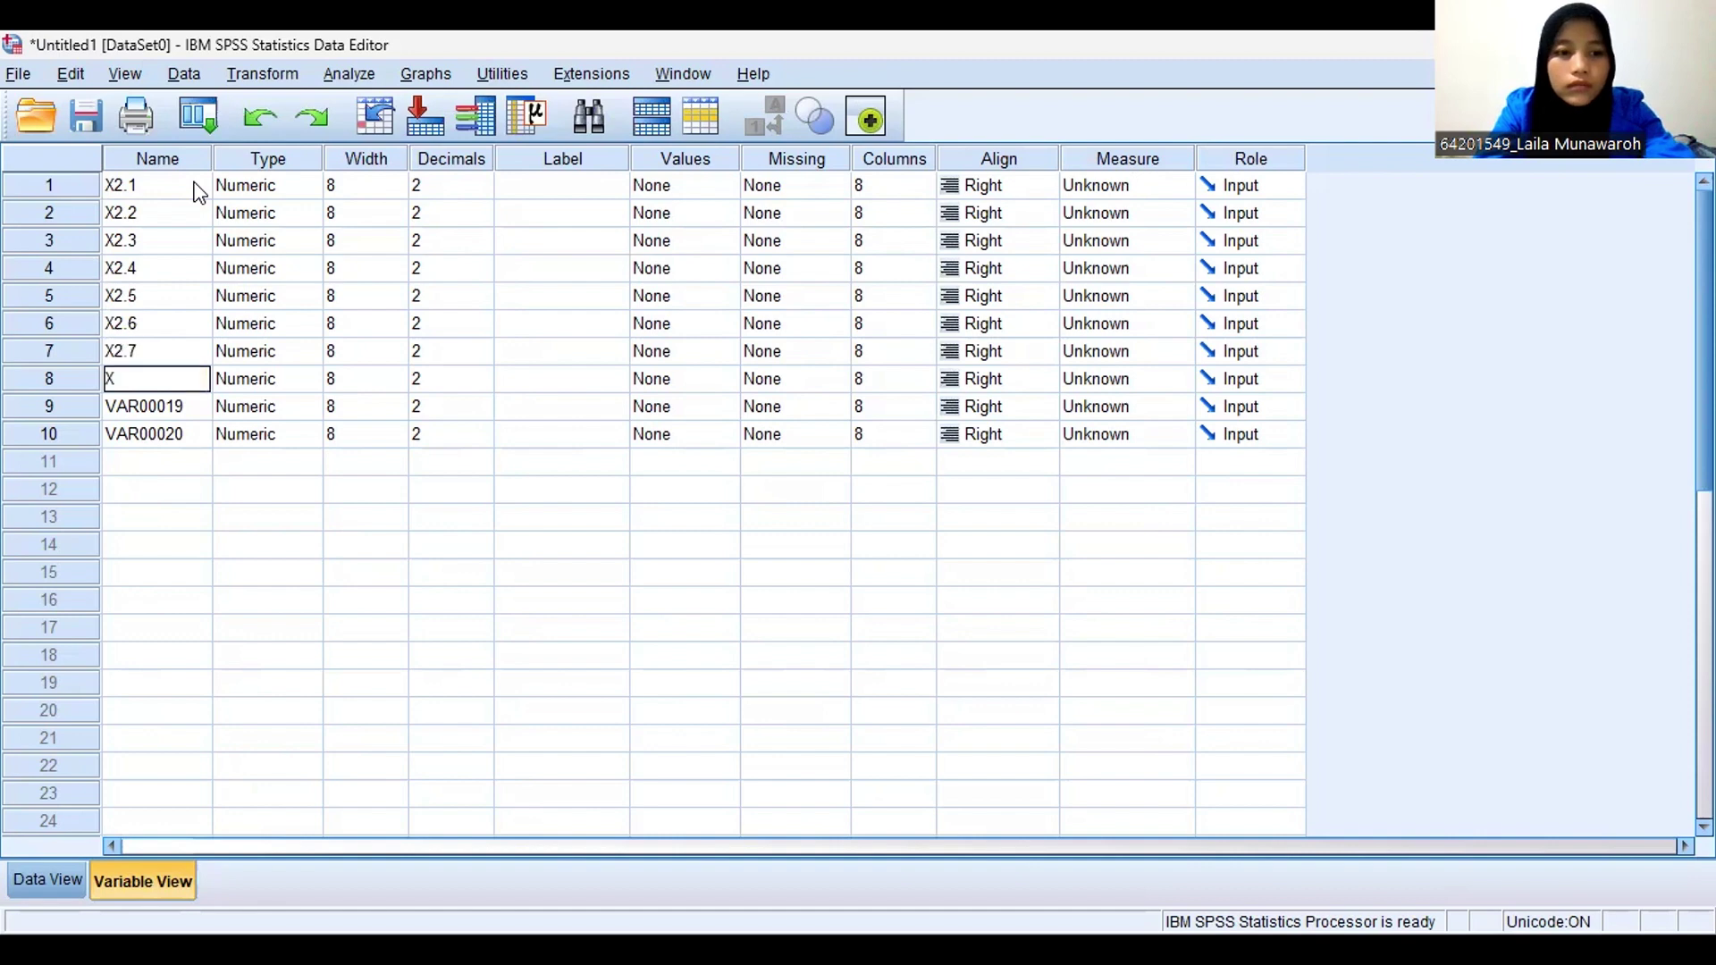
{"action": "type", "text": "2.8"}
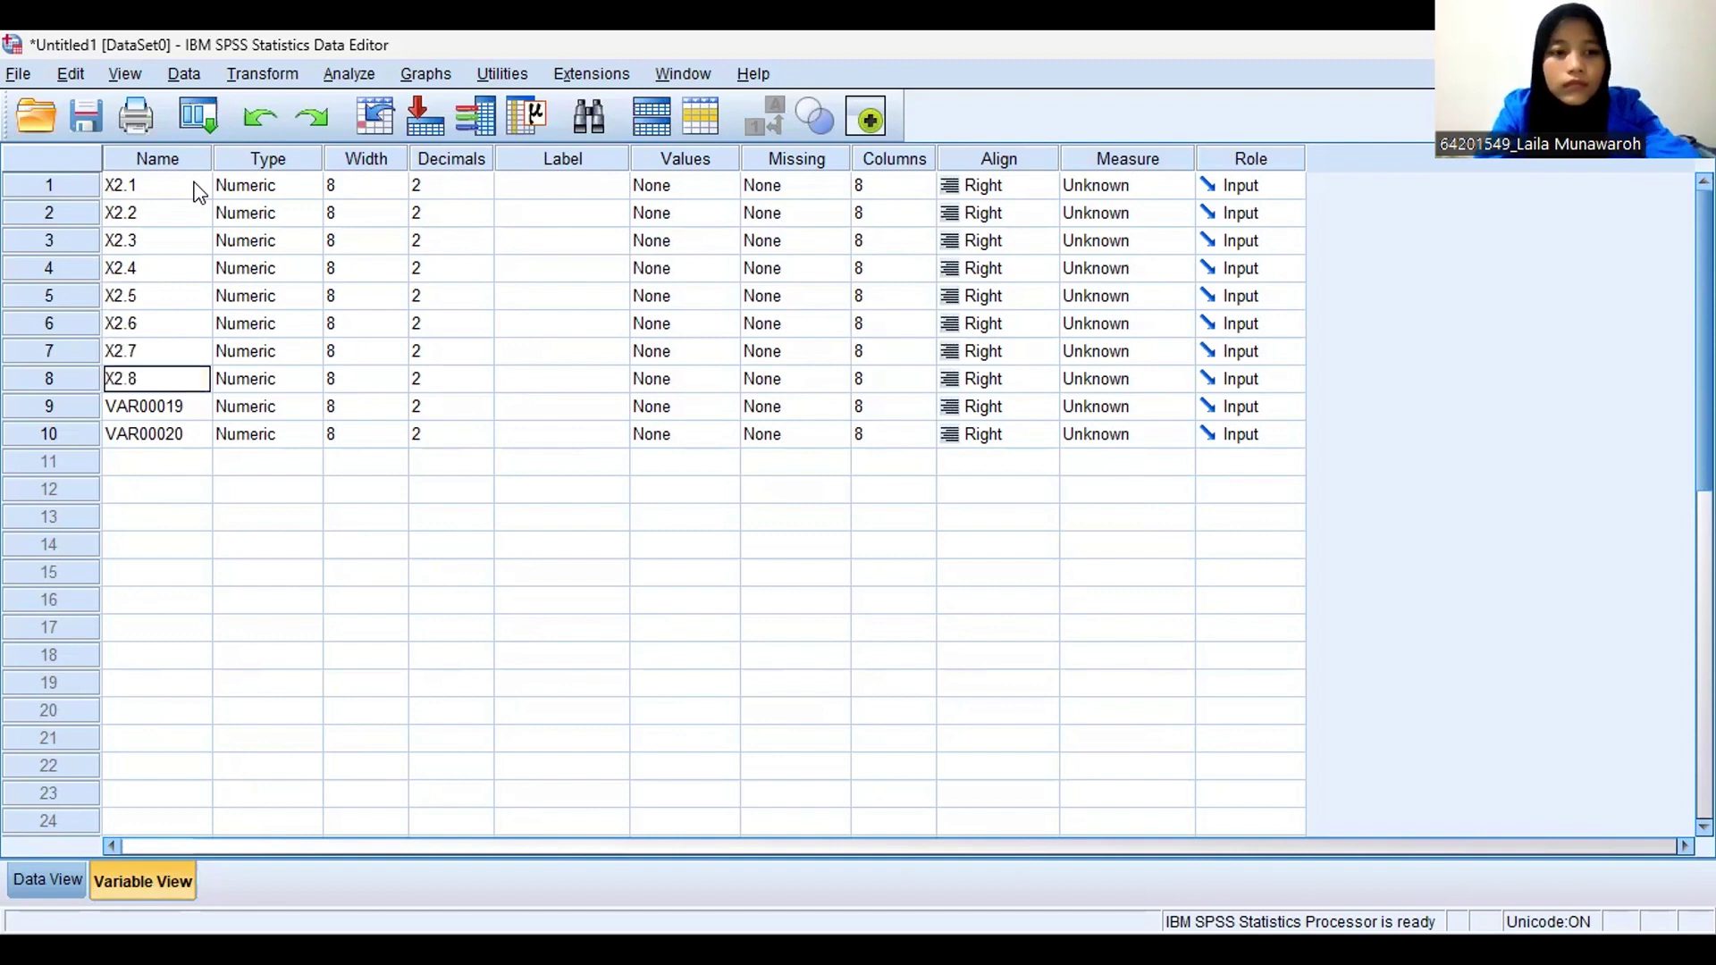
{"action": "key", "text": "Return"}
{"action": "type", "text": "X2."}
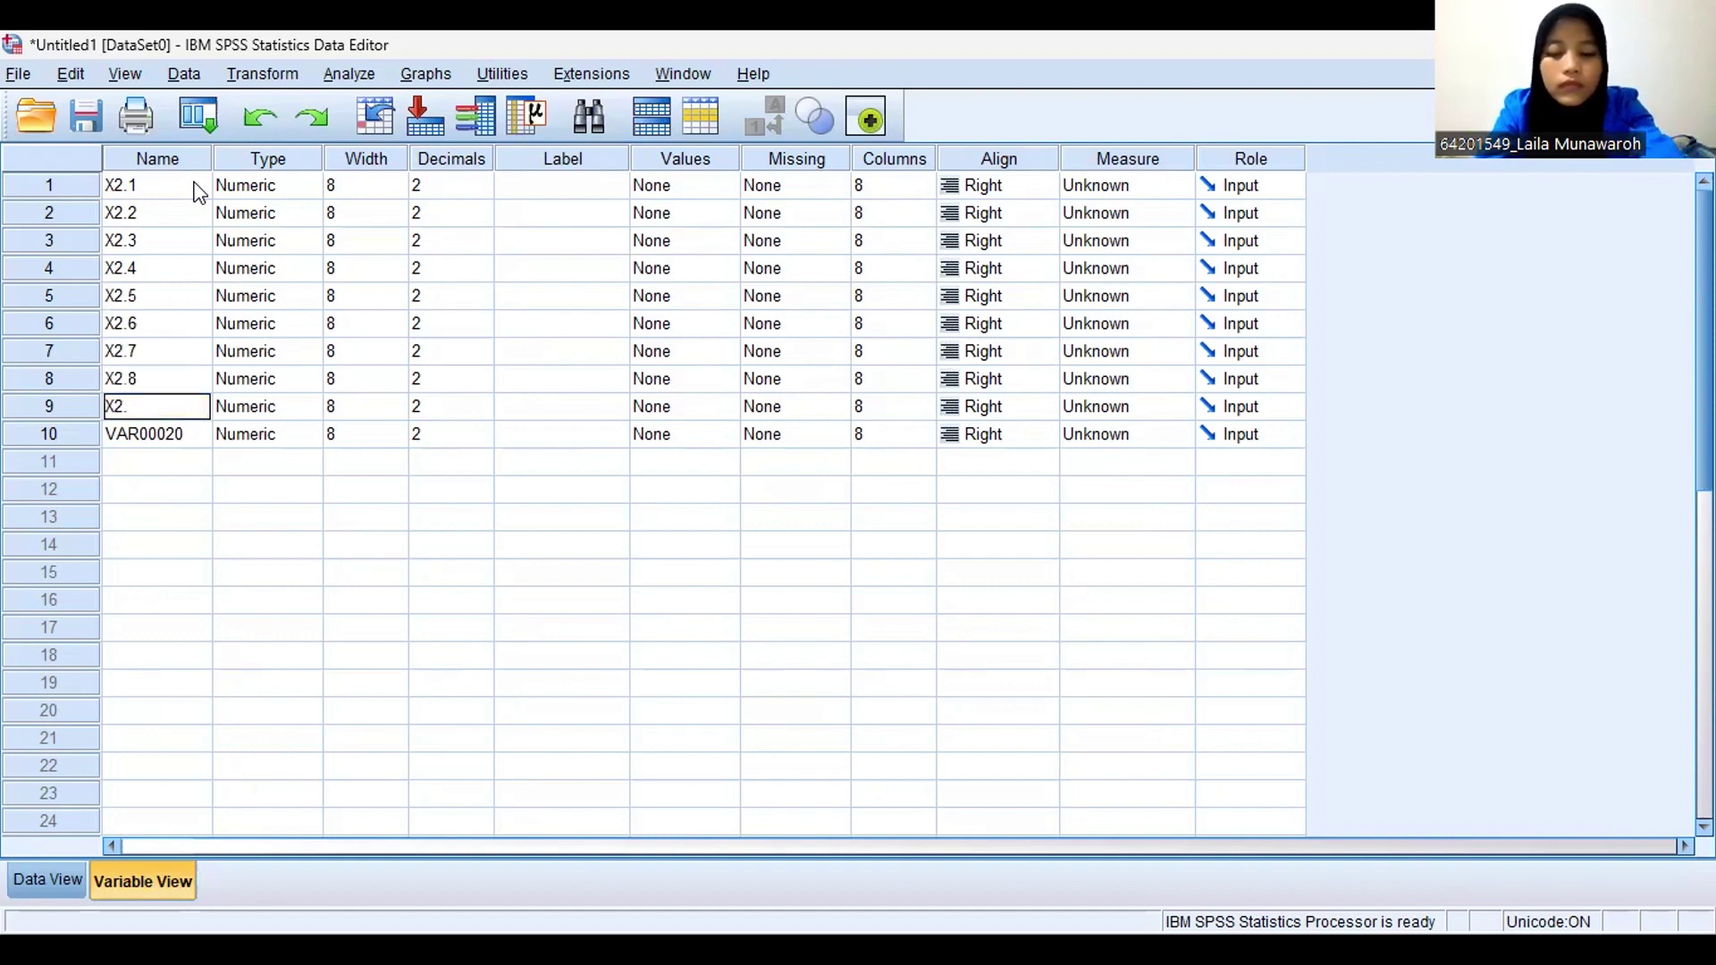
{"action": "type", "text": "9"}
{"action": "key", "text": "Return"}
{"action": "type", "text": "X"}
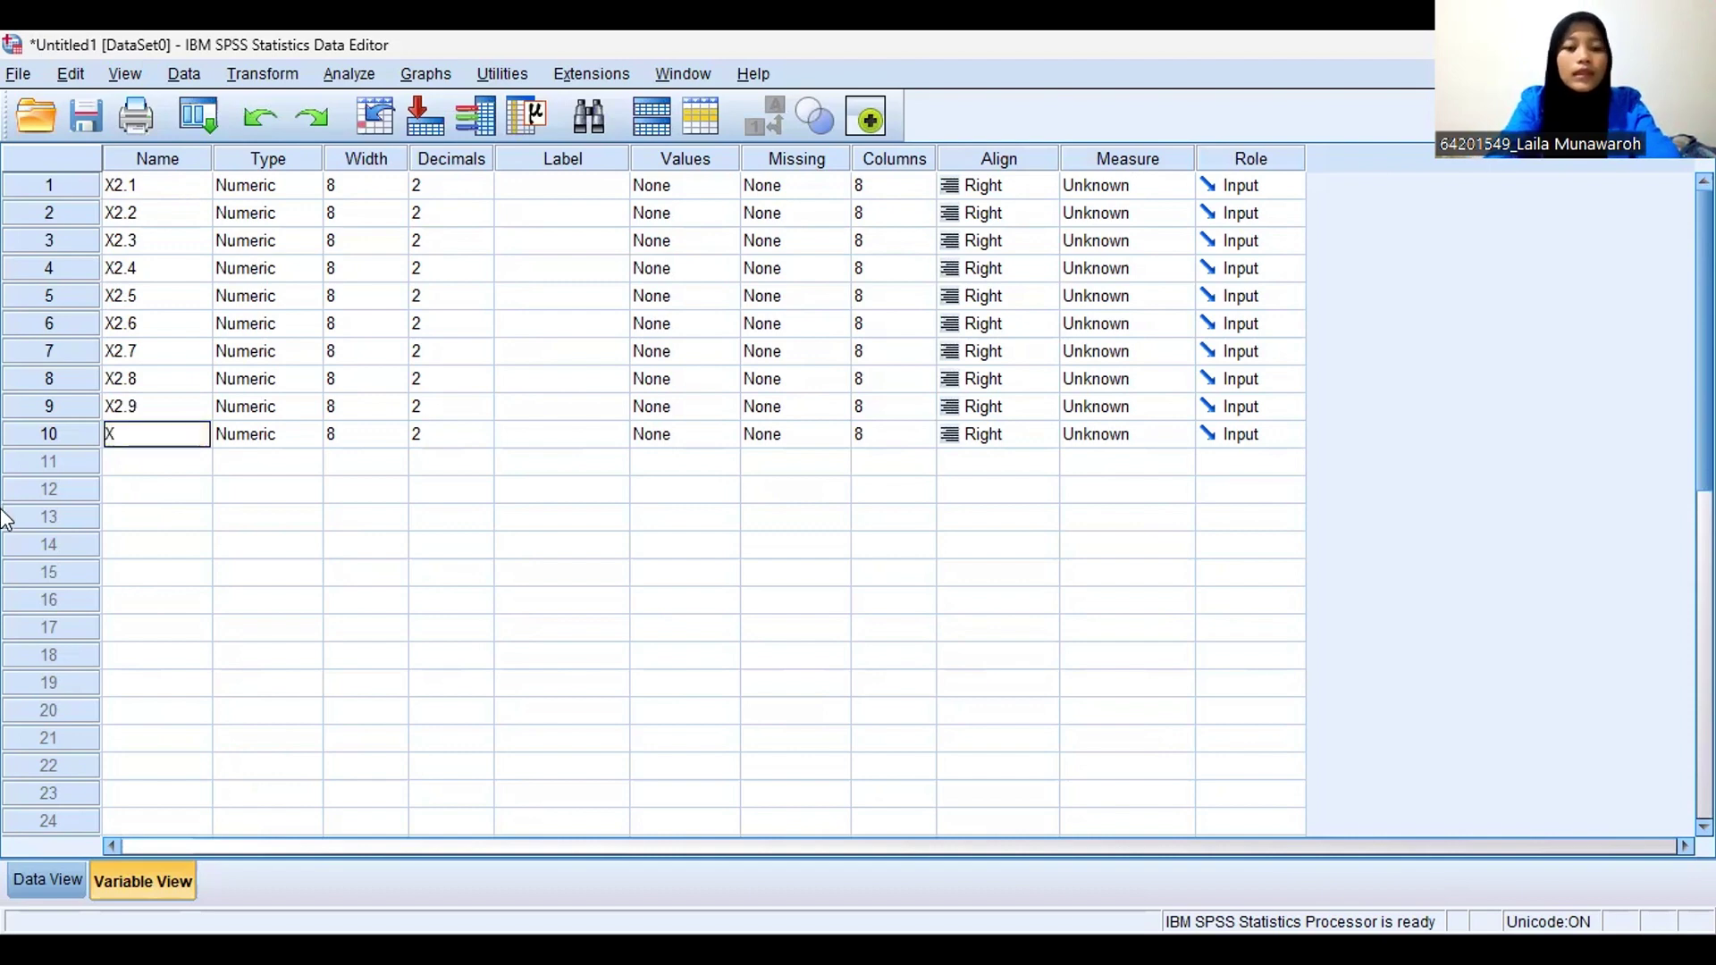
{"action": "left_click", "coordinate": [66, 882]}
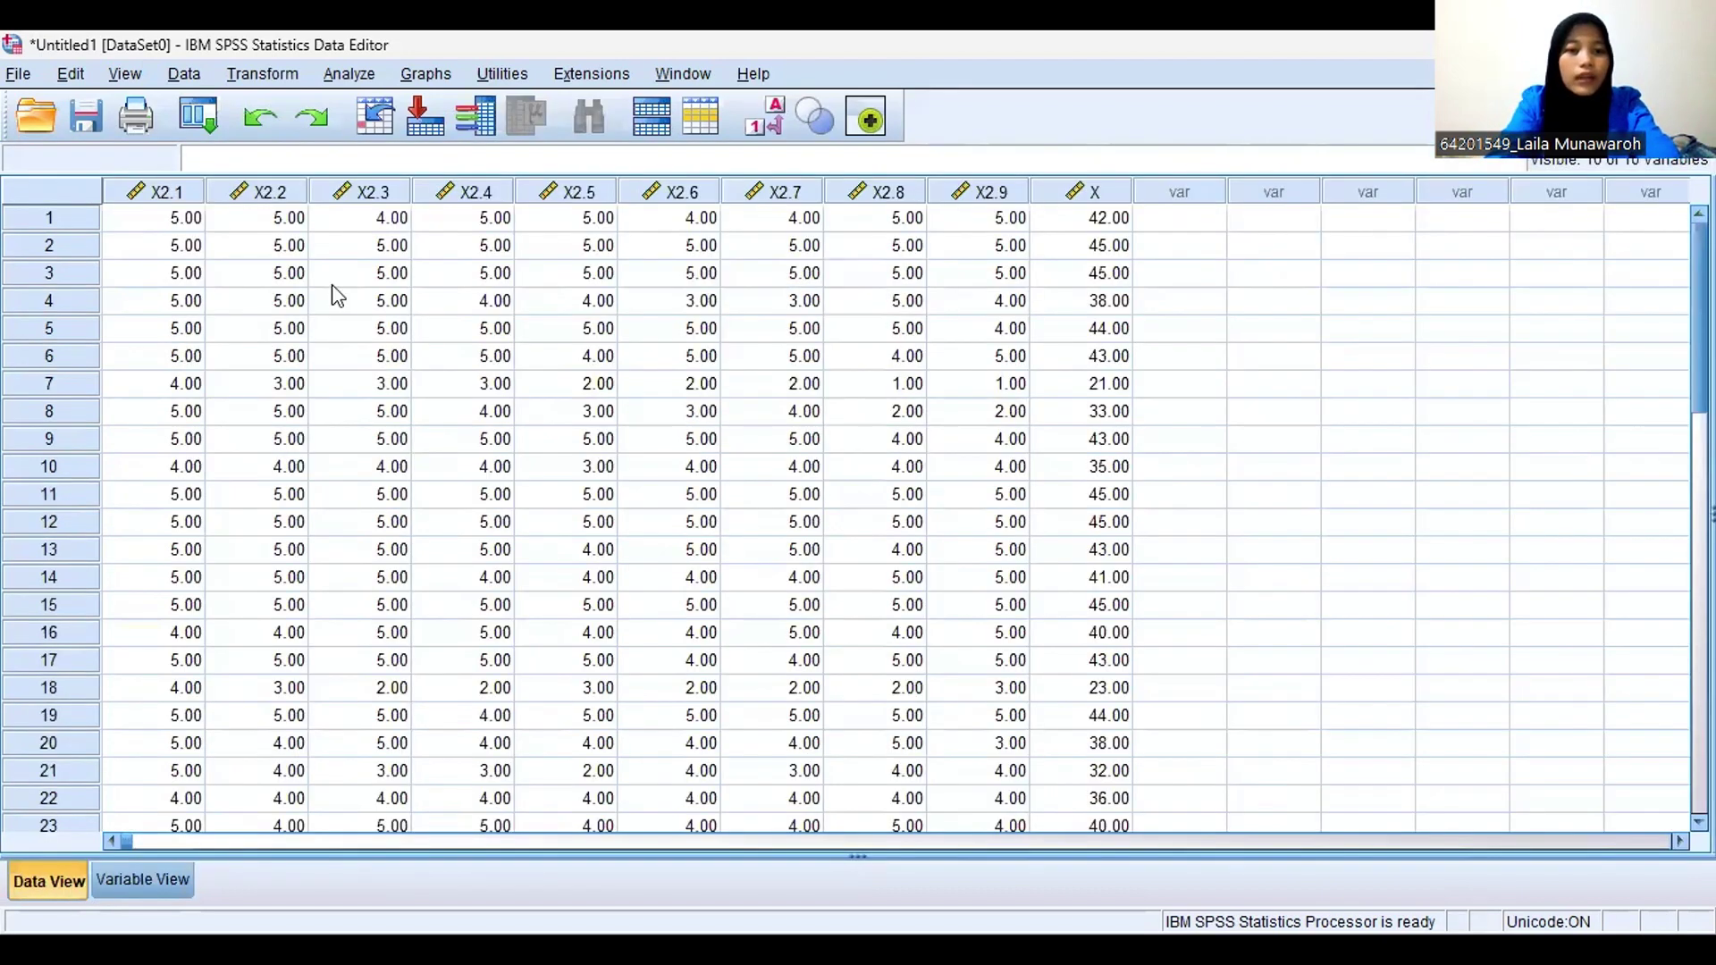
Run a two-tailed bivariate Pearson correlation on X2.1 to X2.9 and X with significant correlations flagged, and review the Correlations table
{"action": "left_click", "coordinate": [369, 79]}
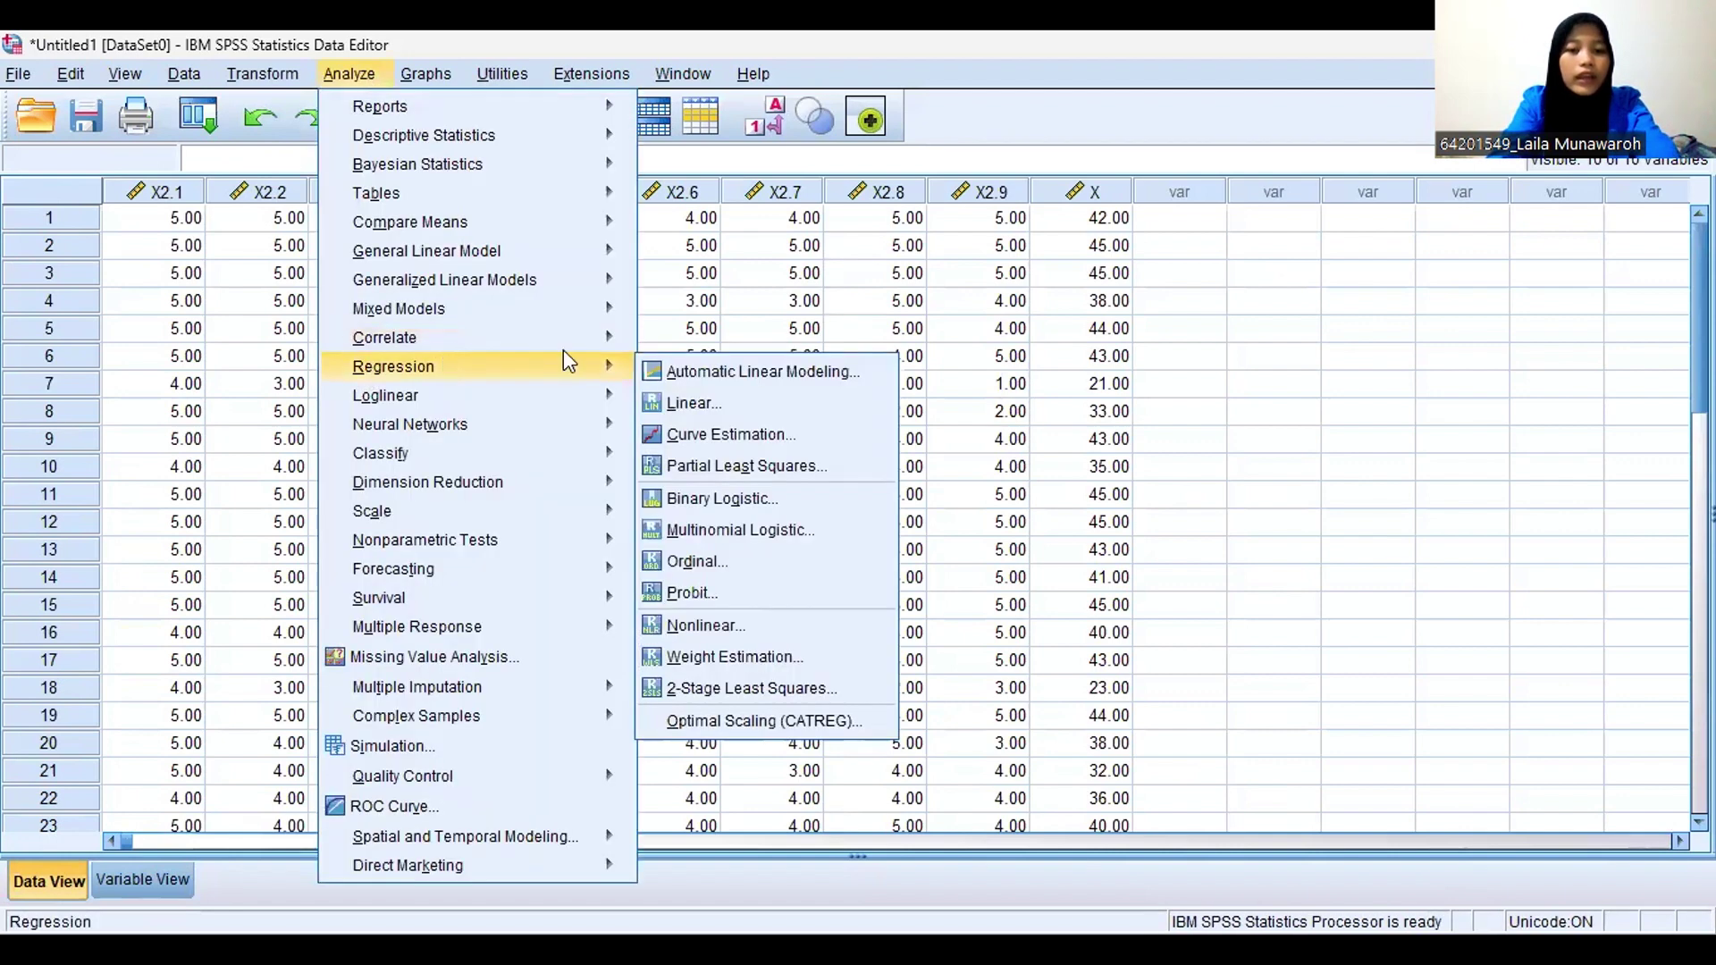
{"action": "mouse_move", "coordinate": [653, 353]}
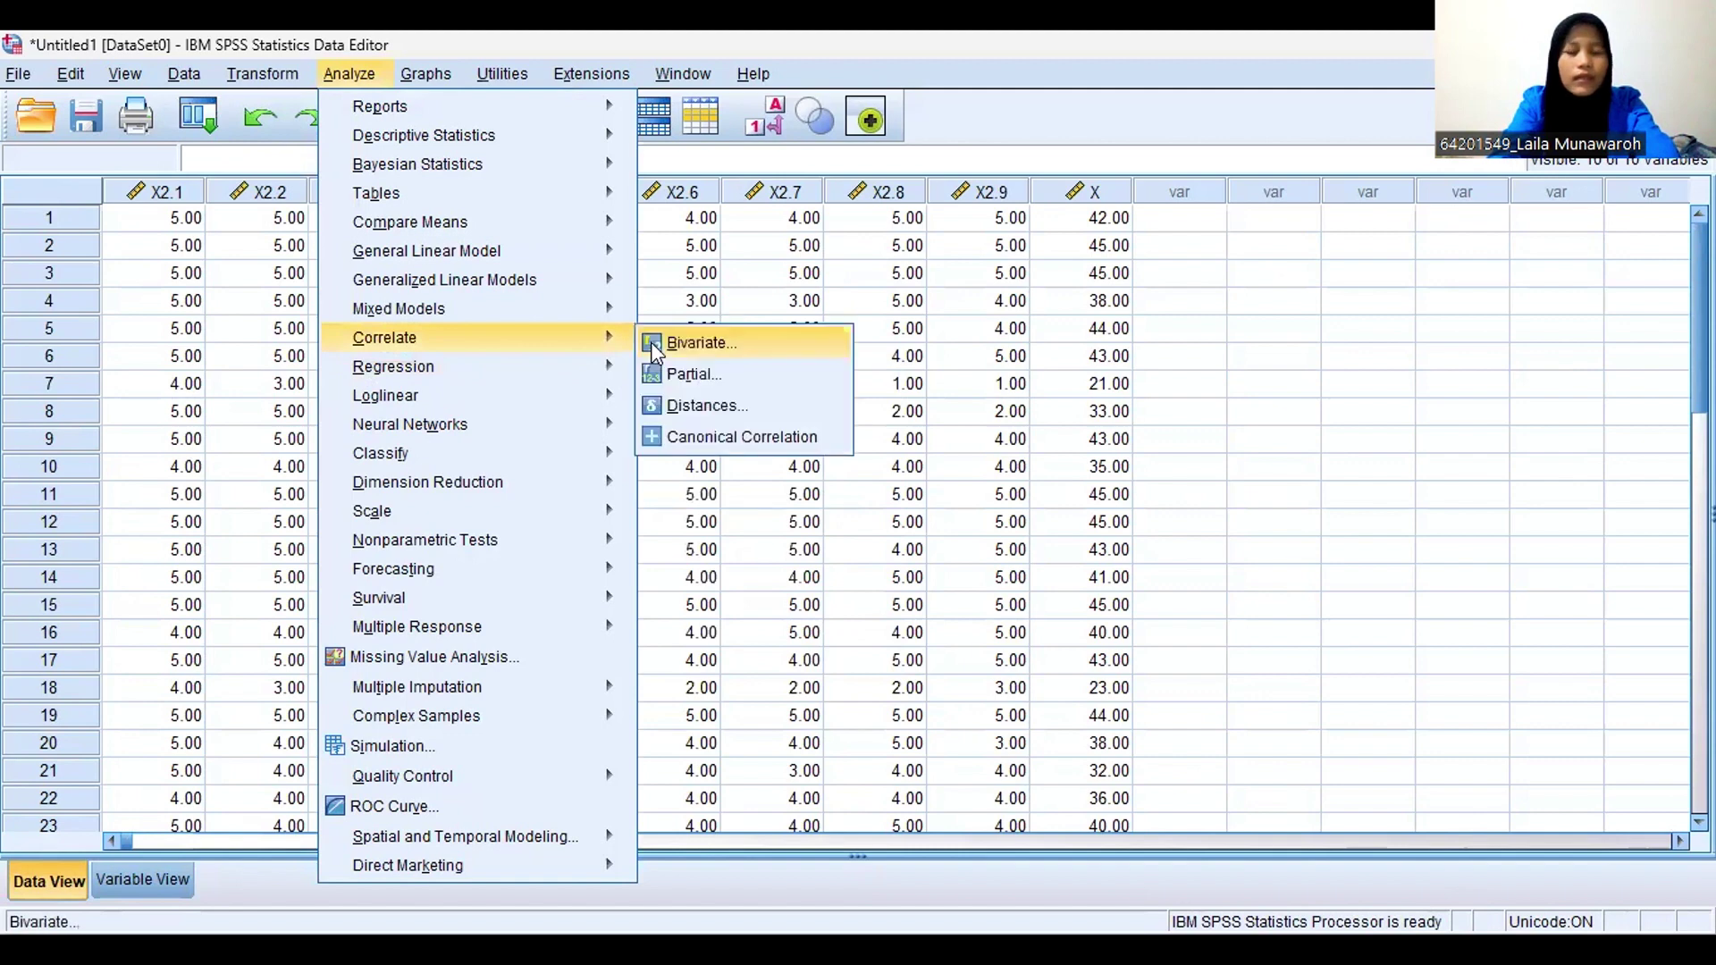
{"action": "left_click", "coordinate": [654, 345]}
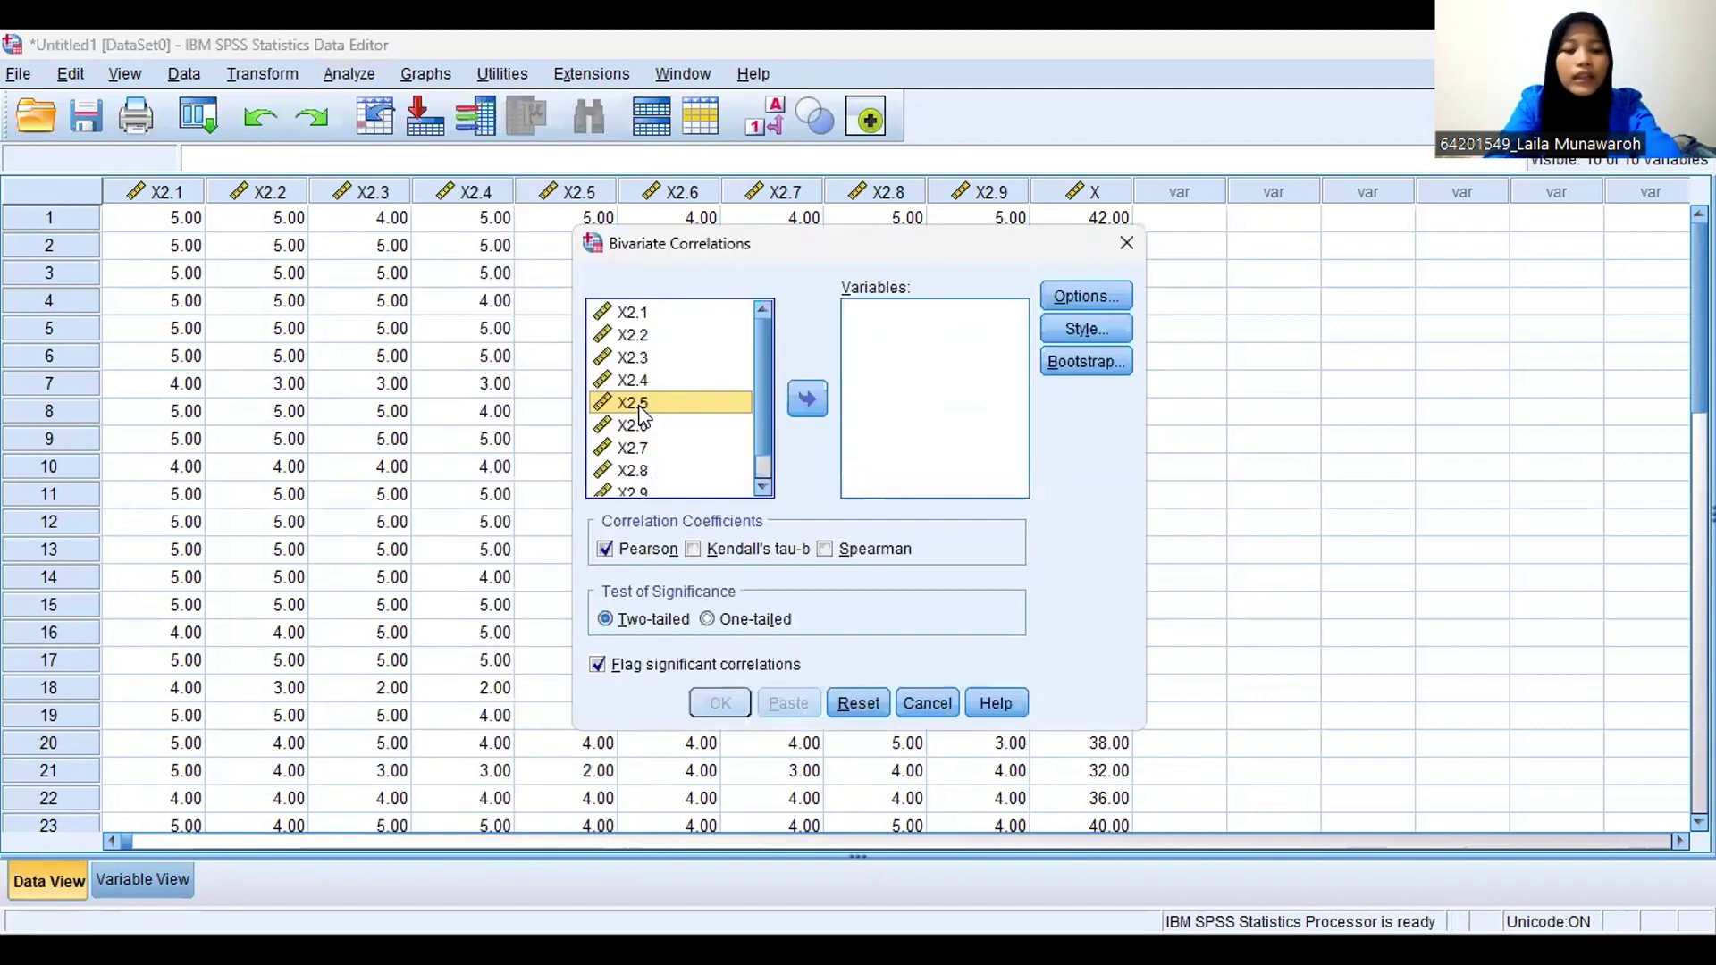
{"action": "key", "text": "ctrl+a"}
{"action": "left_click", "coordinate": [807, 402]}
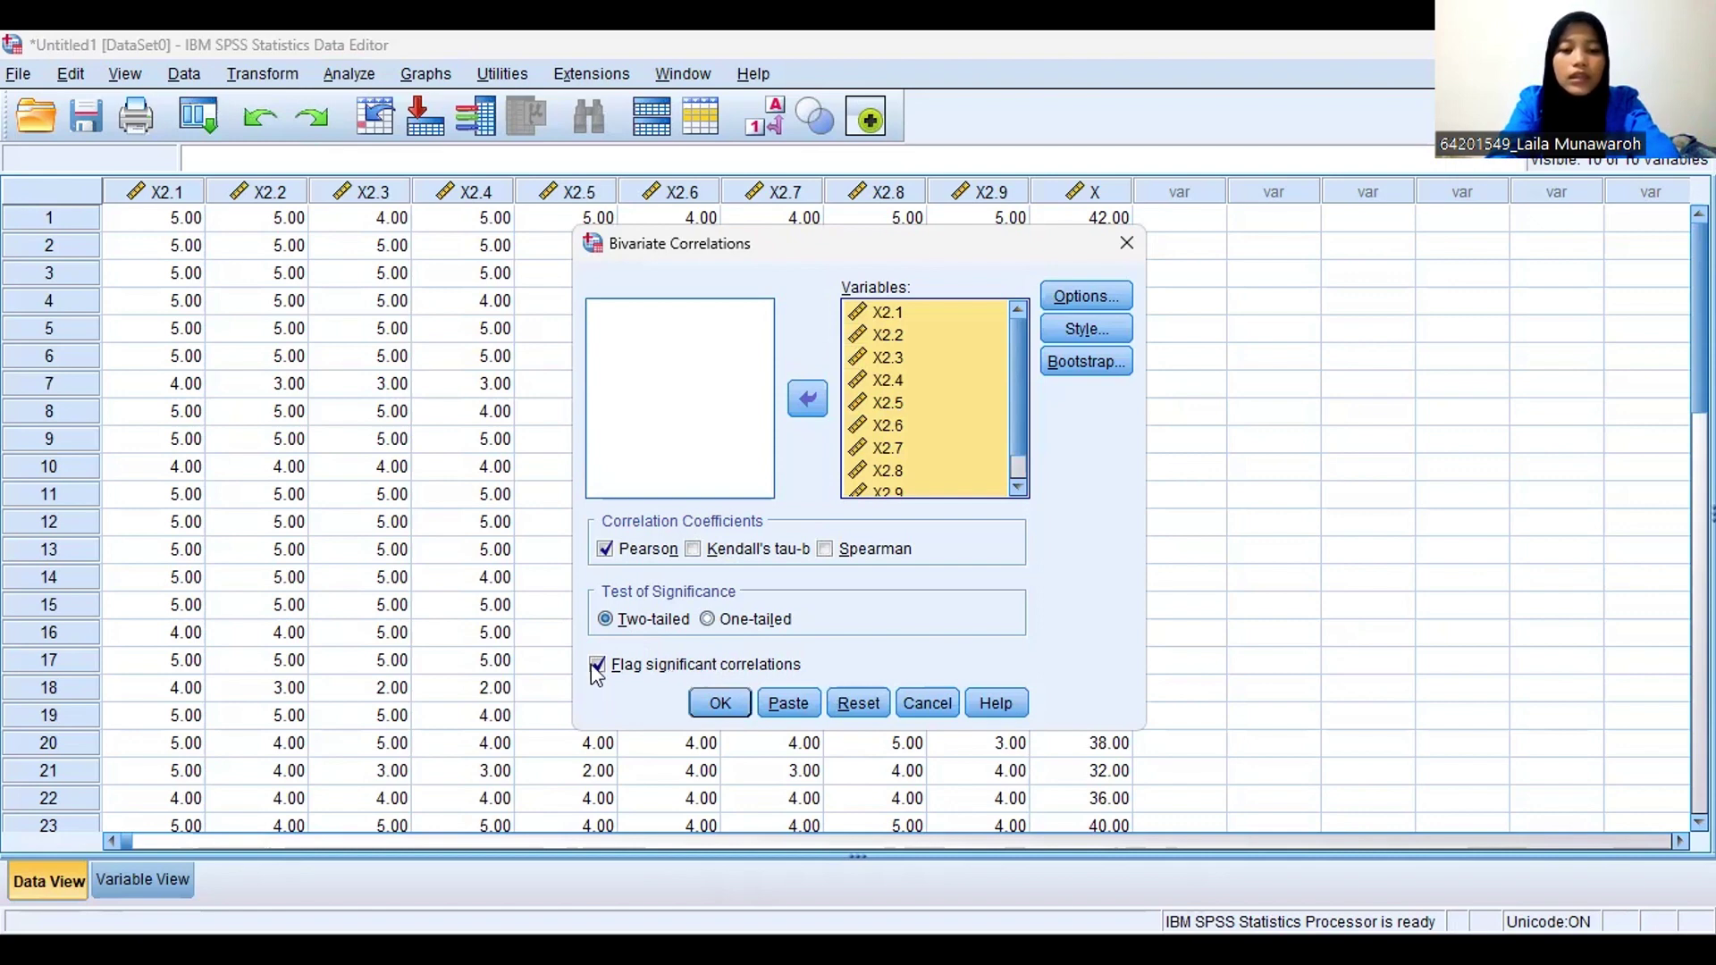
{"action": "left_click", "coordinate": [721, 704]}
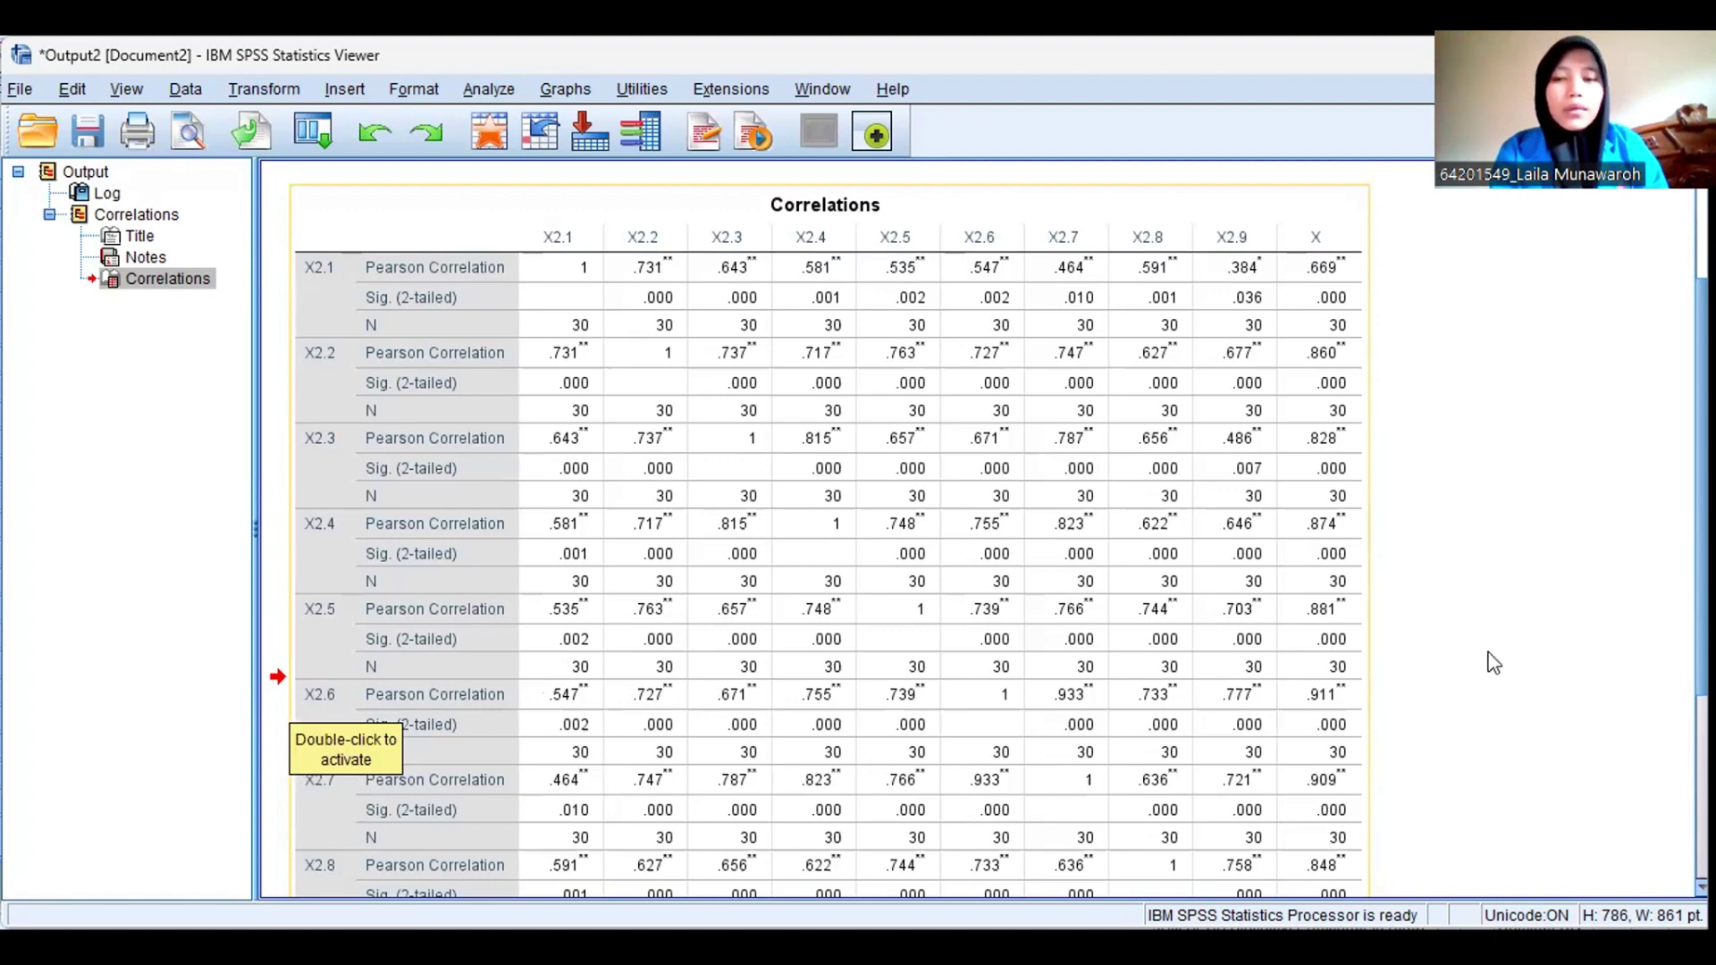
{"action": "scroll", "coordinate": [1671, 661], "scroll_direction": "down", "scroll_amount": 5}
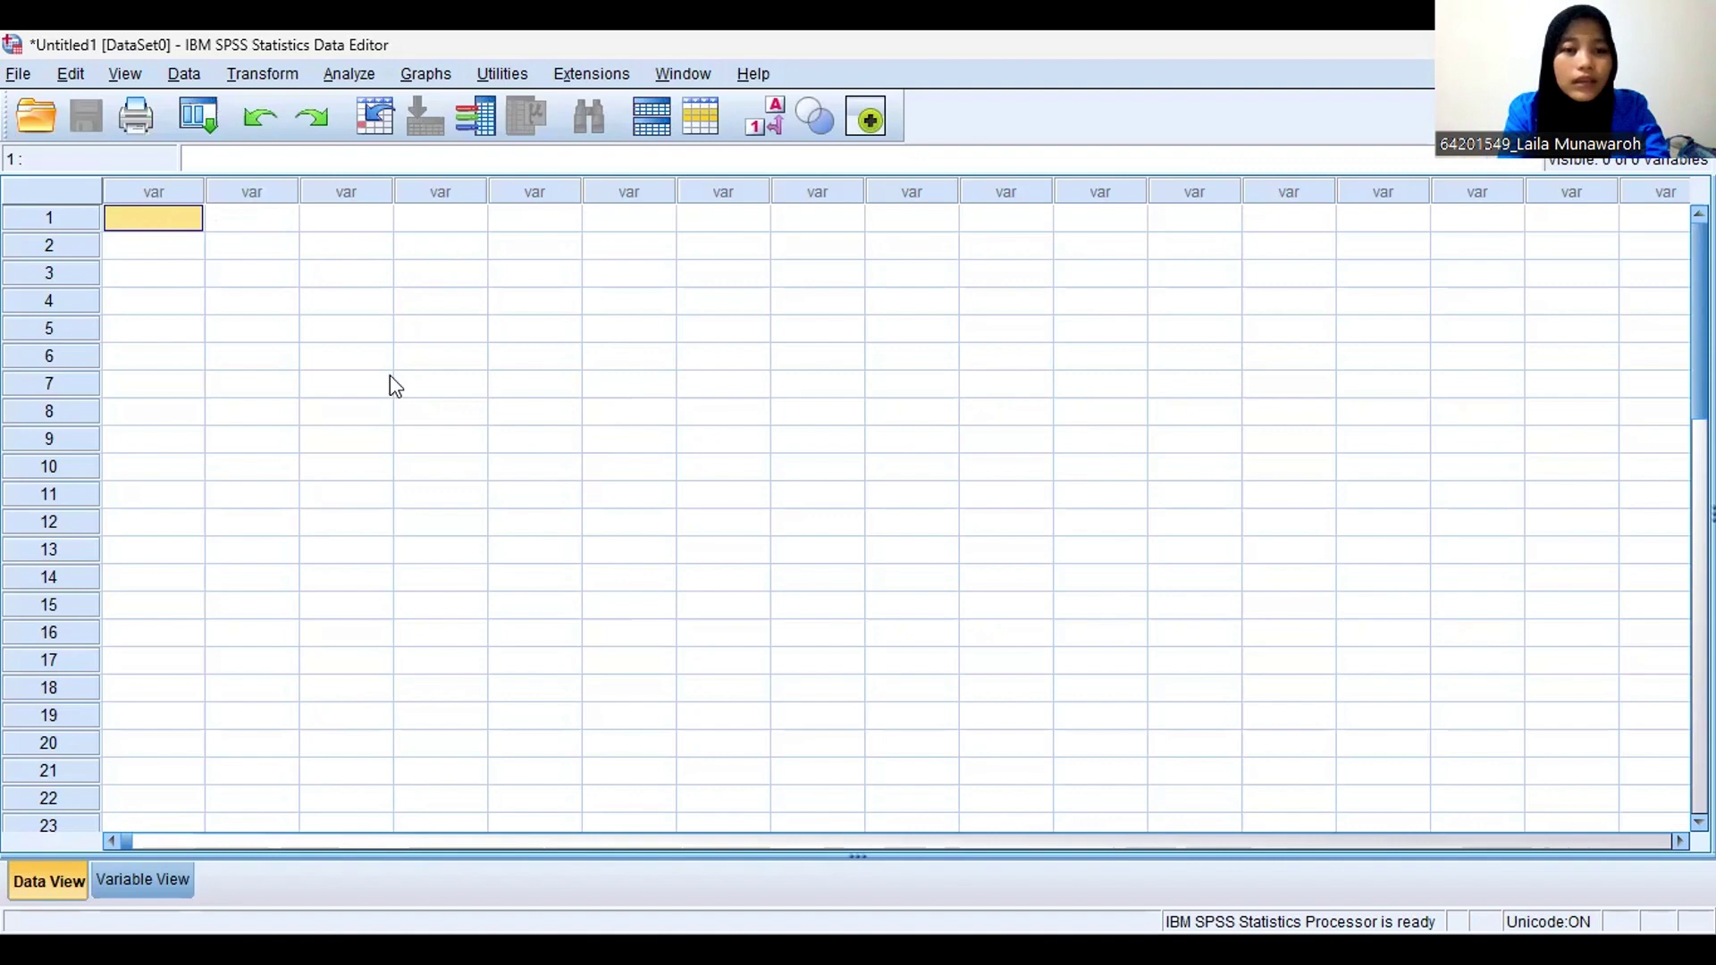
Paste the Y questionnaire data into the empty data sheet and rename the first two variables Y.1 and Y.2
{"action": "key", "text": "ctrl+v"}
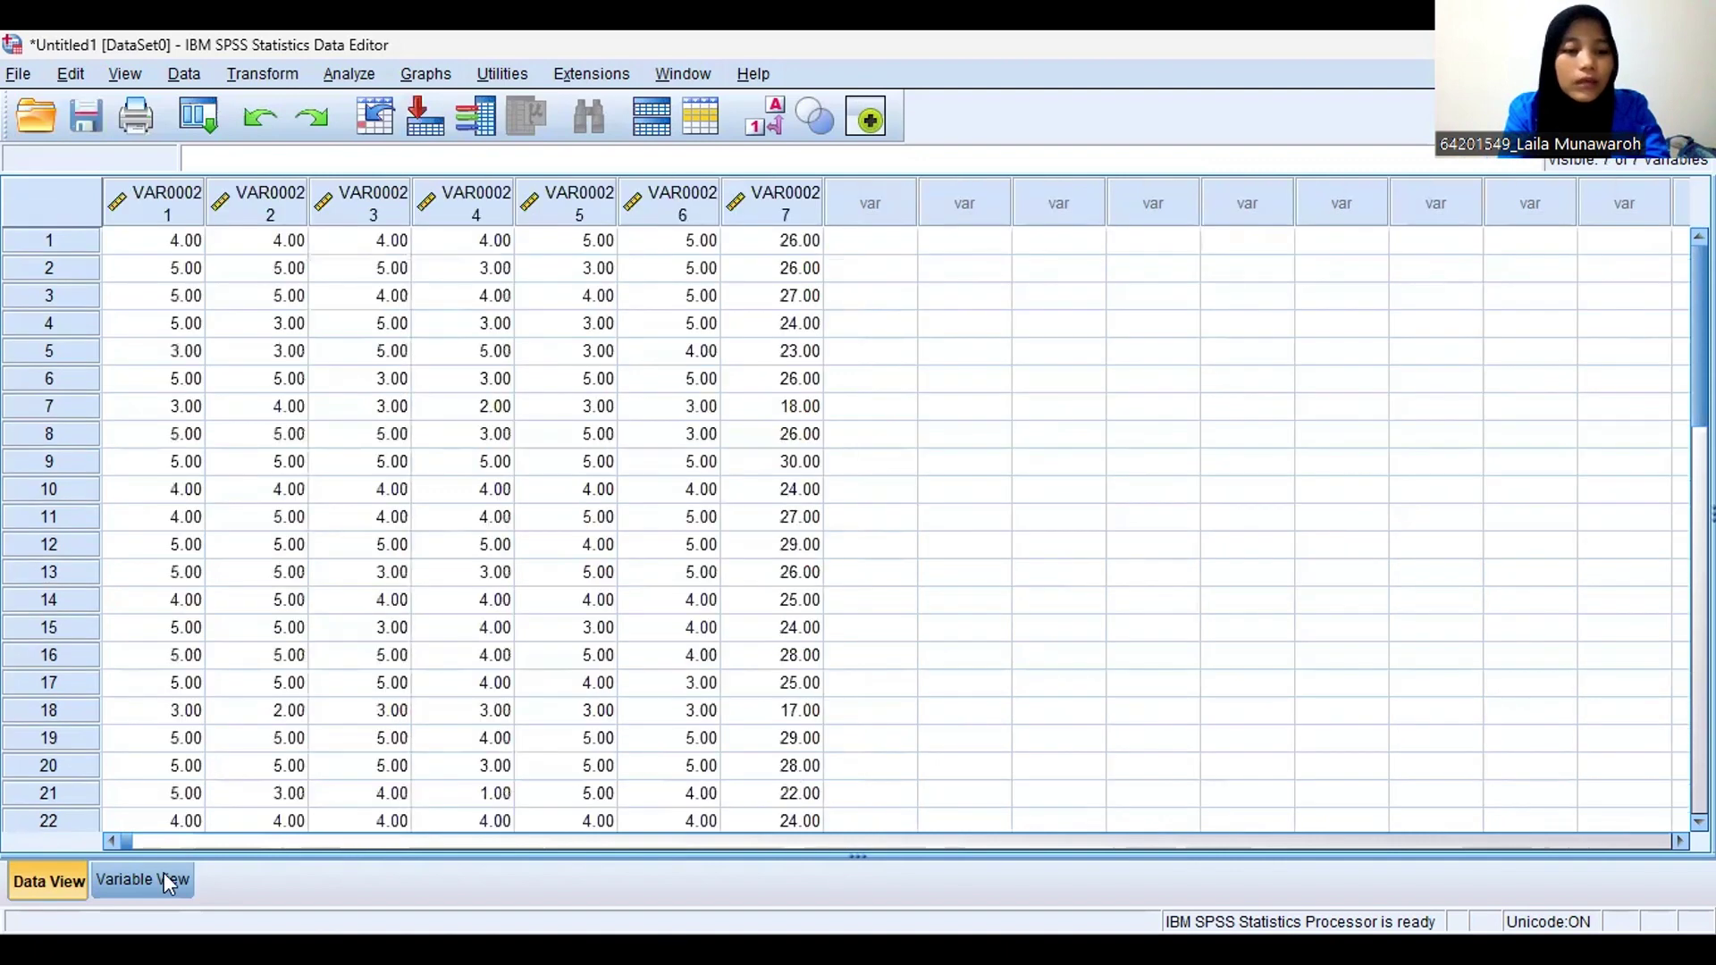
{"action": "left_click", "coordinate": [143, 880]}
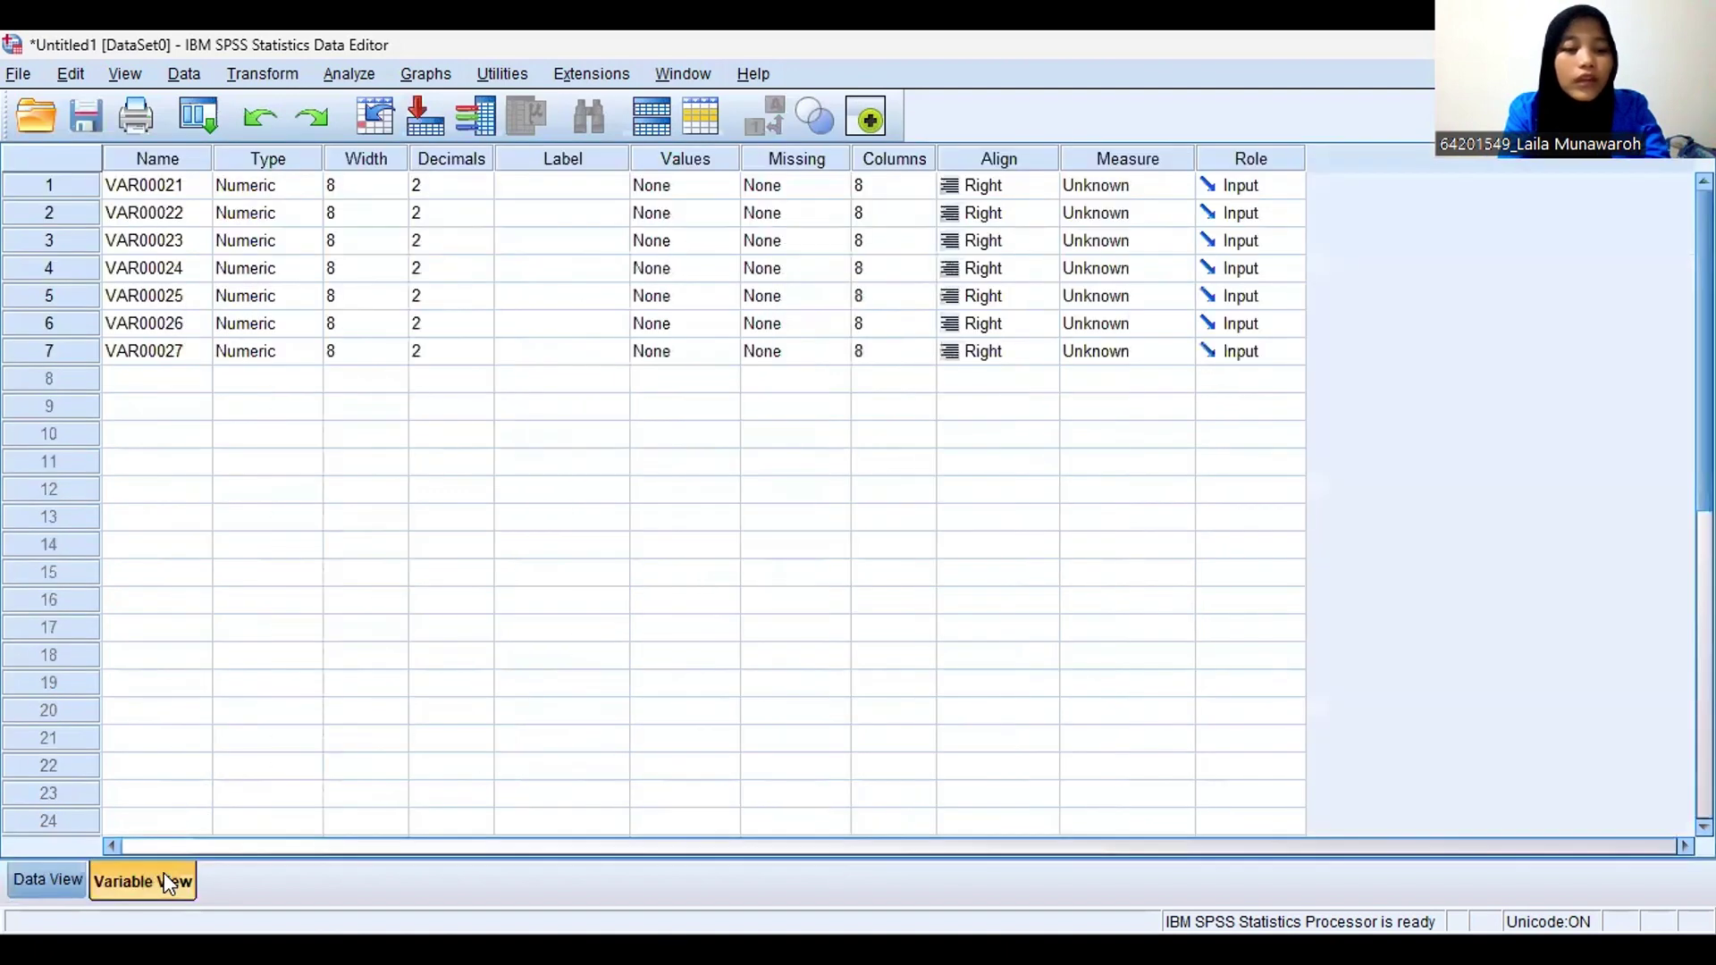
{"action": "left_click", "coordinate": [187, 185]}
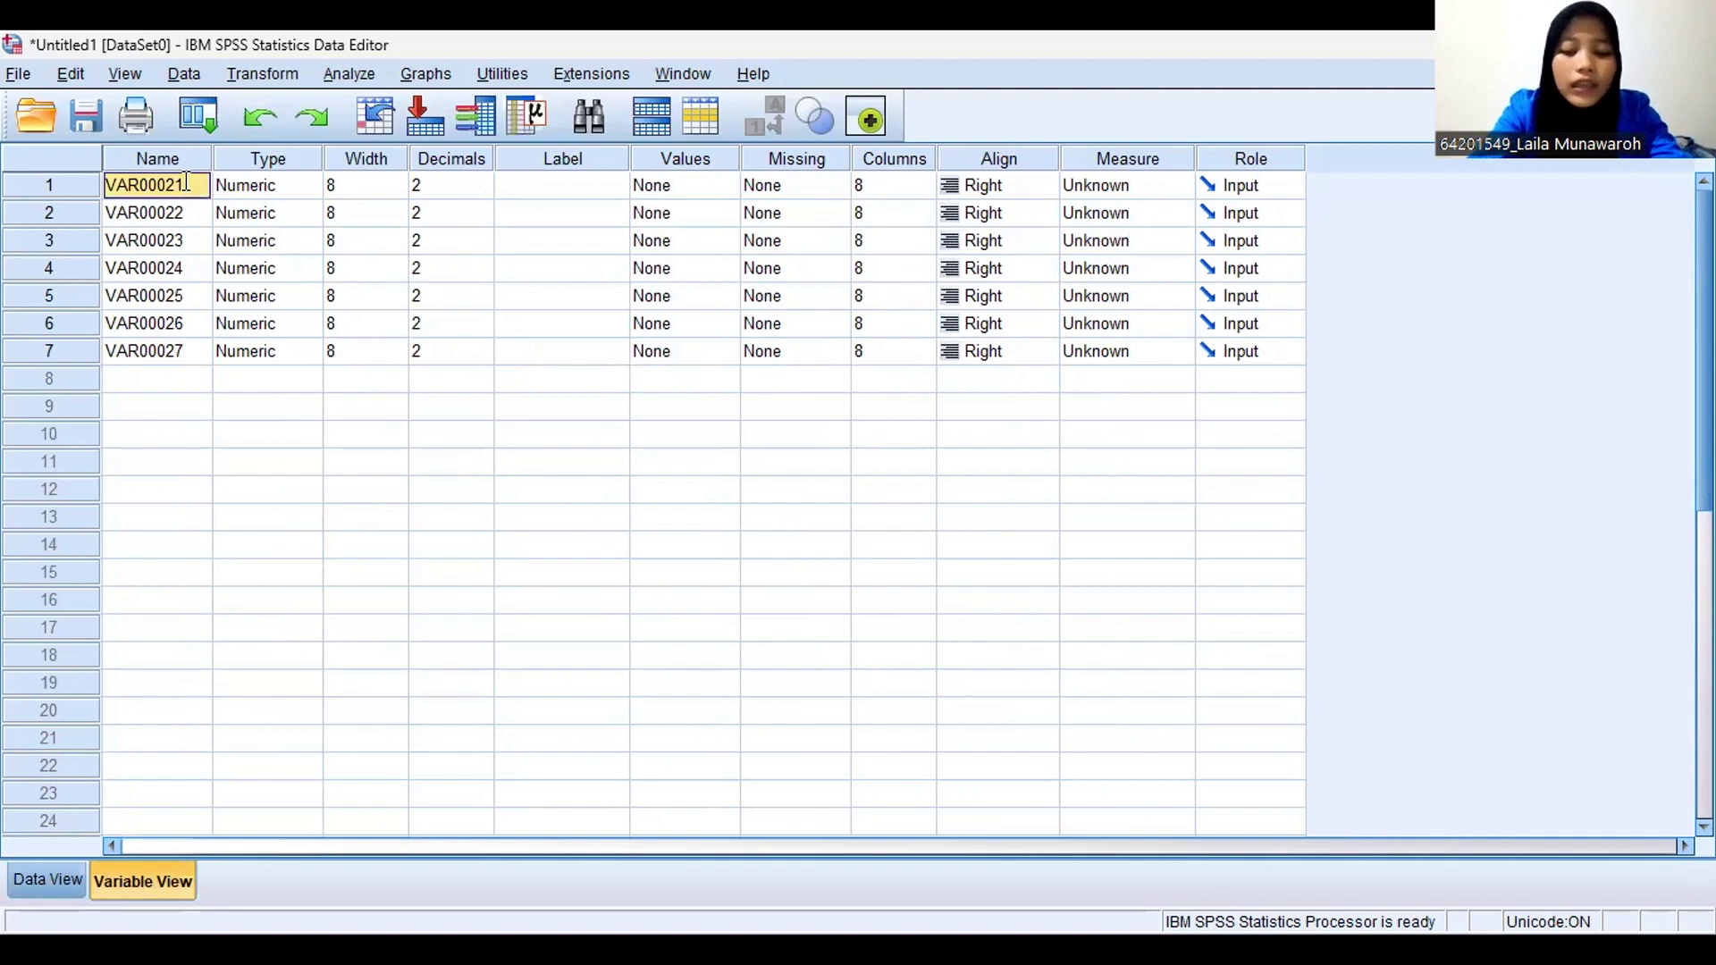
{"action": "type", "text": "Y.1"}
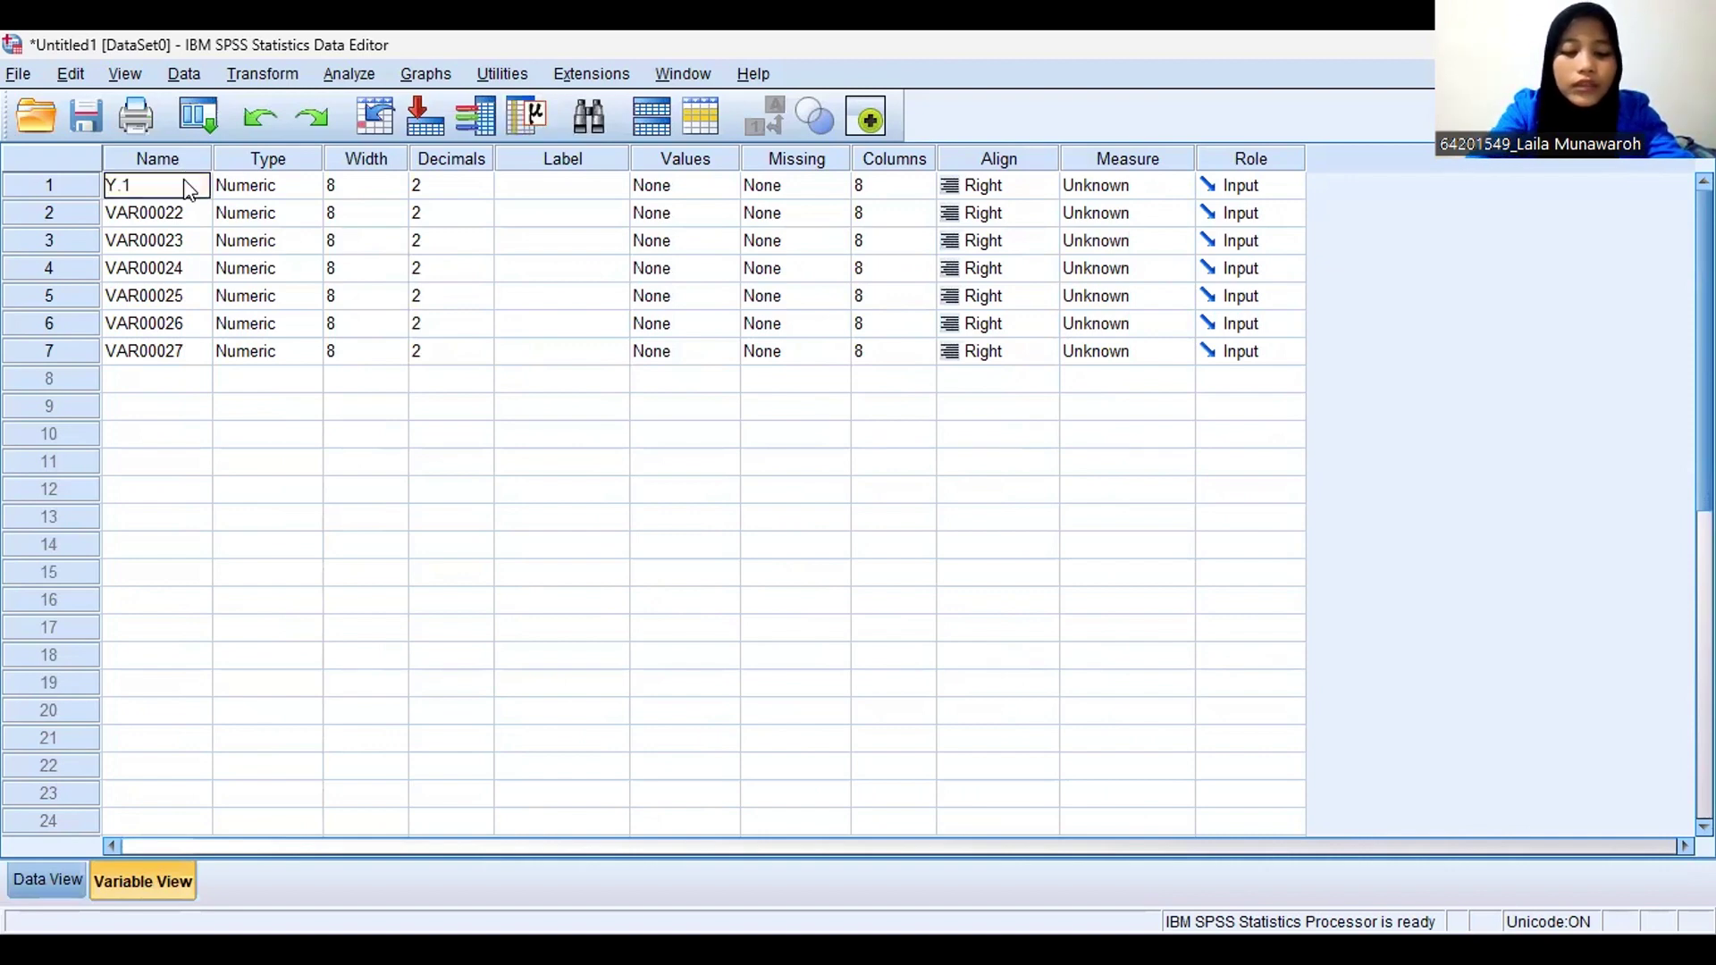
{"action": "key", "text": "Return"}
{"action": "type", "text": "Y"}
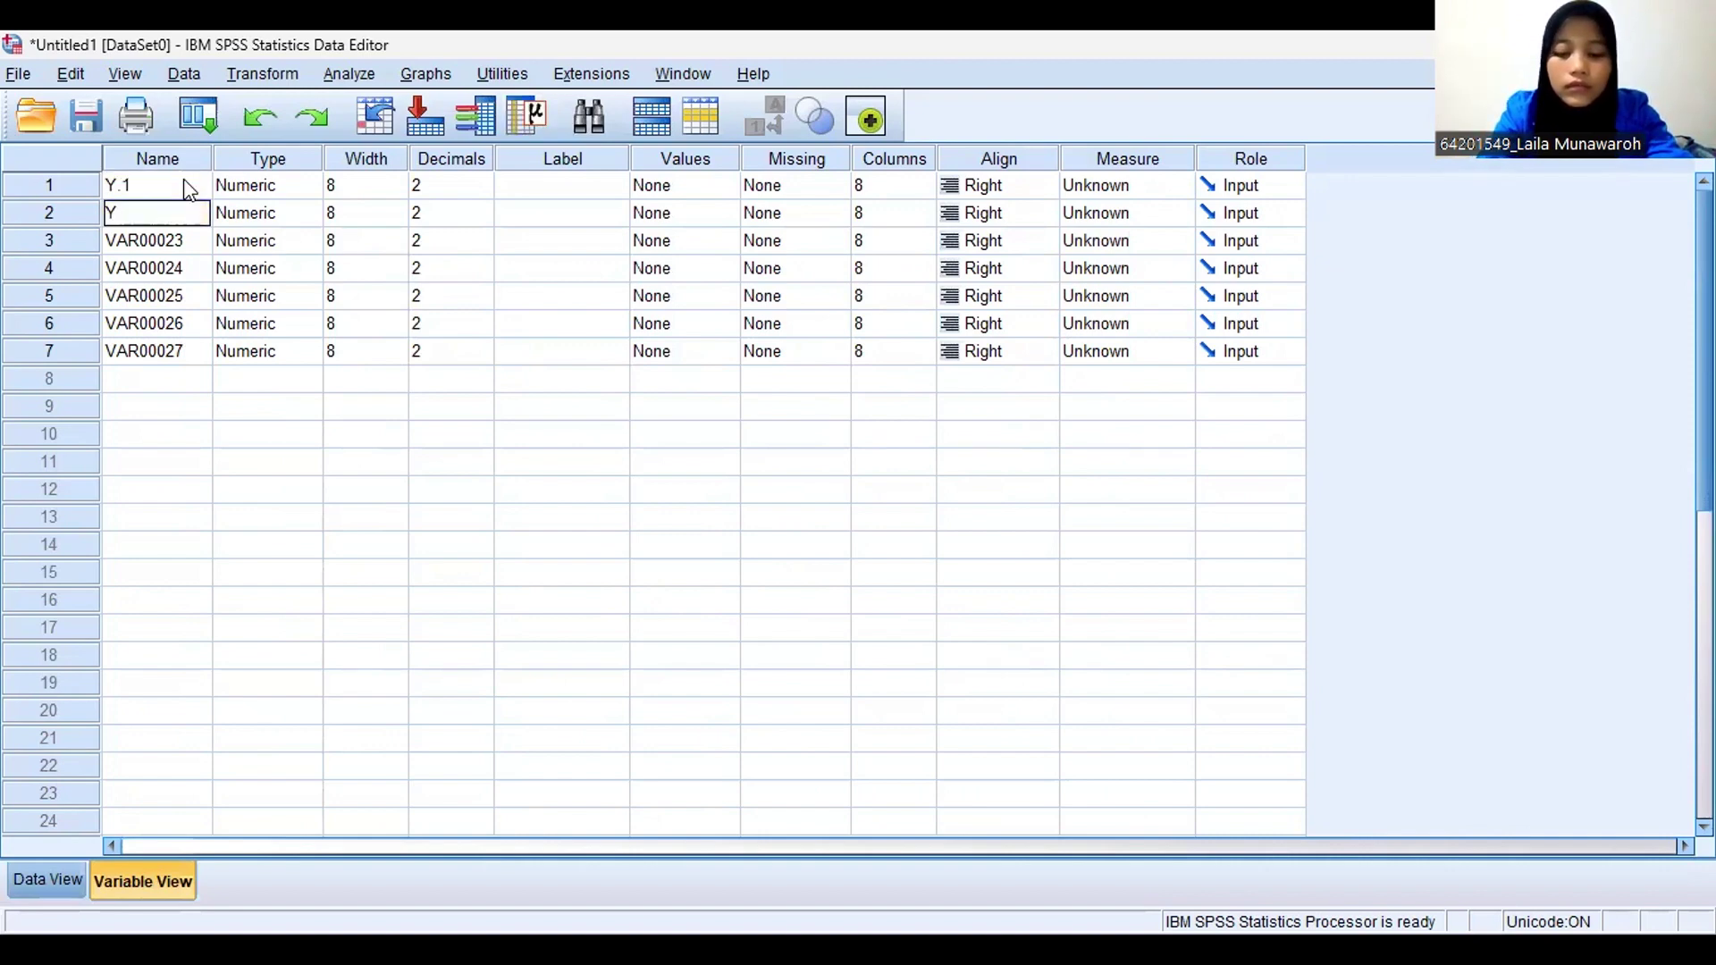
{"action": "type", "text": ".2"}
{"action": "key", "text": "Return"}
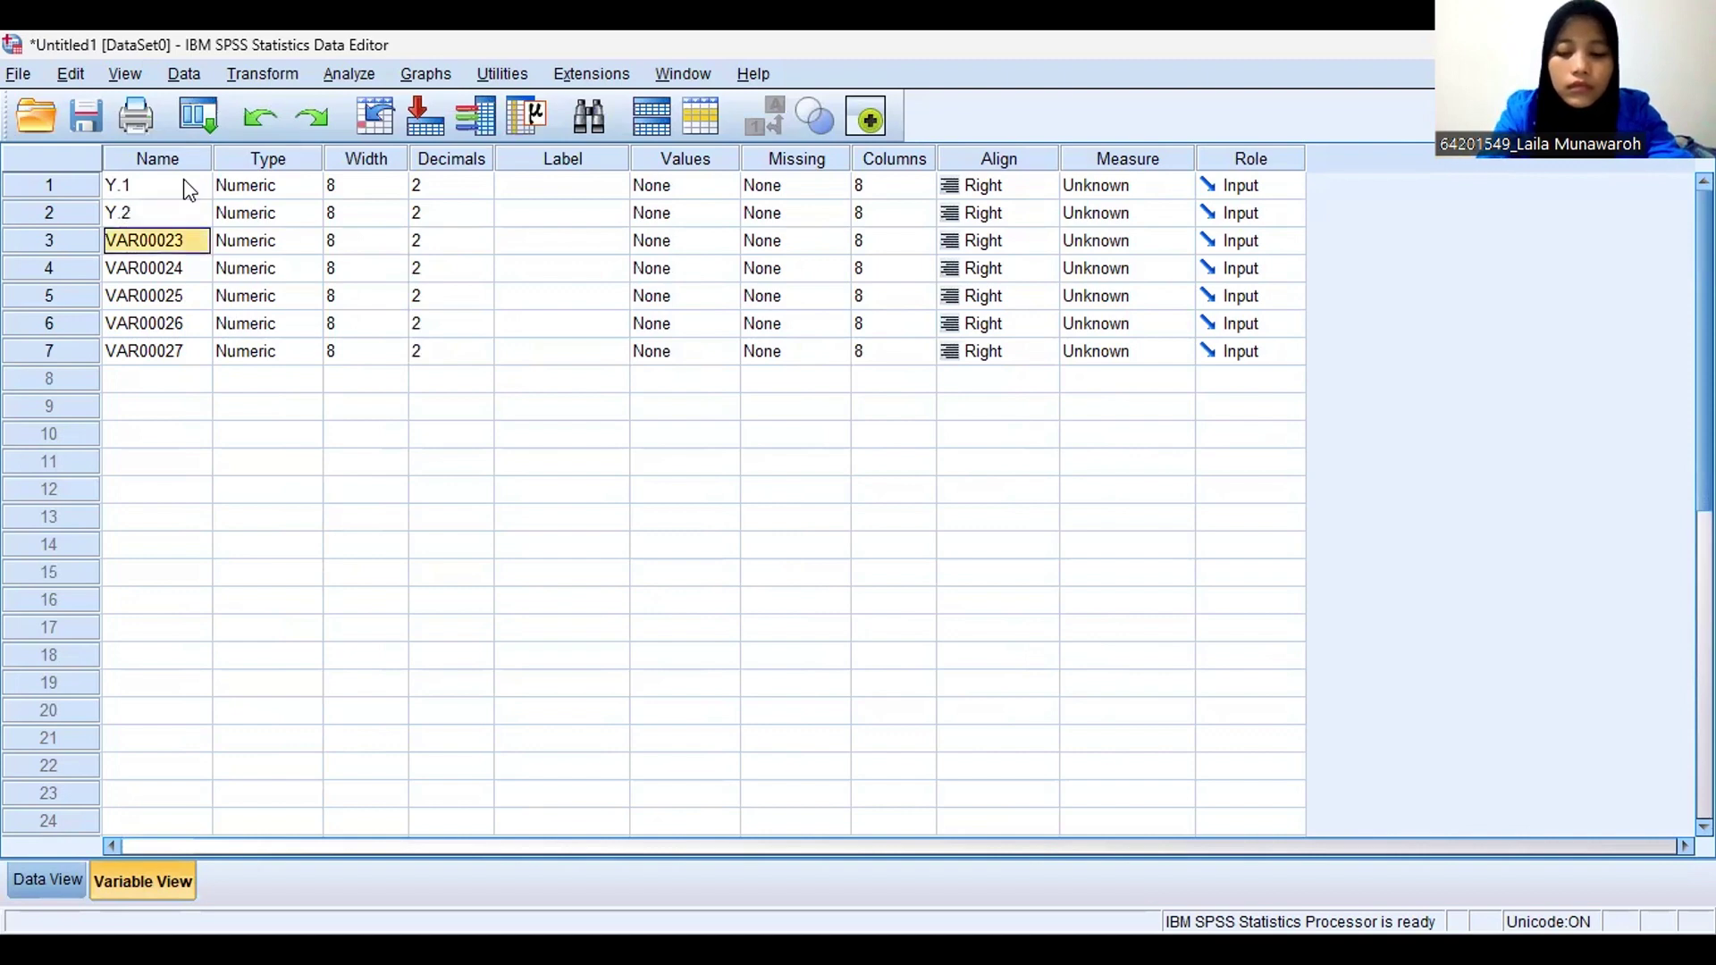
{"action": "type", "text": "Y."}
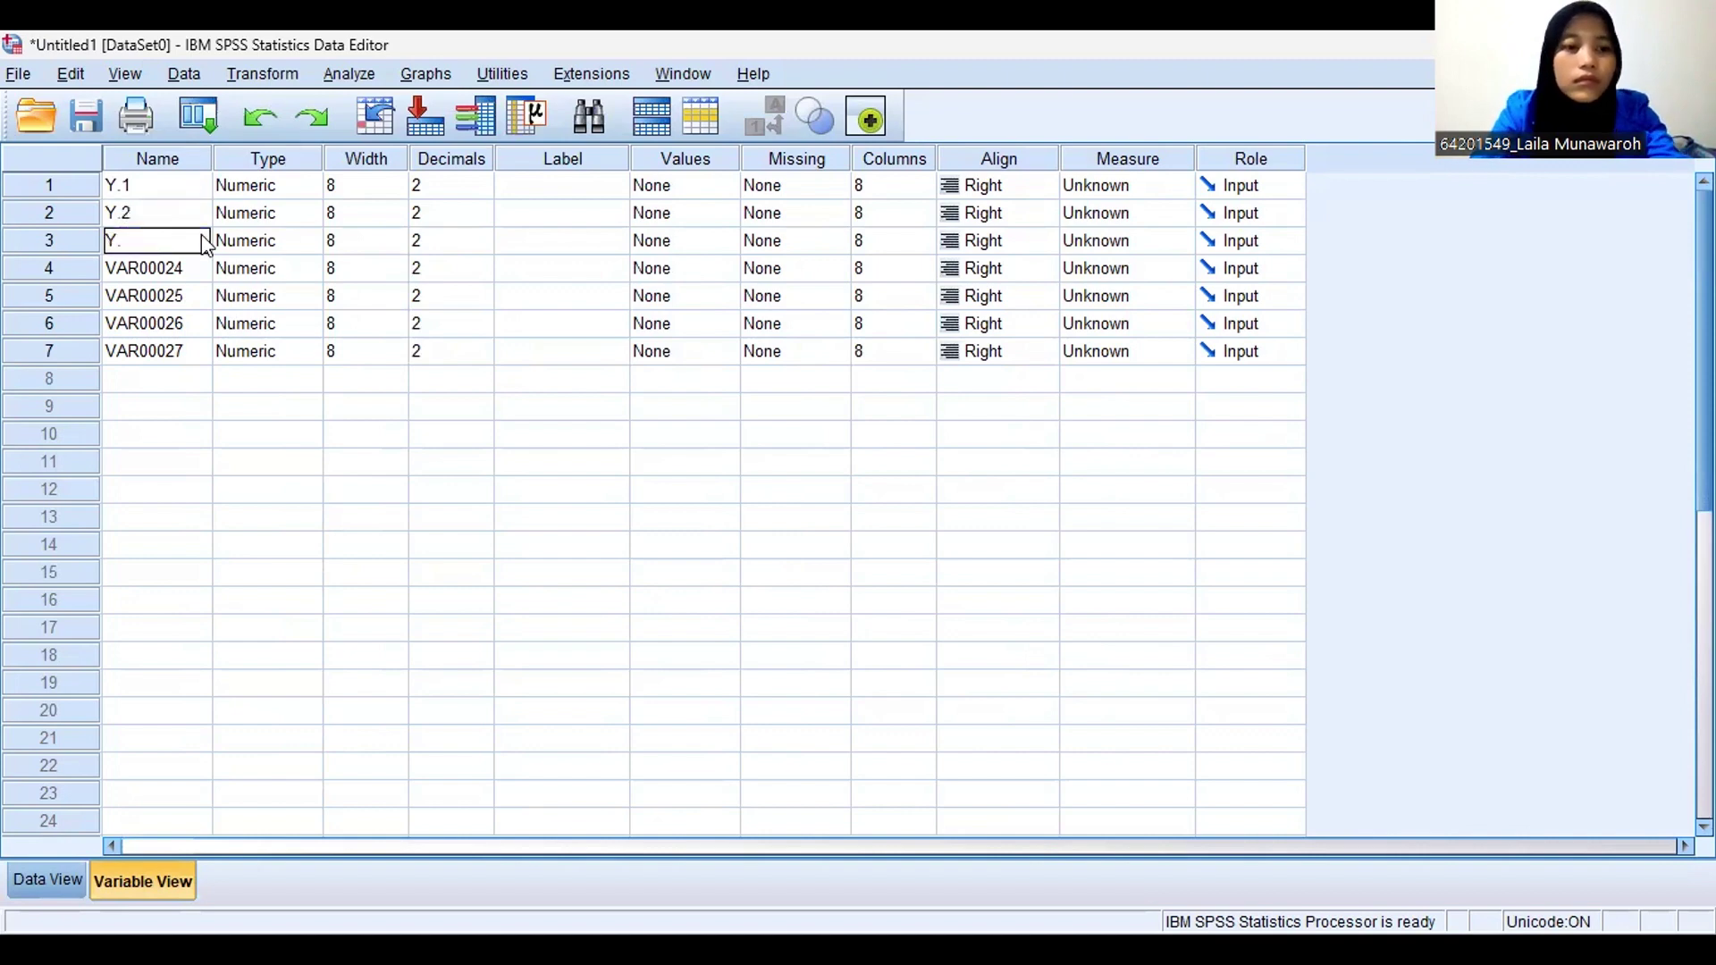
{"action": "key", "text": "Return"}
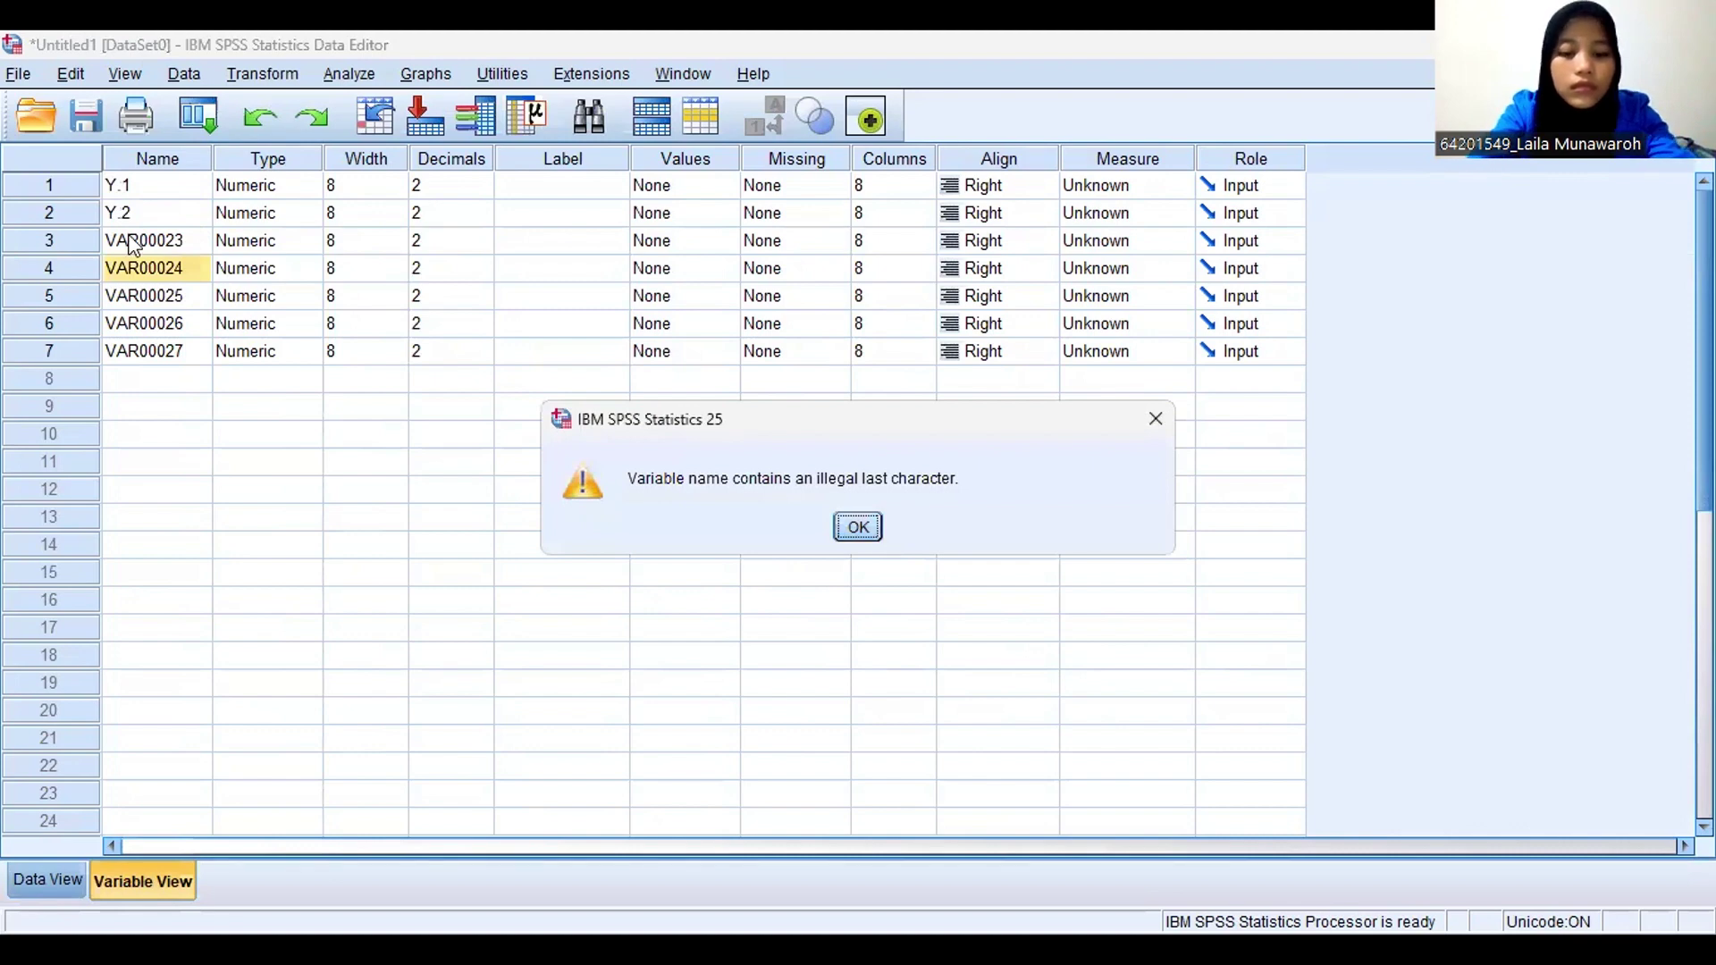
{"action": "key", "text": "Return"}
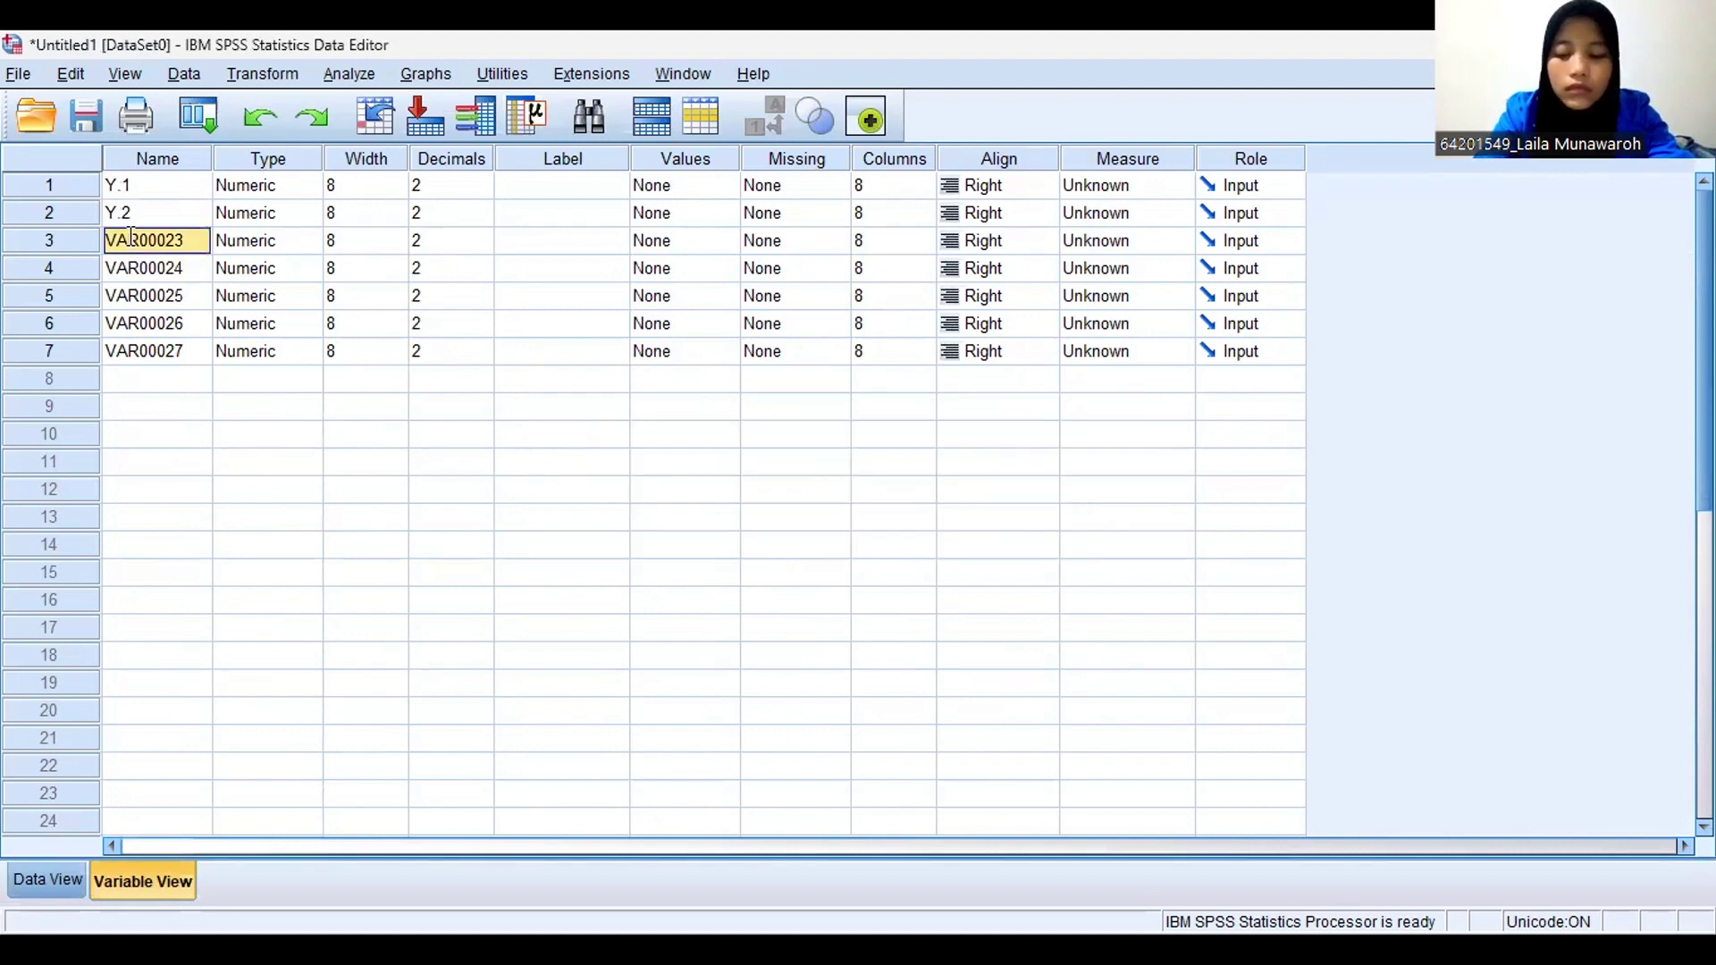
Rename the third, fourth and fifth variables Y.3, Y.4 and Y.5
{"action": "type", "text": "Y.3"}
{"action": "key", "text": "Return"}
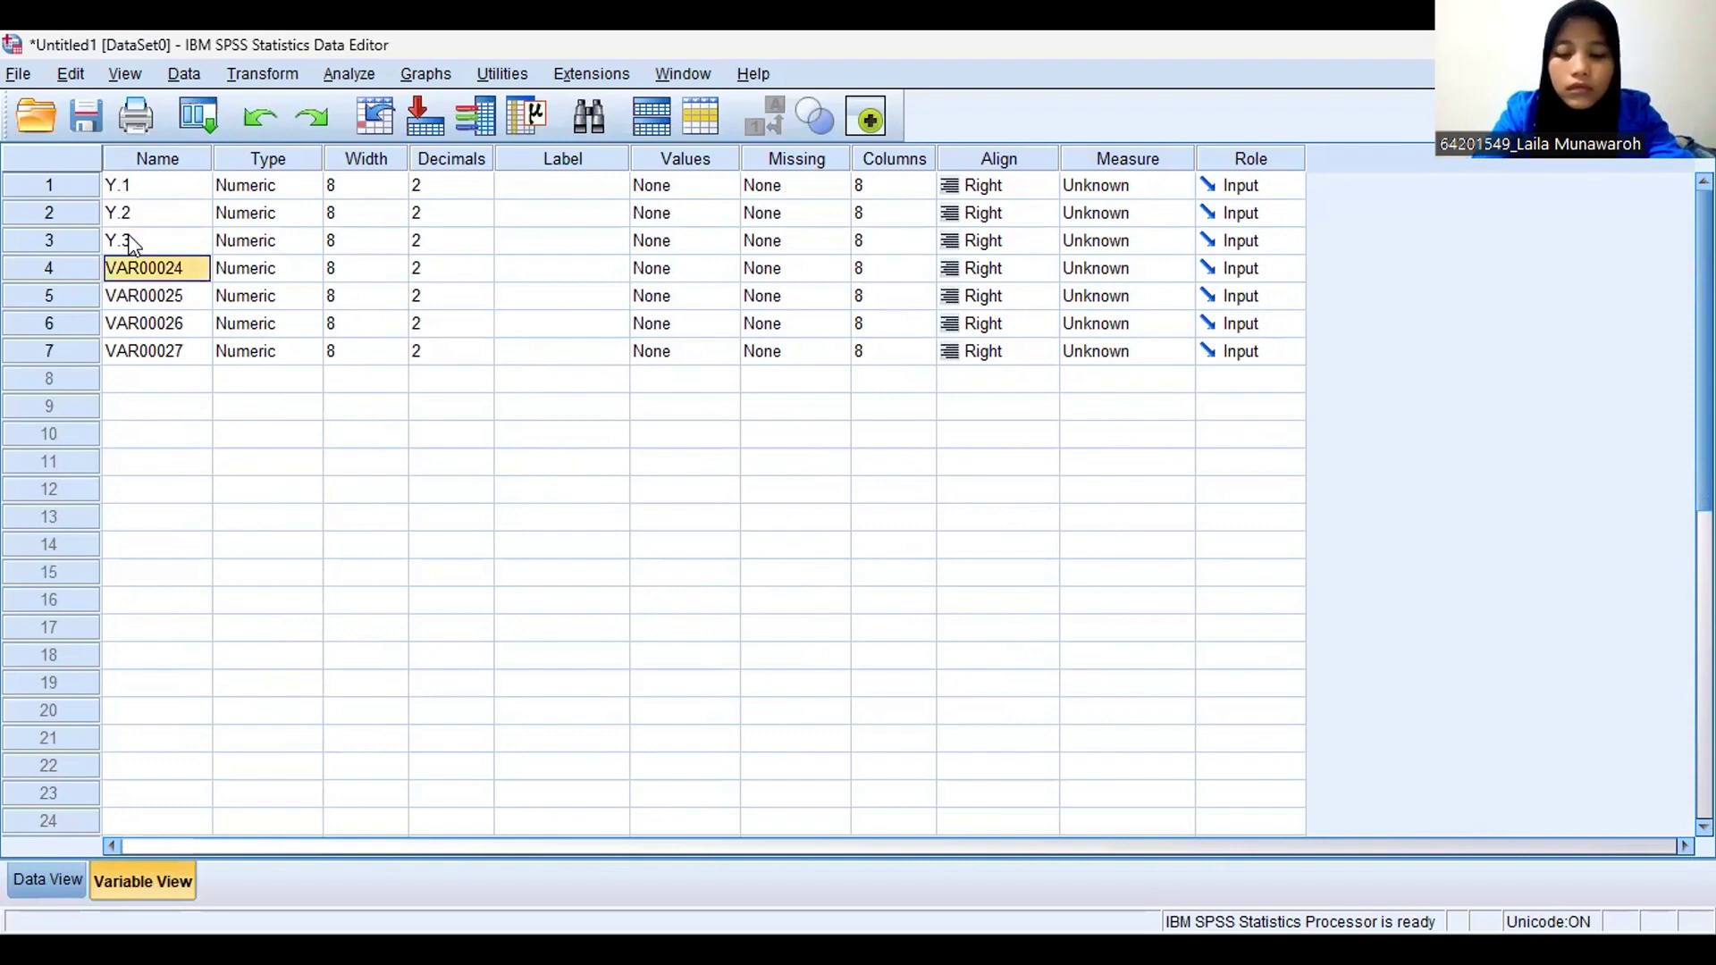
{"action": "type", "text": "Y.4"}
{"action": "key", "text": "Return"}
{"action": "type", "text": "Y"}
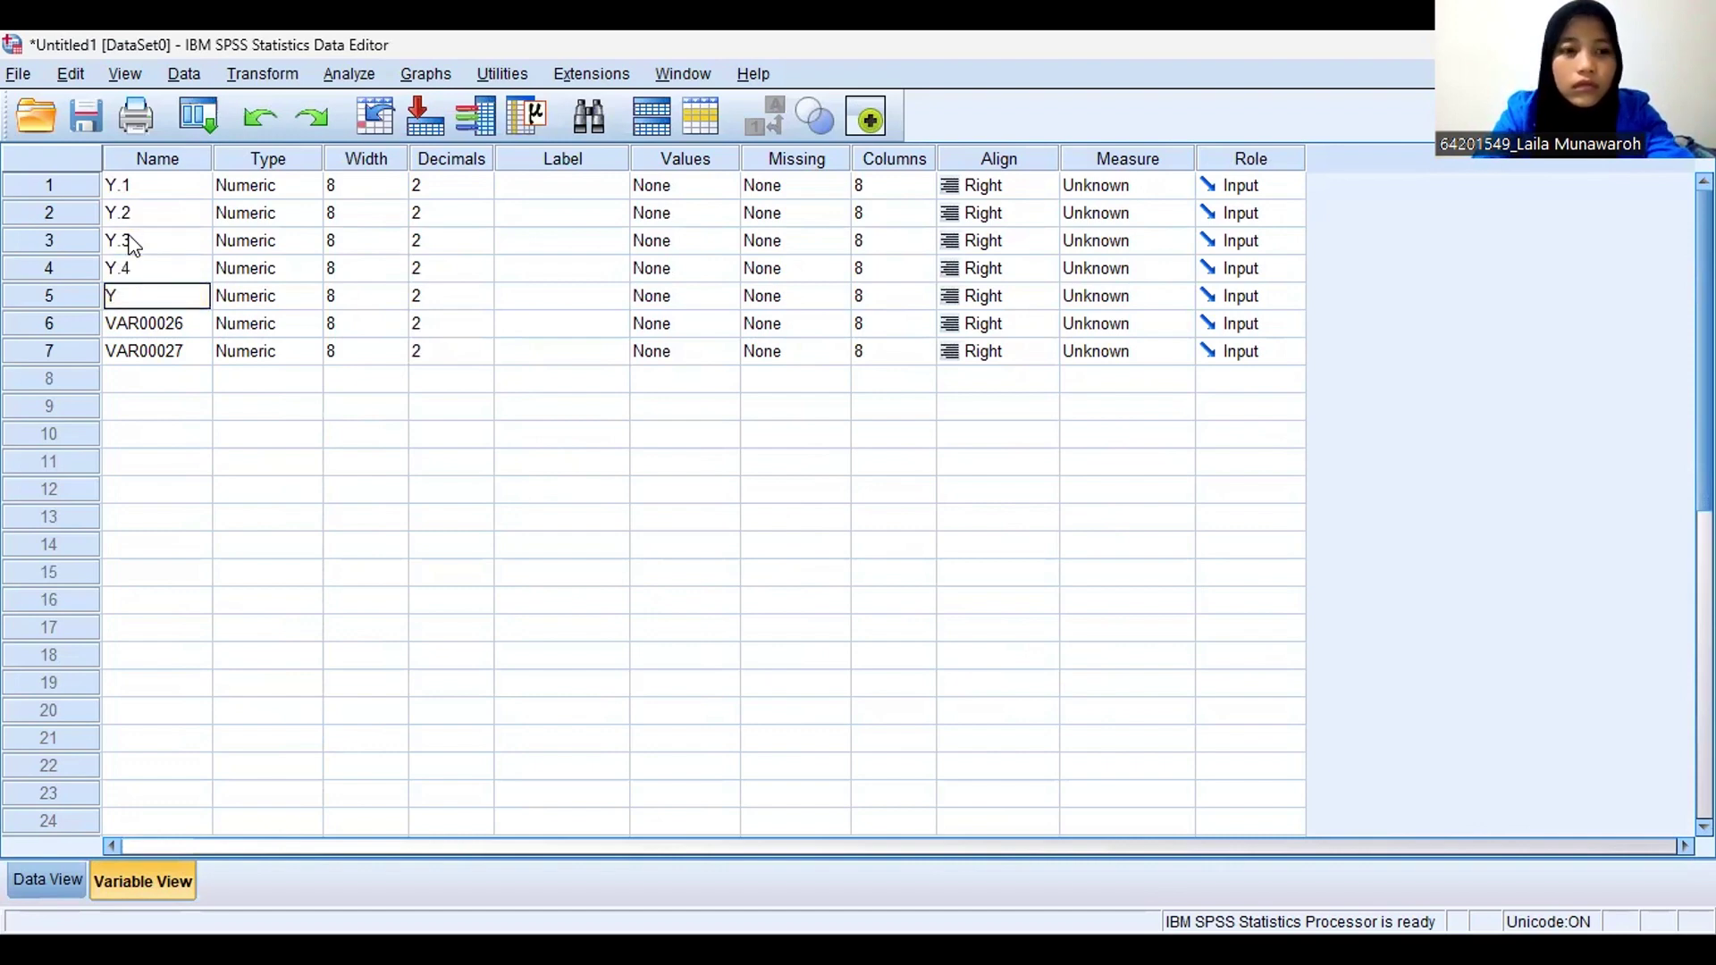
{"action": "type", "text": ".5"}
{"action": "key", "text": "Return"}
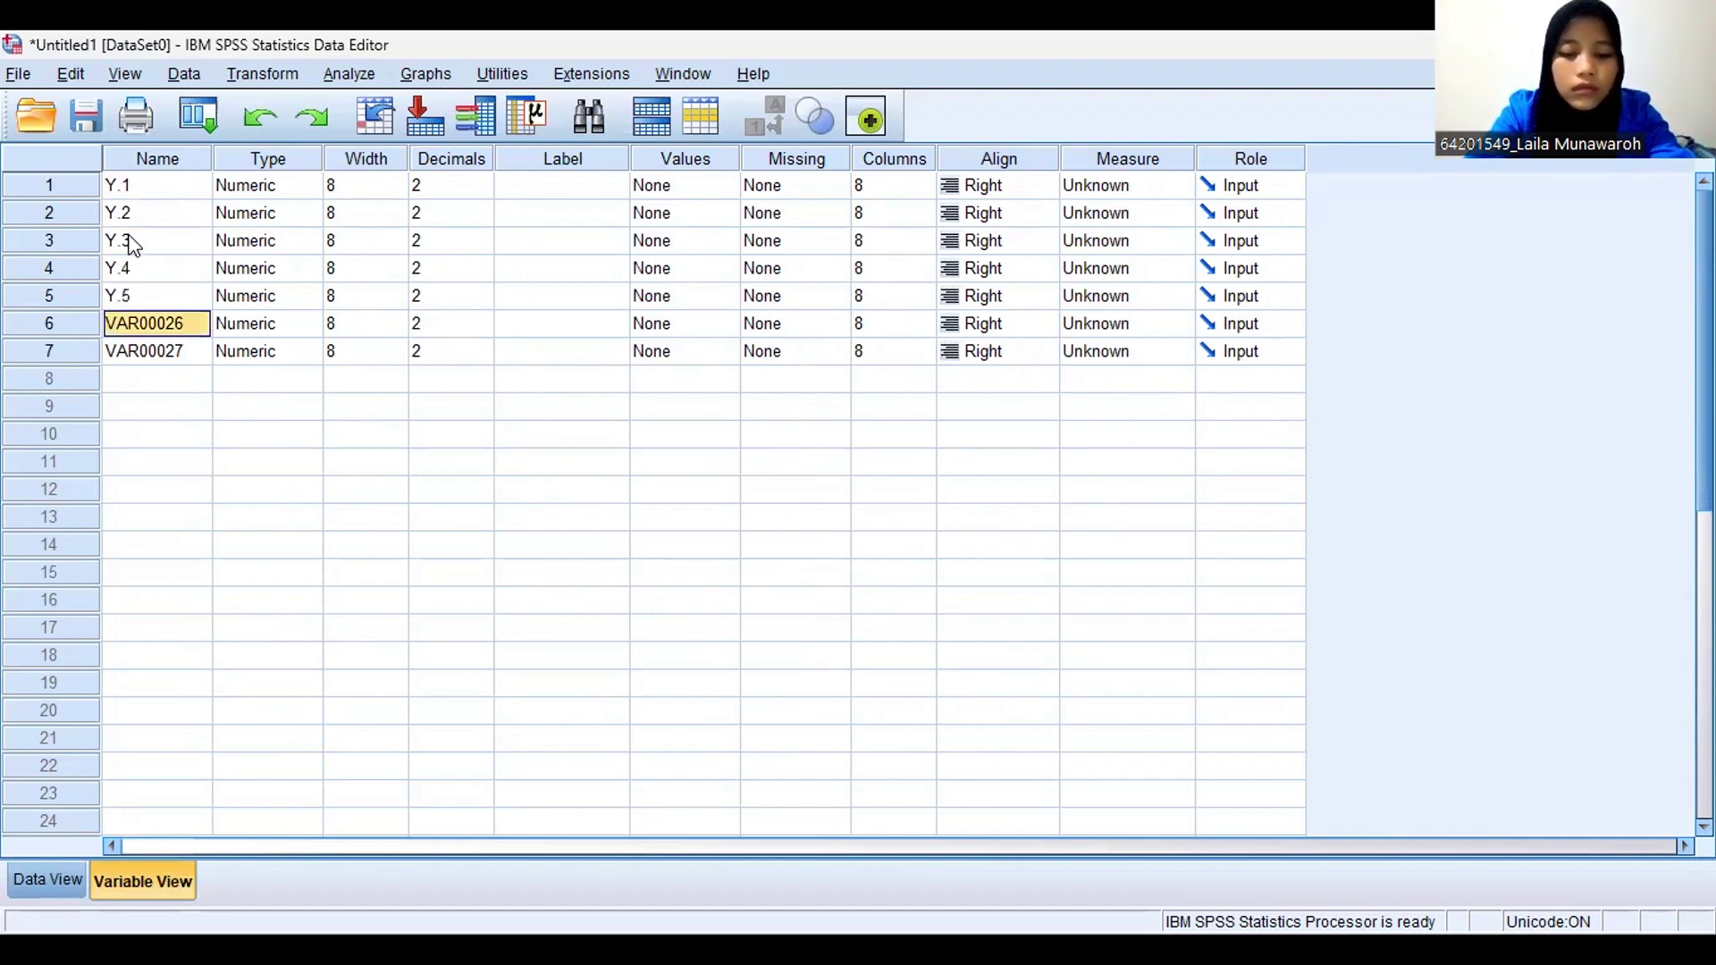
Rename the last two variables Y.6 and Y, and return to the data sheet
{"action": "type", "text": "Y.6"}
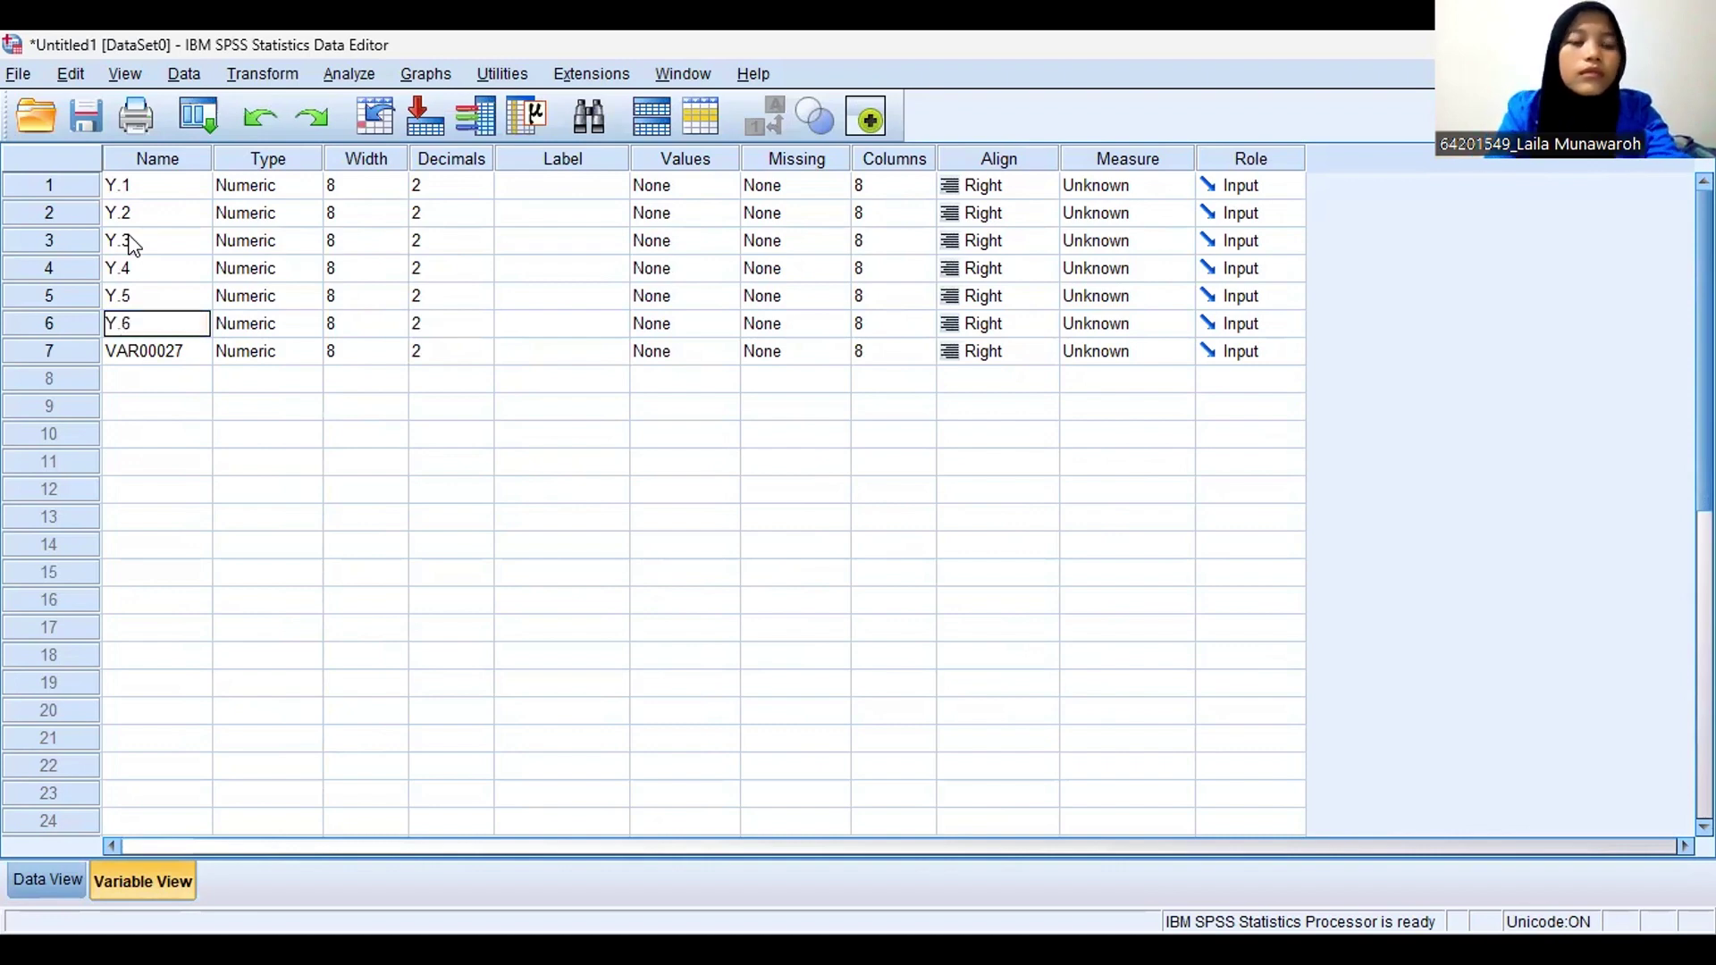
{"action": "key", "text": "Return"}
{"action": "type", "text": "Y"}
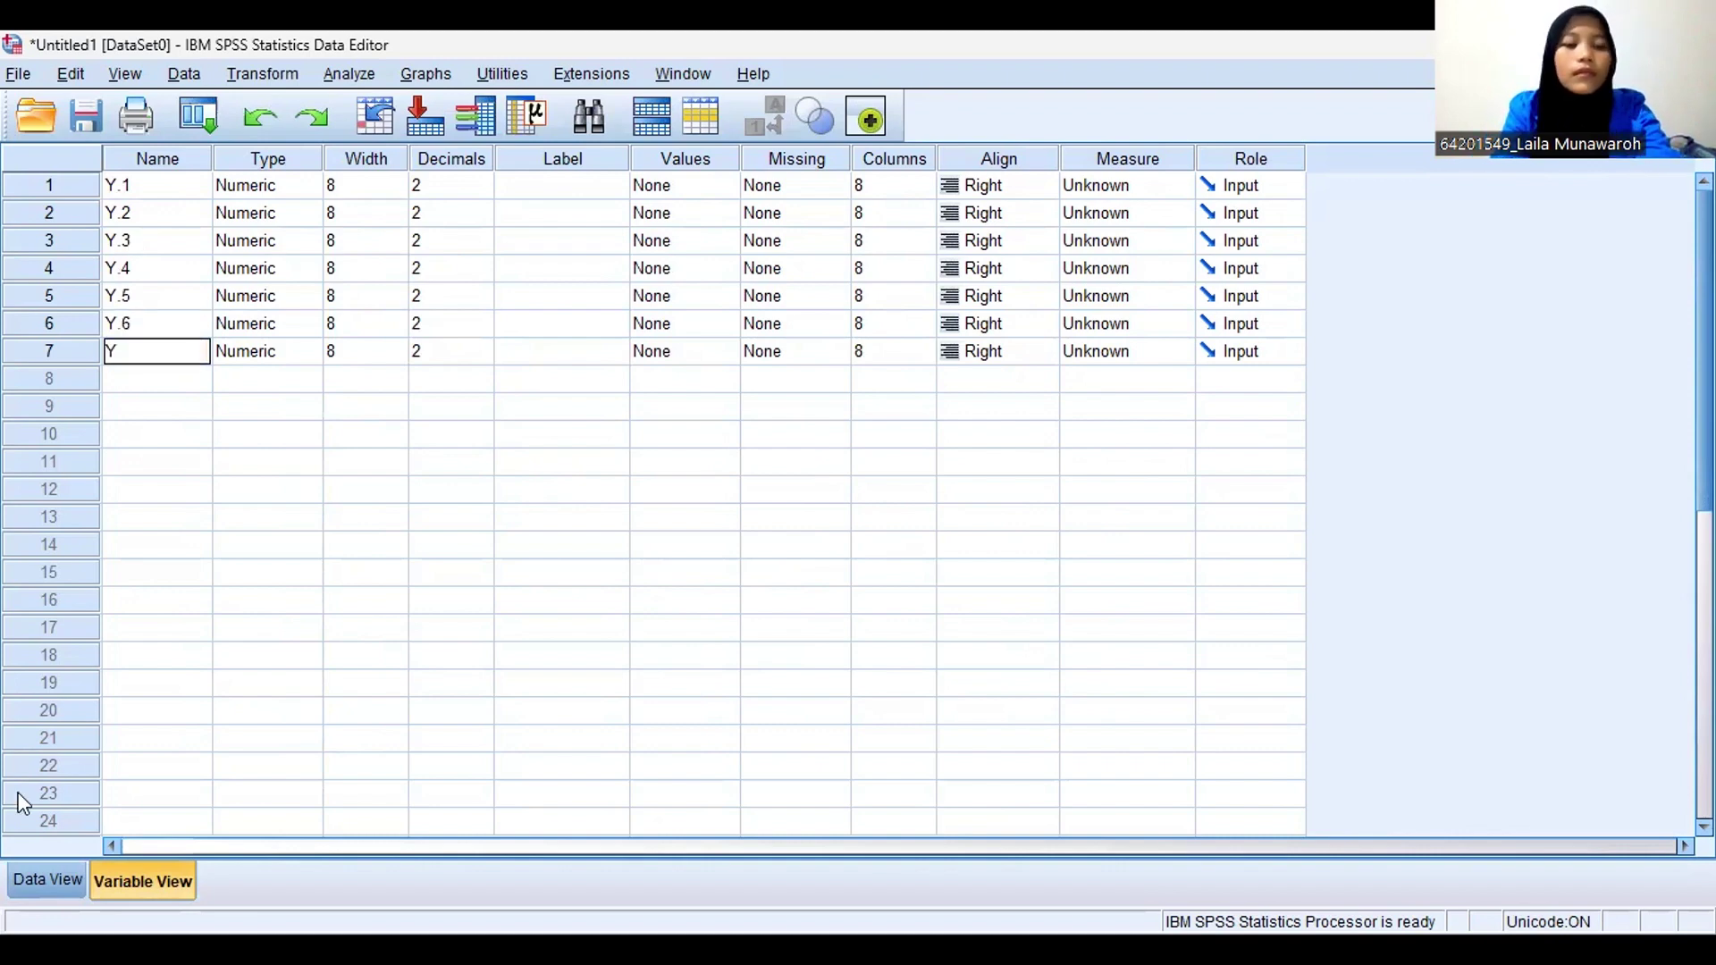
{"action": "left_click", "coordinate": [62, 872]}
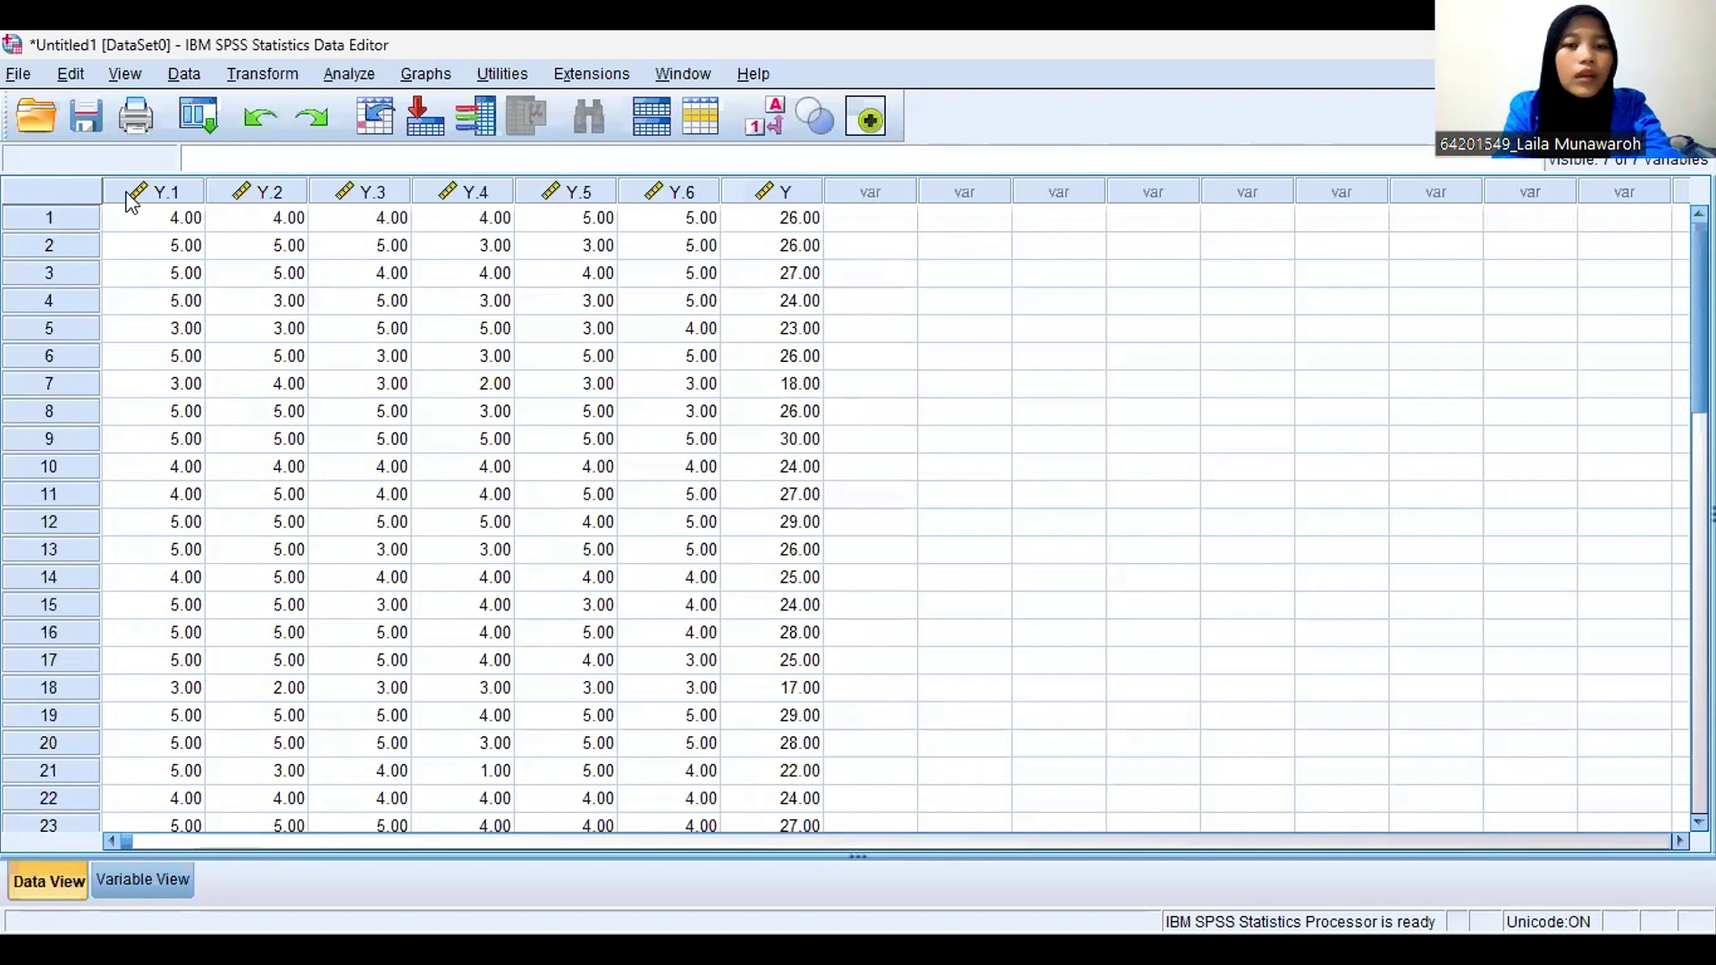
Run a two-tailed bivariate Pearson correlation on Y.1 to Y.6 and Y with significant correlations flagged, and review the Correlations table
{"action": "left_click", "coordinate": [346, 77]}
{"action": "mouse_move", "coordinate": [585, 339]}
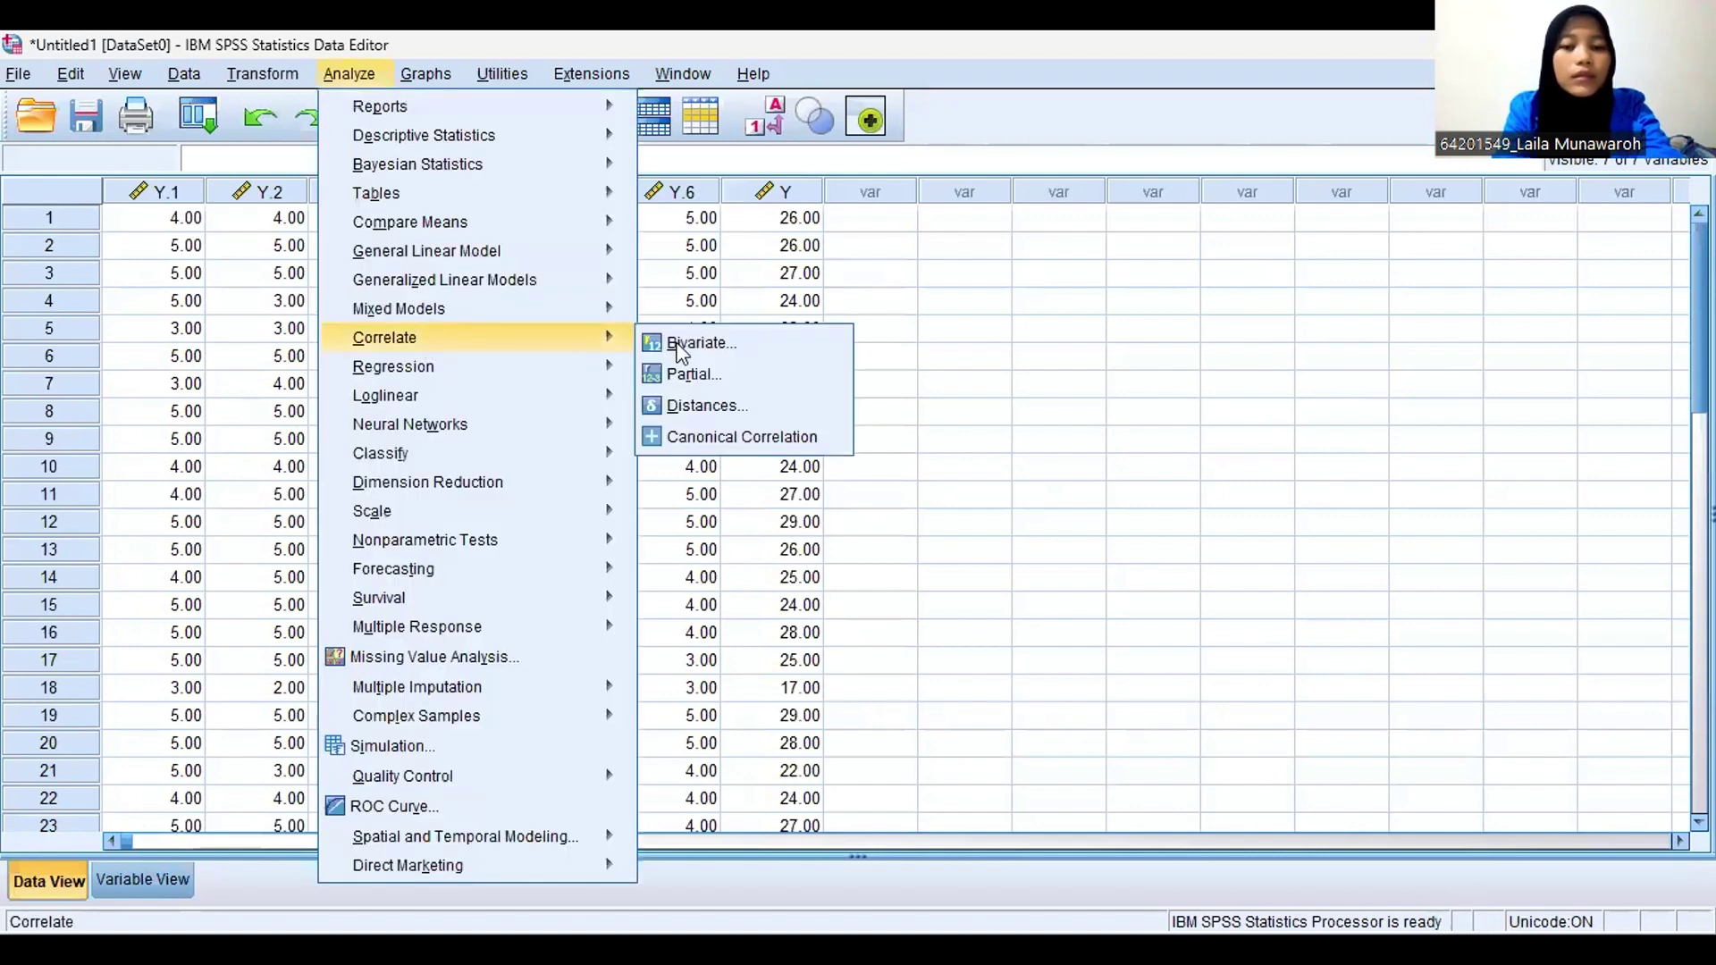
{"action": "key", "text": "Return"}
{"action": "left_click", "coordinate": [661, 402]}
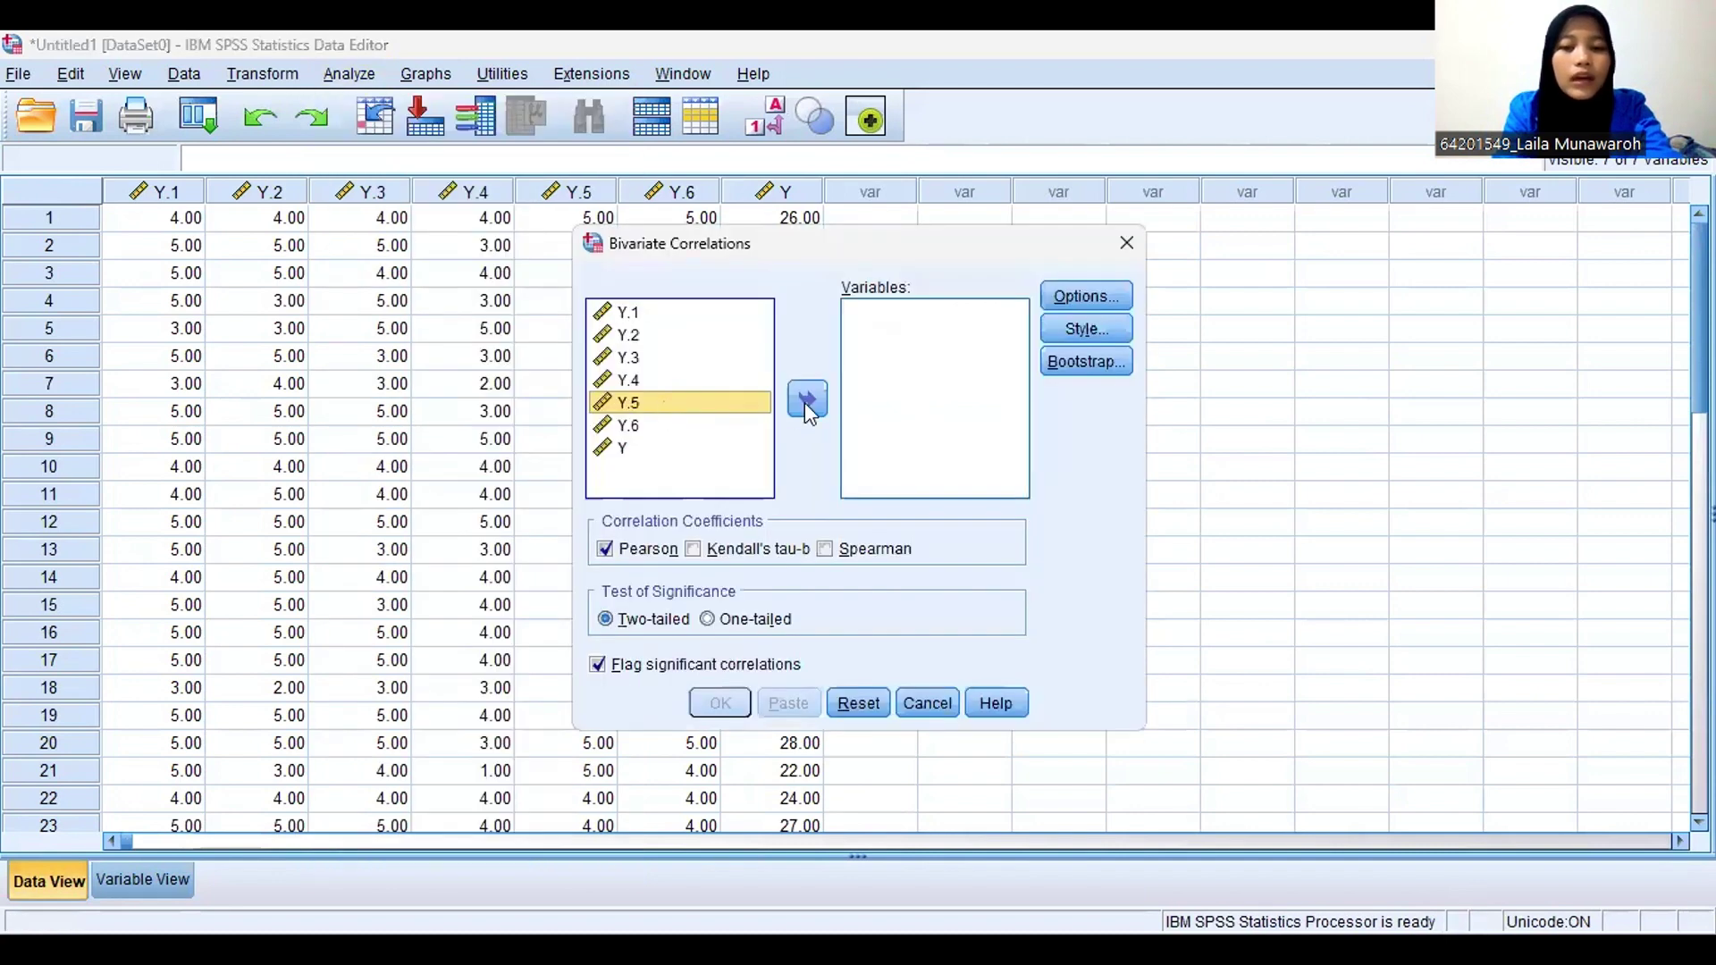
{"action": "key", "text": "ctrl+a"}
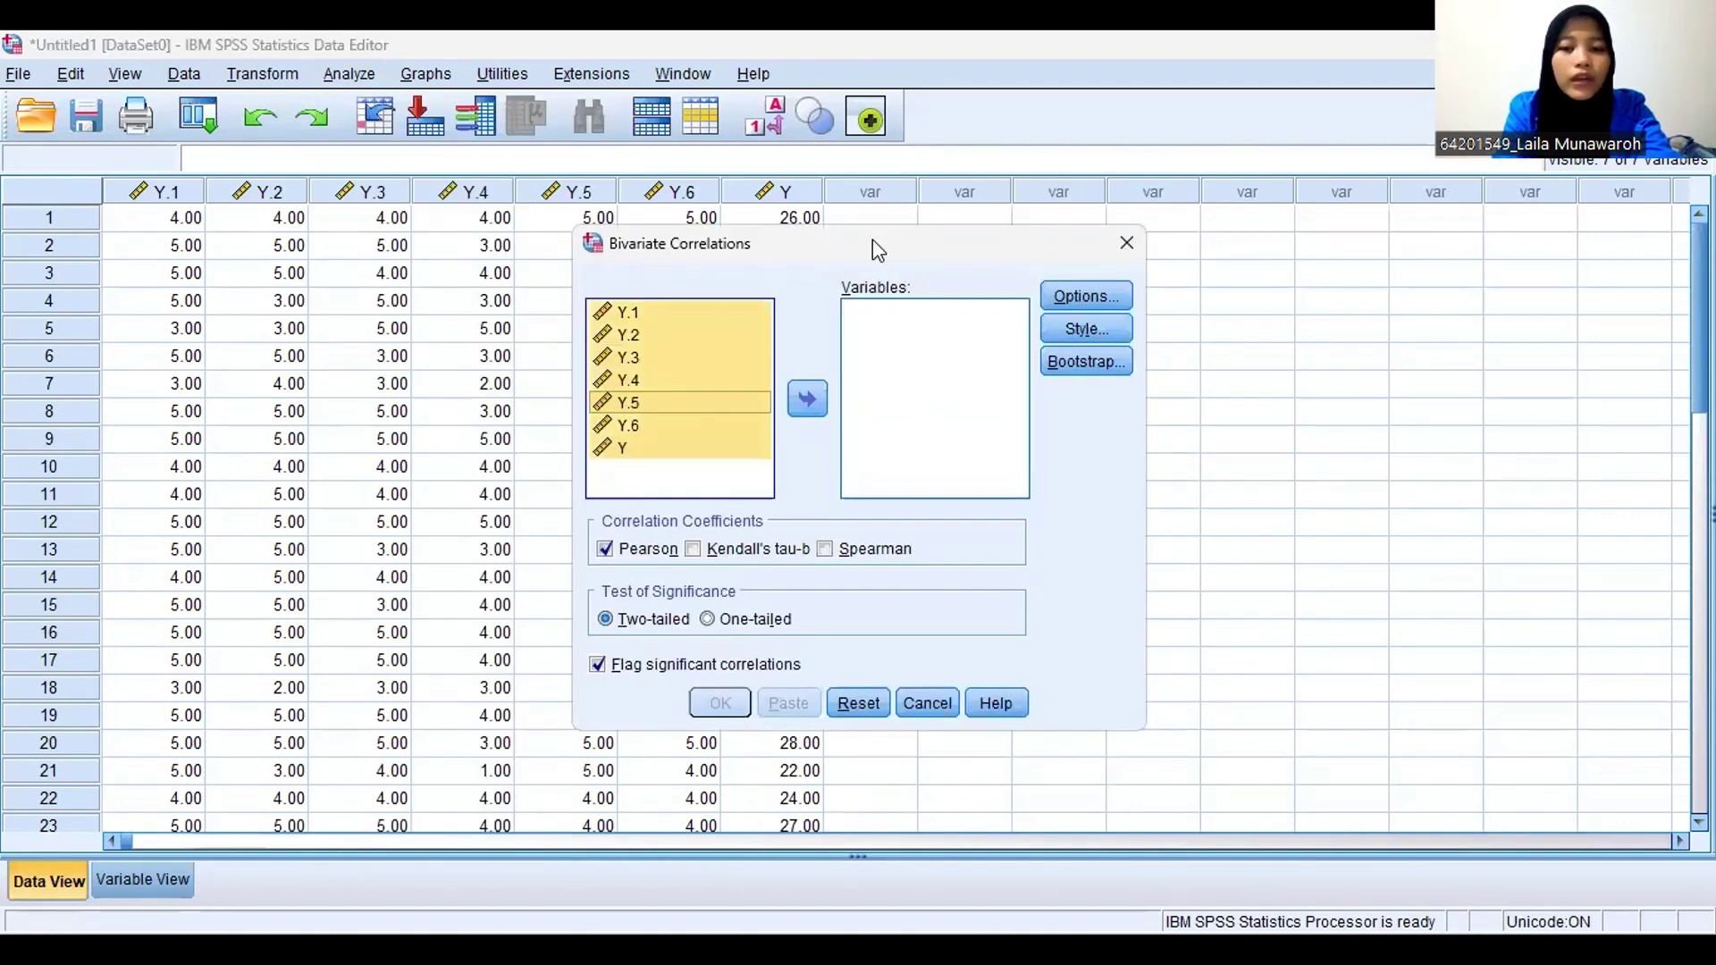
{"action": "left_click", "coordinate": [806, 400]}
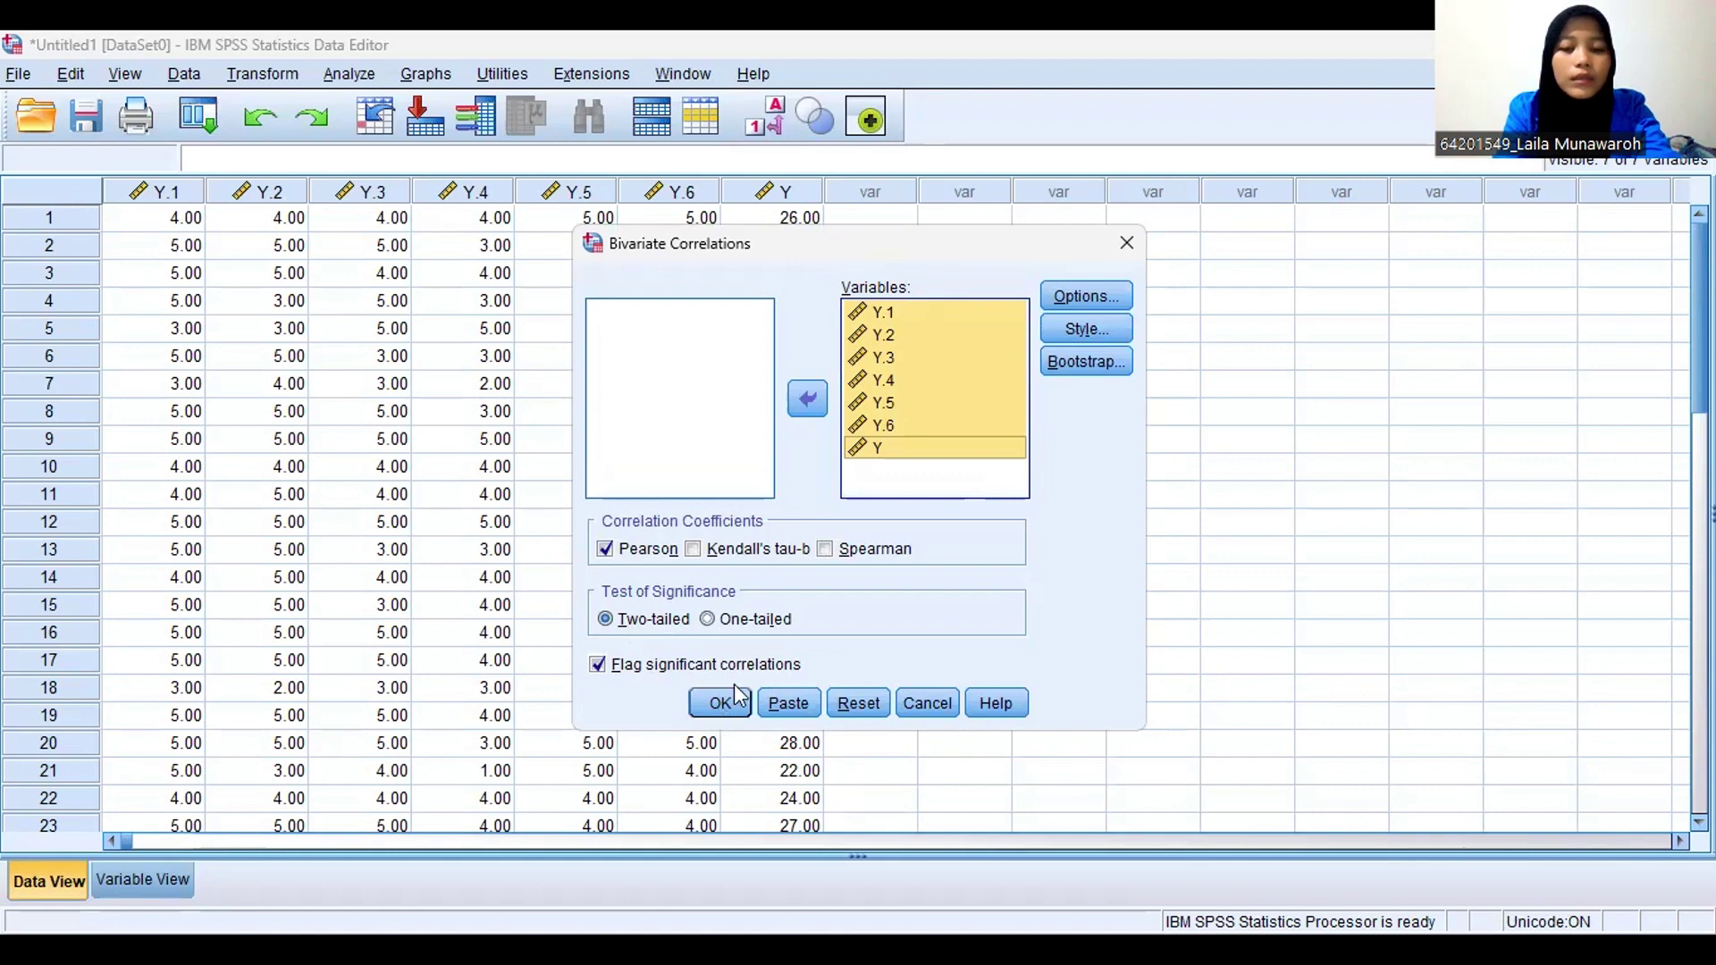
{"action": "left_click", "coordinate": [714, 707]}
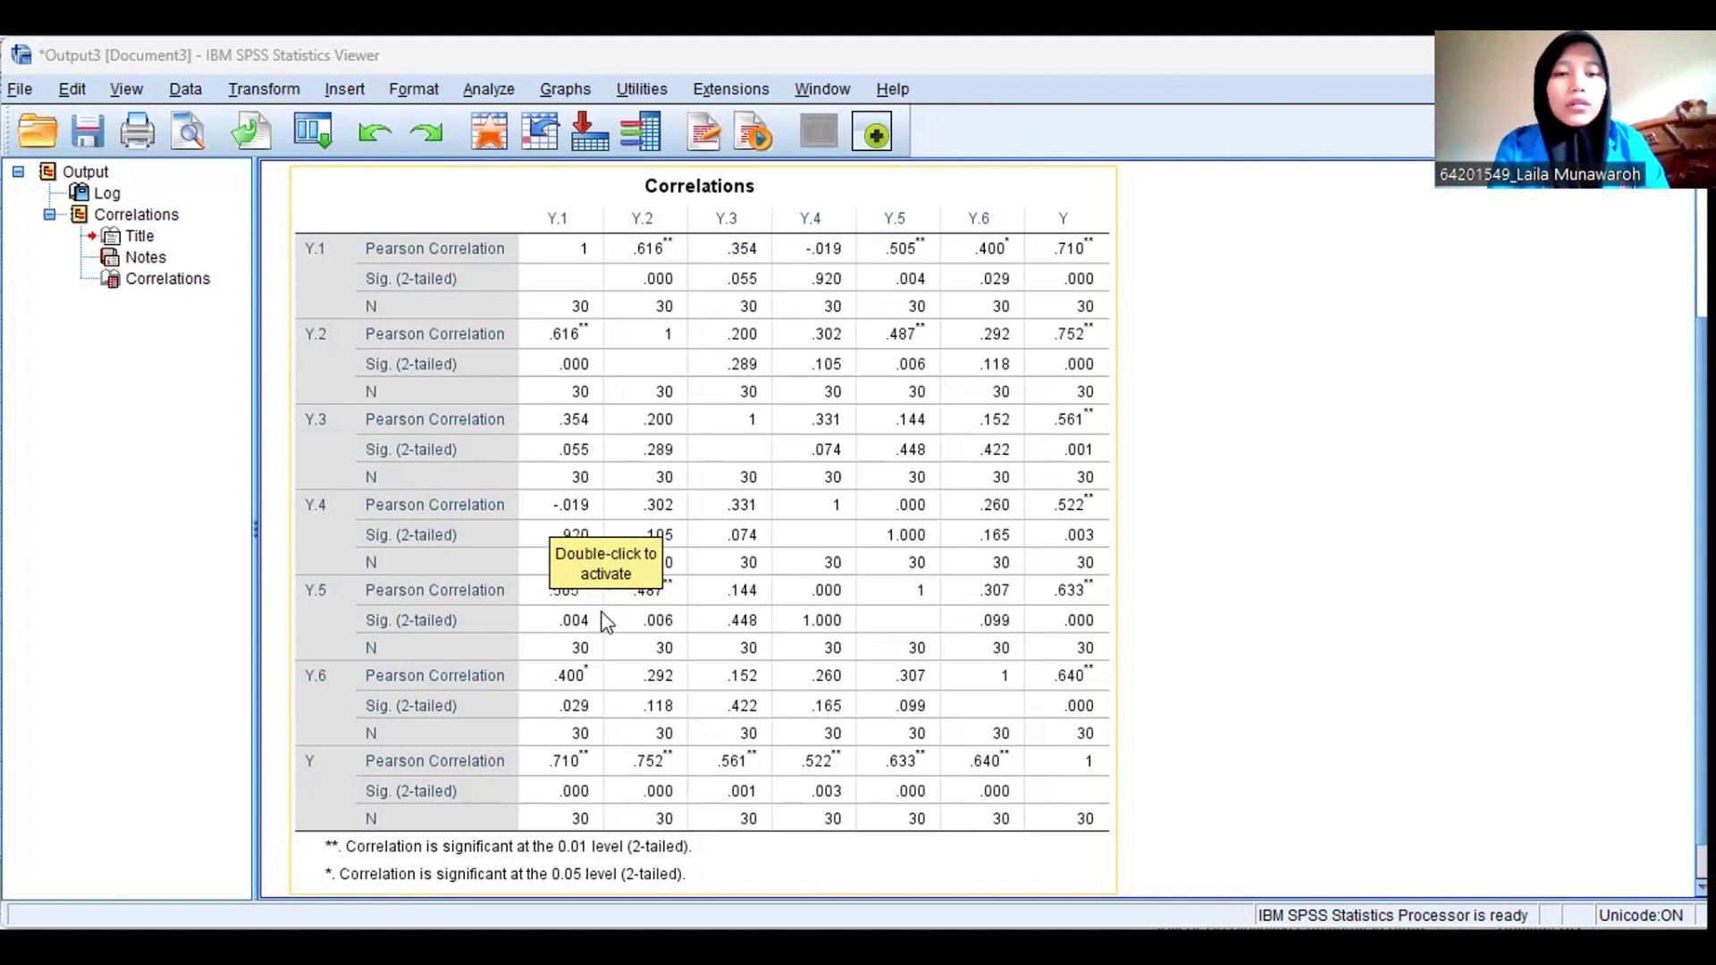
{"action": "left_click", "coordinate": [562, 597]}
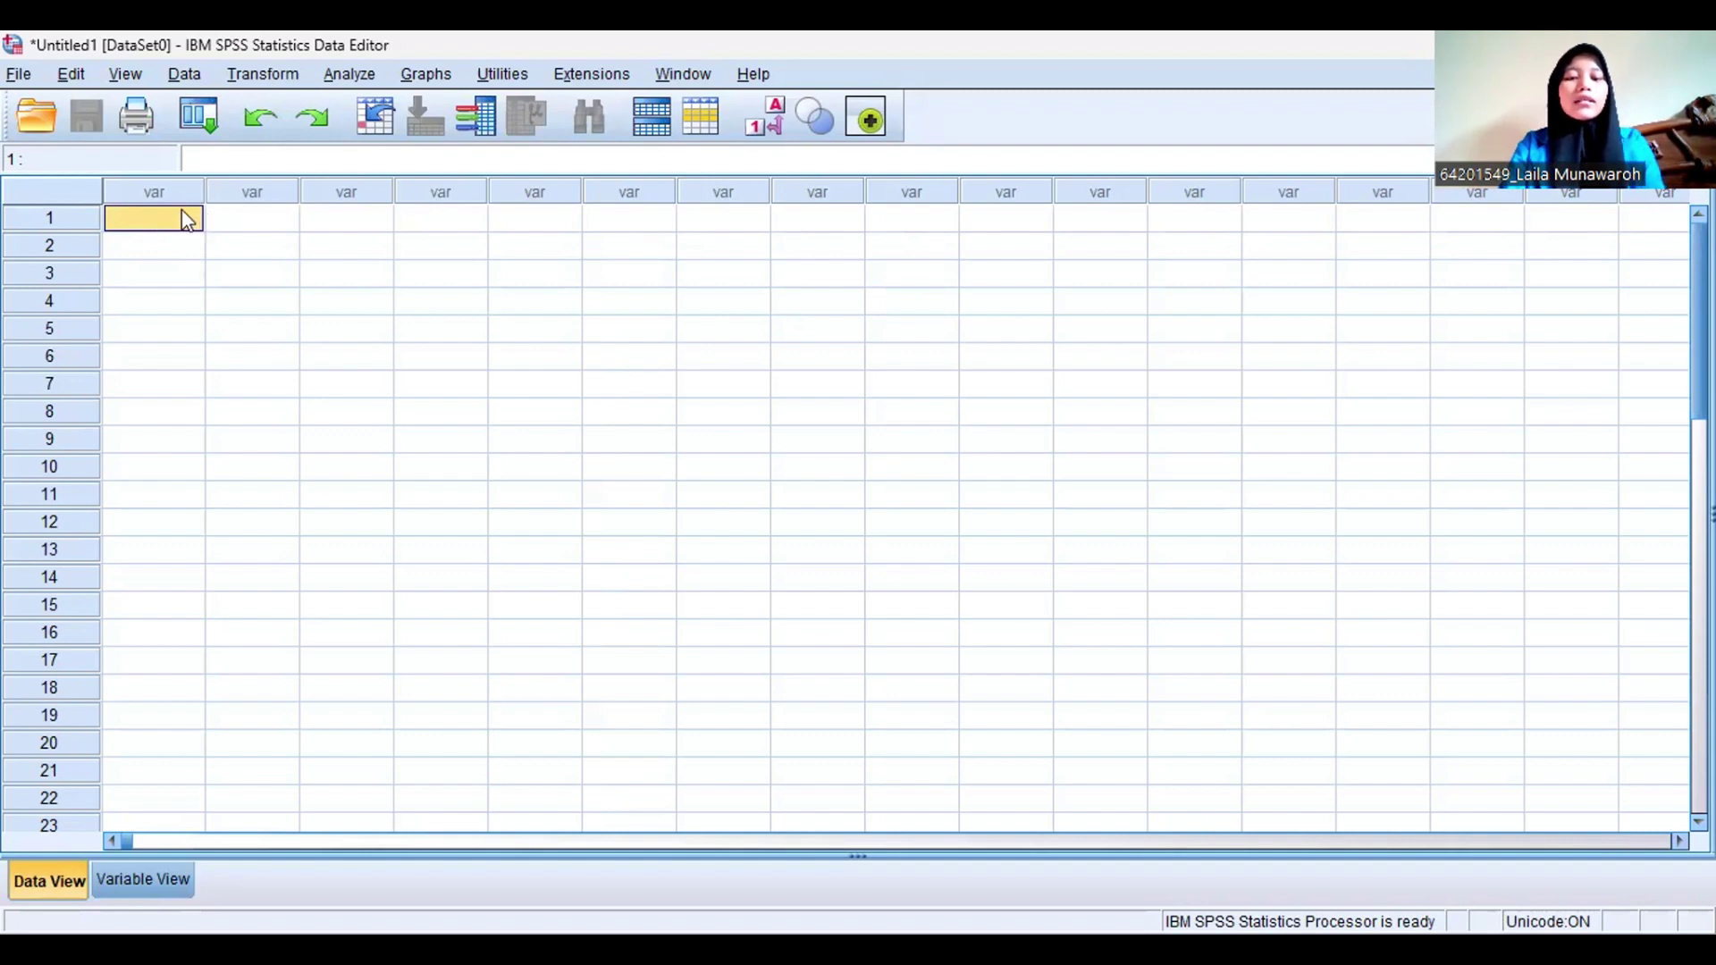
Paste the X1 questionnaire data into the empty data sheet and rename the first two variables X1.1 and X1.2
{"action": "key", "text": "ctrl+v"}
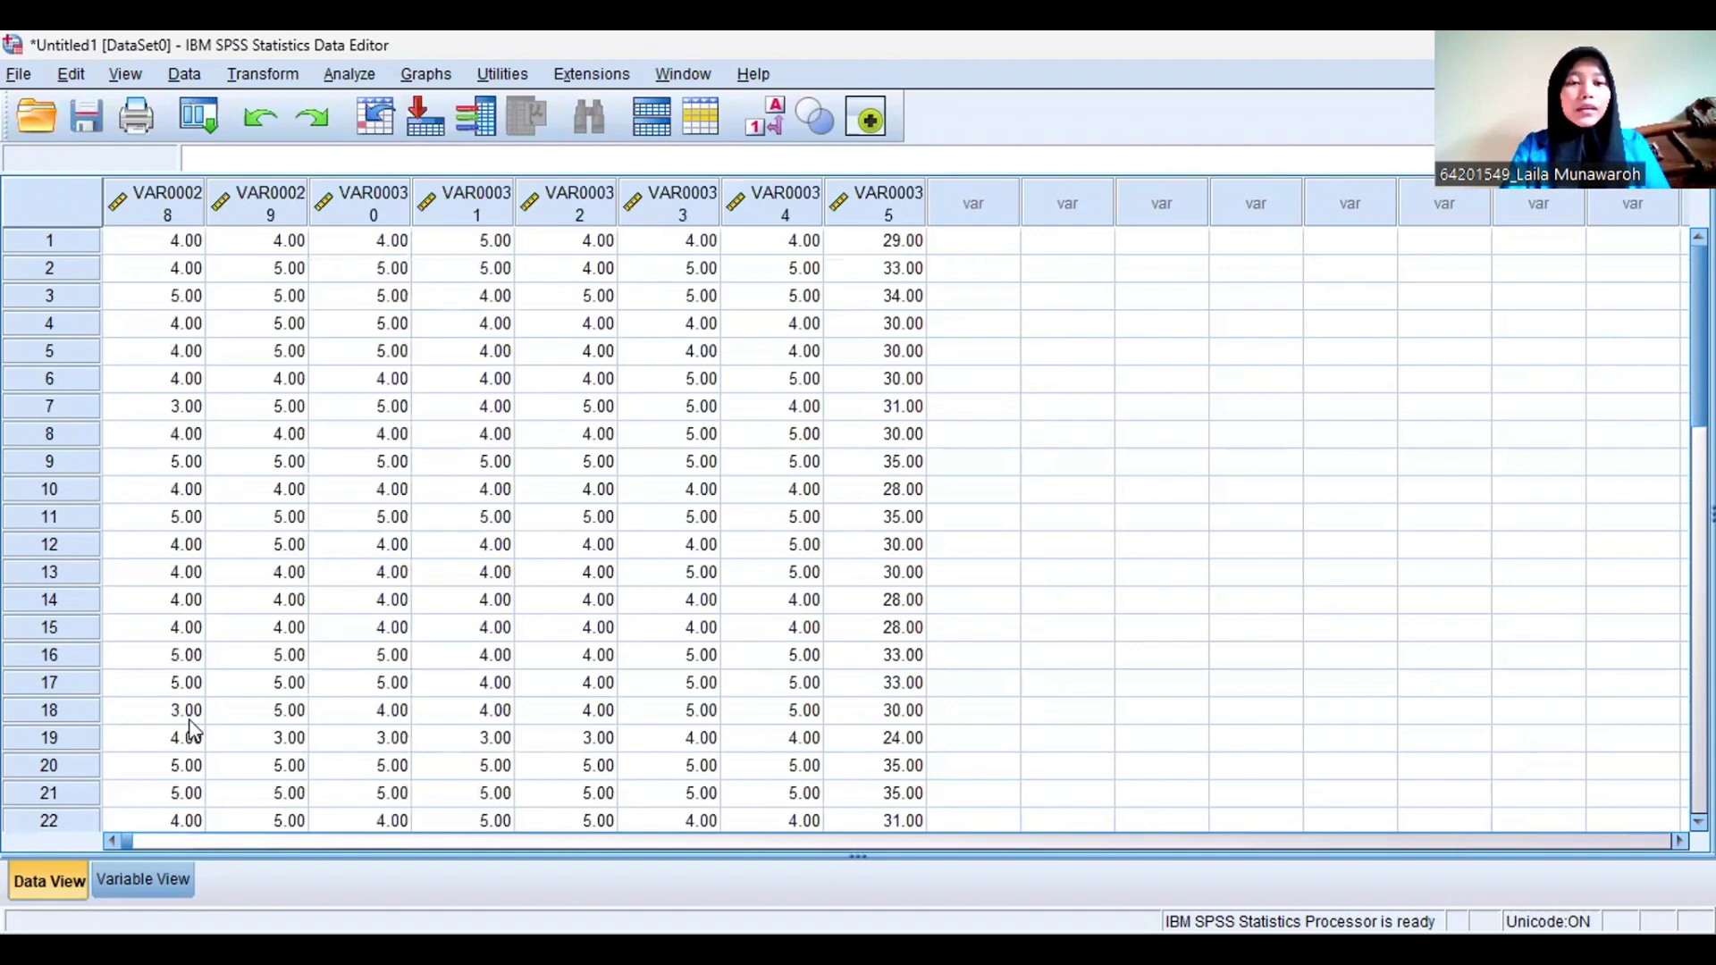
{"action": "left_click", "coordinate": [143, 880]}
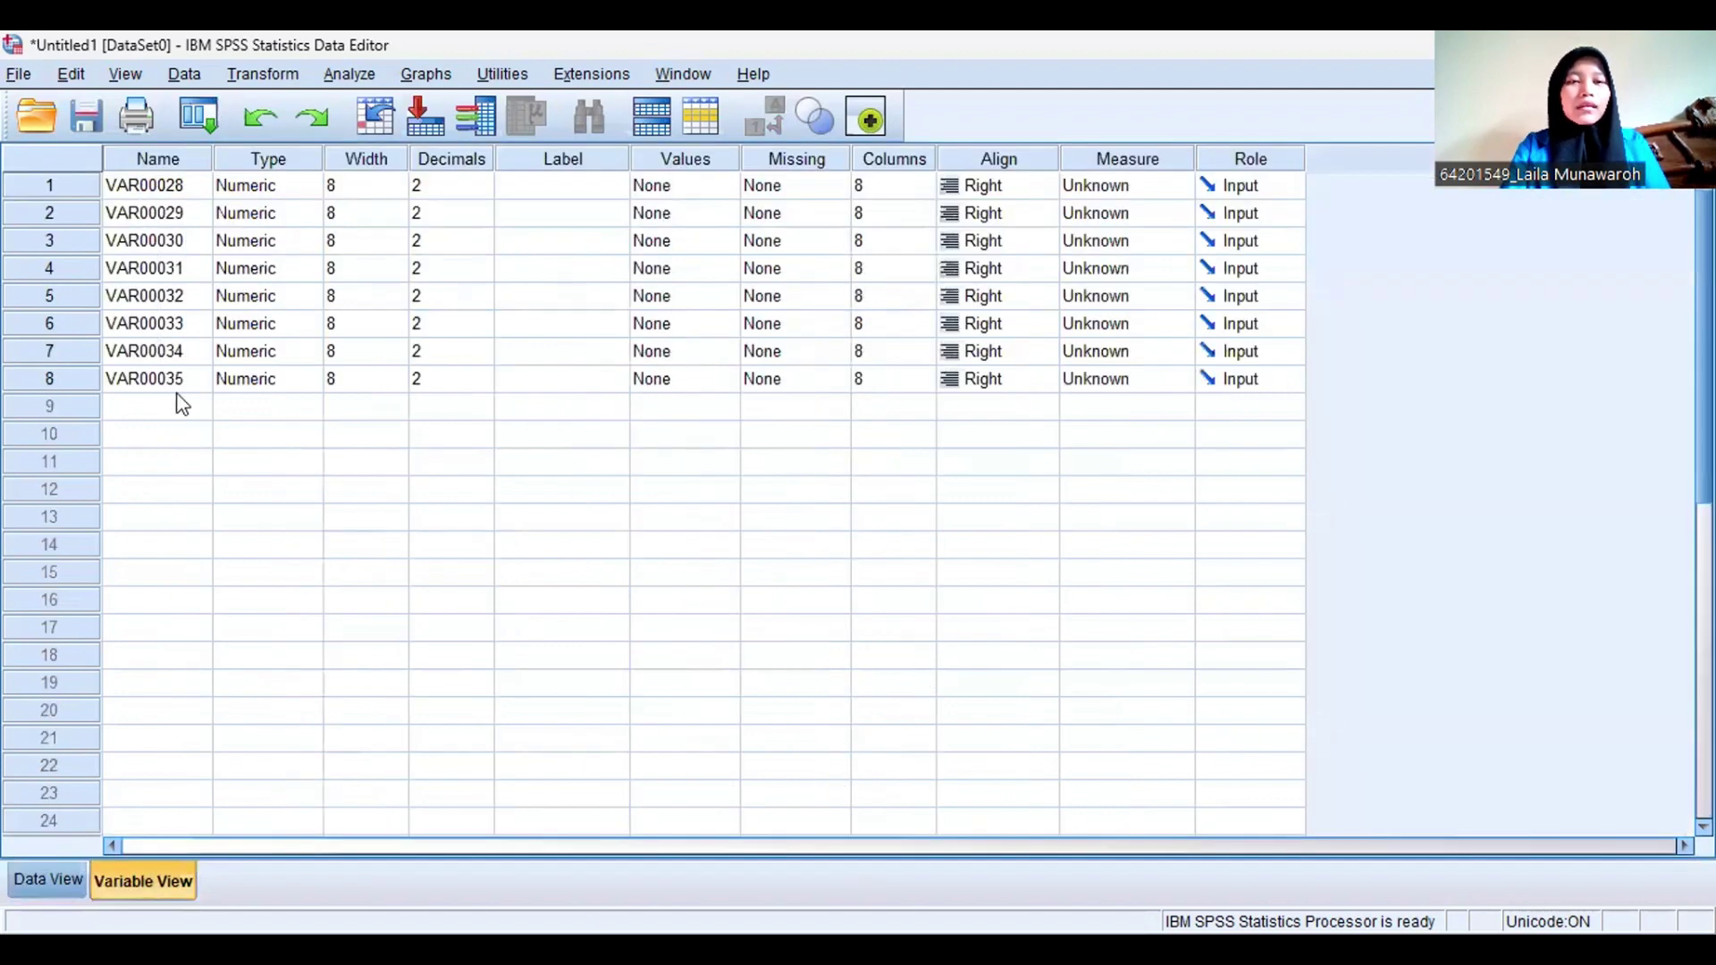
{"action": "left_click", "coordinate": [185, 186]}
{"action": "type", "text": "X"}
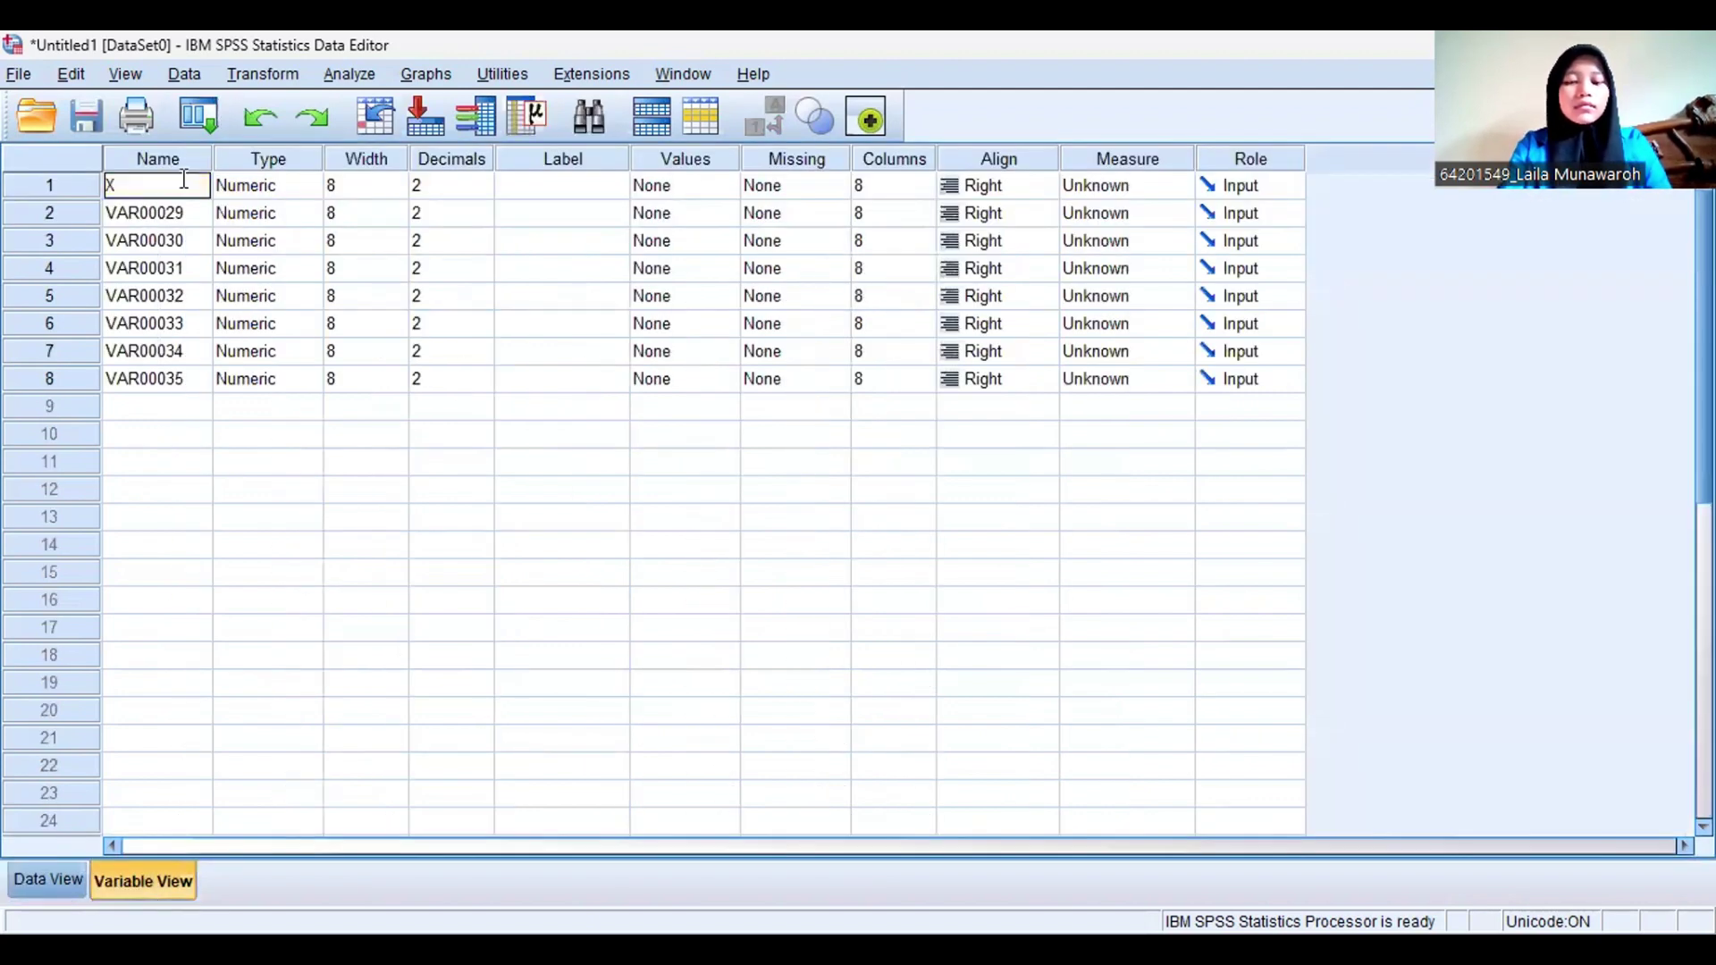
{"action": "type", "text": "1."}
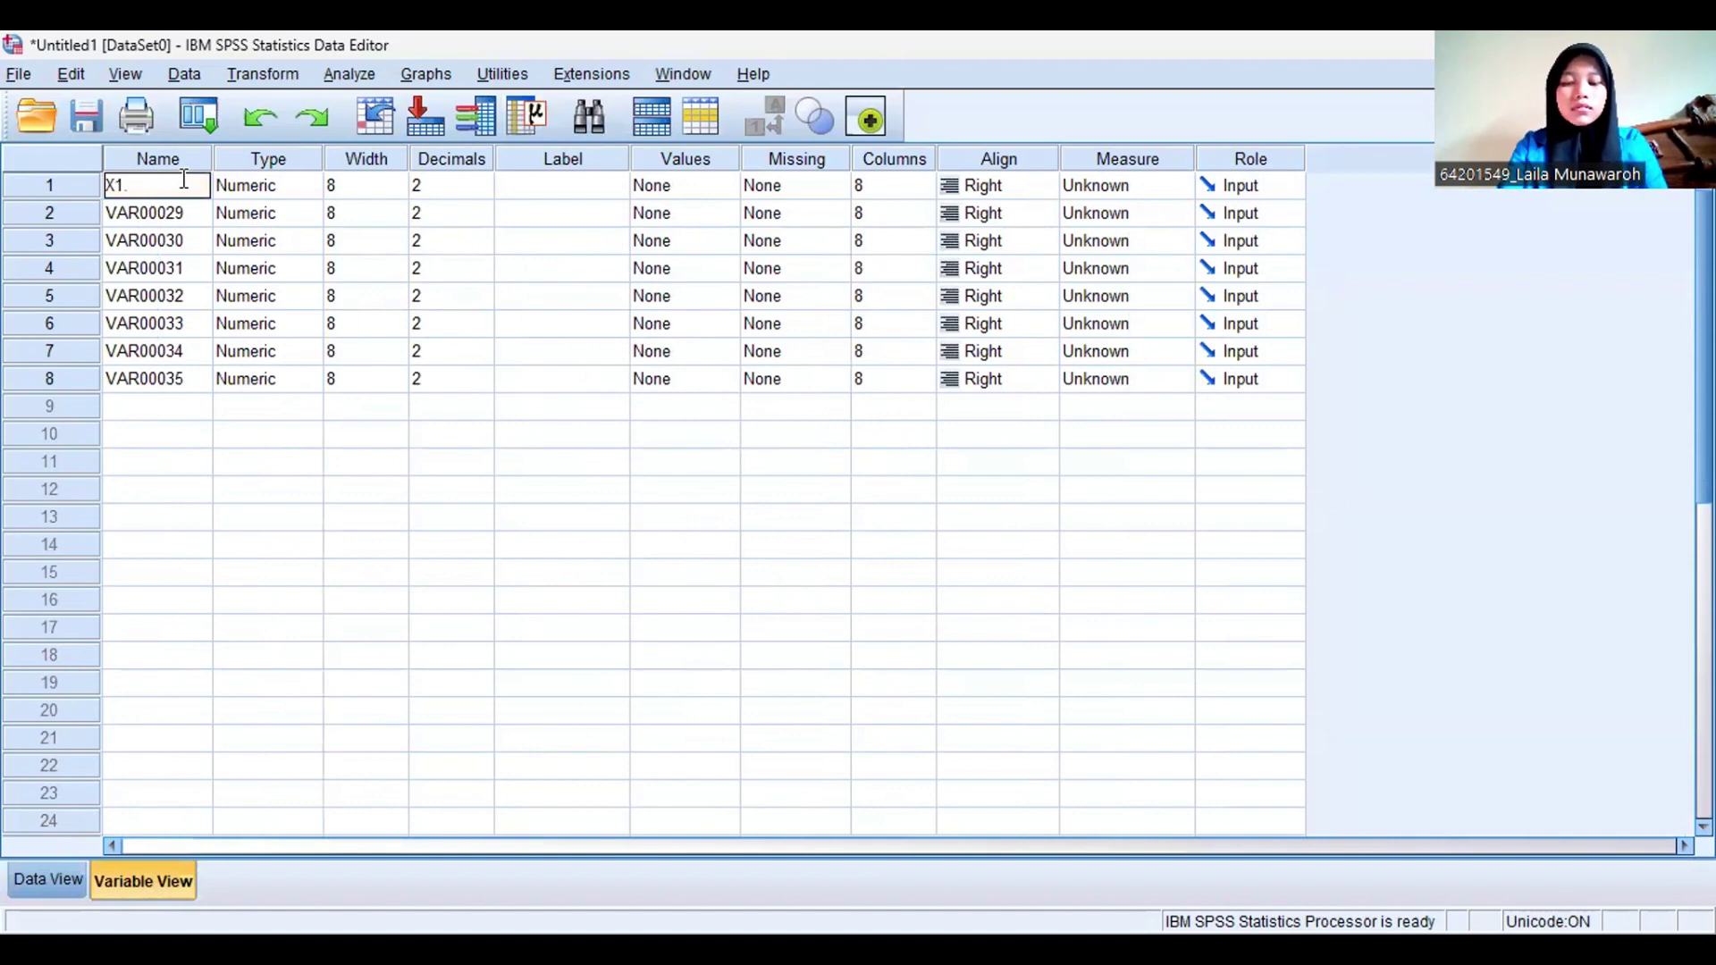
{"action": "type", "text": "1"}
{"action": "key", "text": "Return"}
{"action": "type", "text": "X1"}
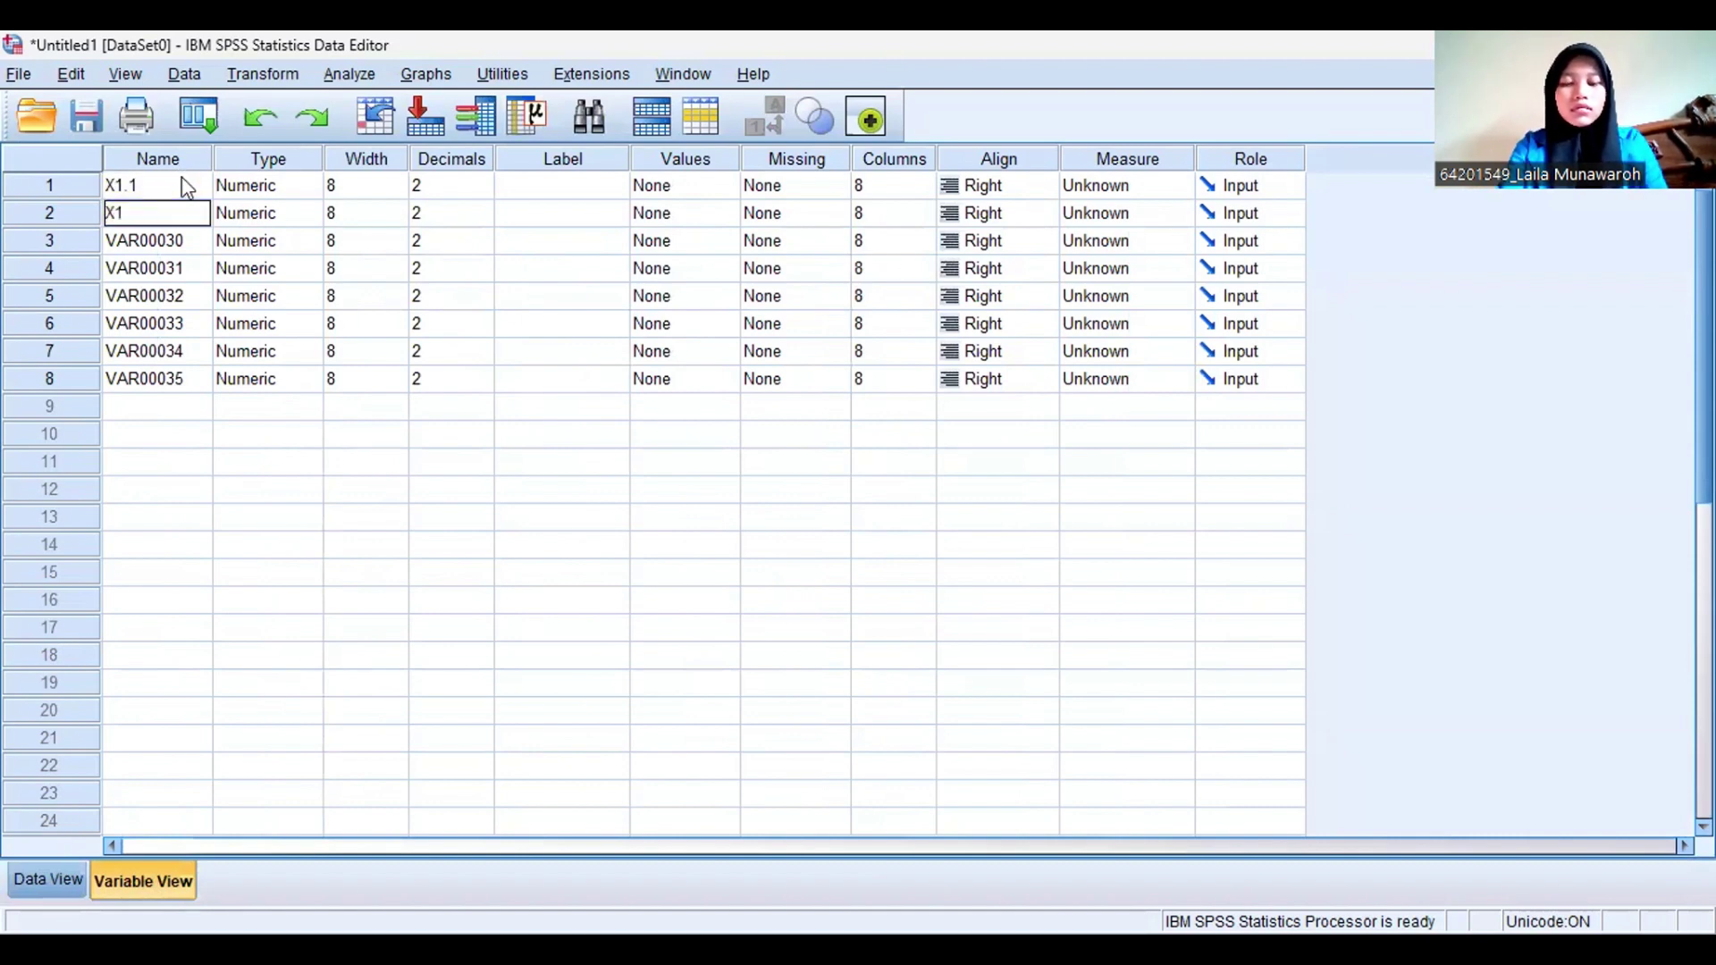
{"action": "type", "text": ".2"}
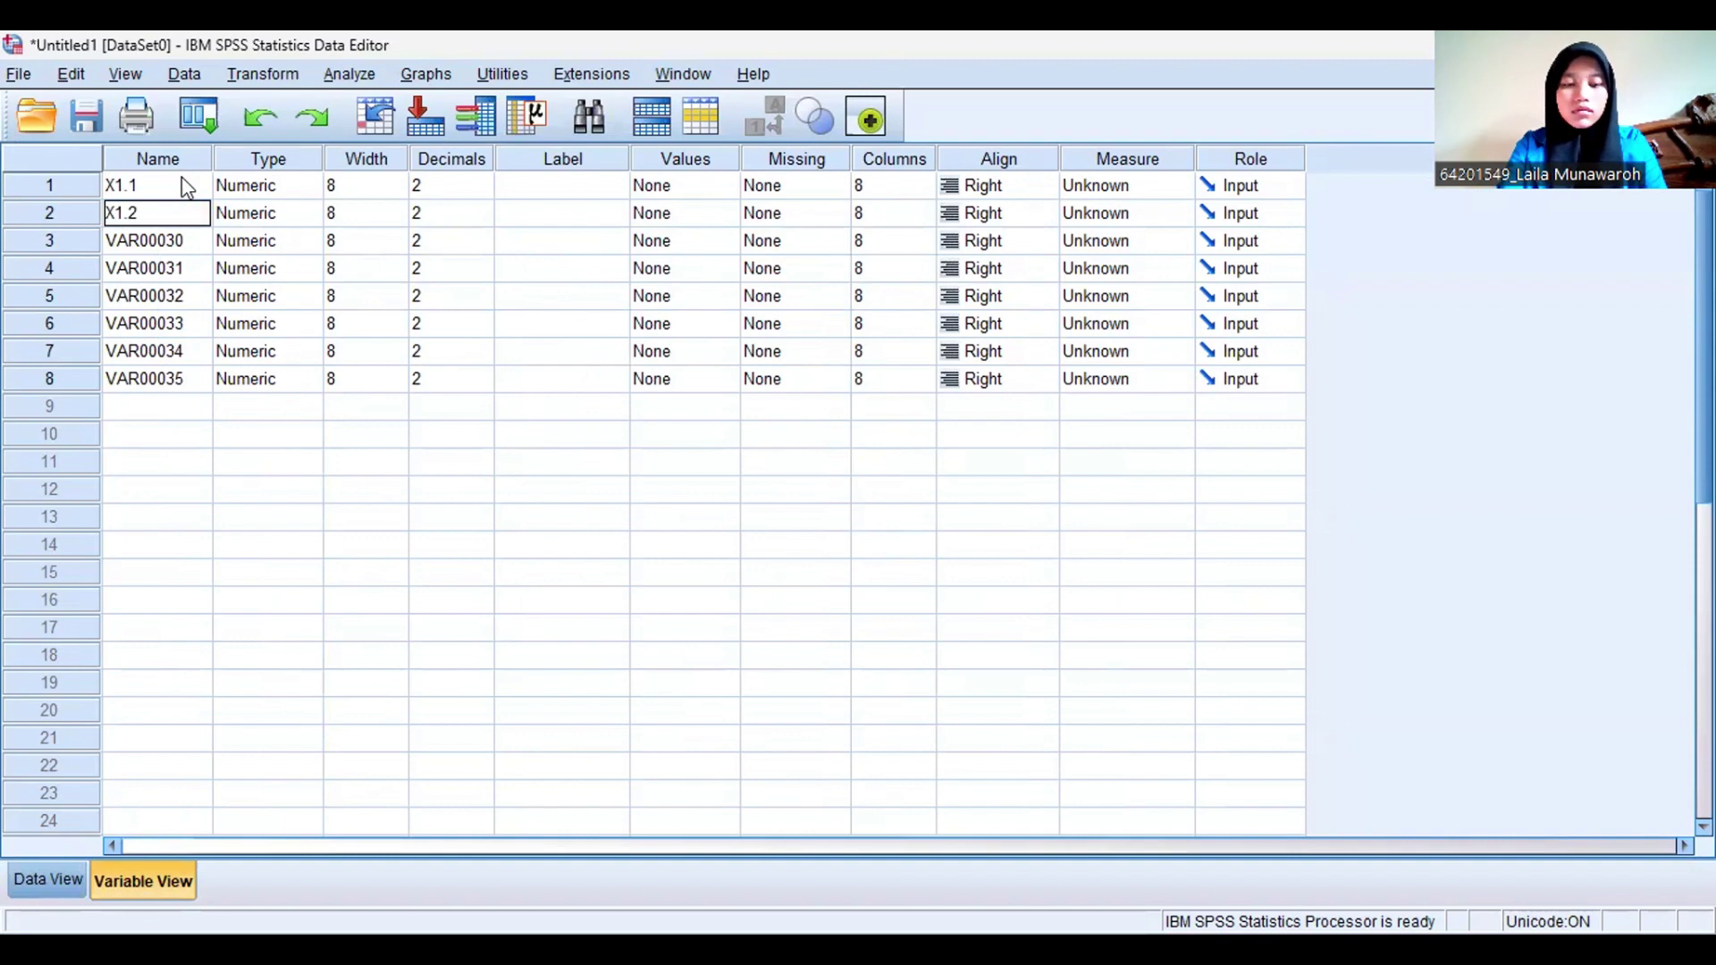
{"action": "key", "text": "Return"}
Rename the third, fourth and fifth variables X1.3, X1.4 and X1.5
{"action": "type", "text": "X1."}
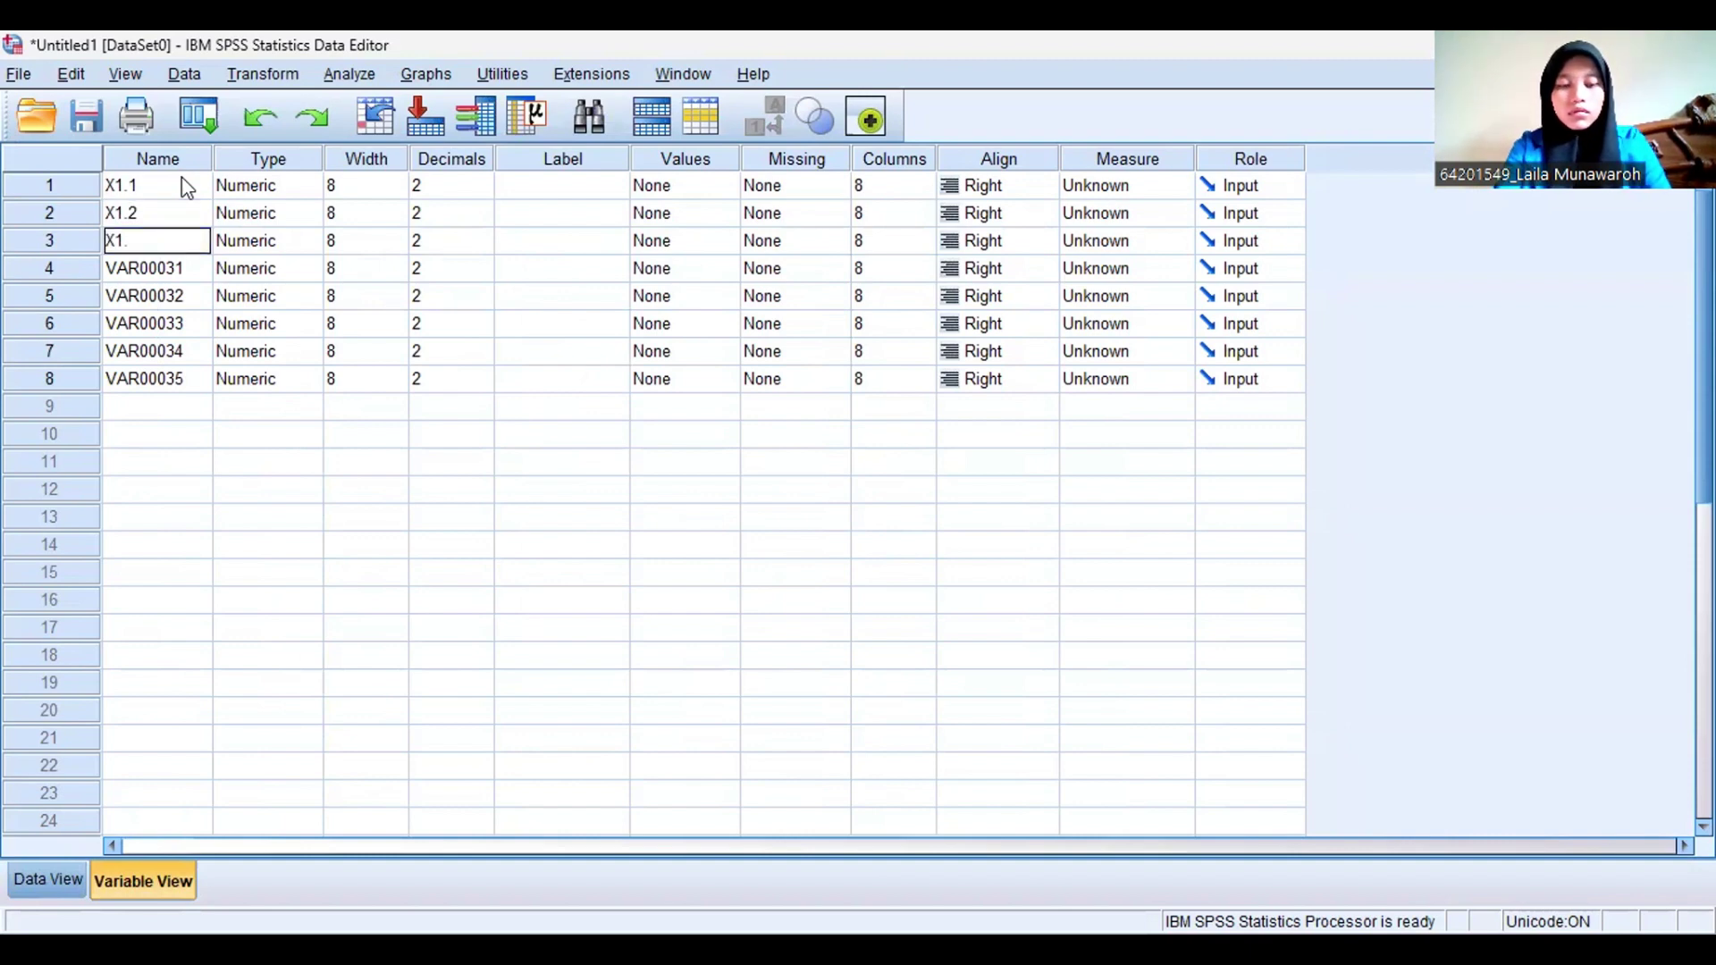
{"action": "type", "text": "3"}
{"action": "key", "text": "Return"}
{"action": "type", "text": "X1.4"}
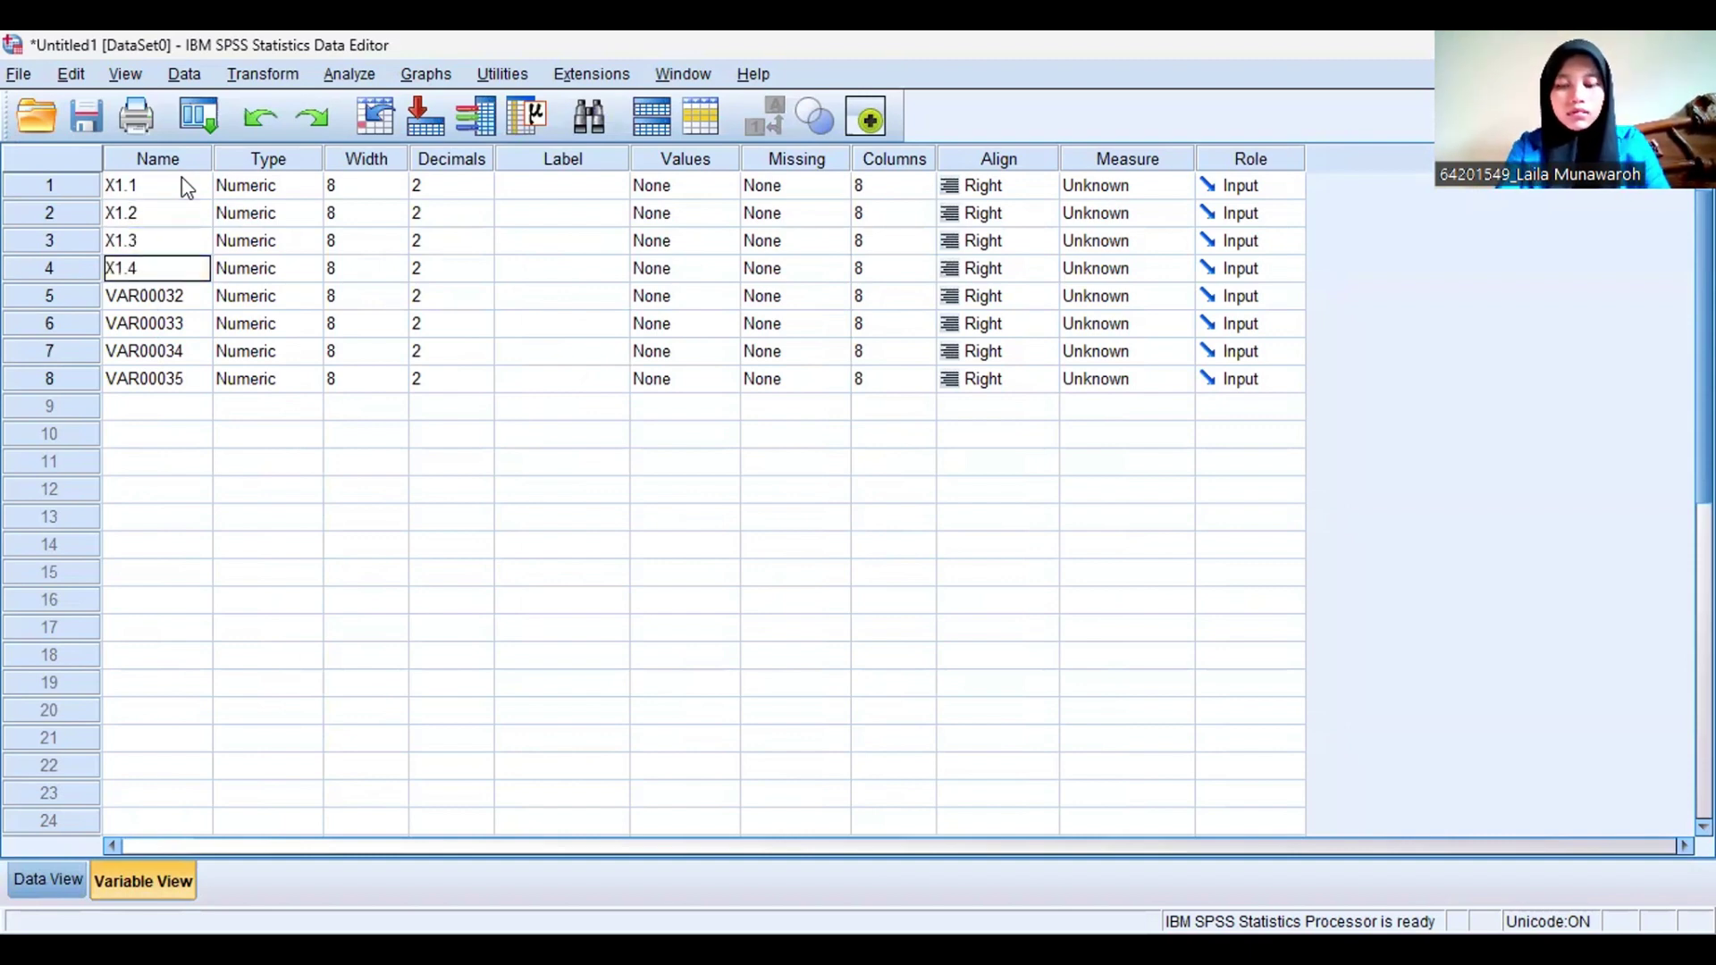
{"action": "key", "text": "Return"}
{"action": "type", "text": "X1.5"}
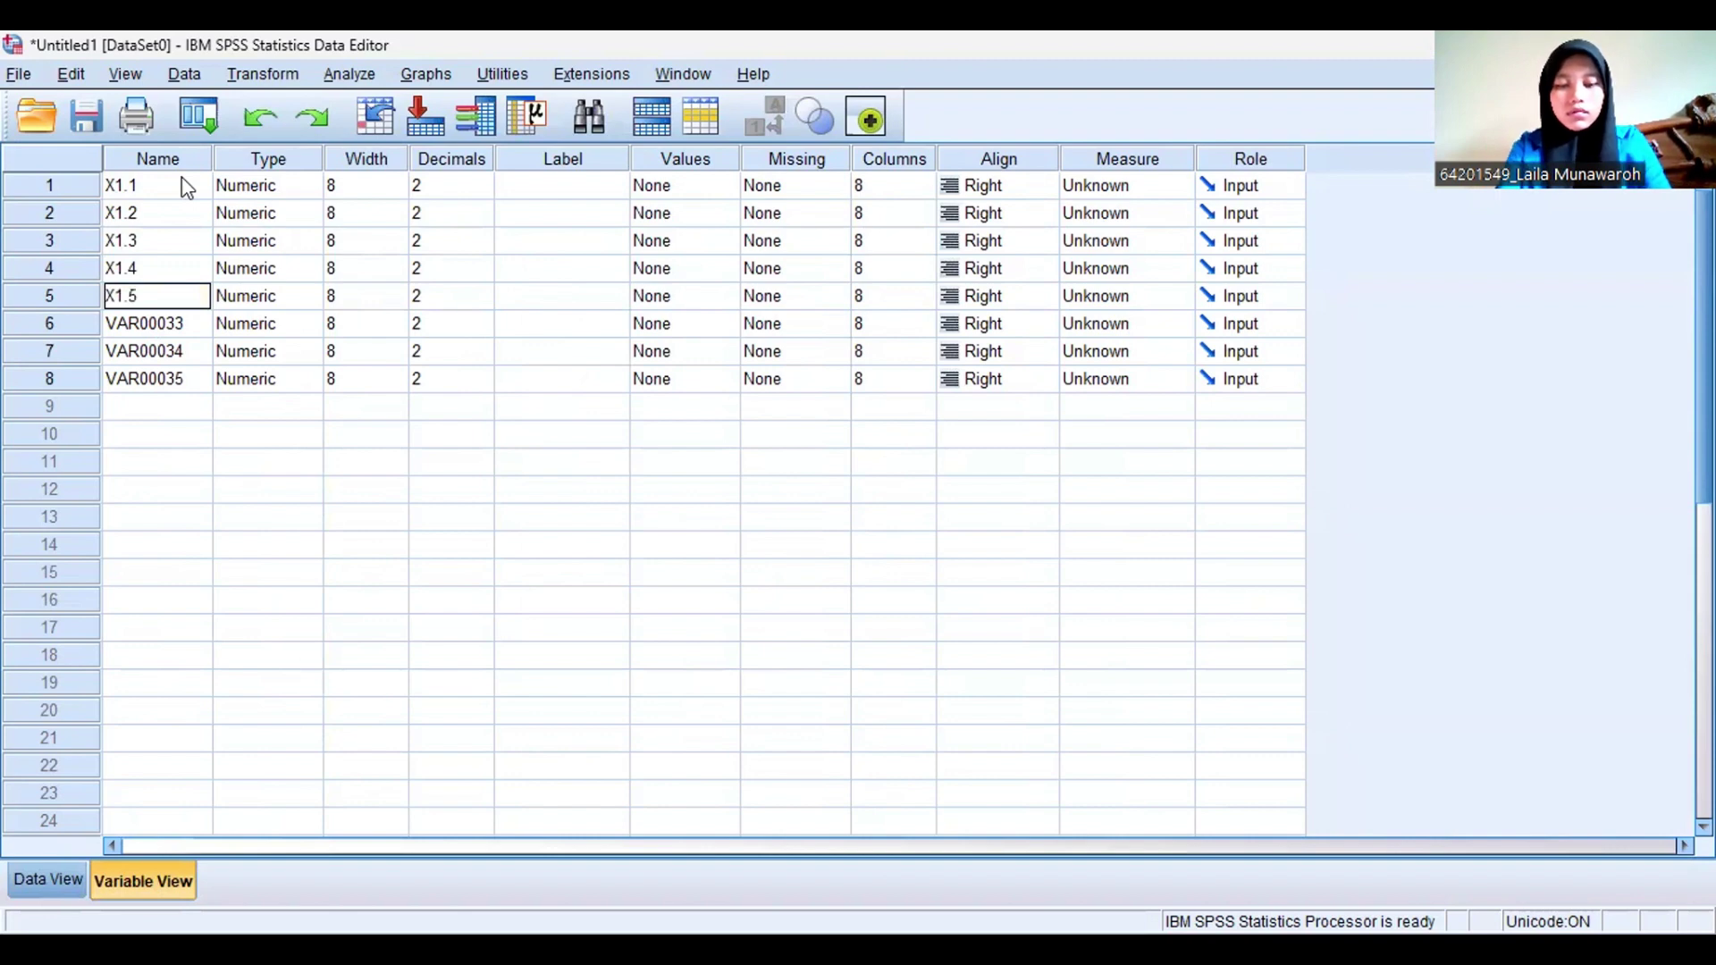
{"action": "key", "text": "Return"}
Rename the last three variables X1.7, X1.8 and X, and return to the data sheet
{"action": "type", "text": "X1"}
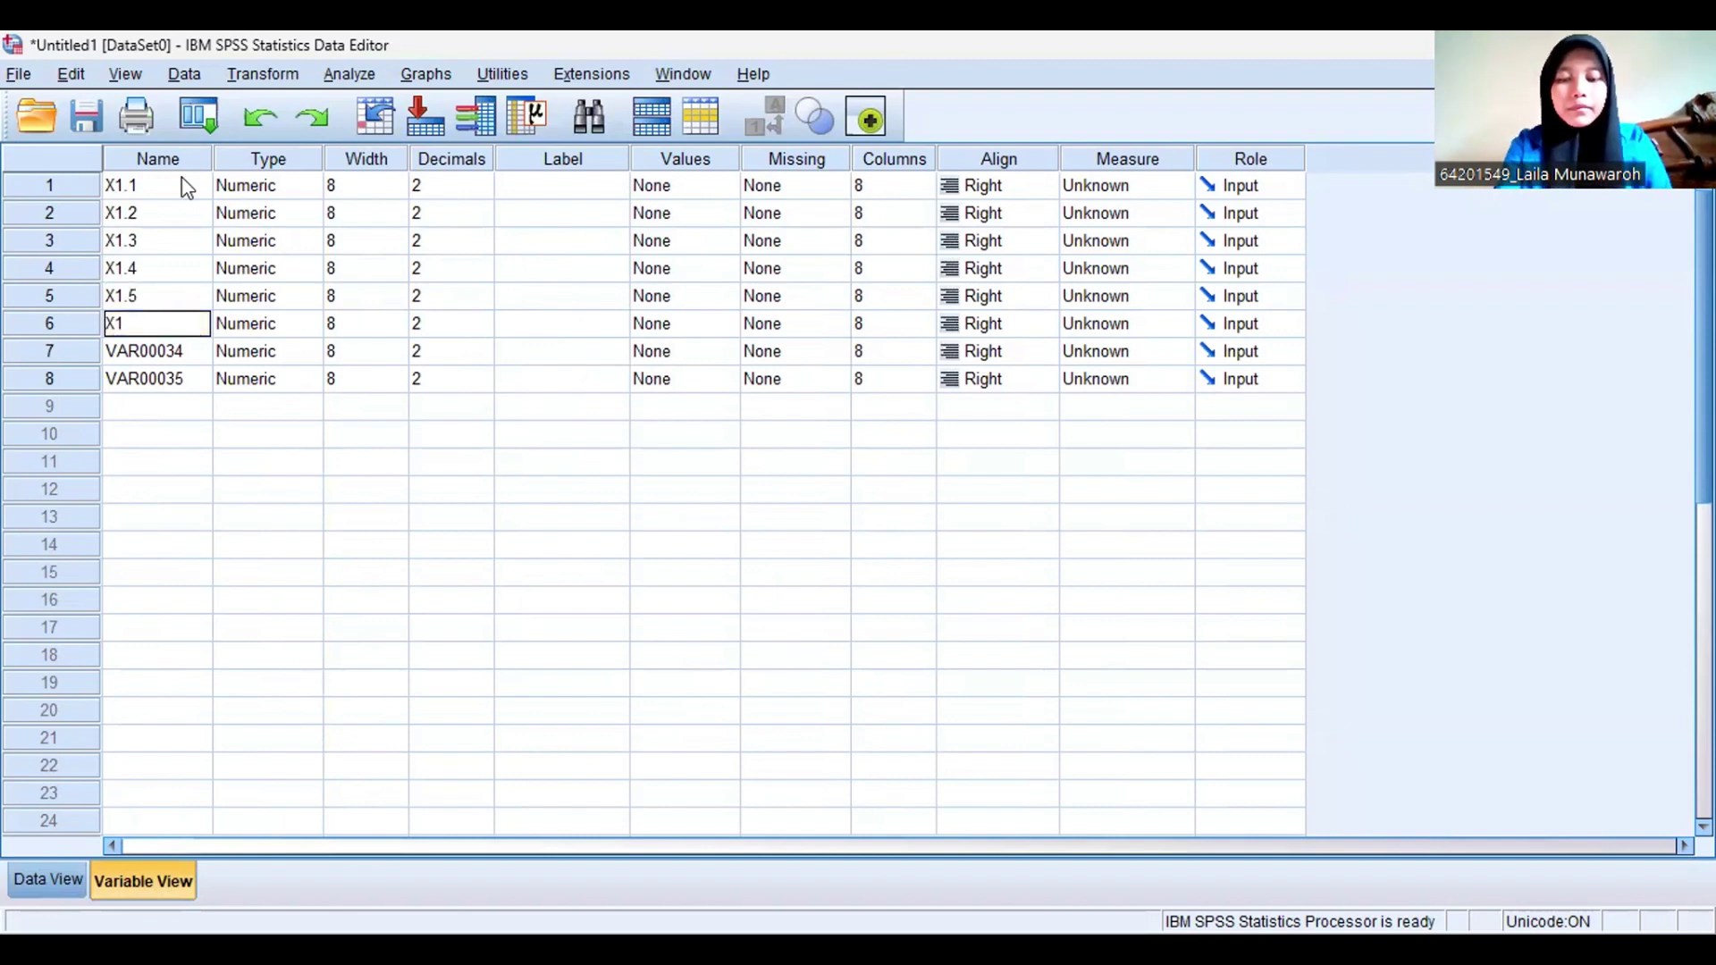
{"action": "type", "text": "7"}
{"action": "key", "text": "Return"}
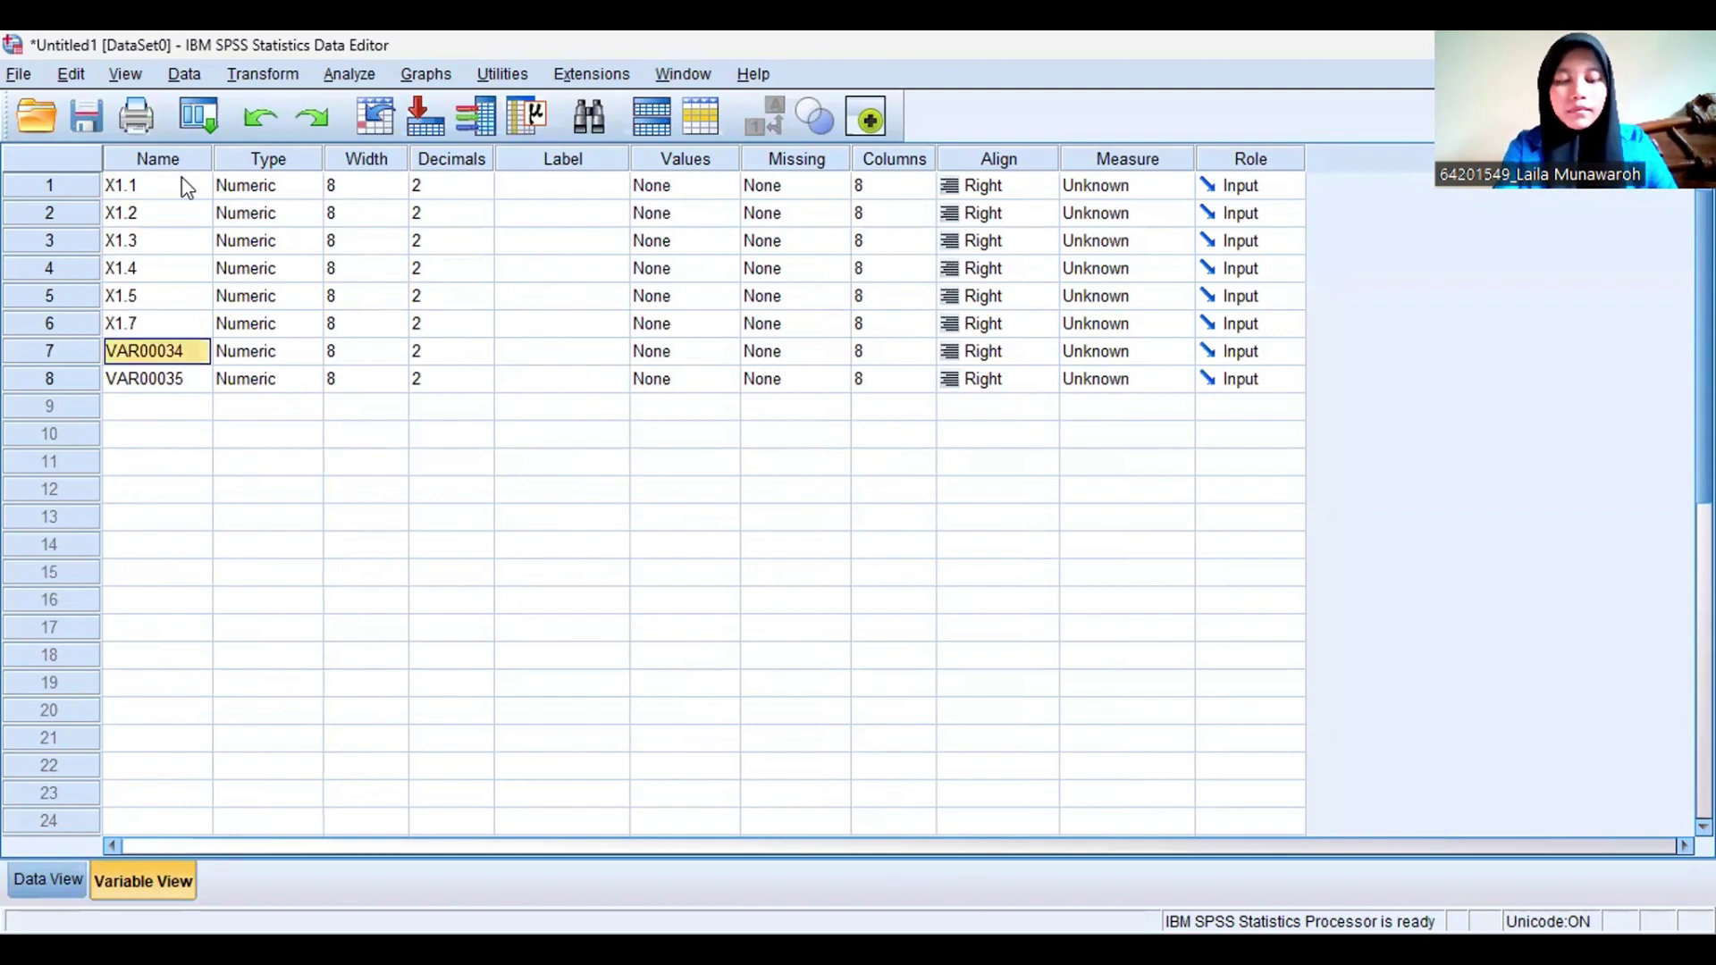
{"action": "type", "text": "X1.8"}
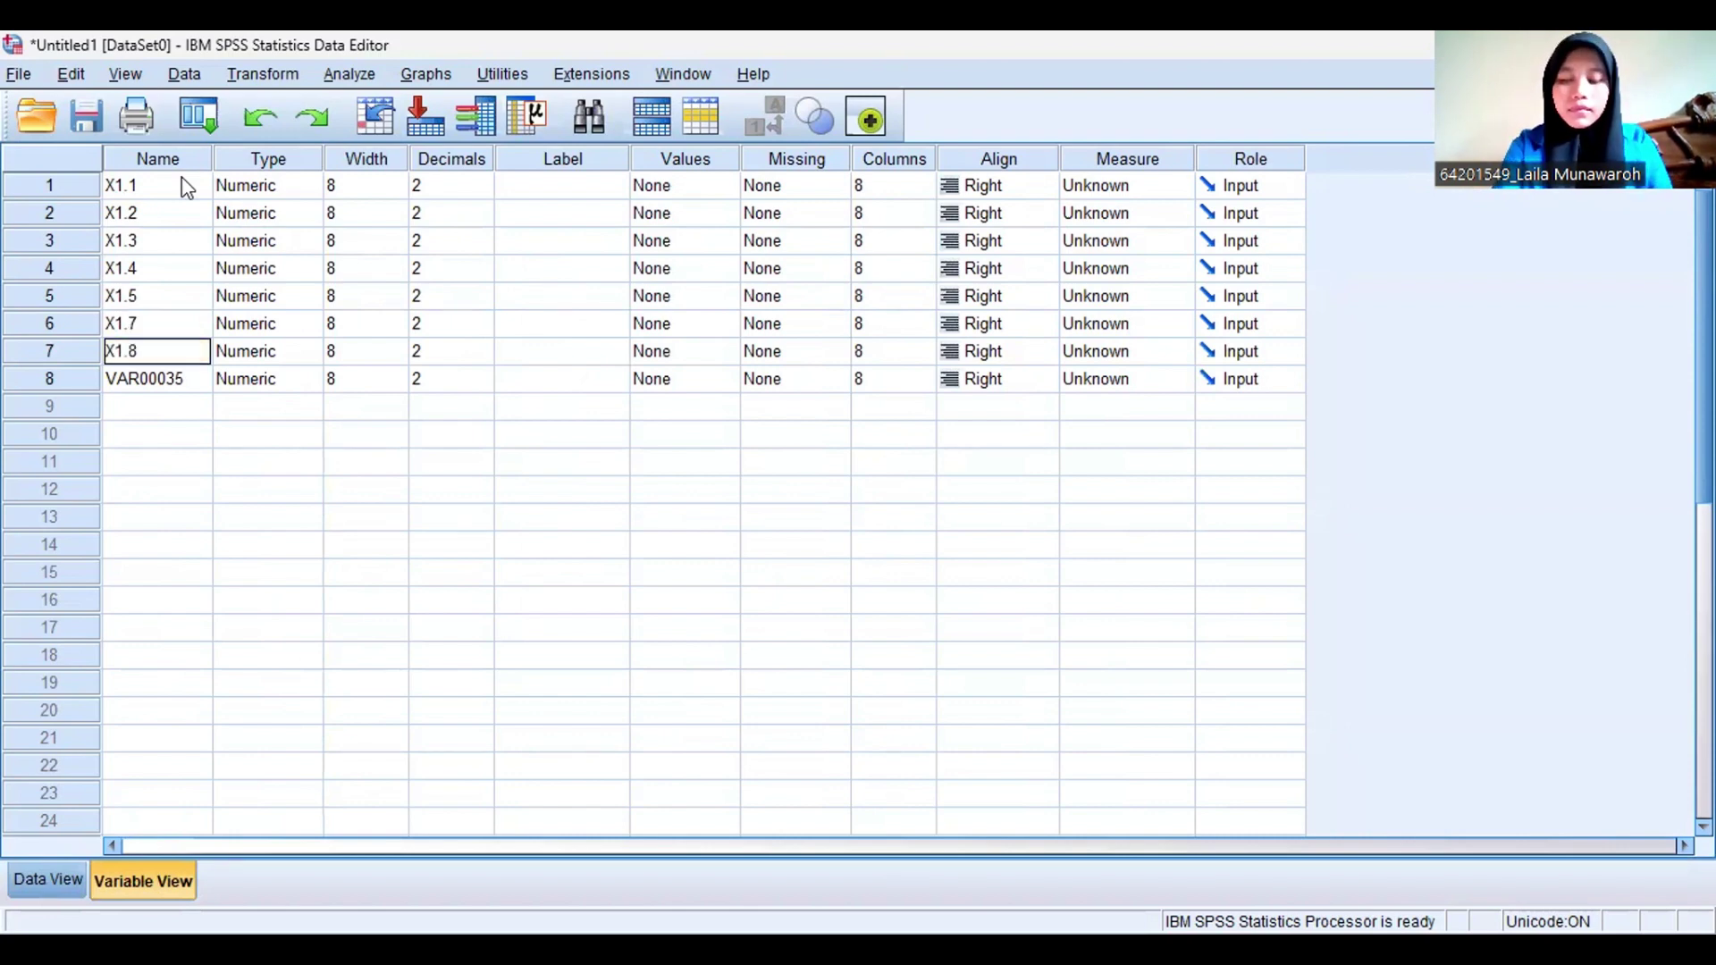
{"action": "key", "text": "Return"}
{"action": "type", "text": "X"}
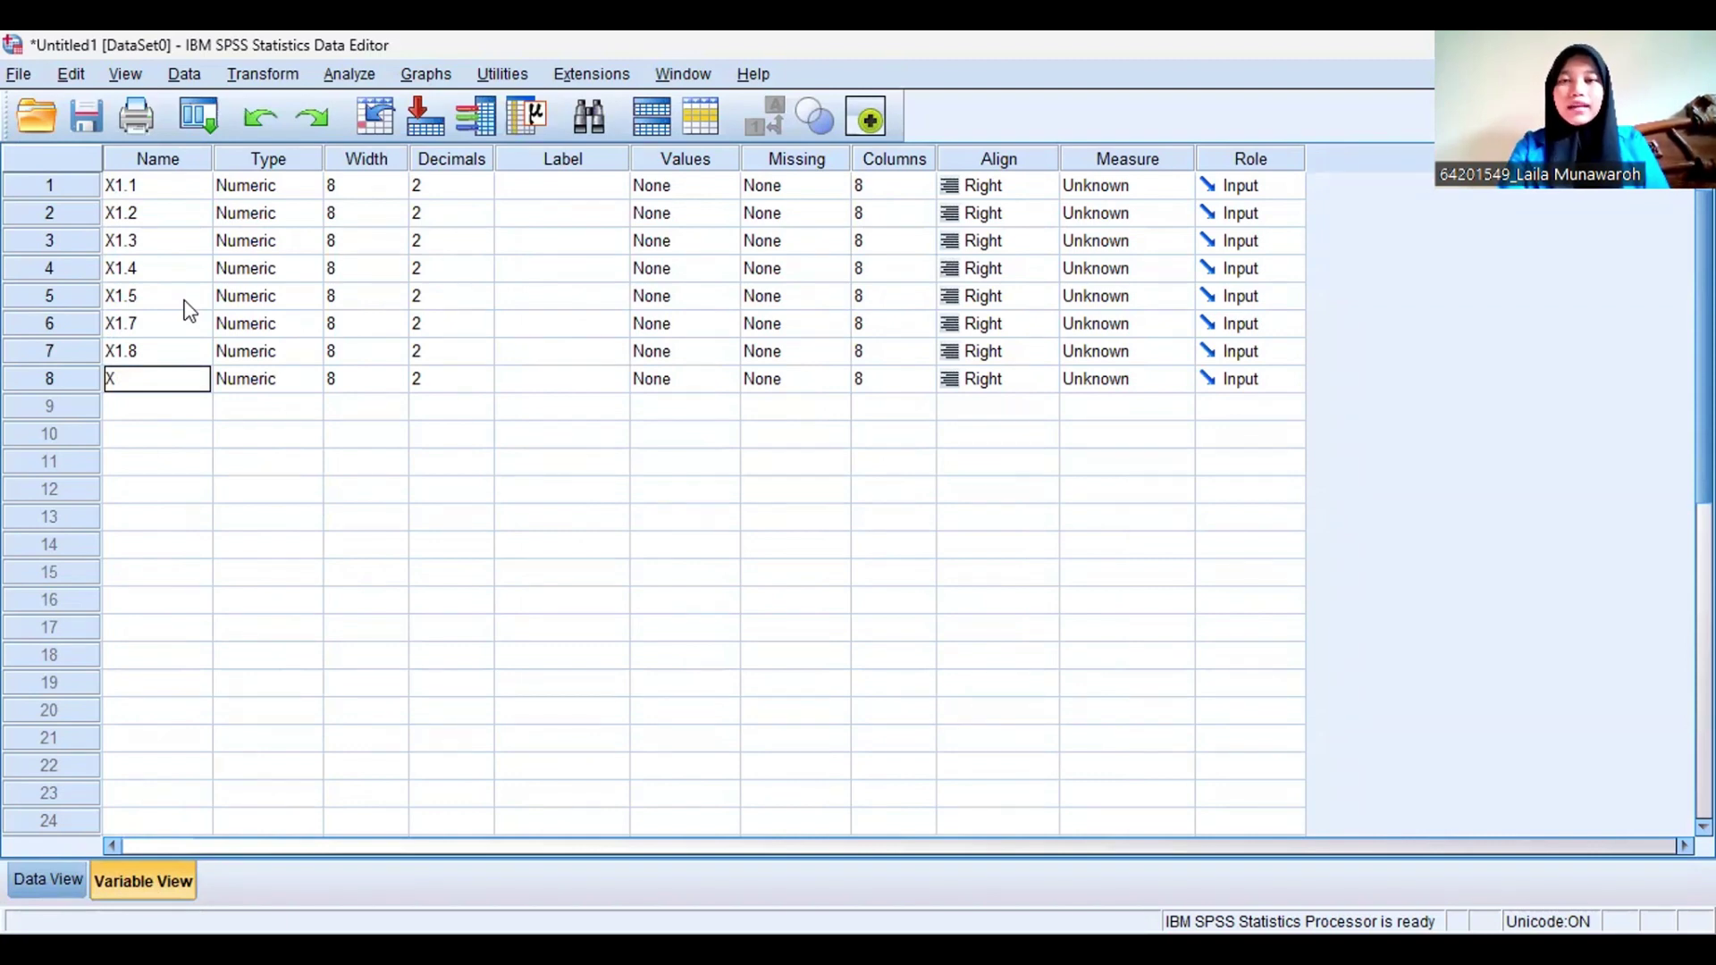
{"action": "left_click", "coordinate": [51, 881]}
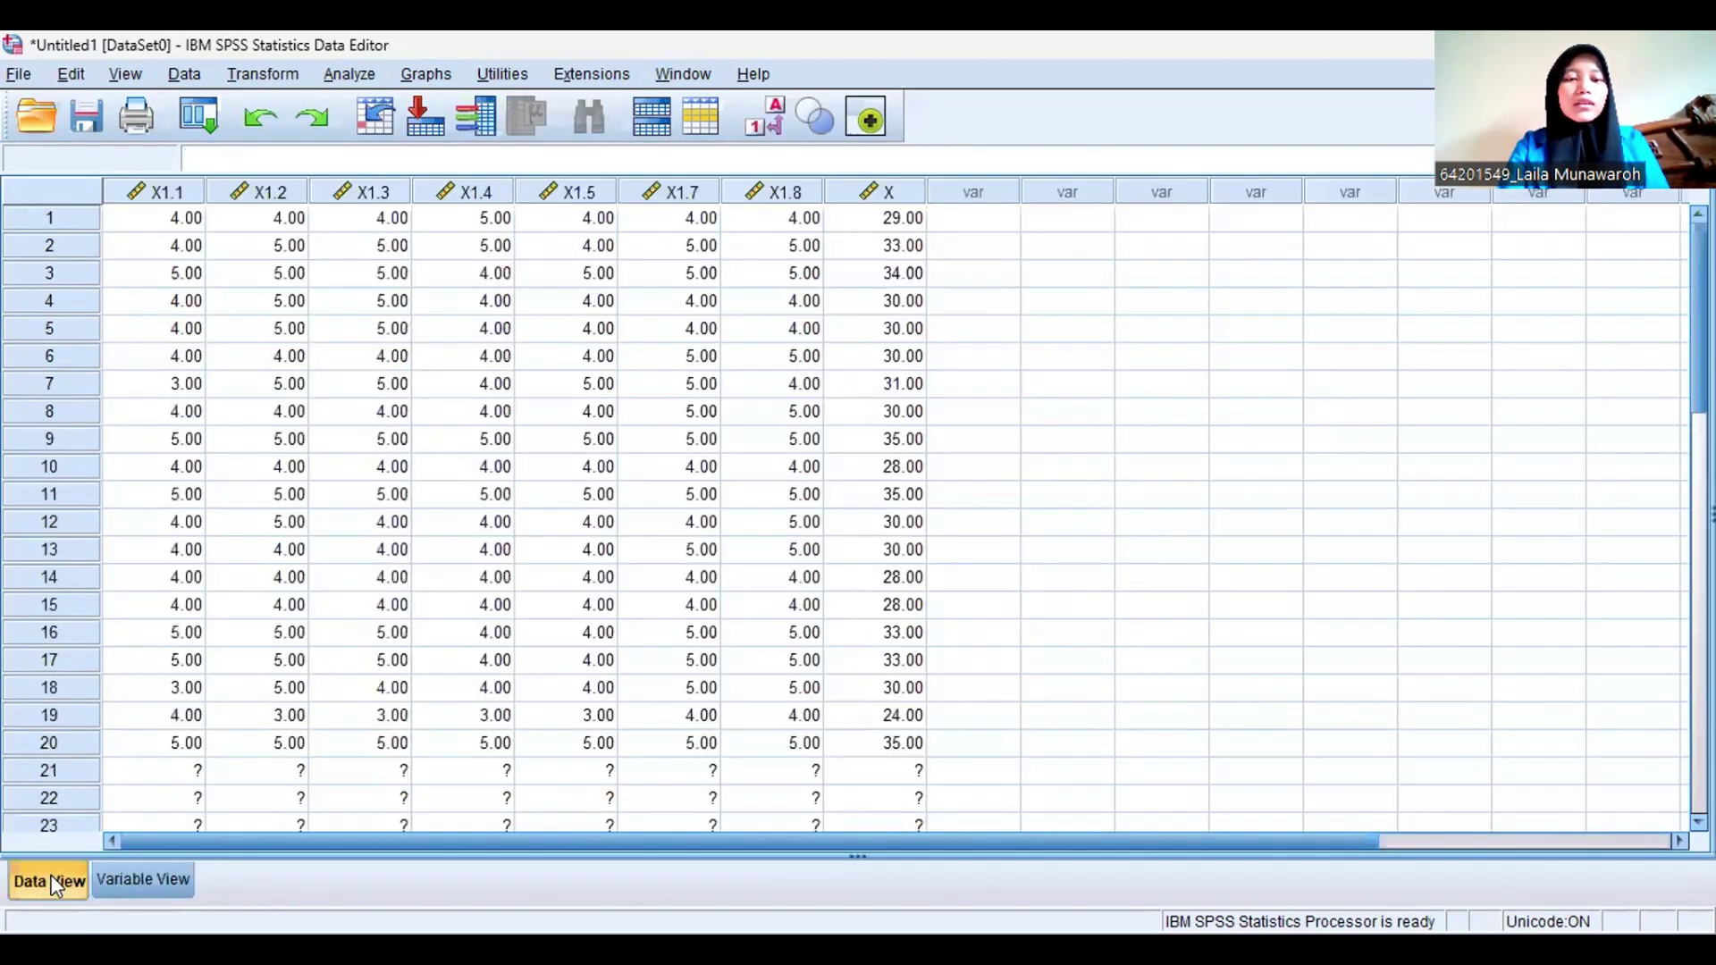
Set up a Reliability Analysis with the Alpha model using X1.1 to X1.5, X1.7 and X1.8 as items, leaving out the total X
{"action": "left_click", "coordinate": [366, 77]}
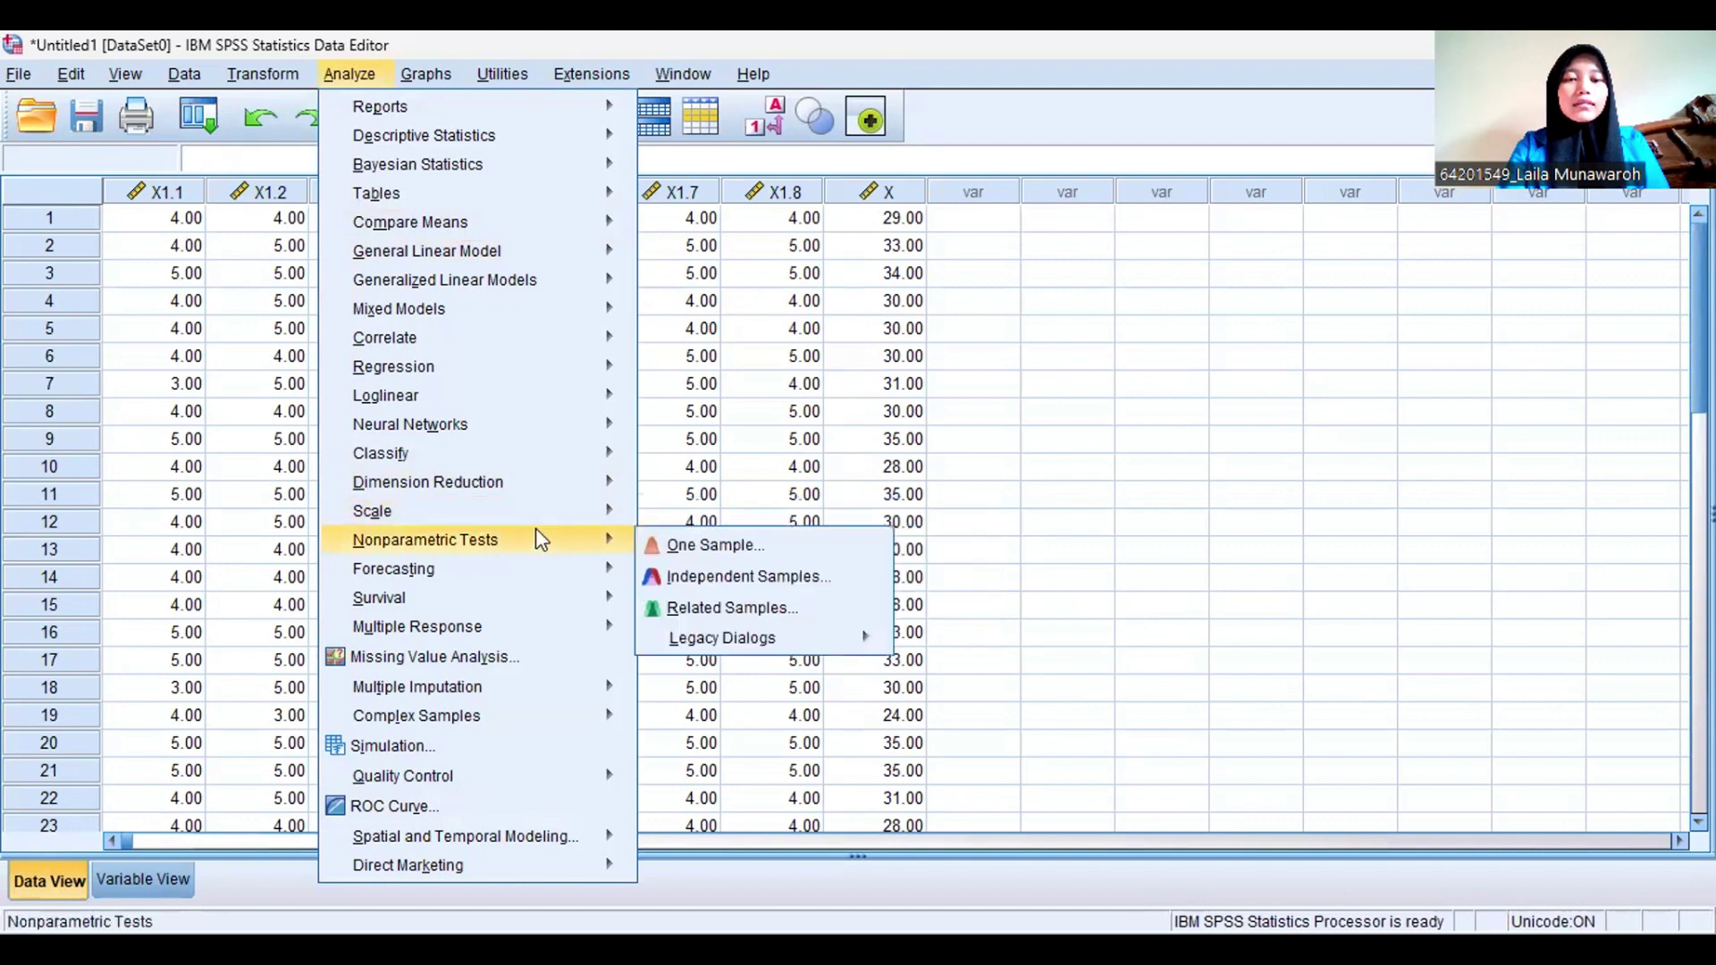
{"action": "mouse_move", "coordinate": [571, 523]}
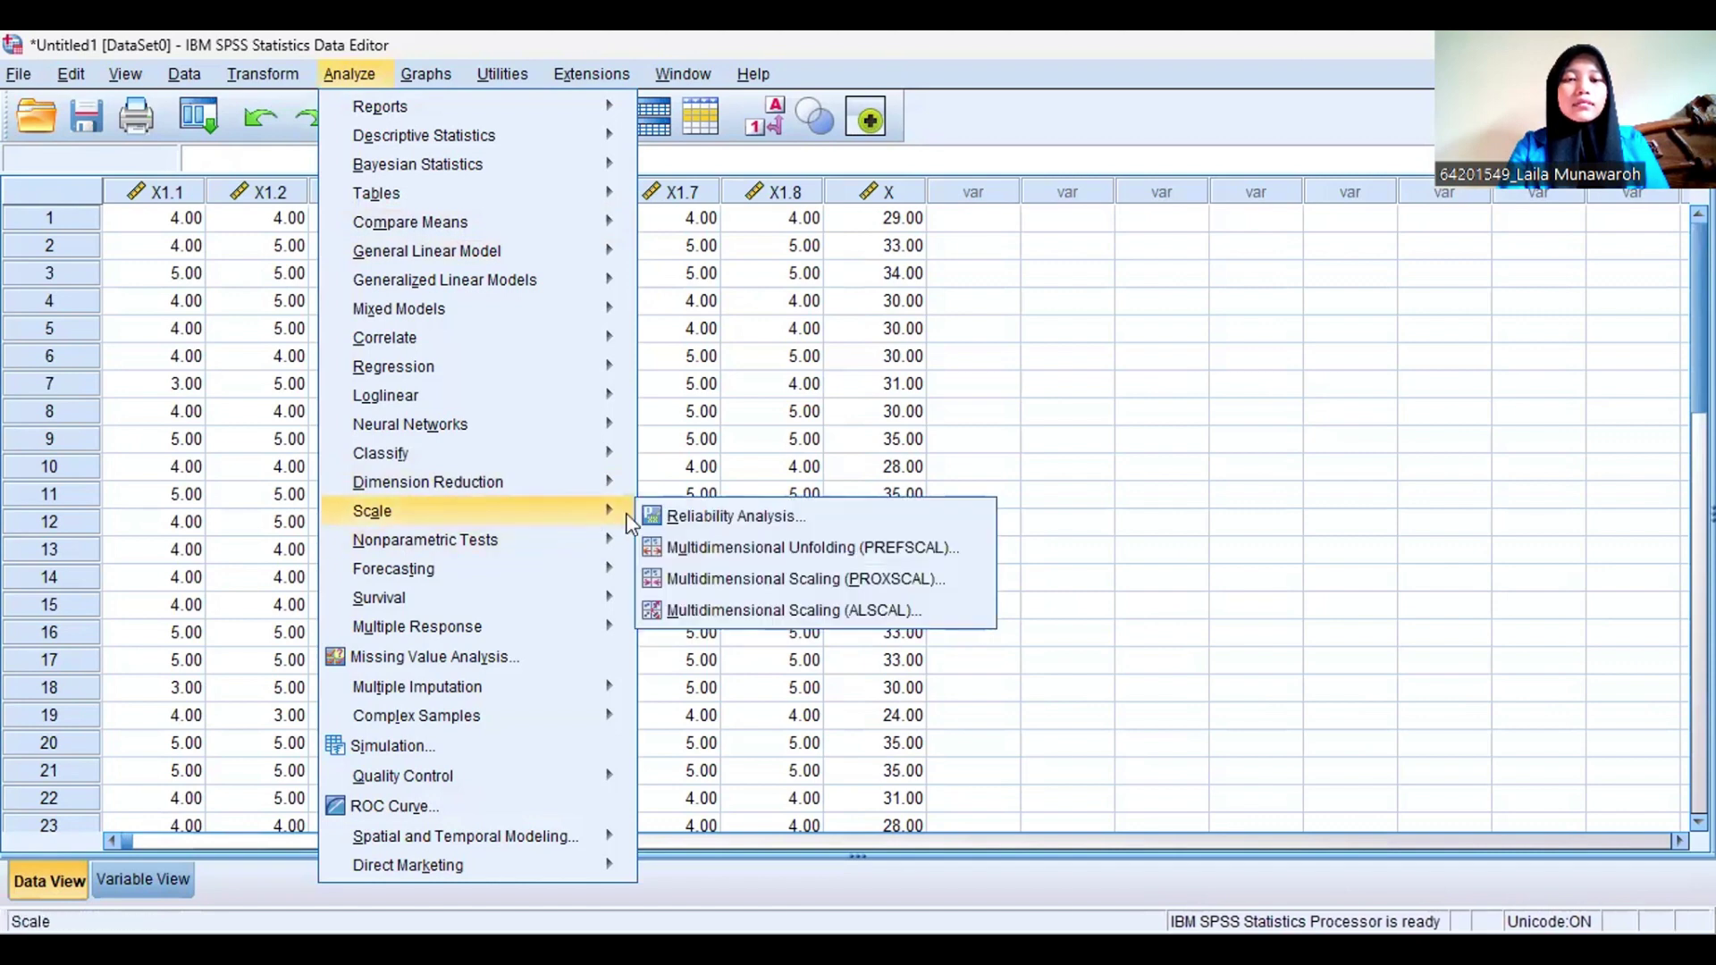
{"action": "left_click", "coordinate": [686, 520]}
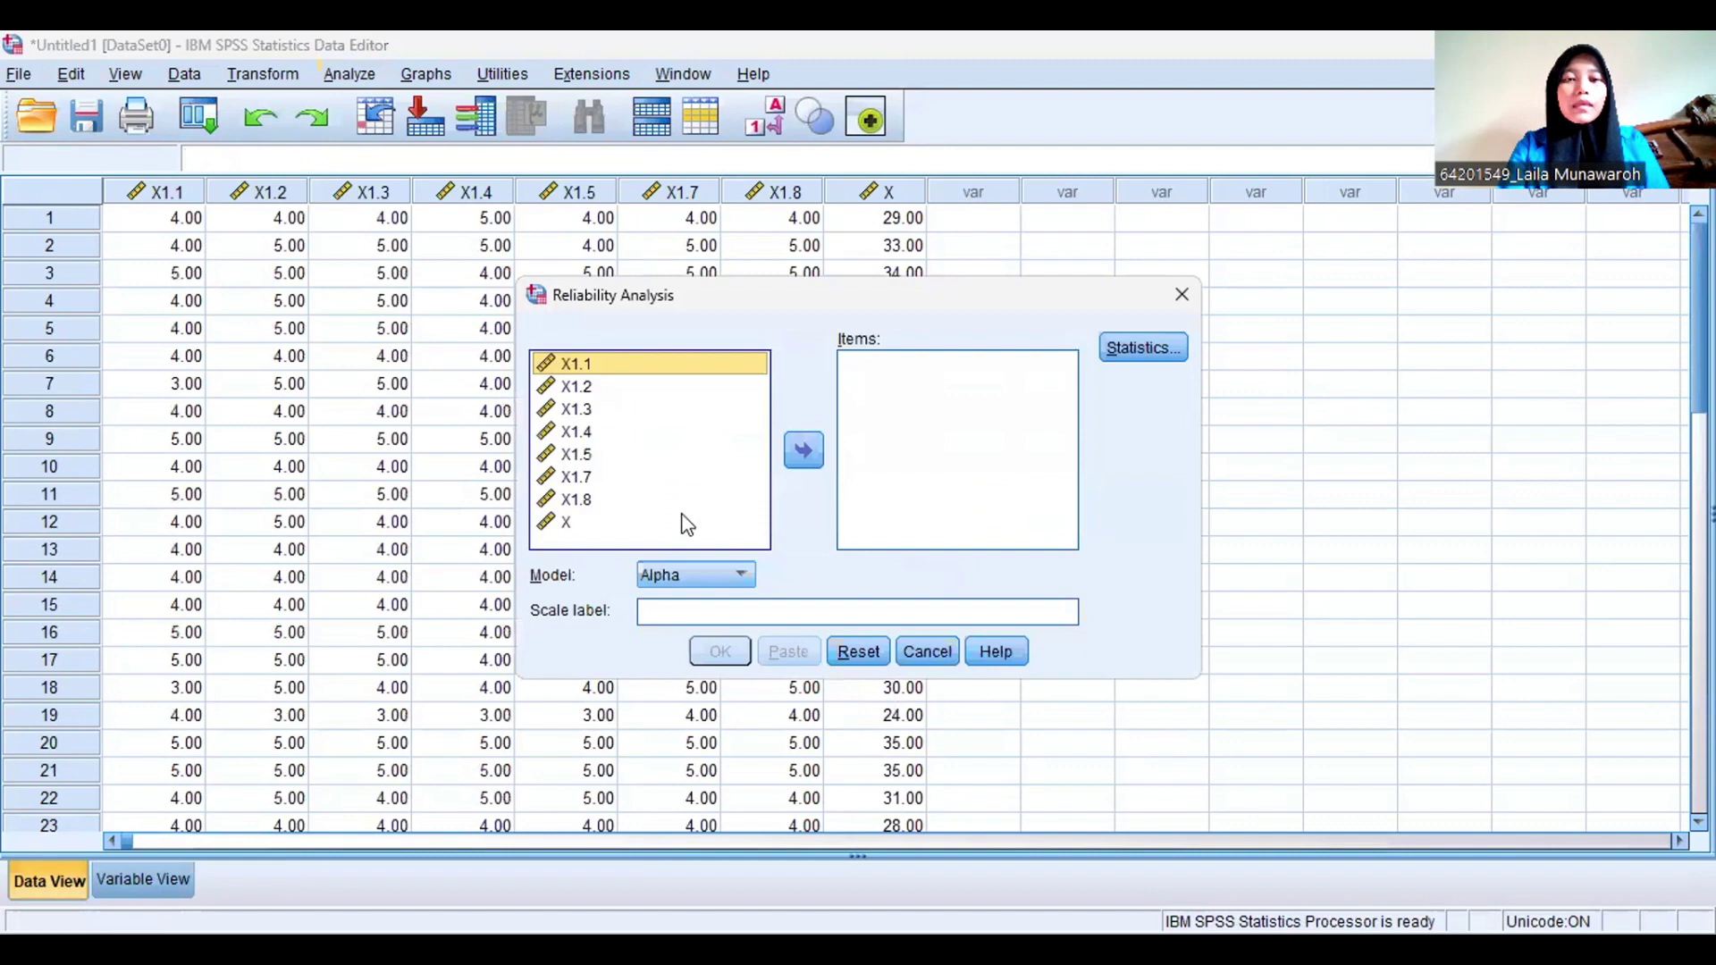
{"action": "left_click", "coordinate": [592, 456]}
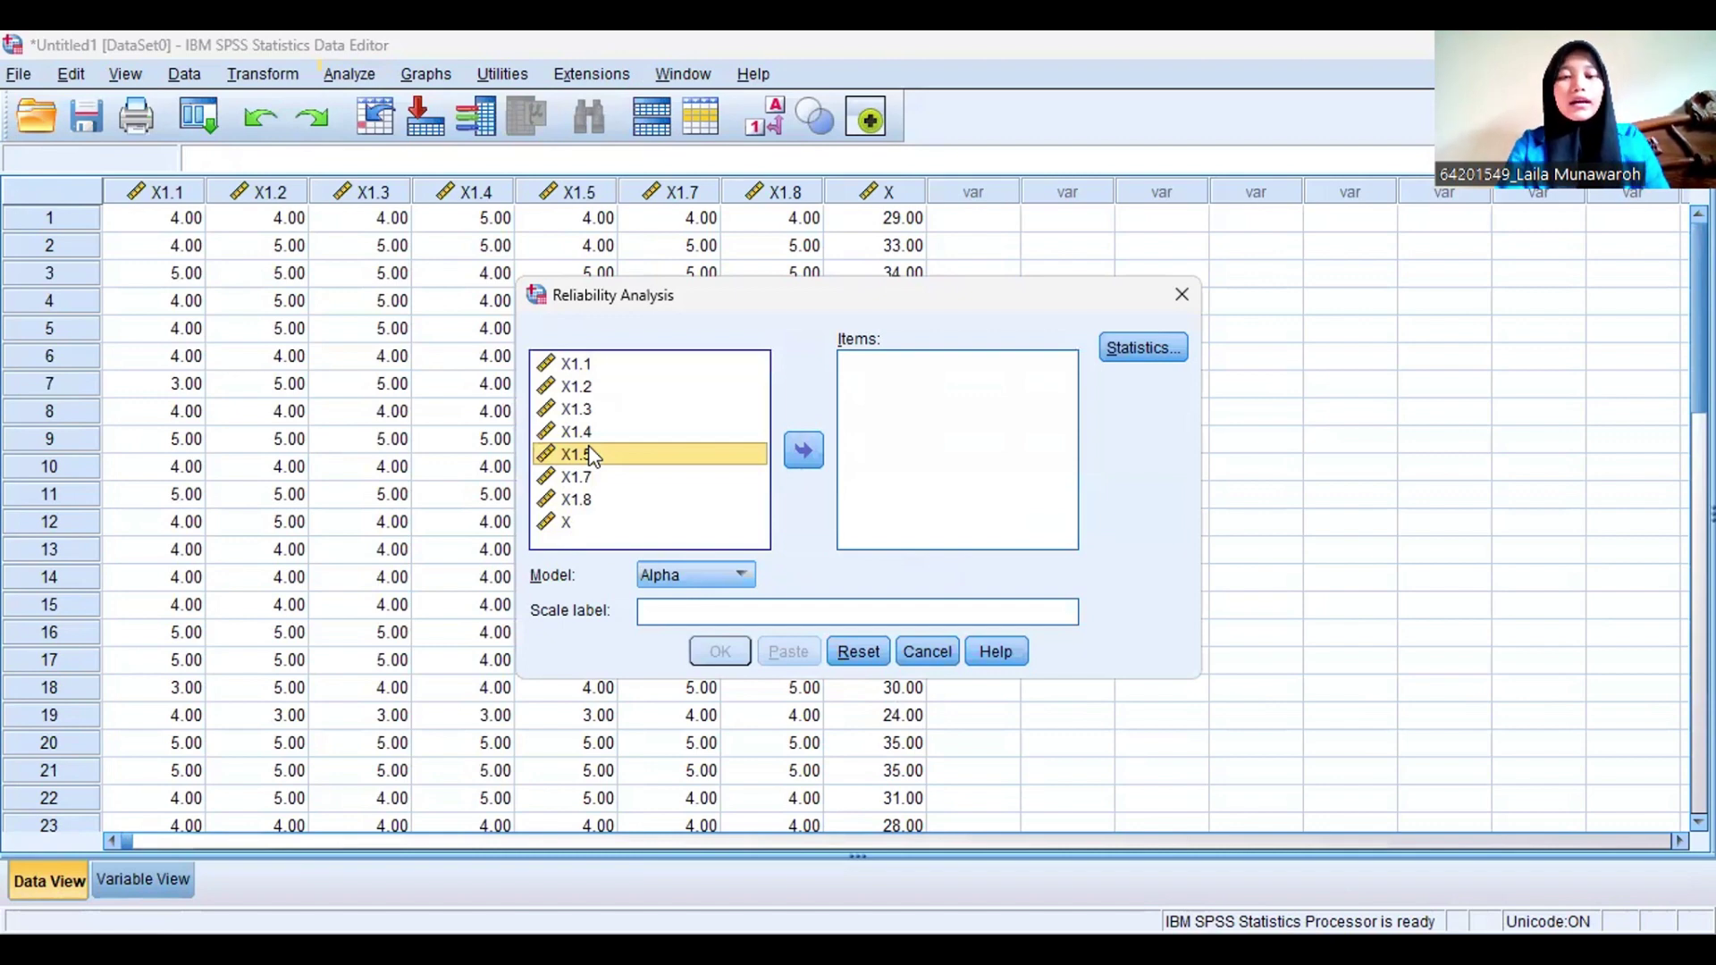
{"action": "key", "text": "ctrl+a"}
{"action": "left_click", "coordinate": [801, 450]}
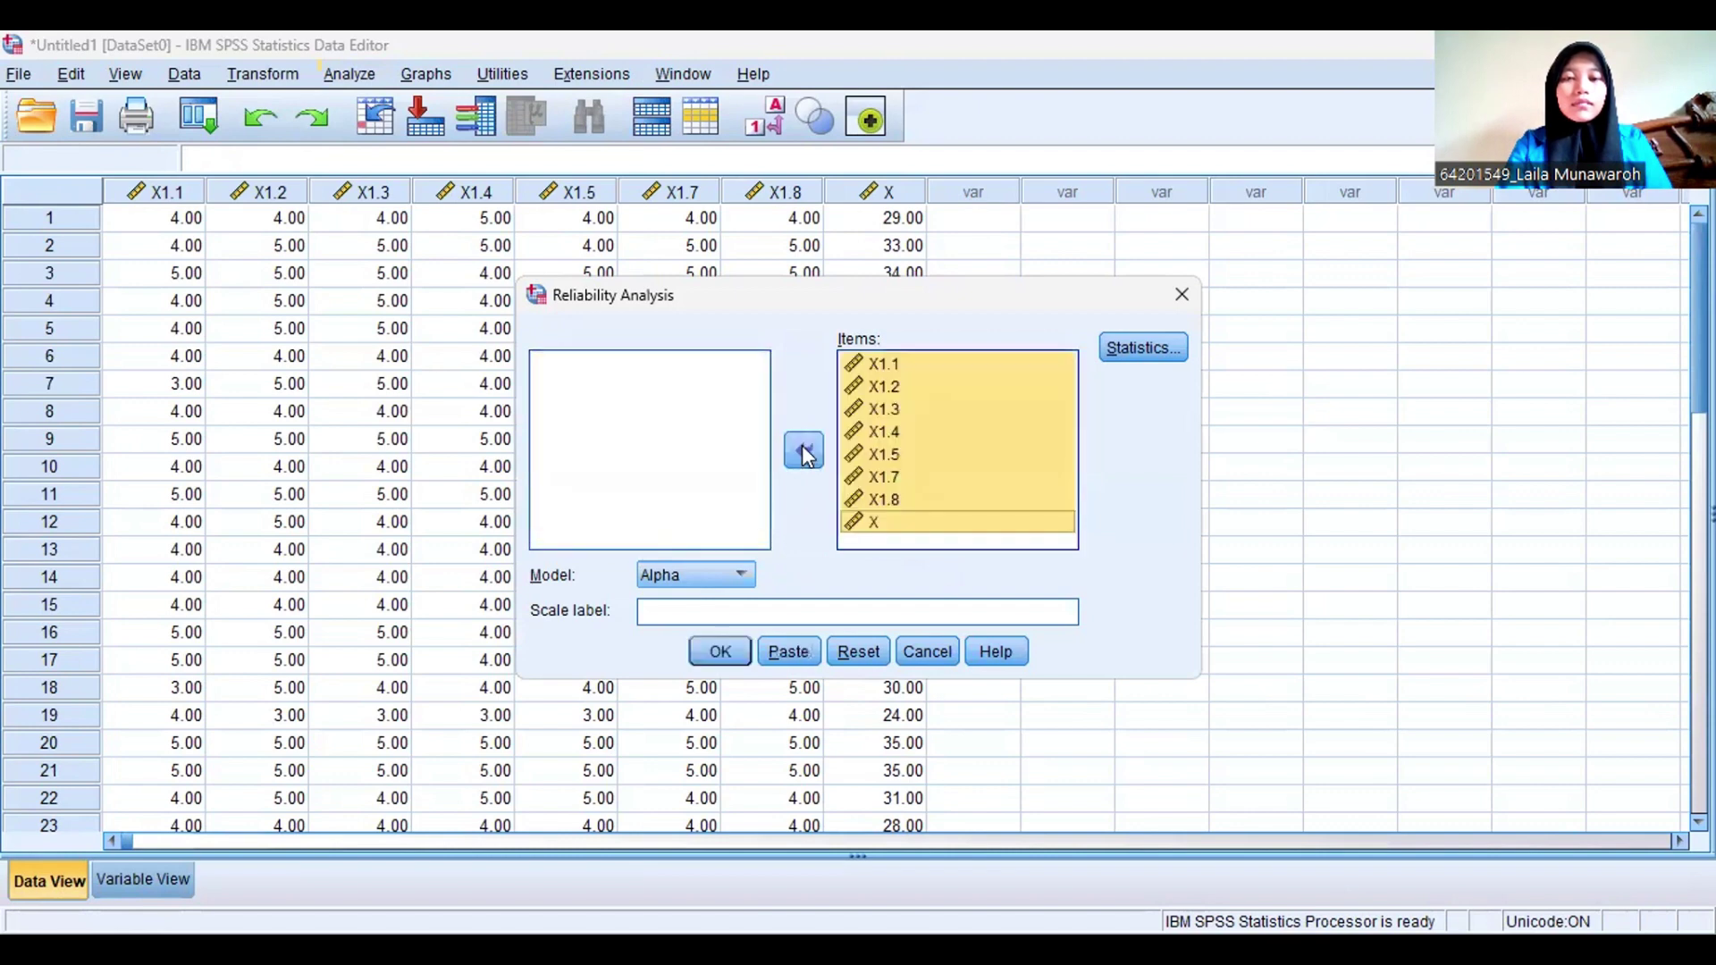
{"action": "left_click", "coordinate": [891, 525]}
{"action": "left_click", "coordinate": [809, 452]}
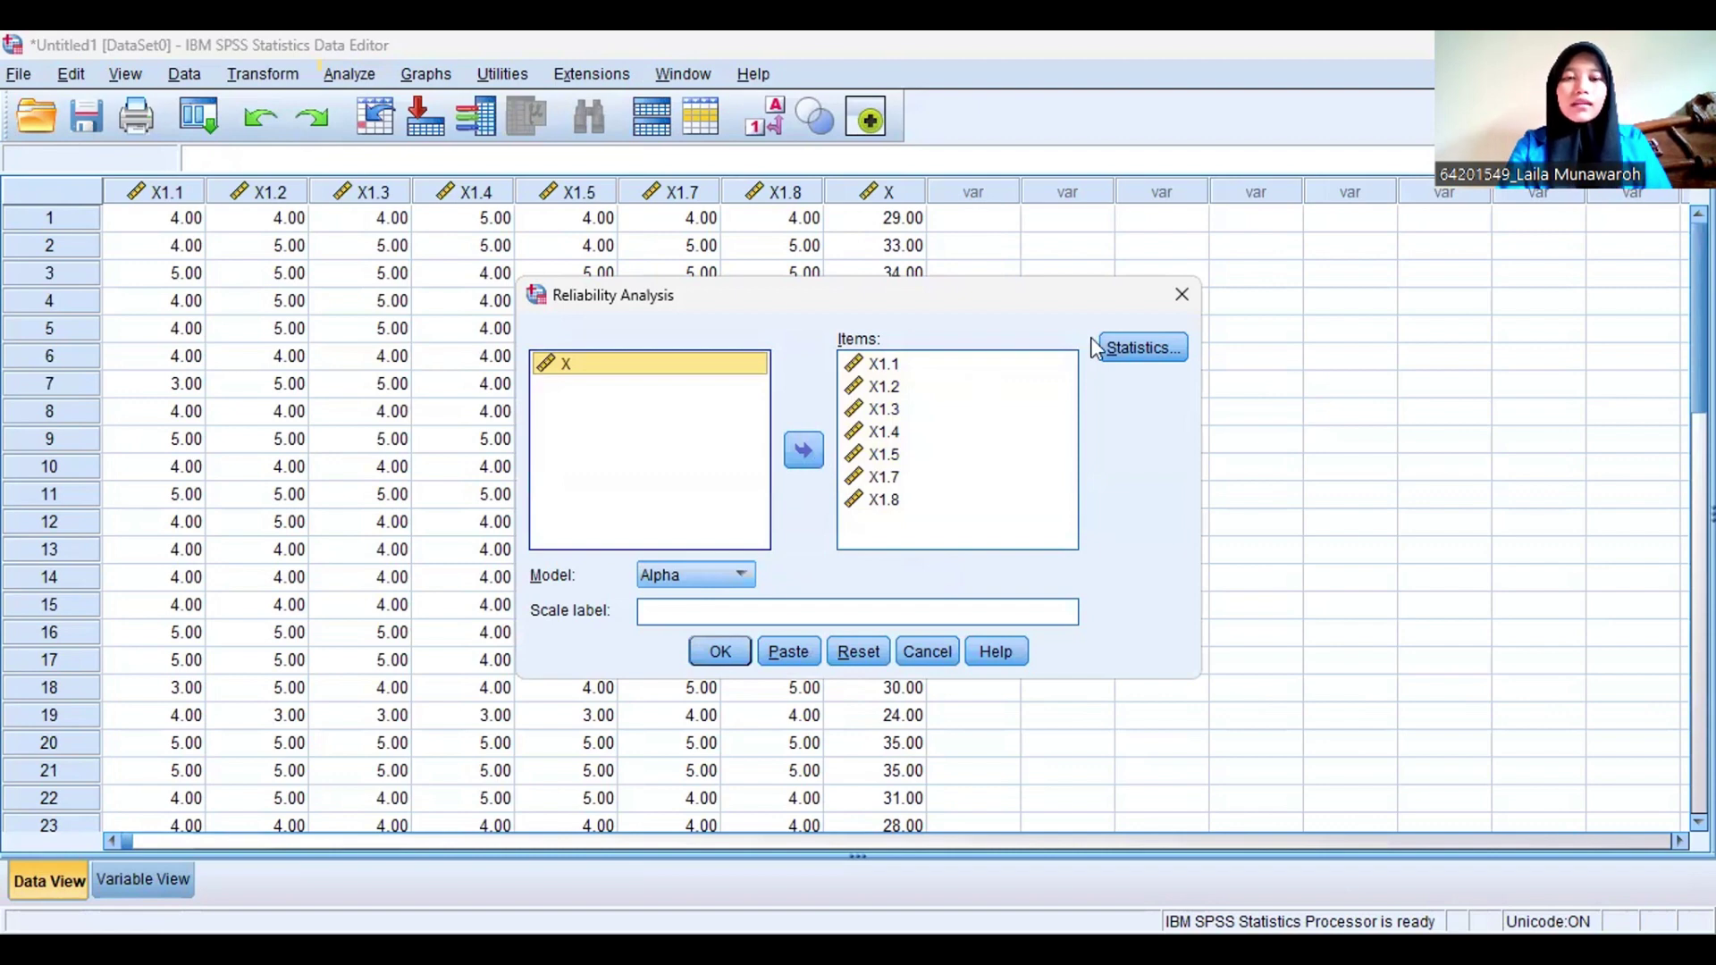
Include descriptives for item, scale and scale if item deleted plus inter-item correlations, and run the reliability analysis
{"action": "left_click", "coordinate": [1133, 356]}
{"action": "left_click", "coordinate": [1135, 356]}
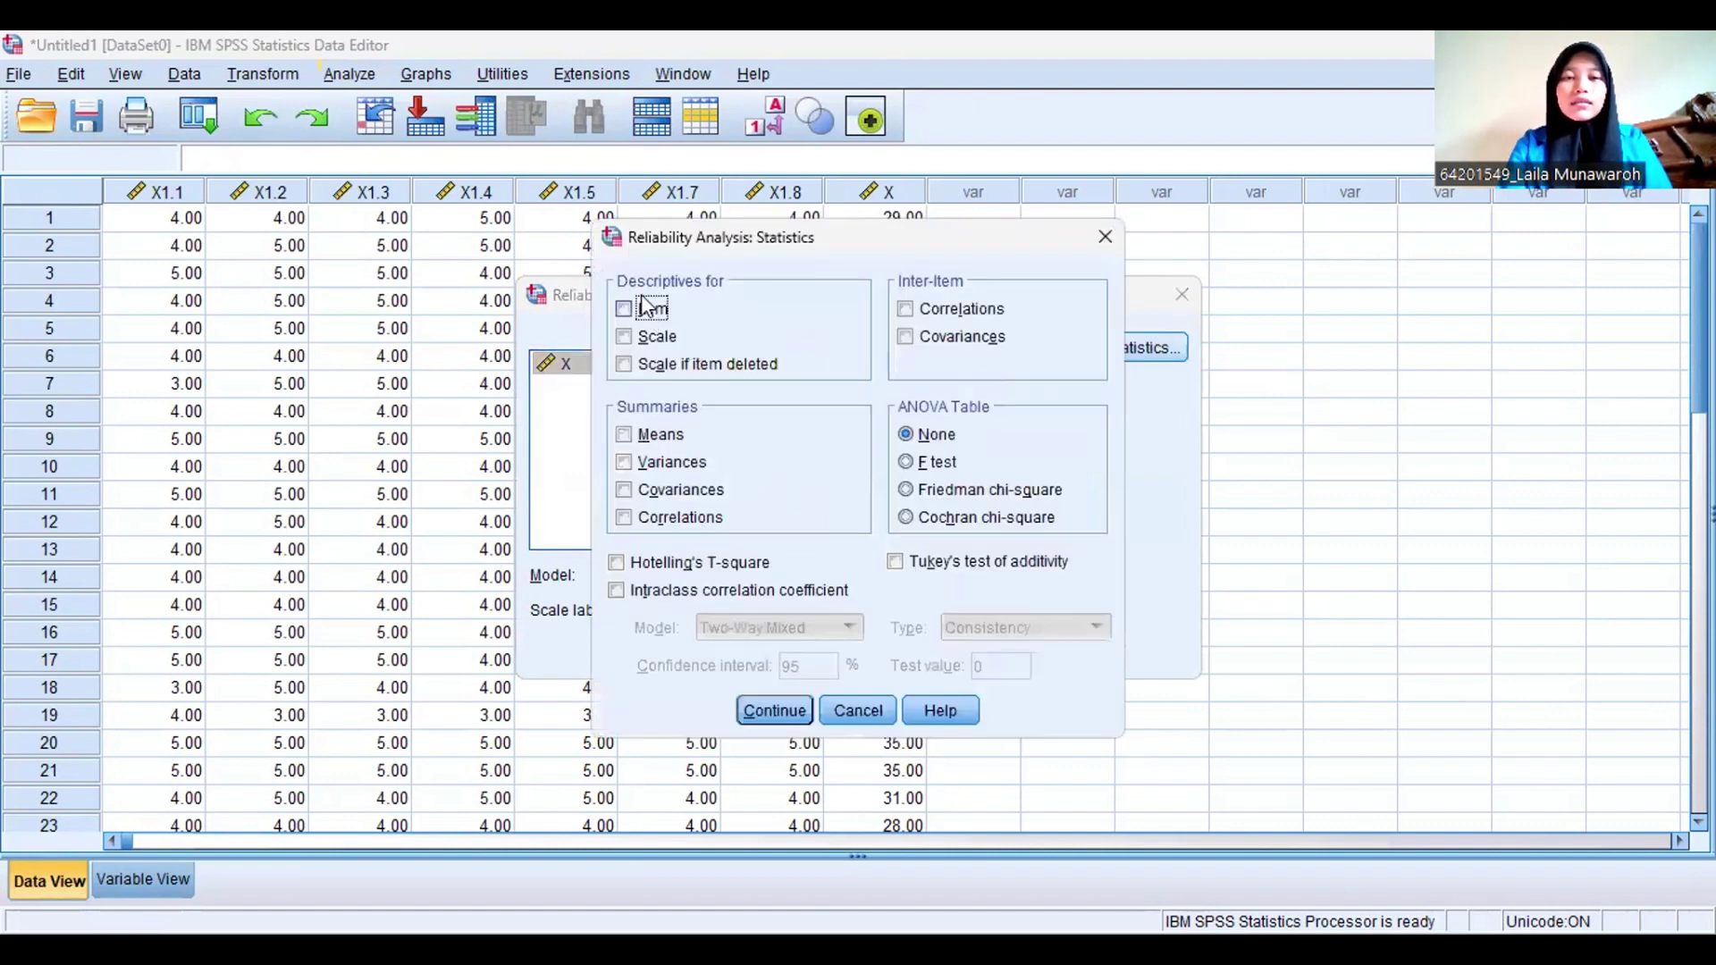
{"action": "left_click", "coordinate": [623, 310]}
{"action": "left_click", "coordinate": [624, 337]}
{"action": "left_click", "coordinate": [625, 368]}
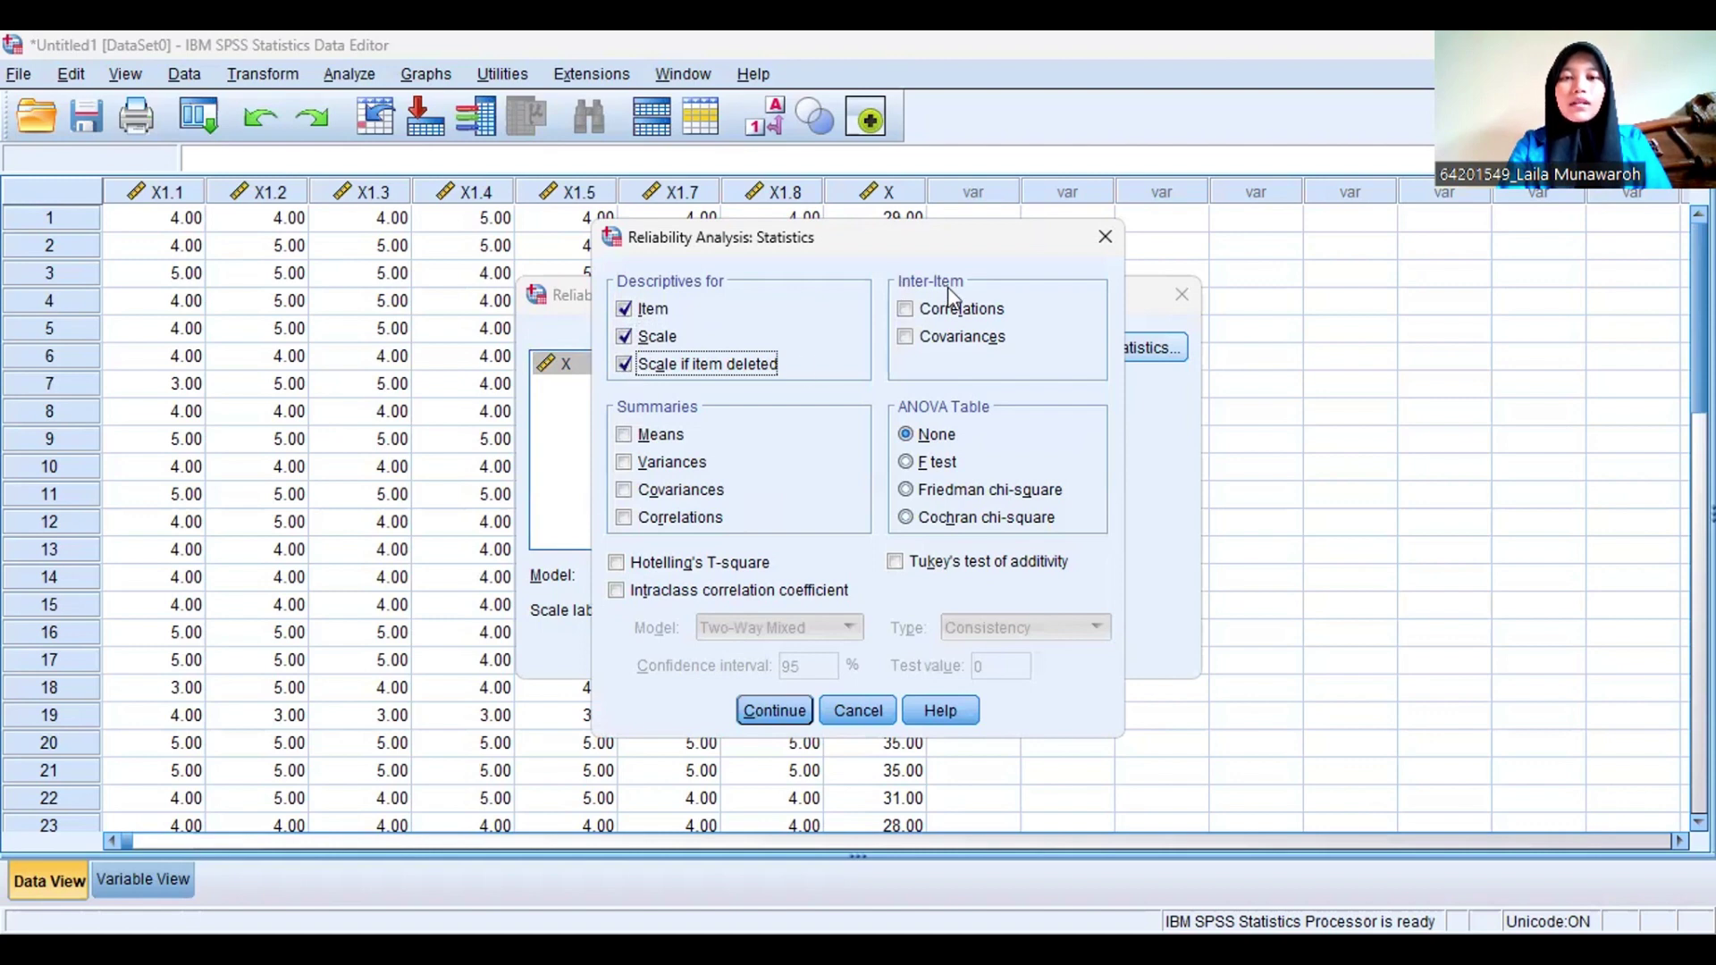
{"action": "left_click", "coordinate": [901, 309]}
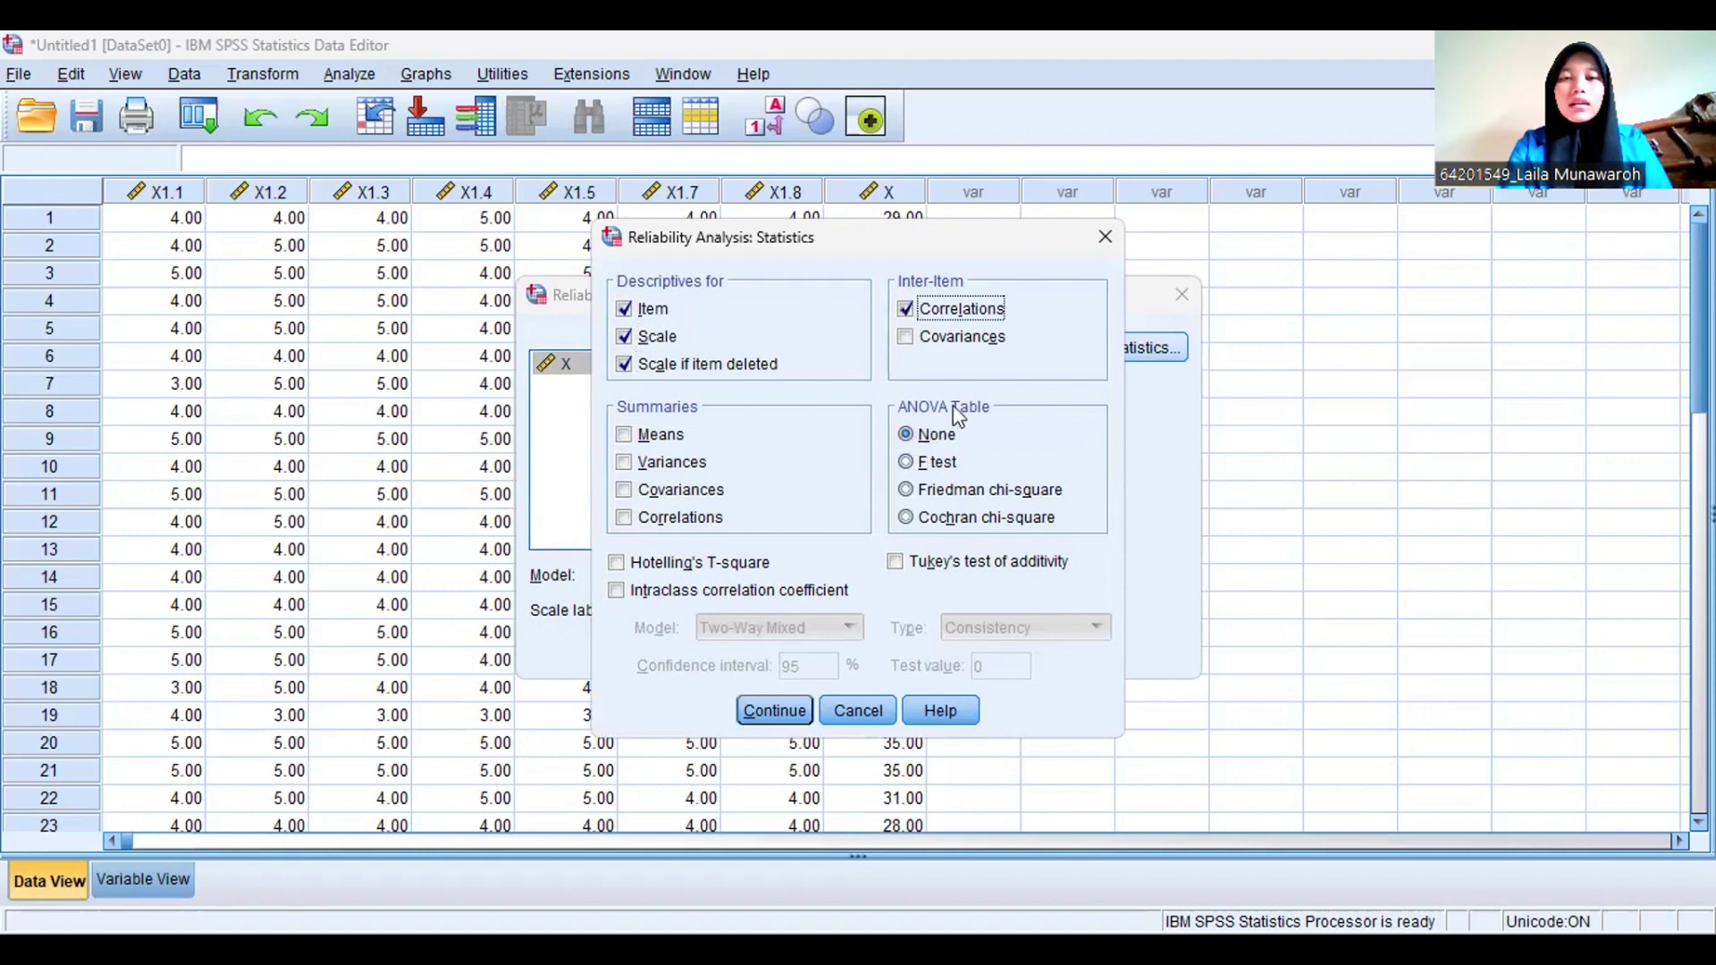
{"action": "left_click", "coordinate": [774, 711]}
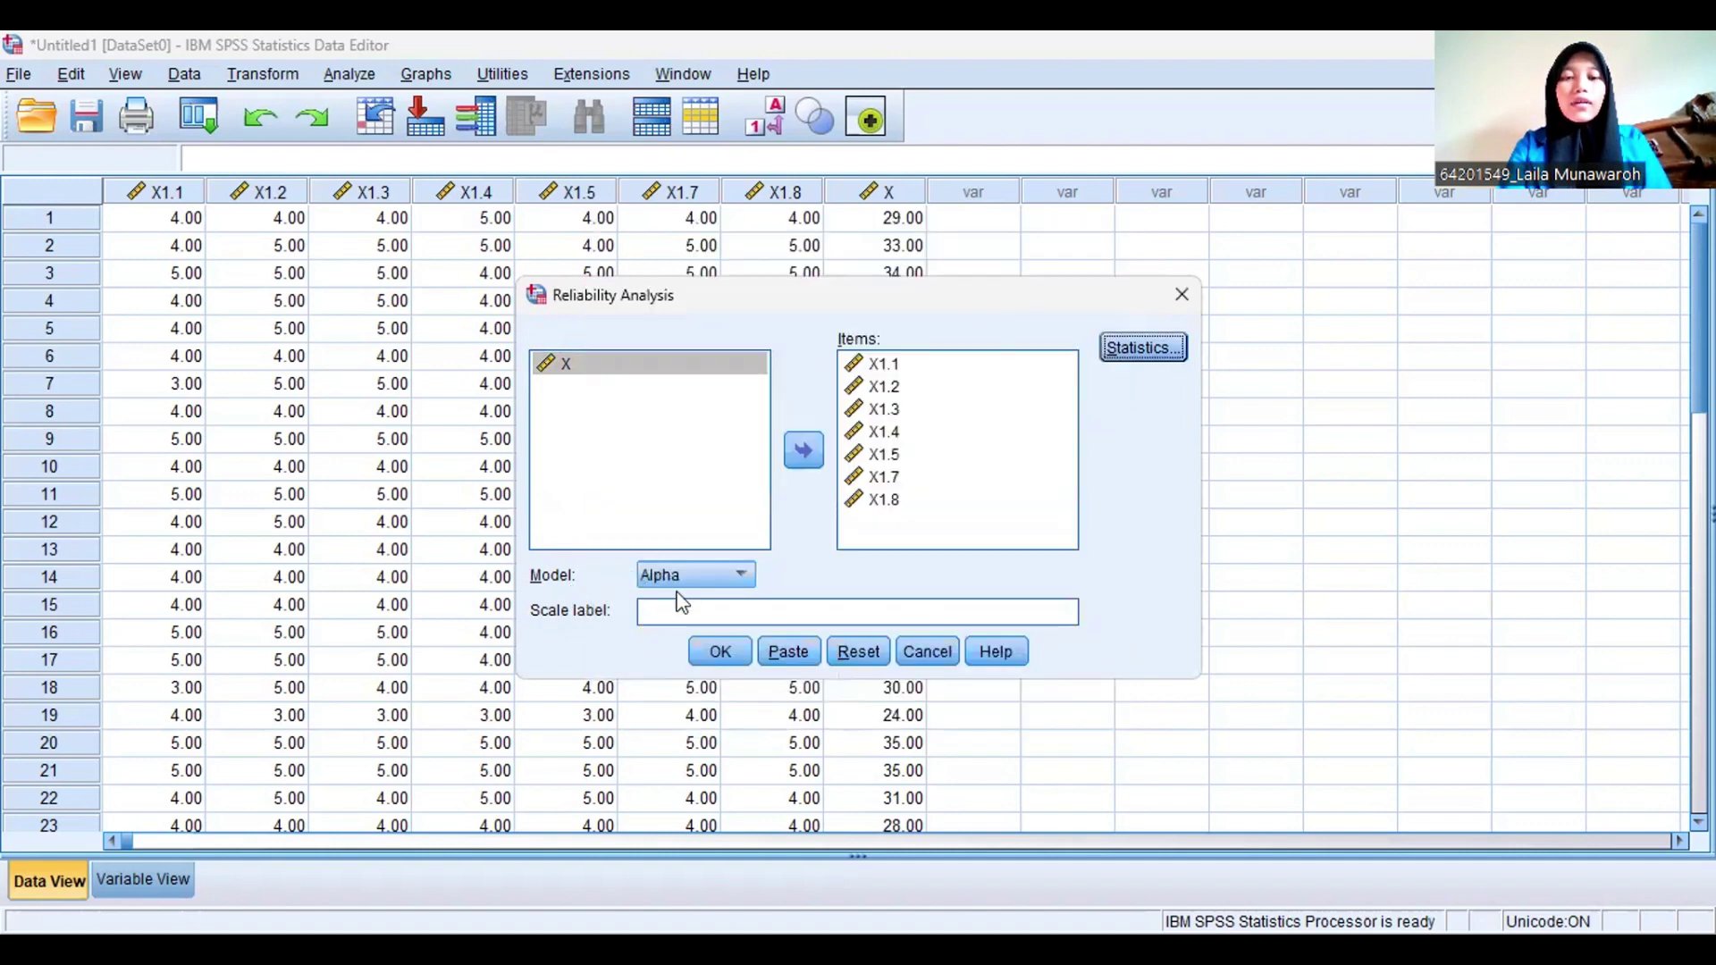
{"action": "left_click", "coordinate": [720, 652]}
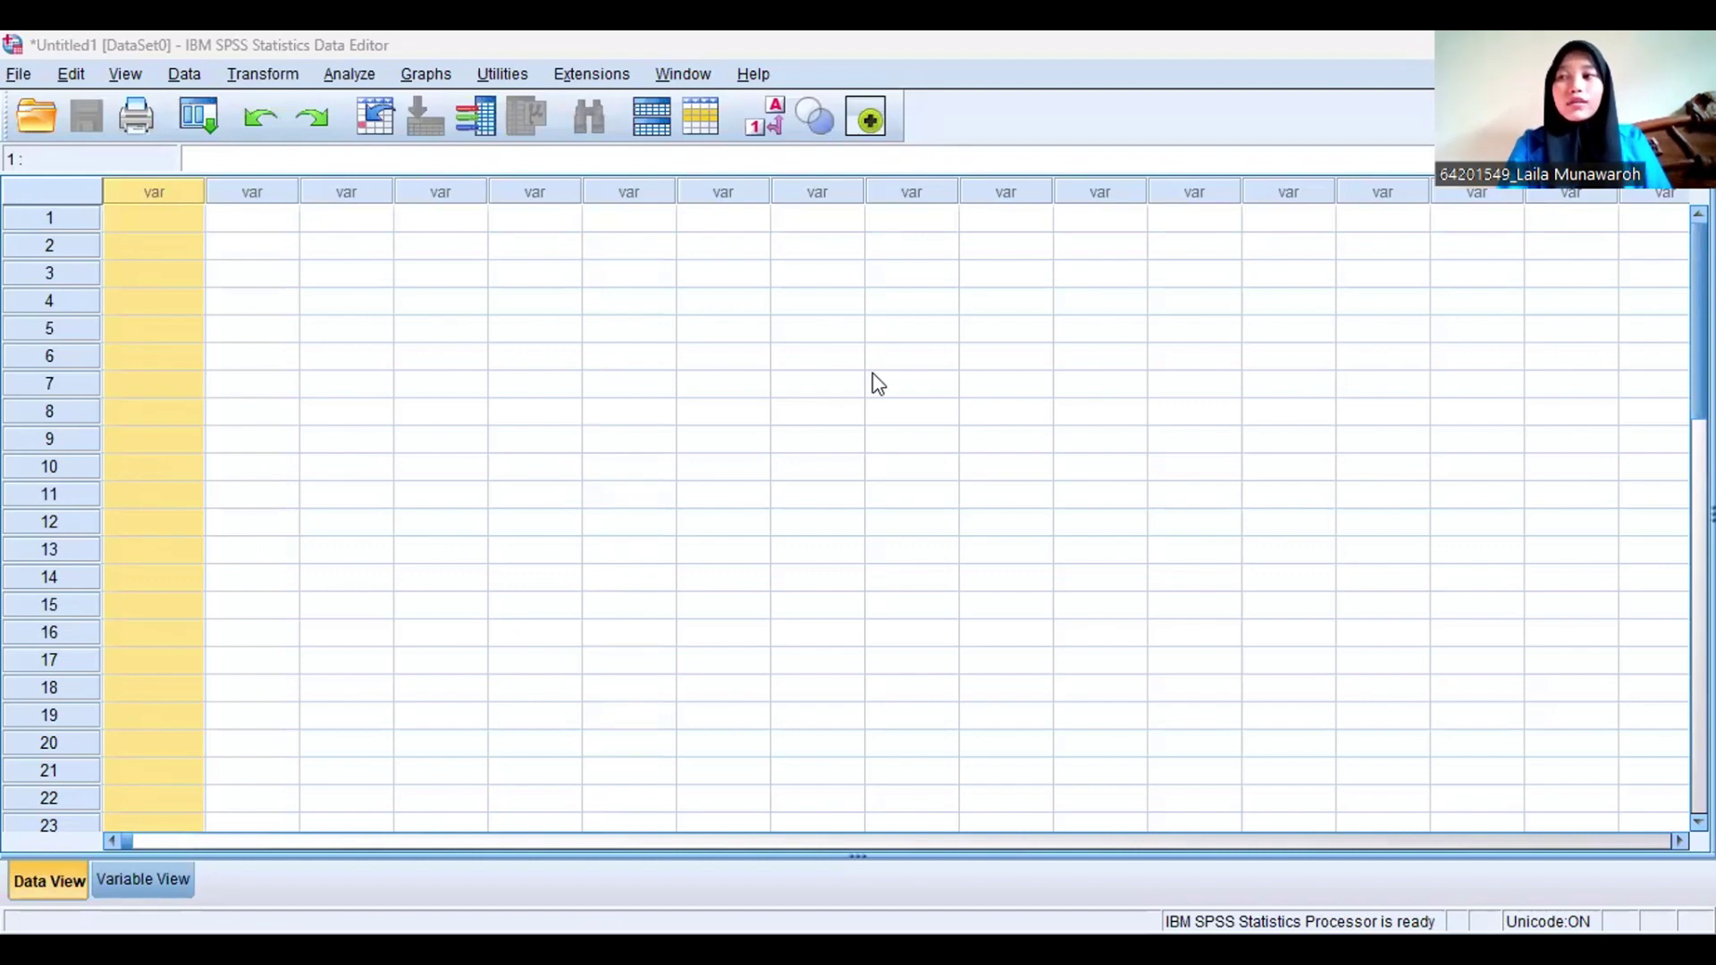
Paste the copied X2 response data into the empty data sheet from row 1, and rename the first variable X2.1
{"action": "left_click", "coordinate": [185, 221]}
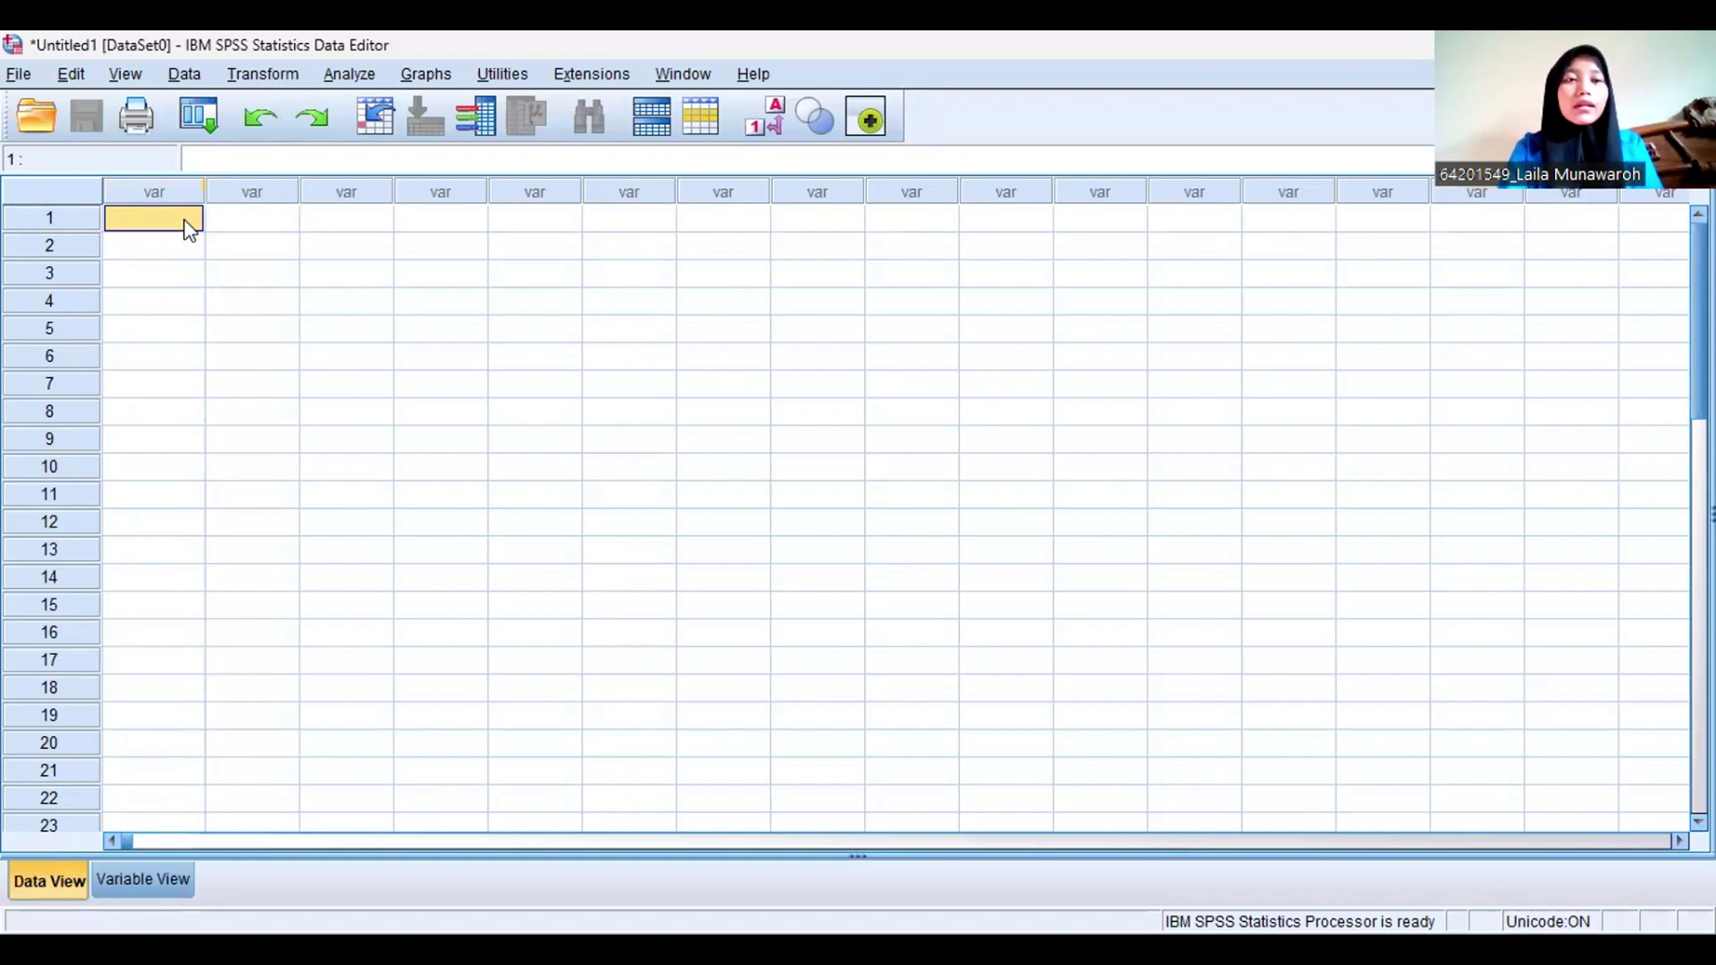
{"action": "key", "text": "ctrl+v"}
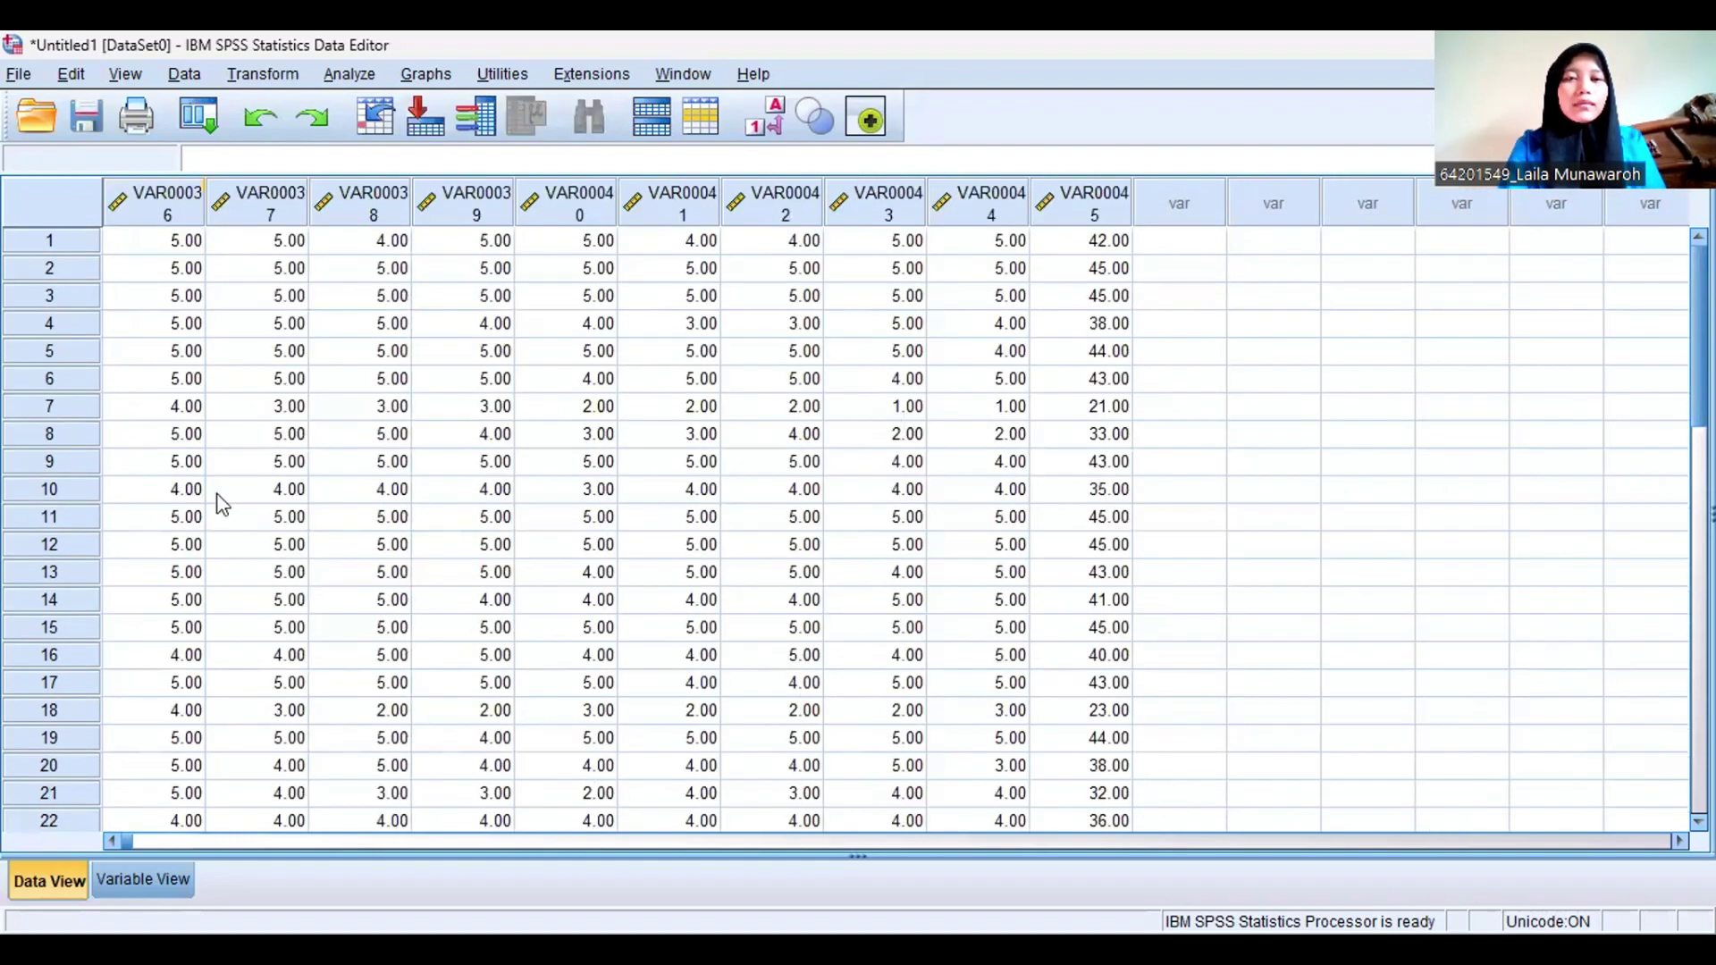
{"action": "left_click", "coordinate": [138, 880]}
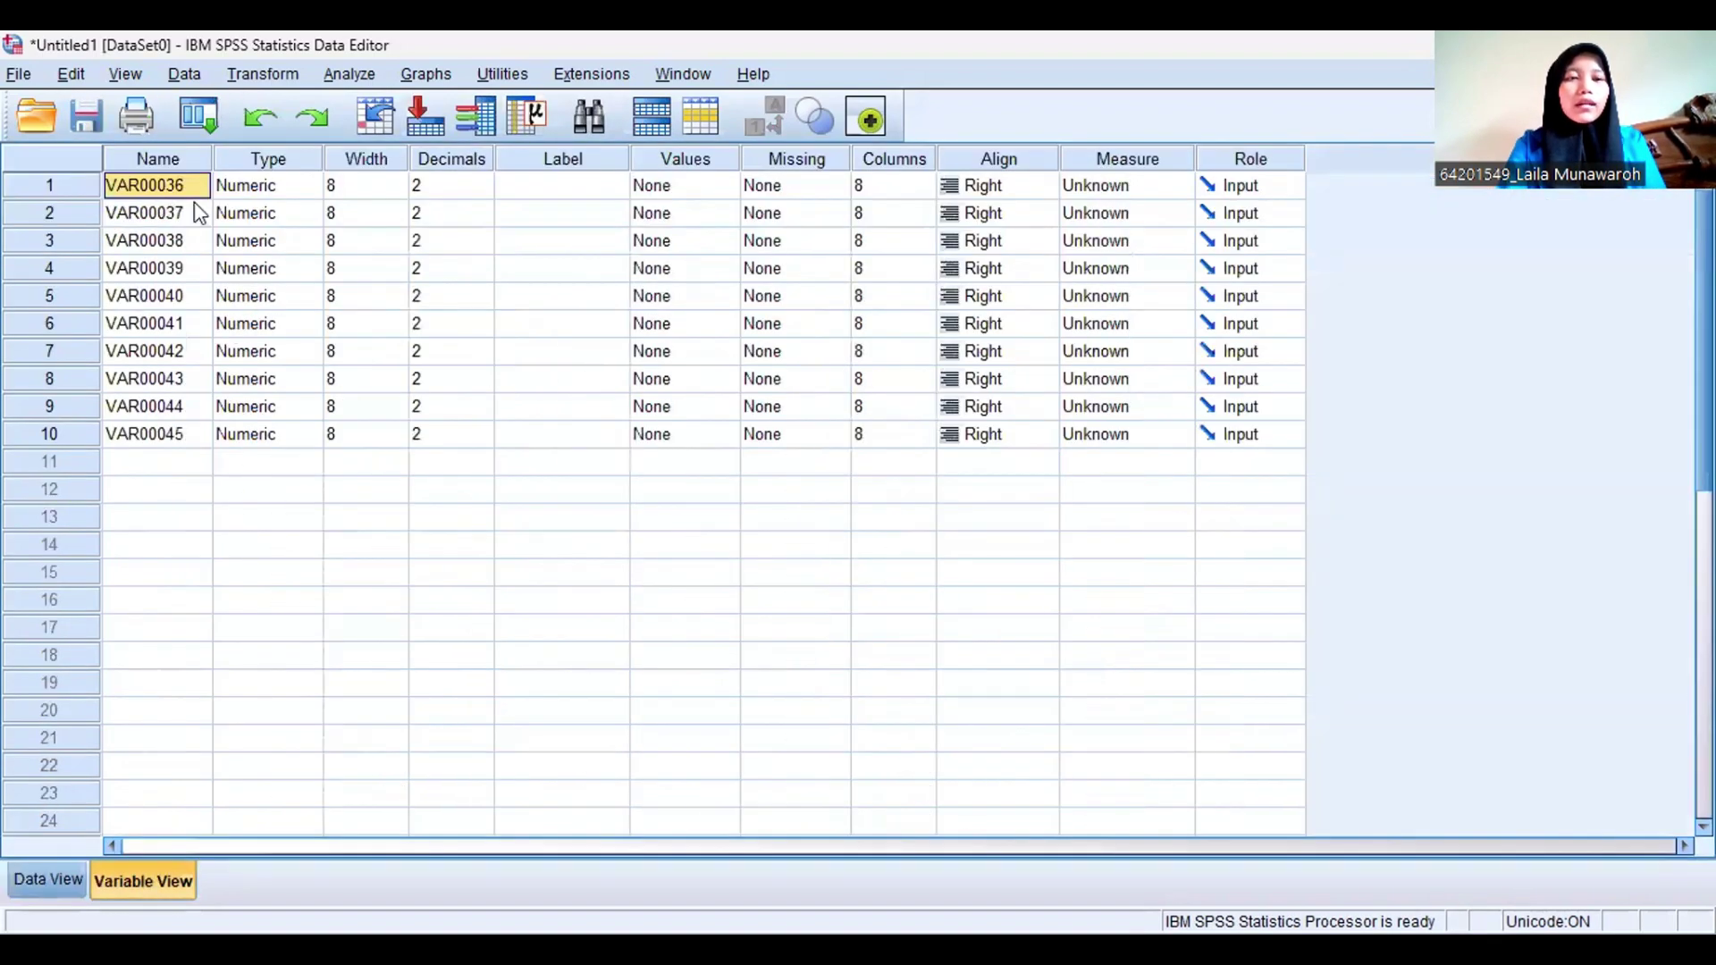
{"action": "type", "text": "X2"}
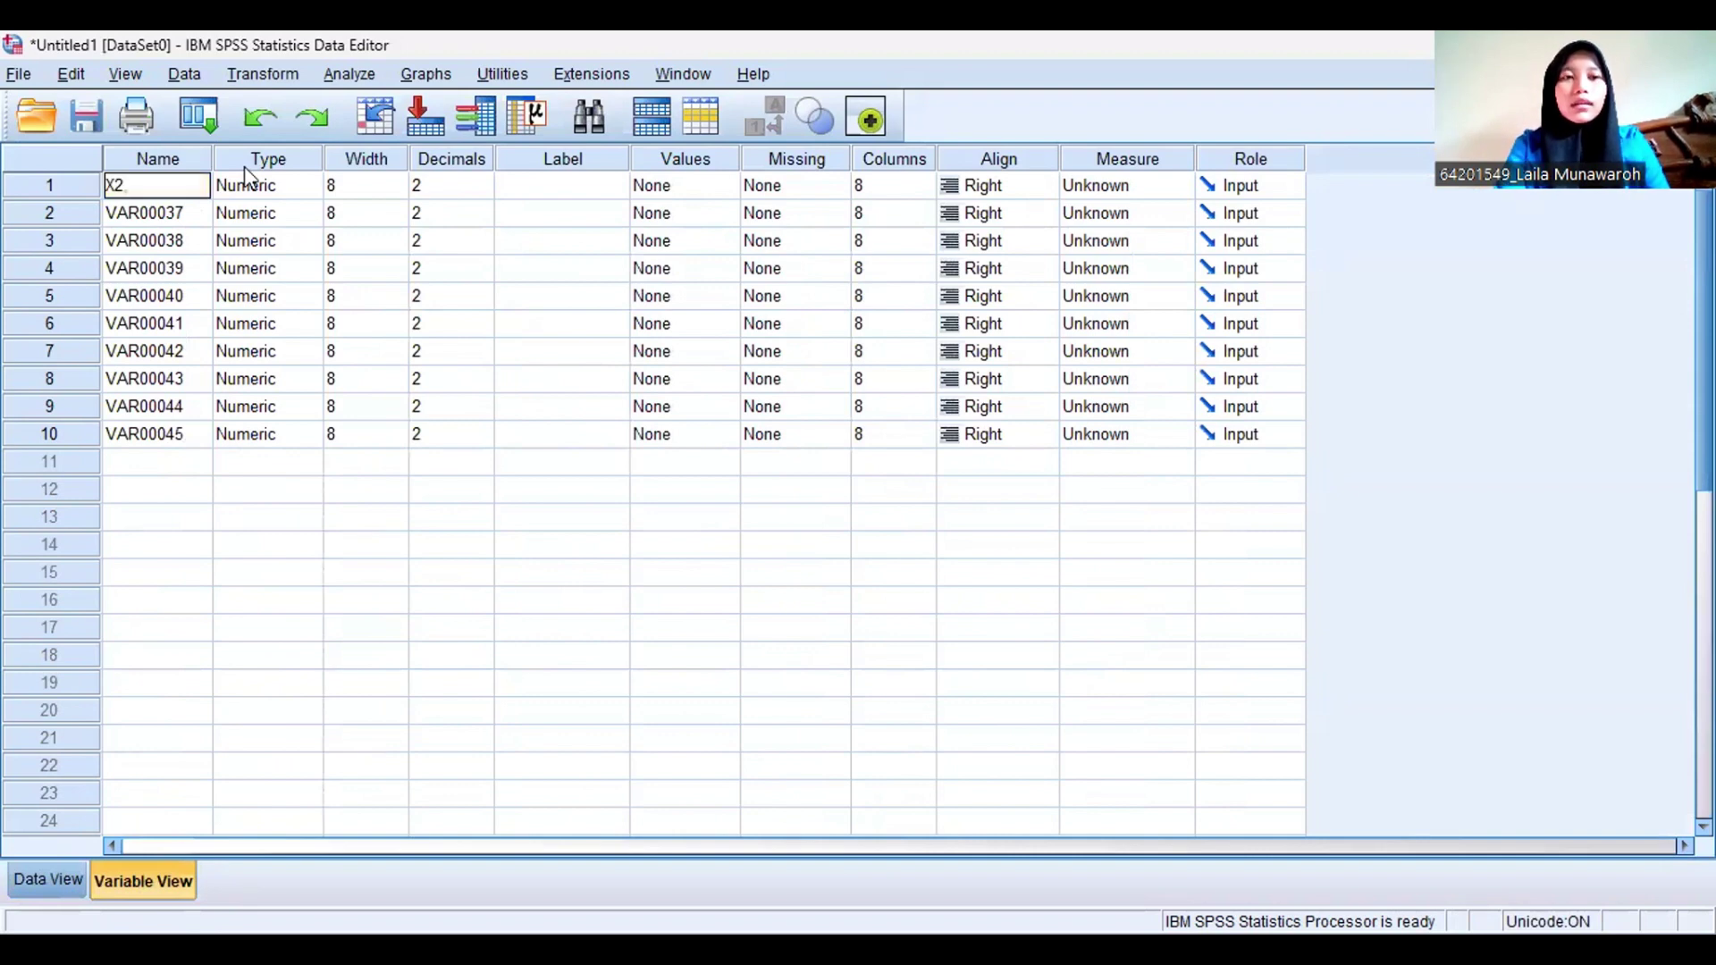
{"action": "type", "text": ".1"}
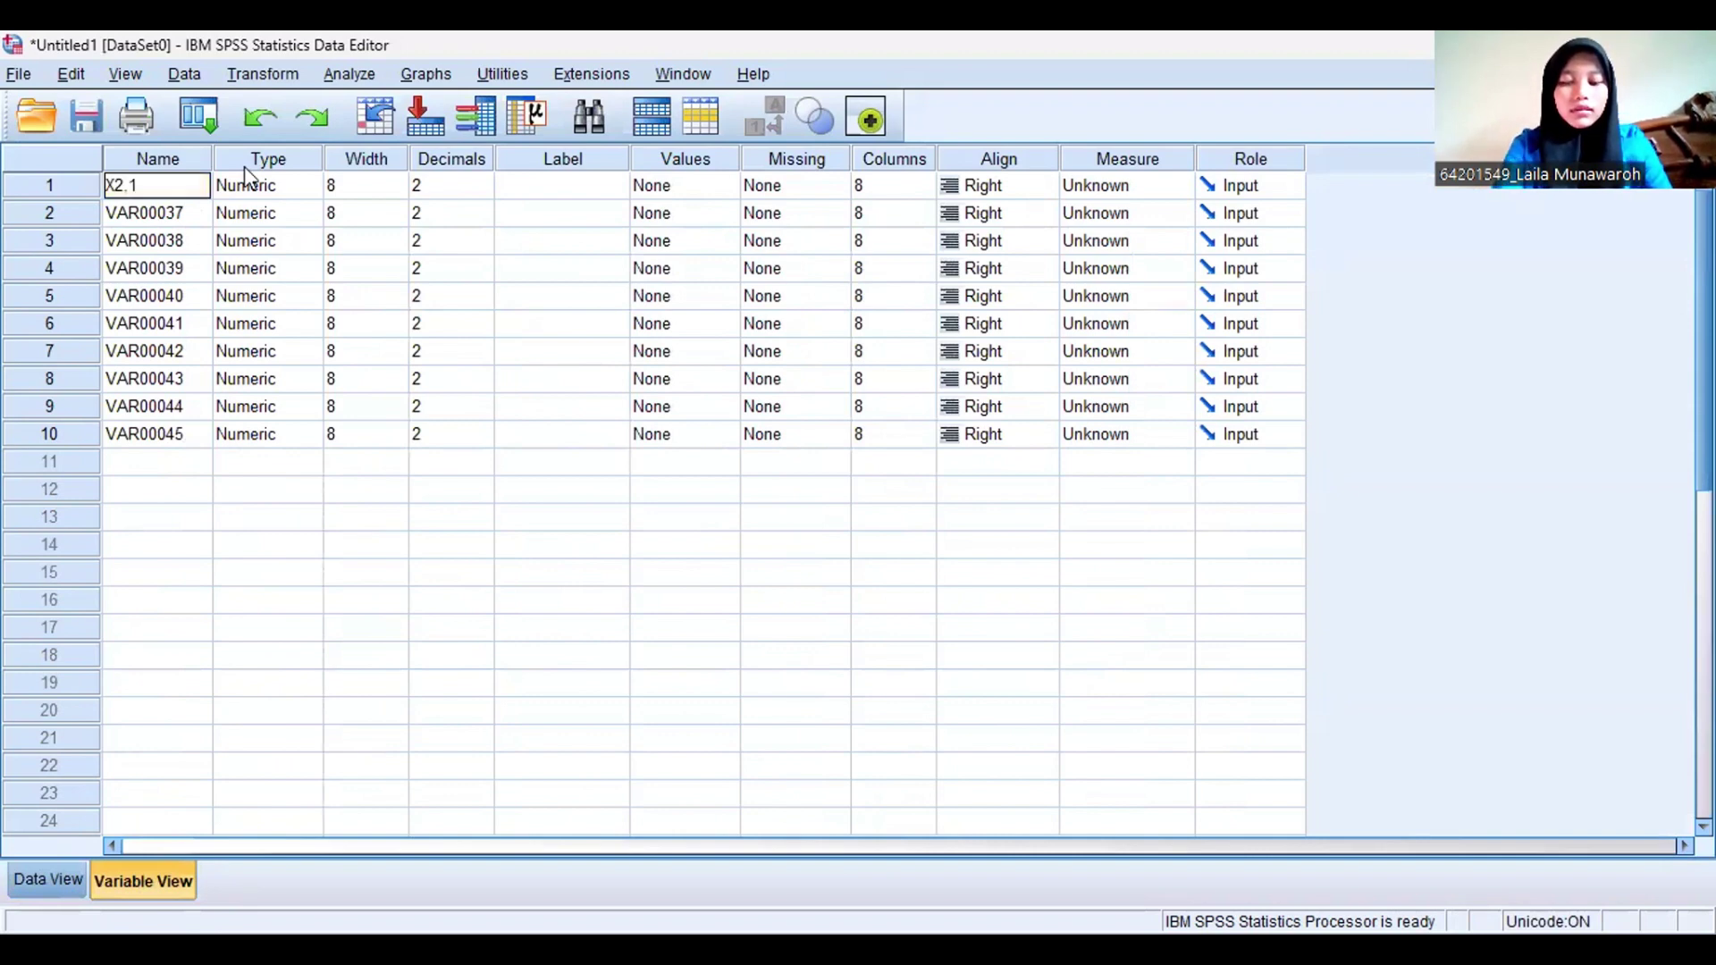
{"action": "key", "text": "Return"}
Rename the second and third variables X2.2 and X2.3
{"action": "type", "text": "X2."}
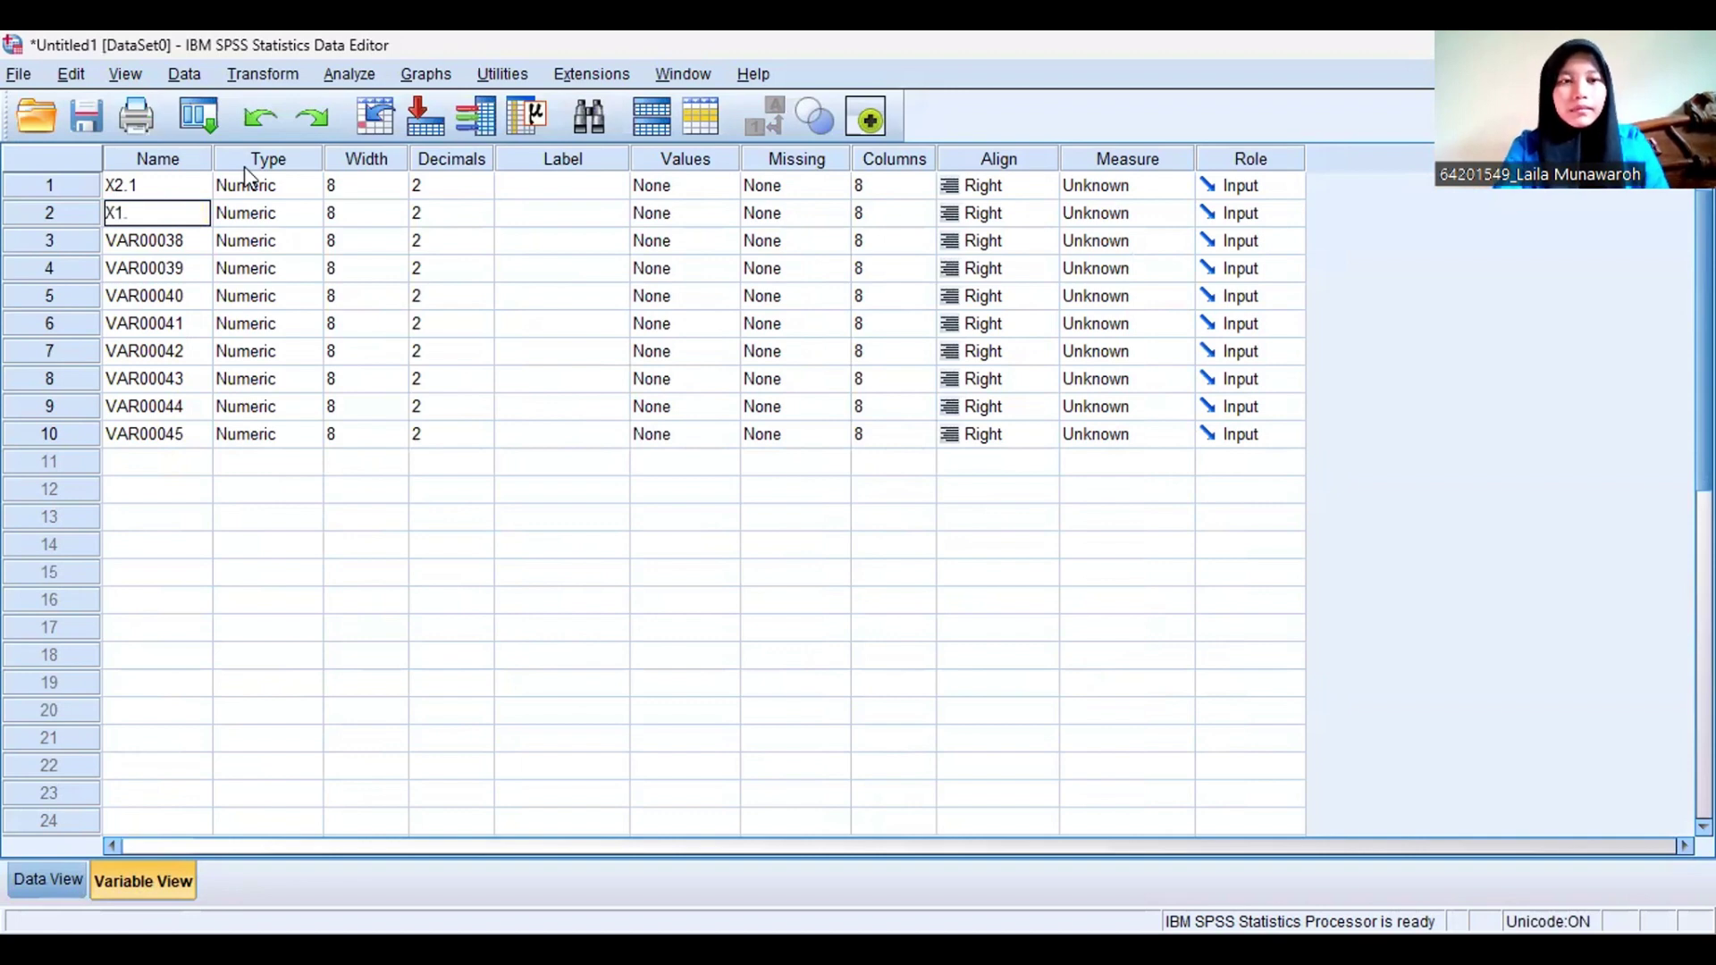
{"action": "type", "text": "1"}
{"action": "key", "text": "BackSpace"}
{"action": "type", "text": "2"}
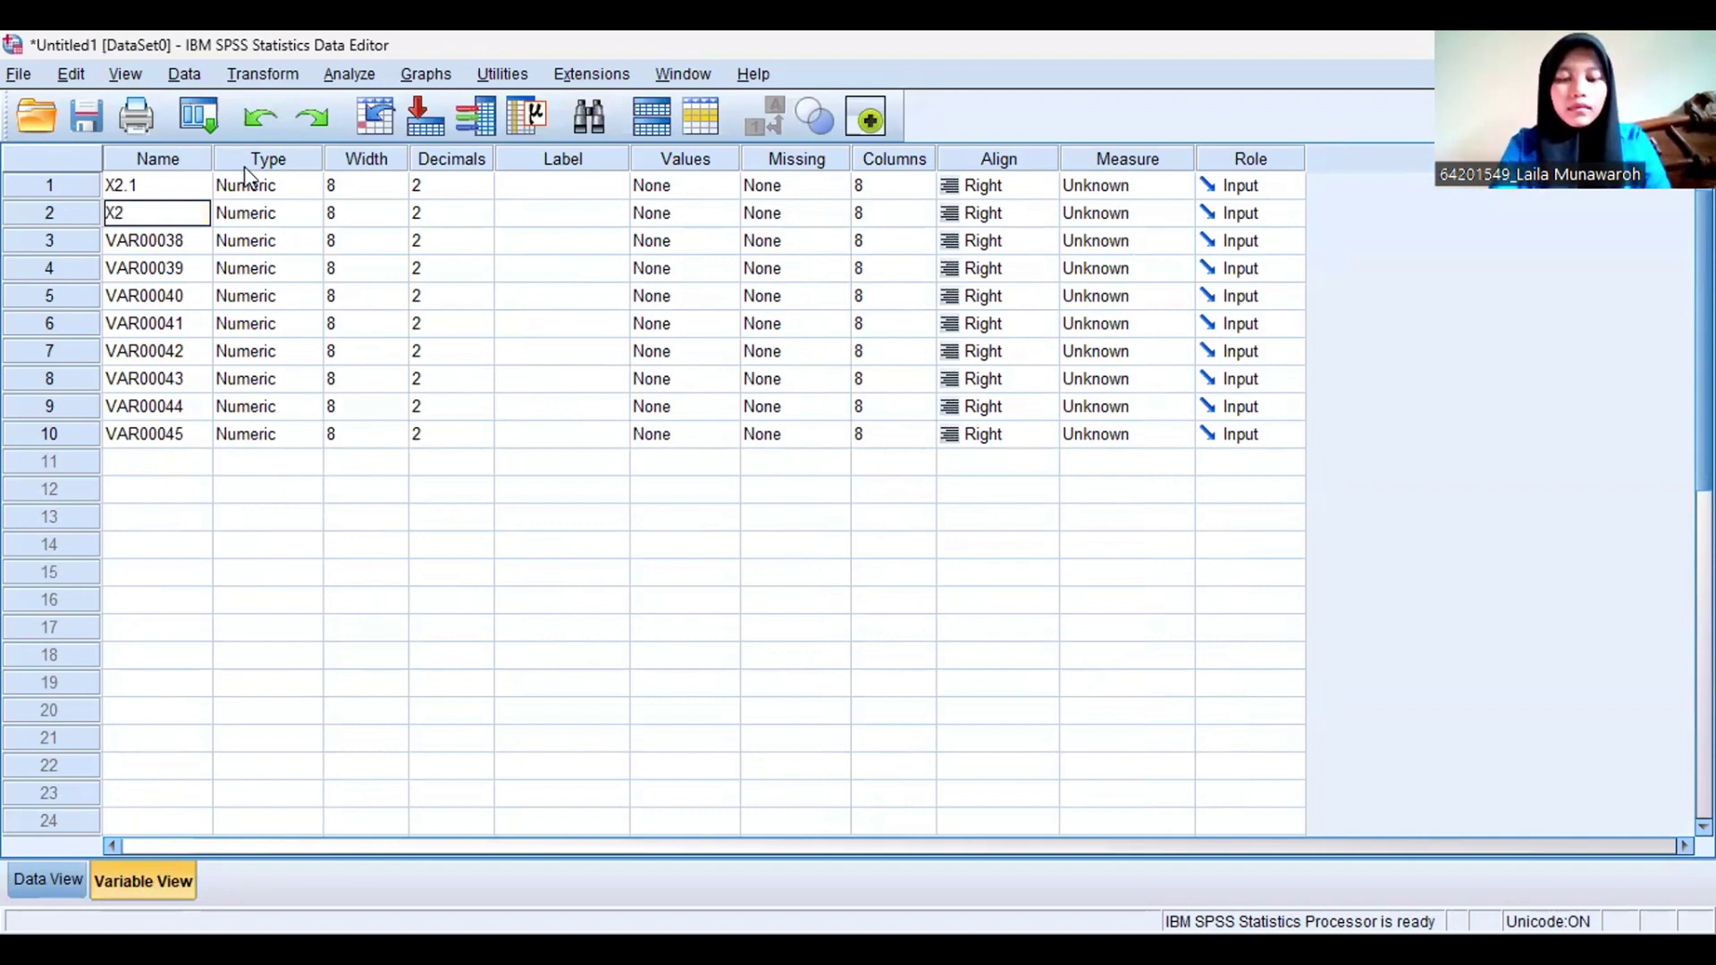
{"action": "type", "text": ".2"}
{"action": "key", "text": "Return"}
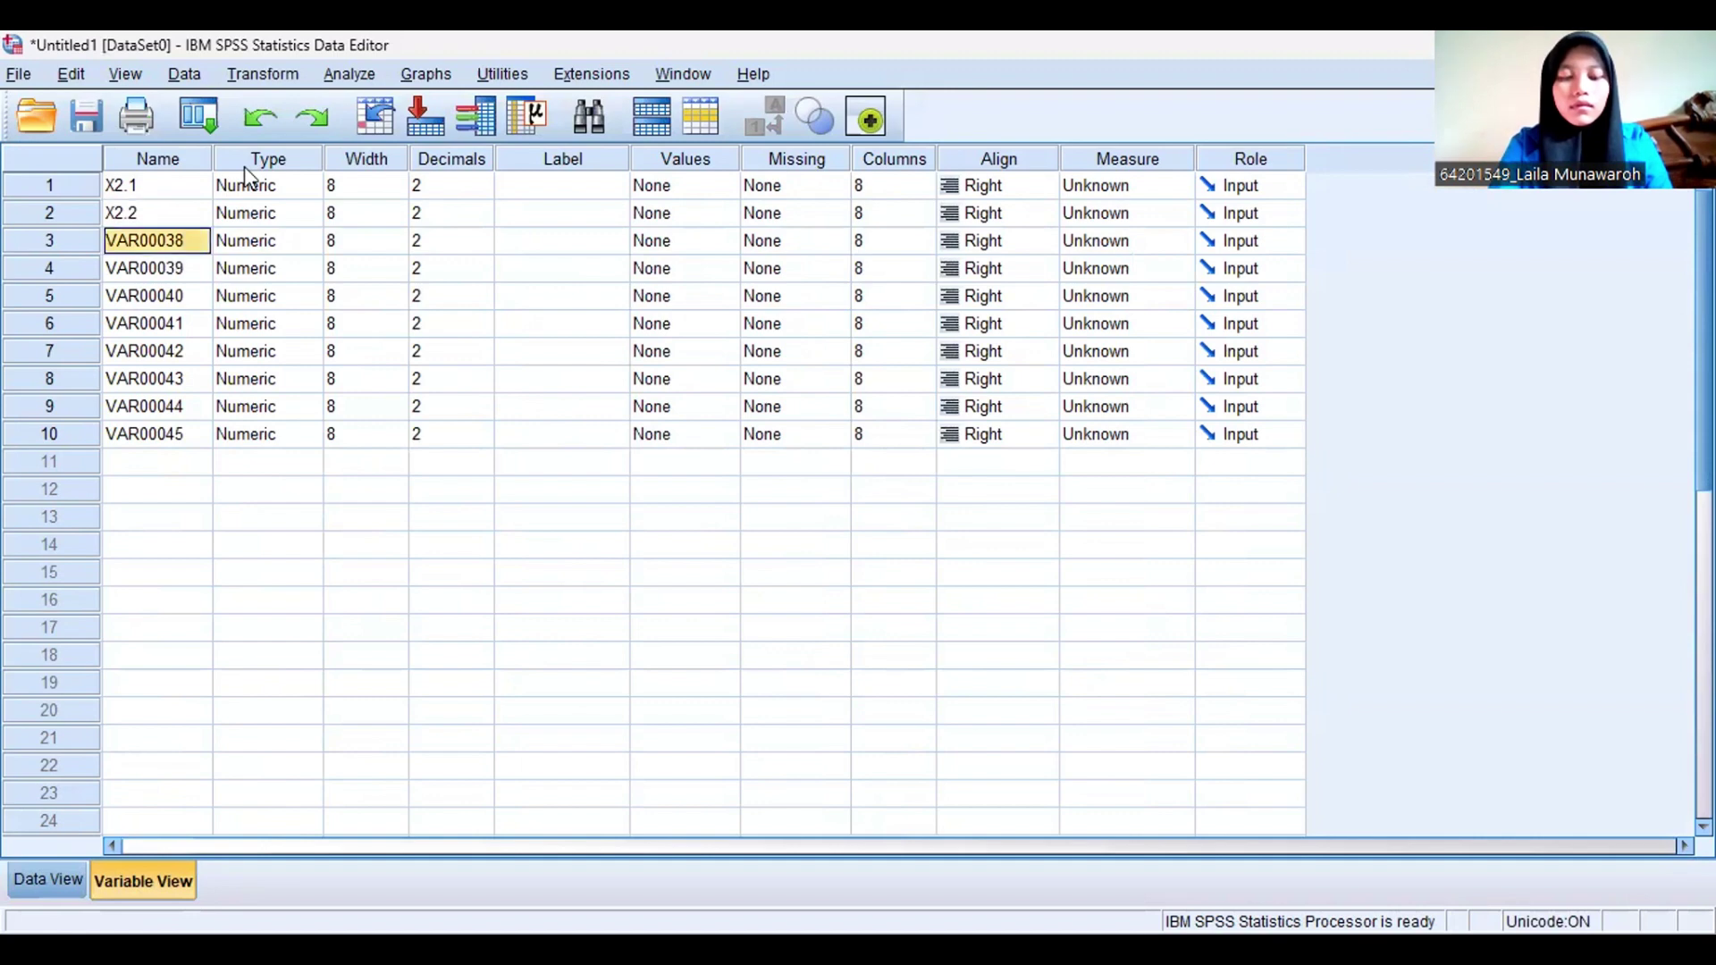
{"action": "type", "text": "X2.3"}
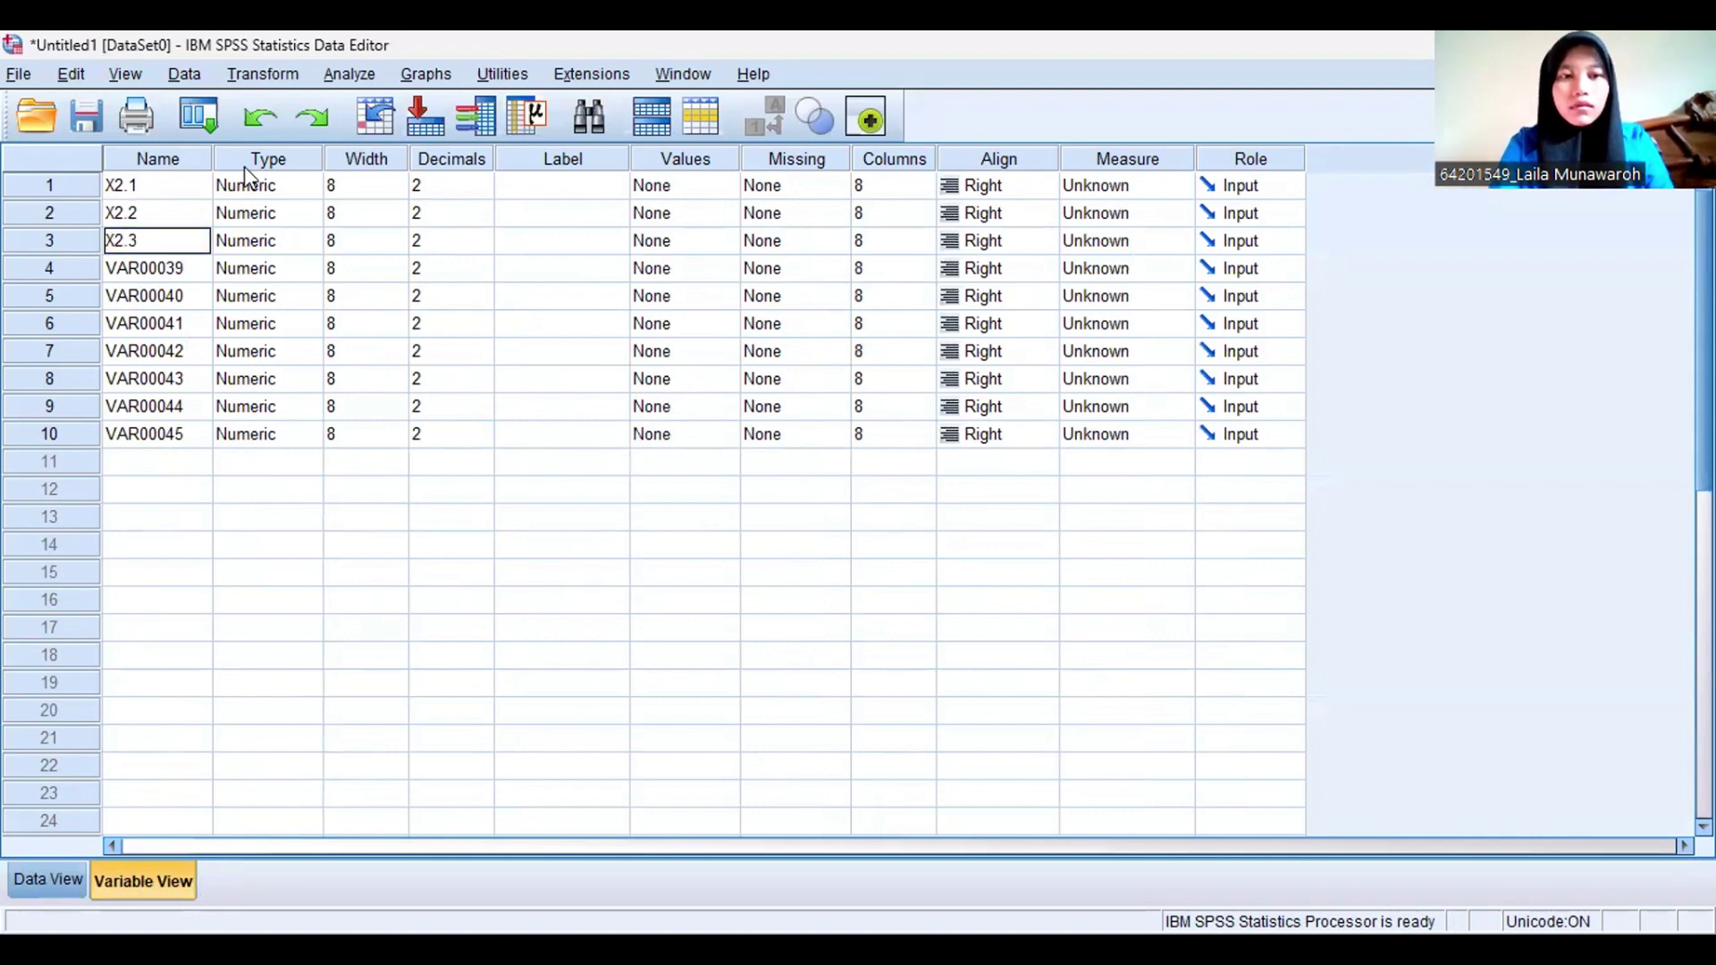
{"action": "key", "text": "Return"}
Rename the fourth, fifth and sixth variables X2.4, X2.5 and X2.6
{"action": "type", "text": "X2.4"}
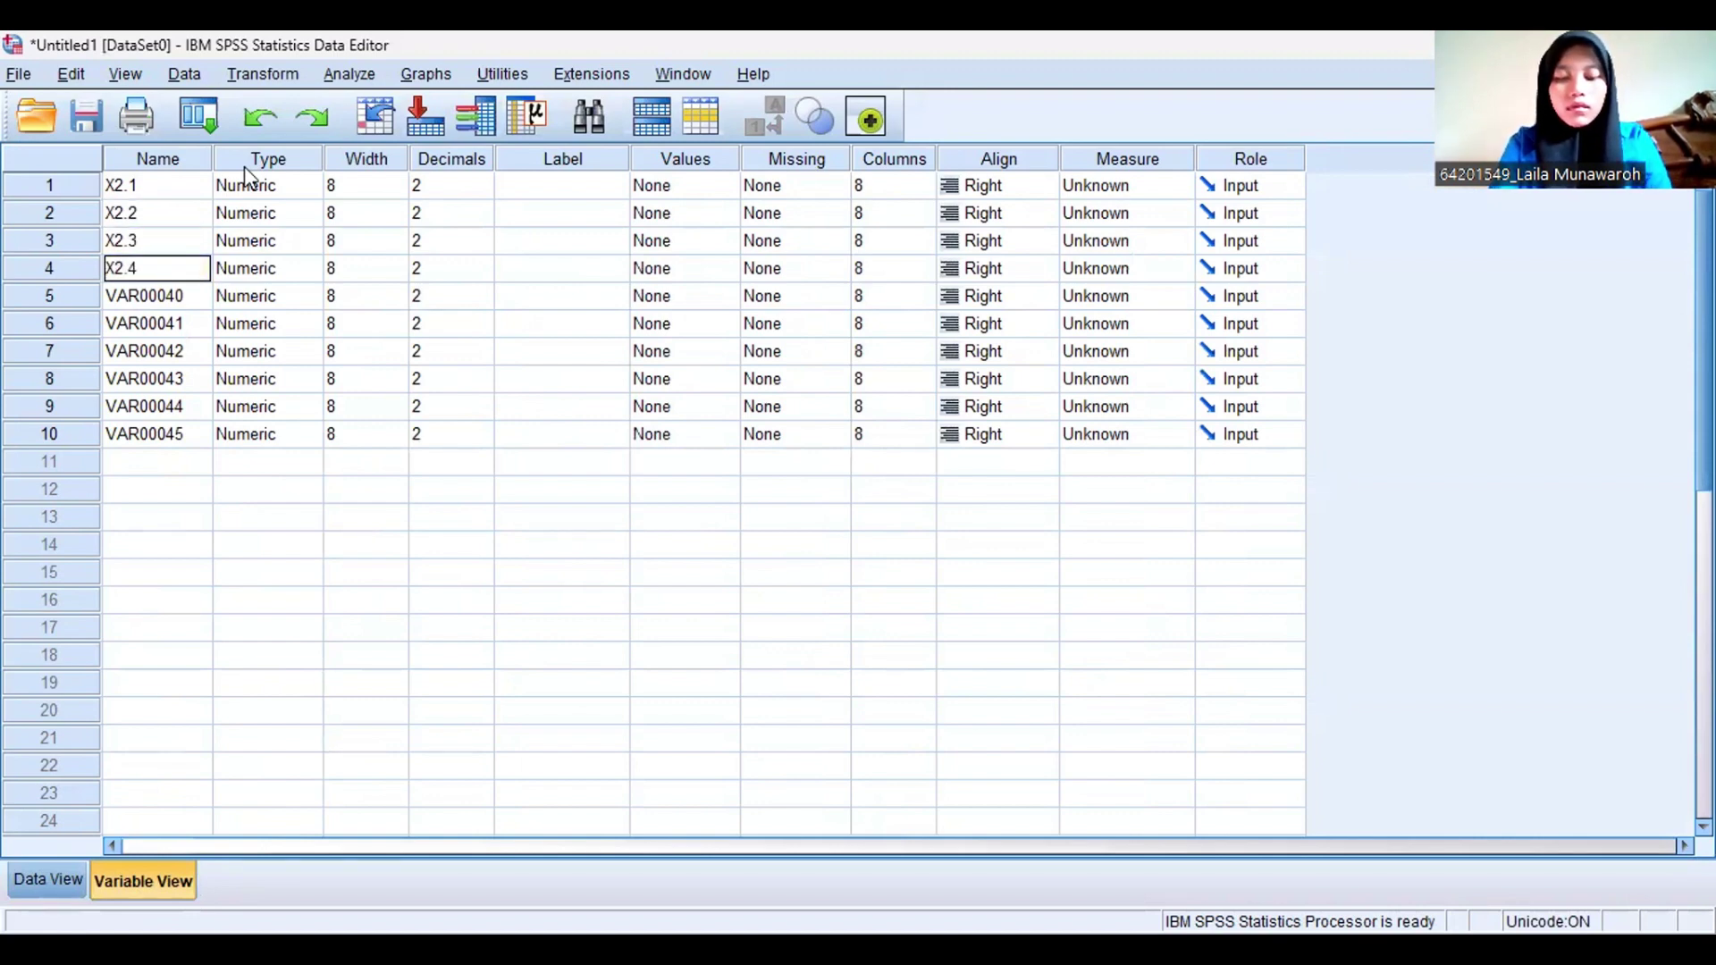
{"action": "key", "text": "Return"}
{"action": "type", "text": "X2.5"}
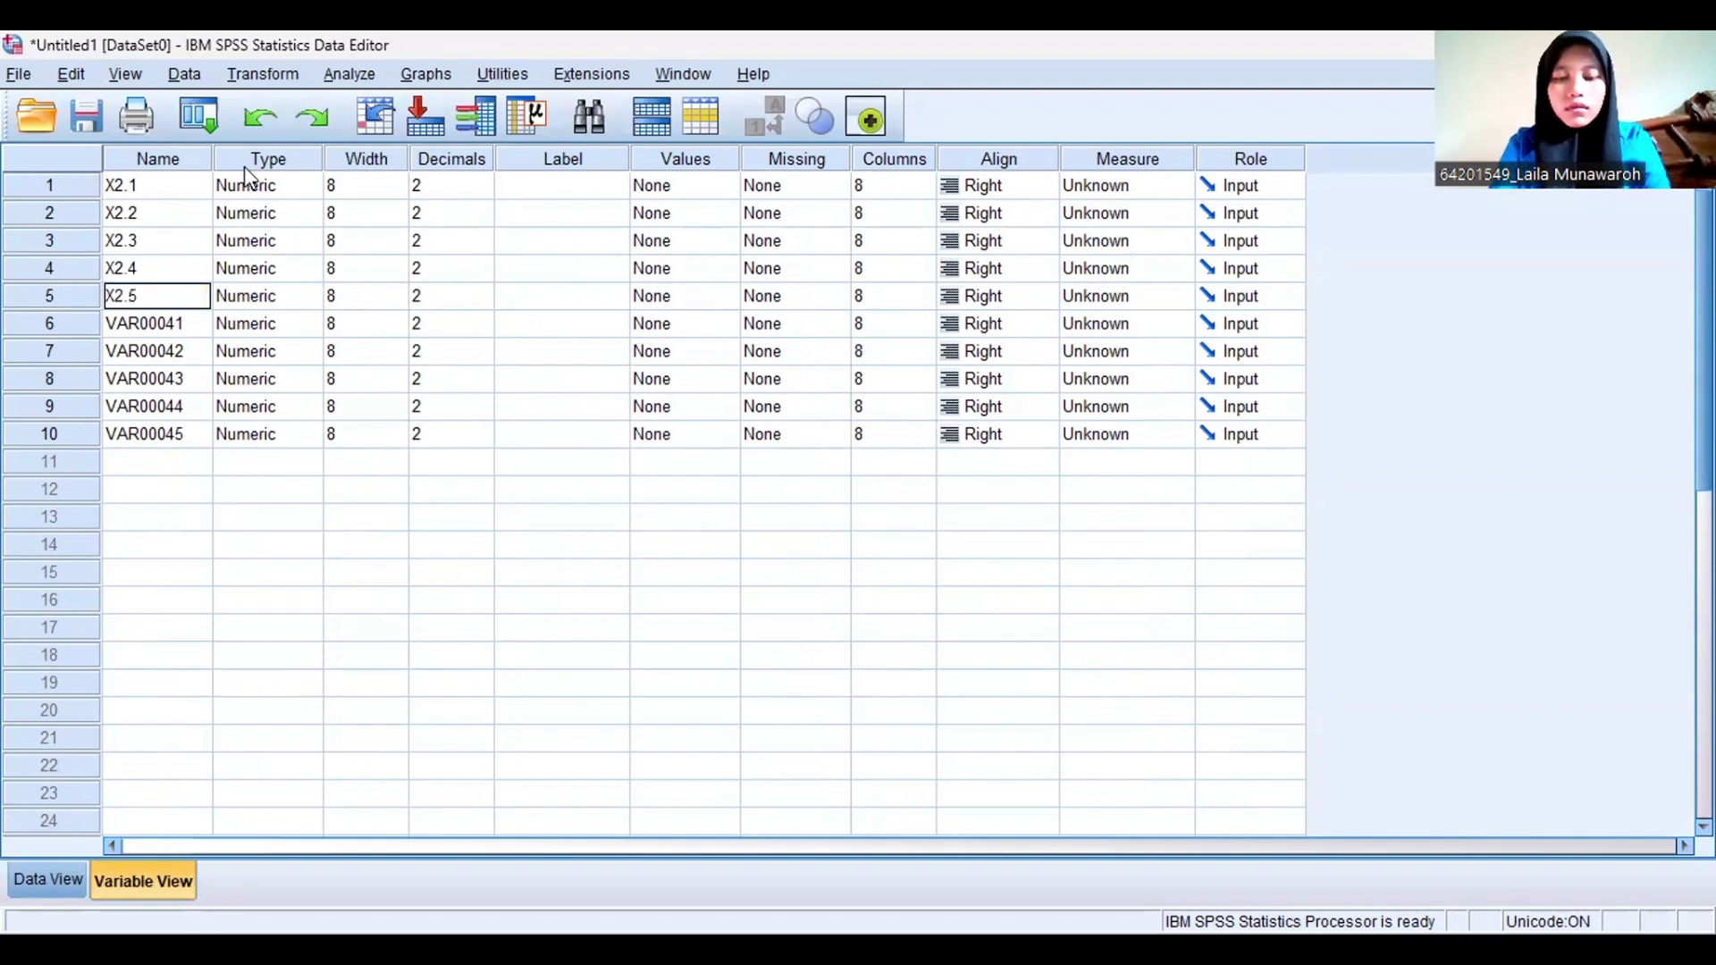
{"action": "key", "text": "Return"}
{"action": "type", "text": "X2.6"}
{"action": "key", "text": "Return"}
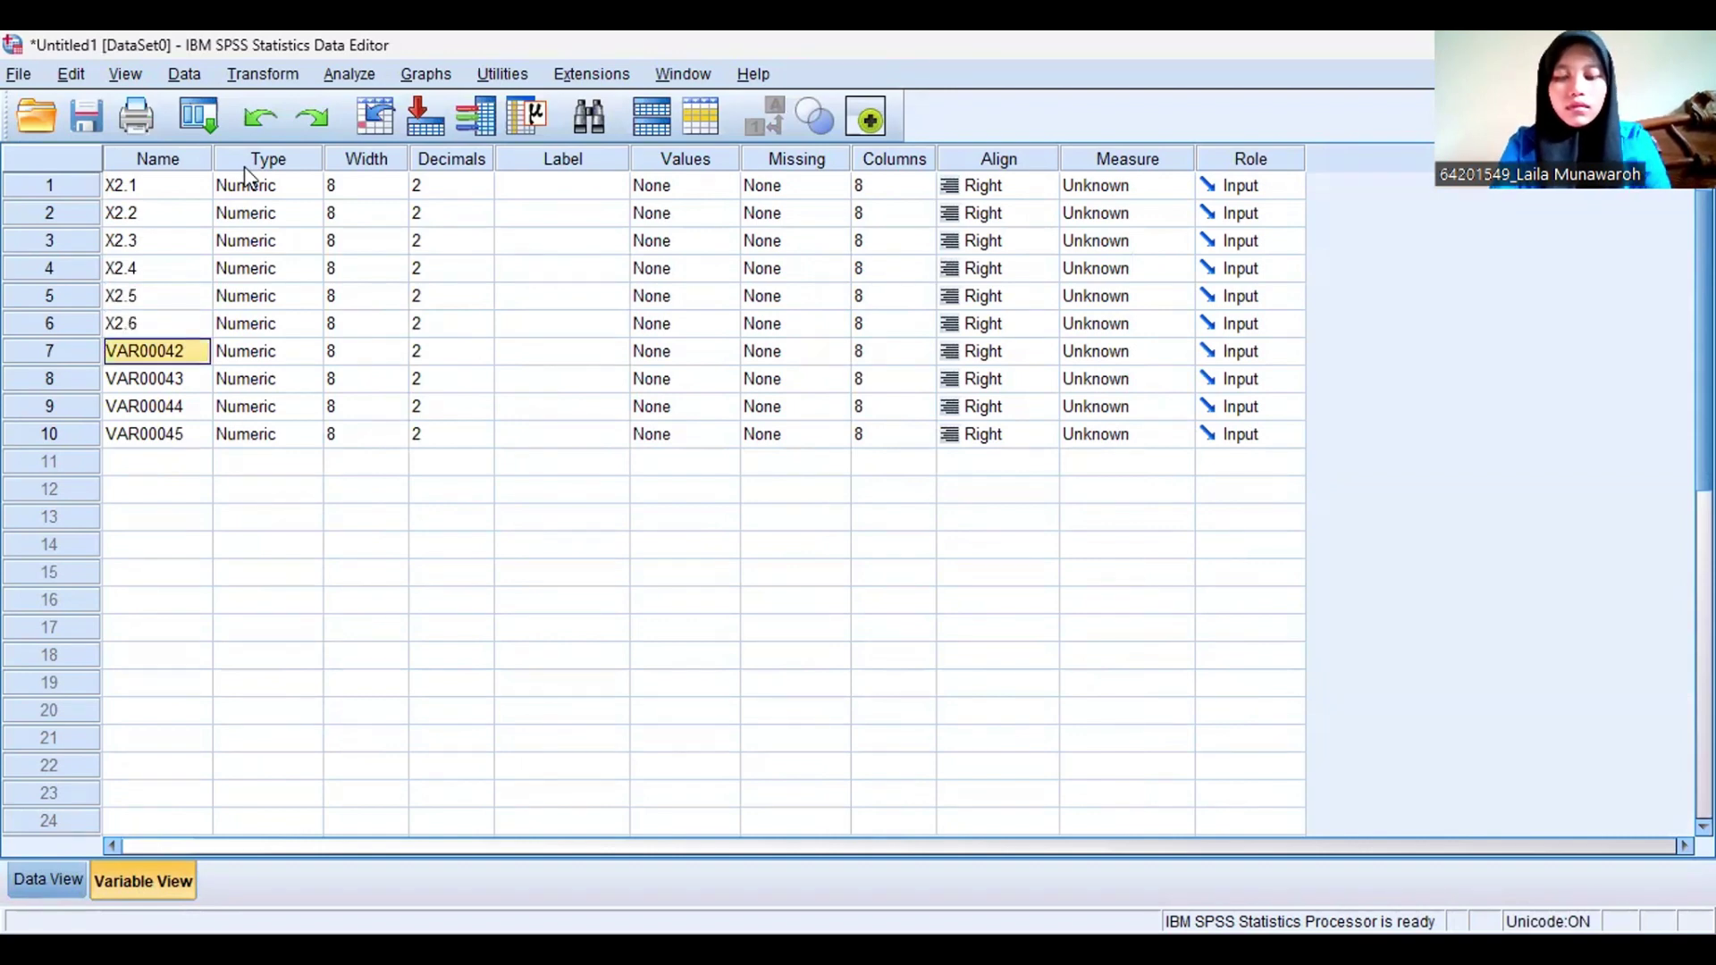
Rename the last four variables X2.7, X2.8, X2.9 and X
{"action": "type", "text": "X2.7"}
{"action": "key", "text": "Return"}
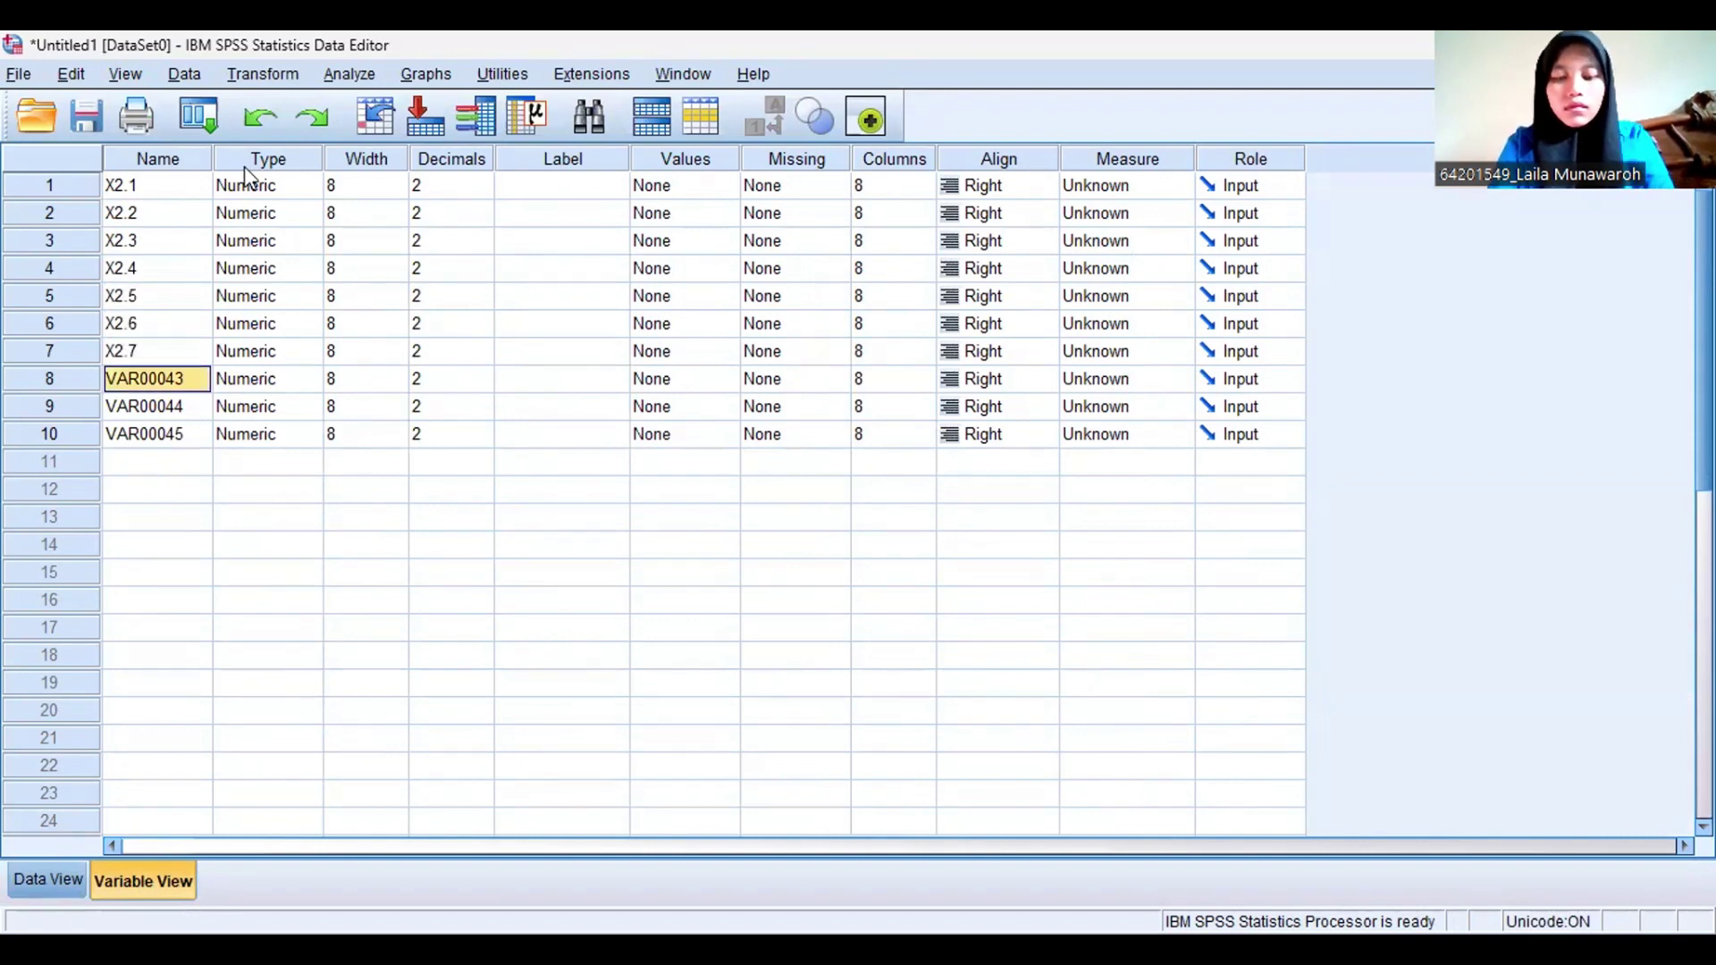
{"action": "type", "text": "X2.8"}
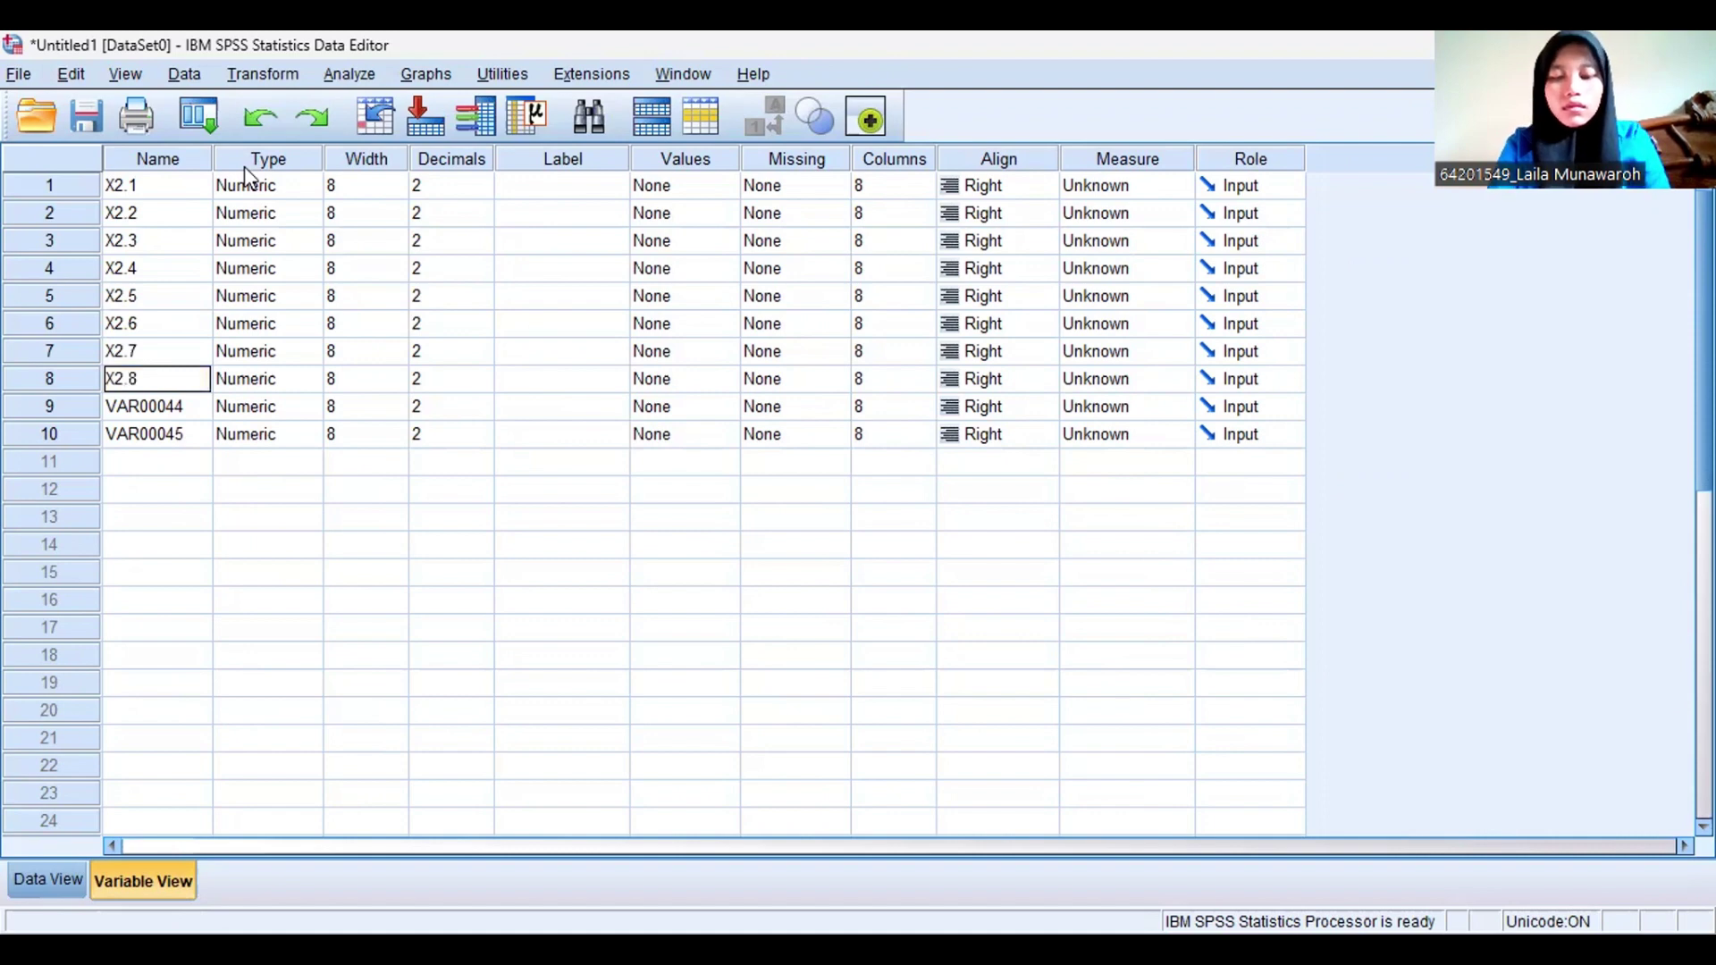
{"action": "key", "text": "Return"}
{"action": "type", "text": "X2"}
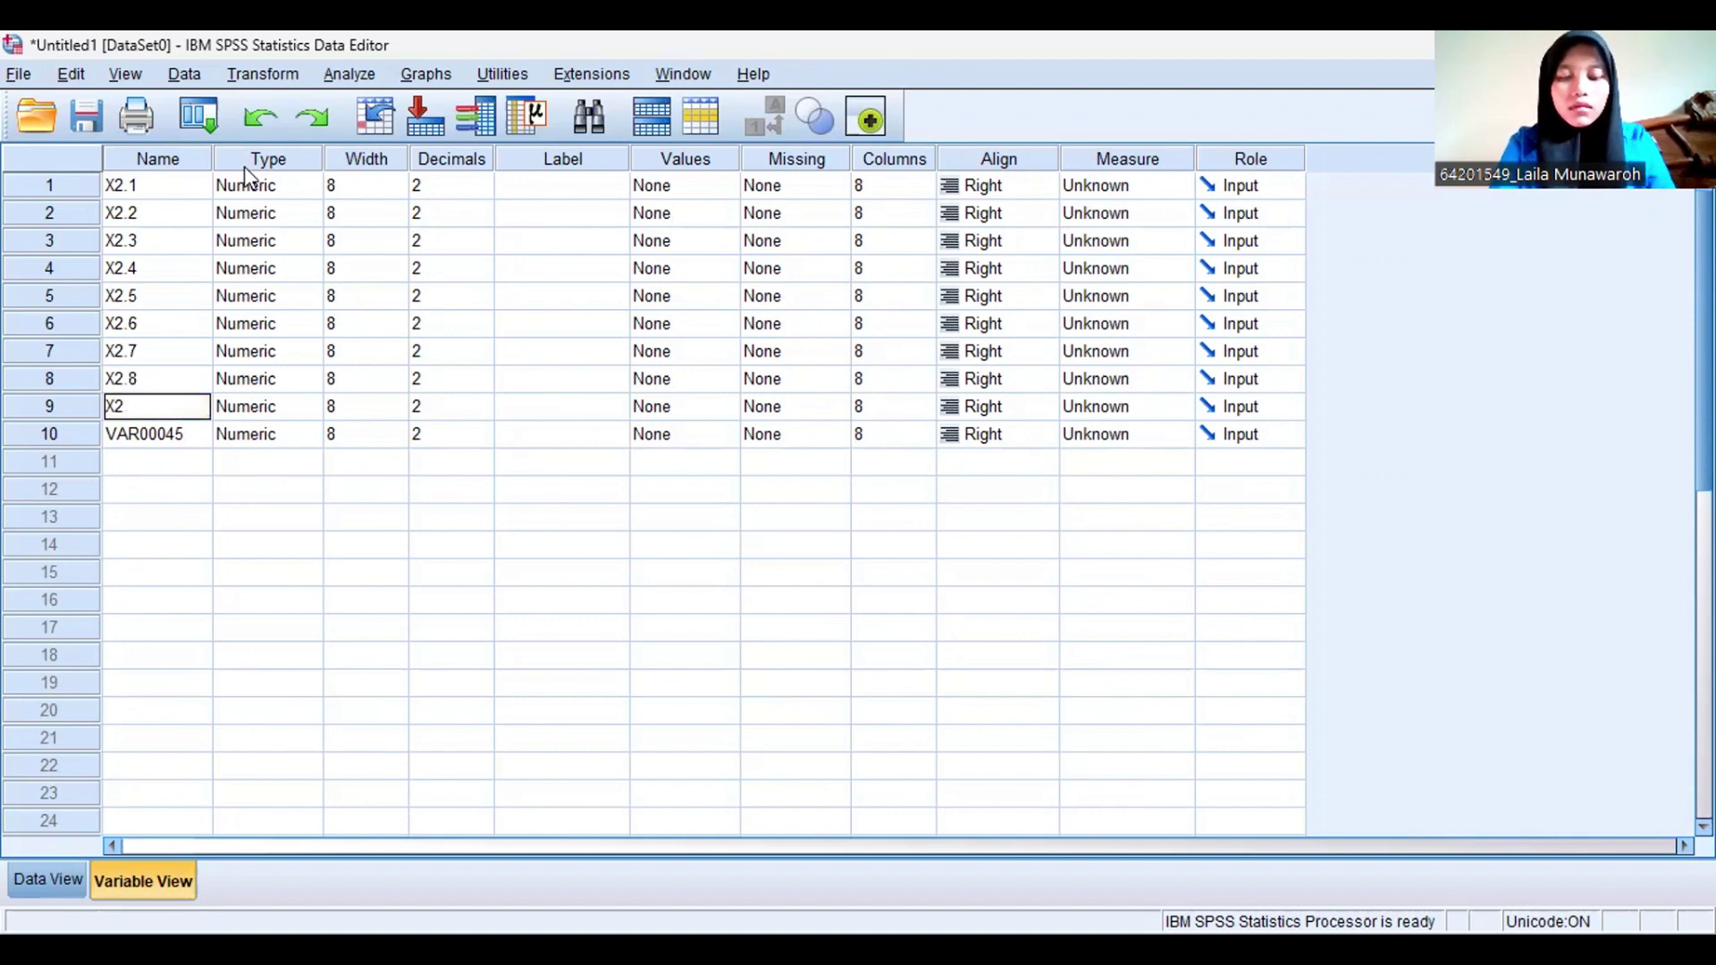
{"action": "type", "text": ".9"}
{"action": "key", "text": "Return"}
{"action": "type", "text": "X"}
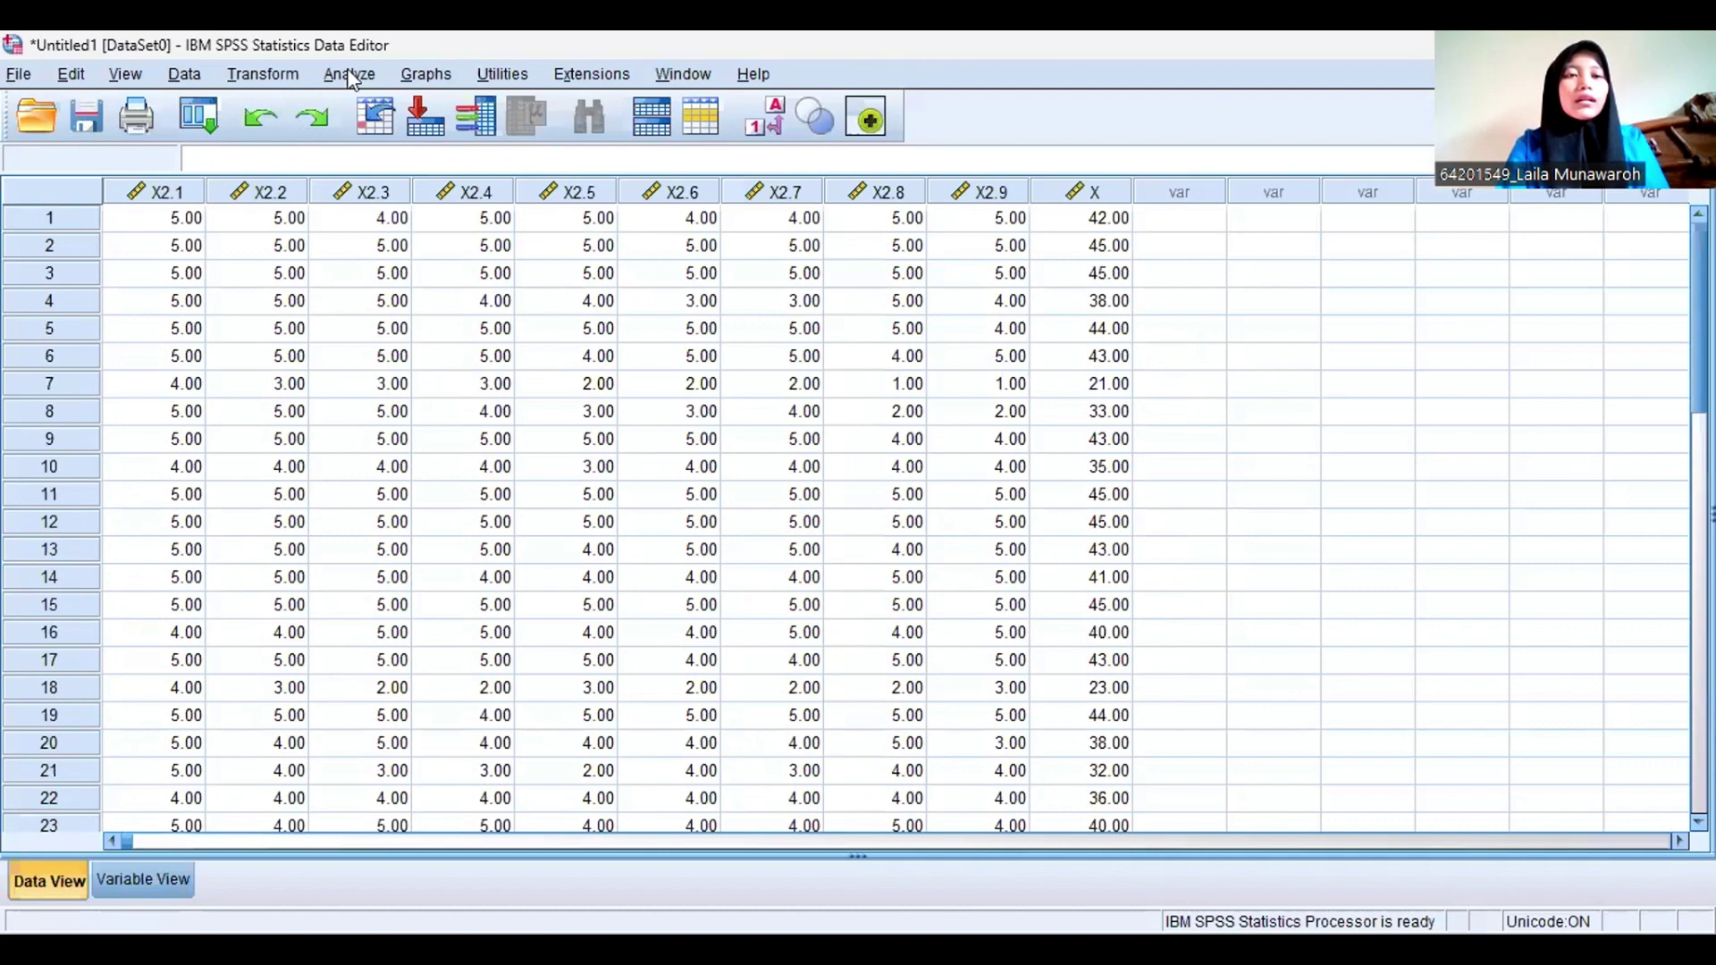
Set up a Reliability Analysis with the Alpha model using X2.1 to X2.9 as items, leaving out the total X
{"action": "left_click", "coordinate": [350, 75]}
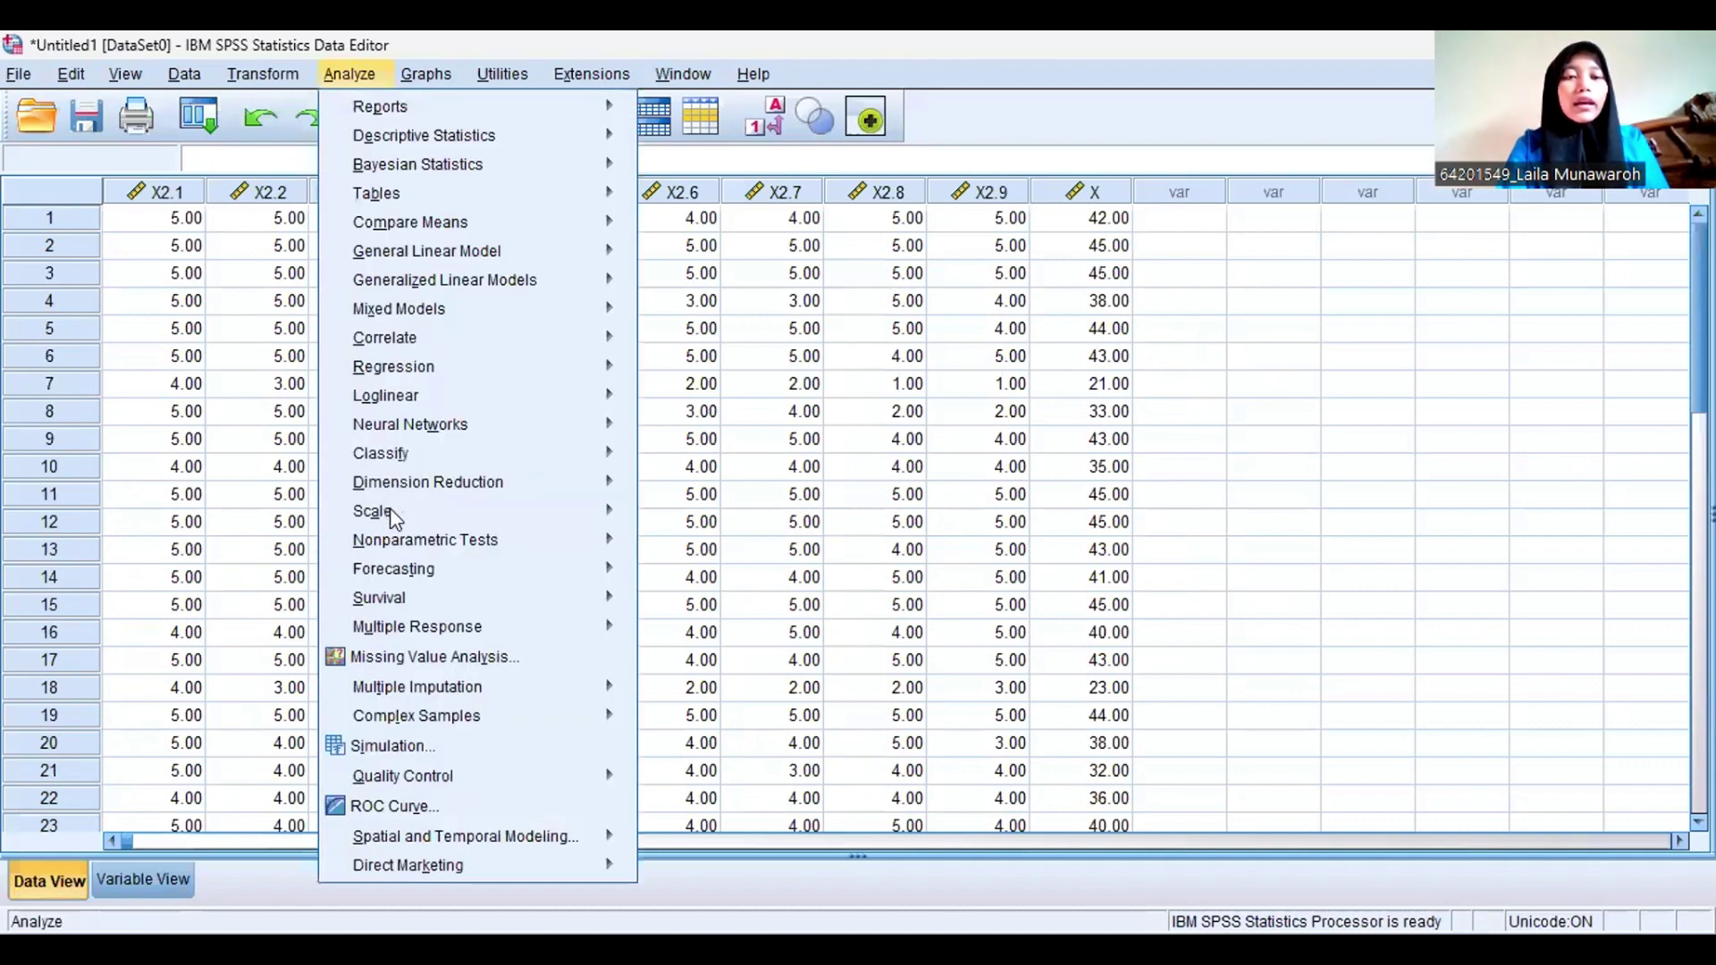
{"action": "left_click", "coordinate": [672, 518]}
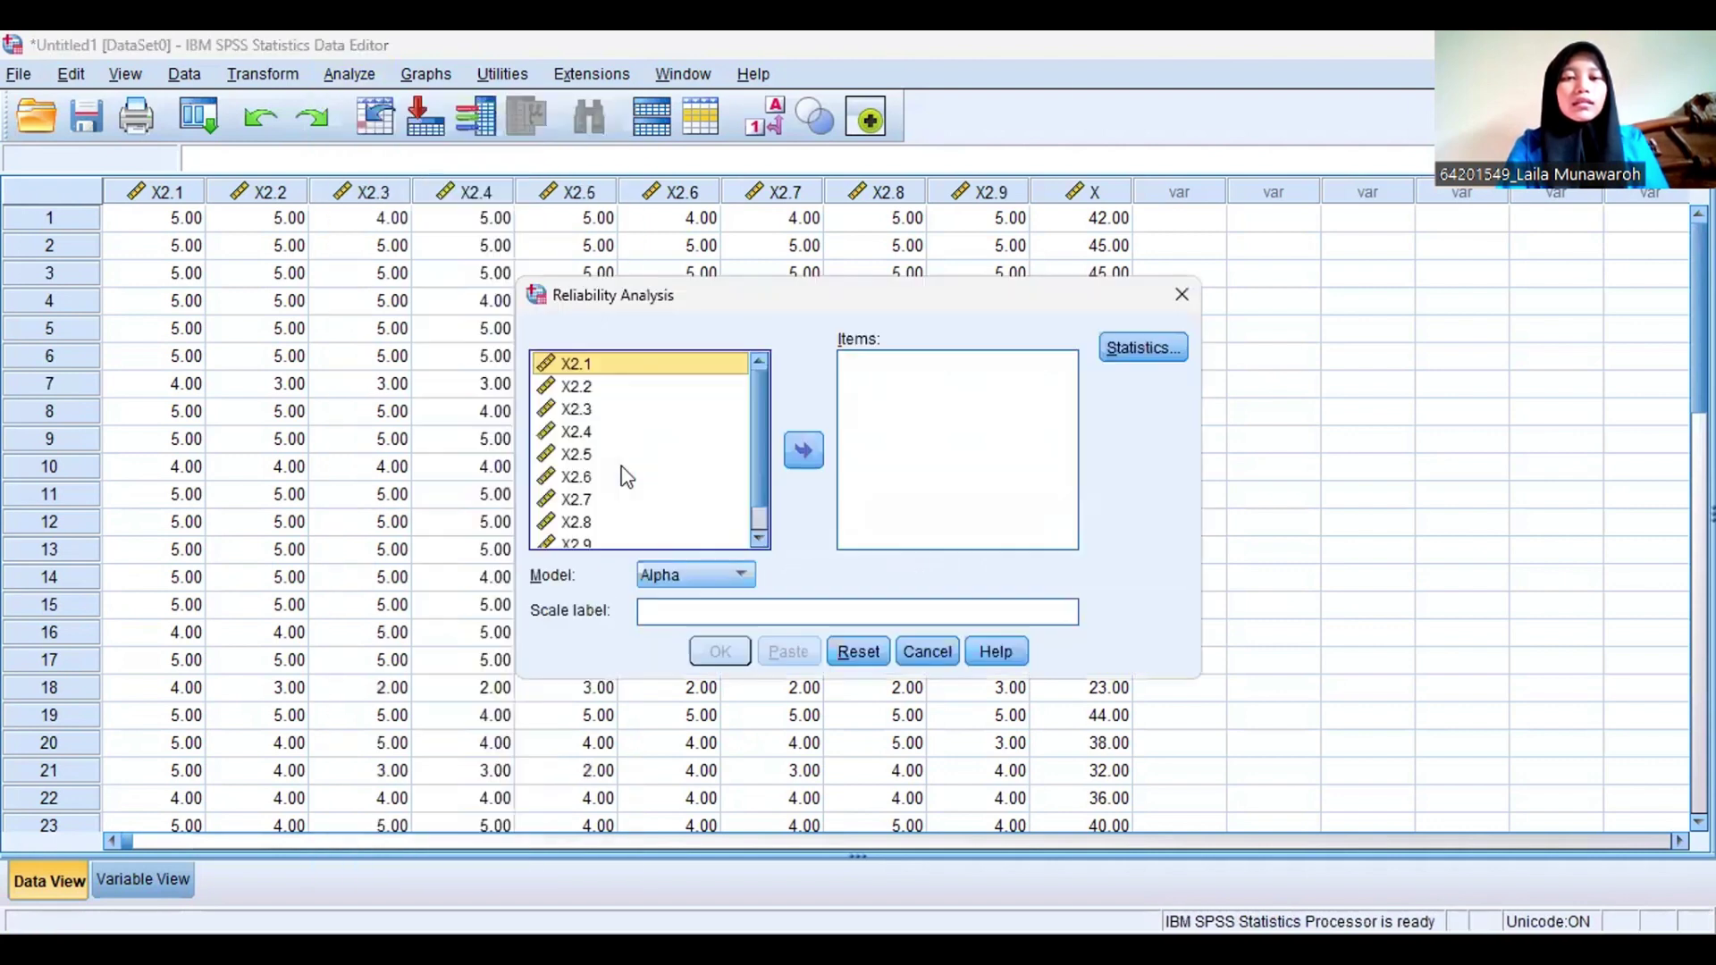
{"action": "left_click", "coordinate": [625, 475]}
{"action": "key", "text": "ctrl+a"}
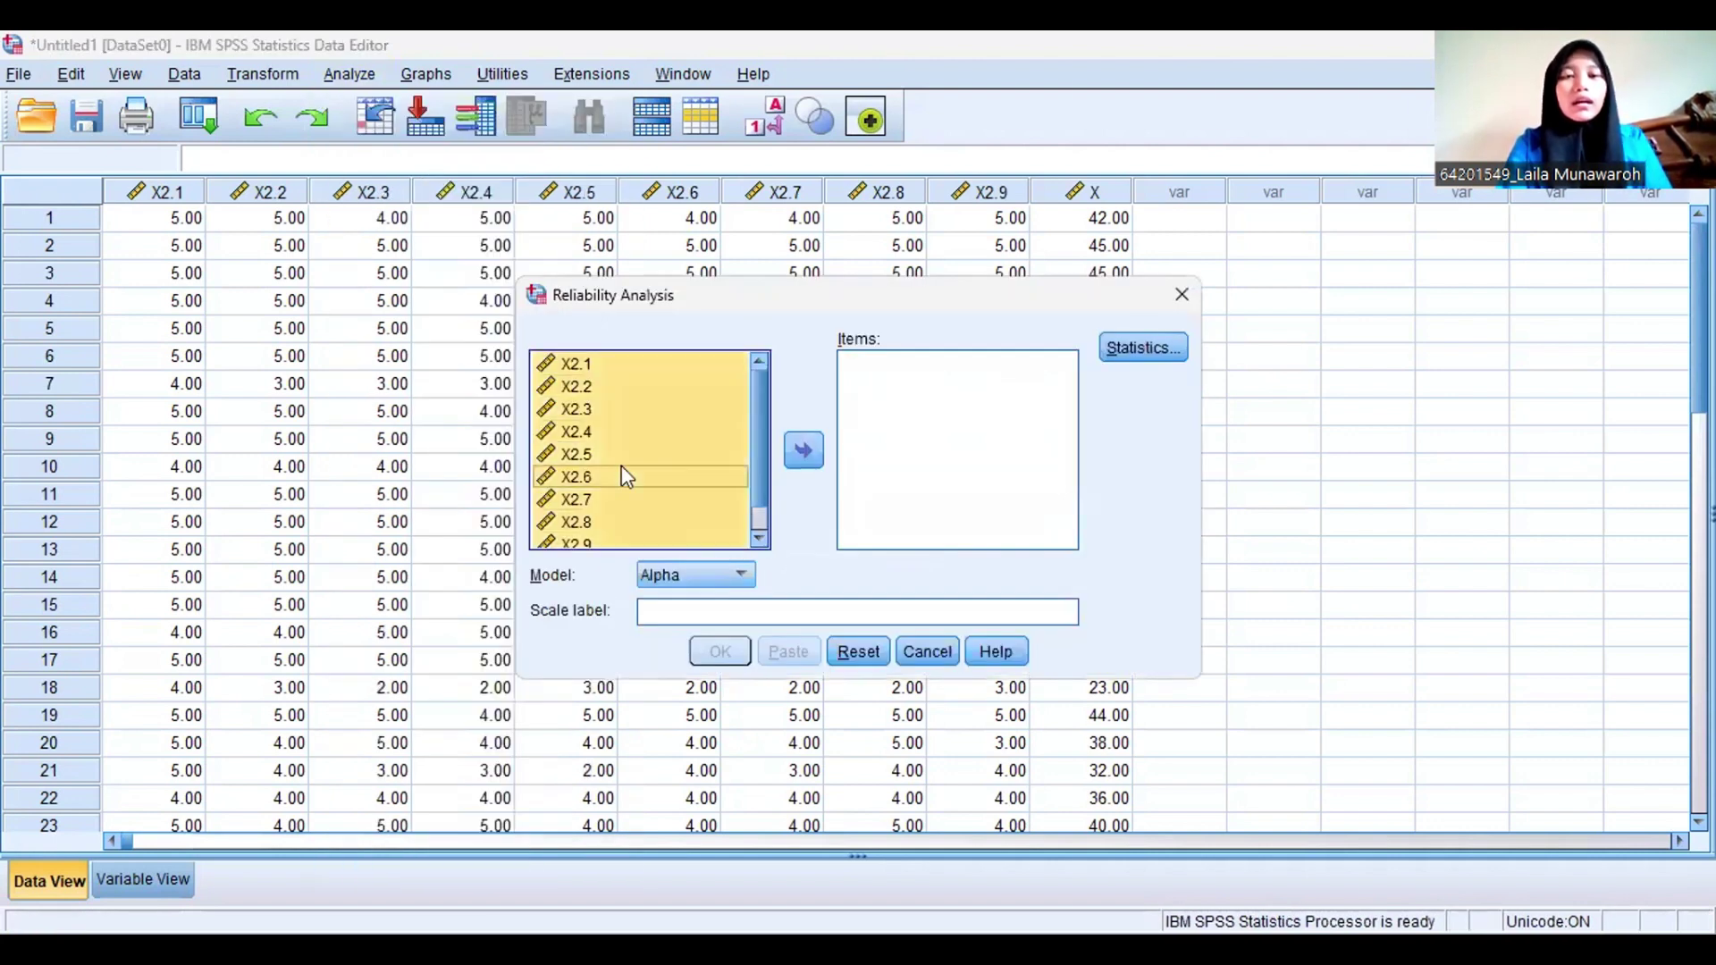
{"action": "left_click", "coordinate": [803, 456]}
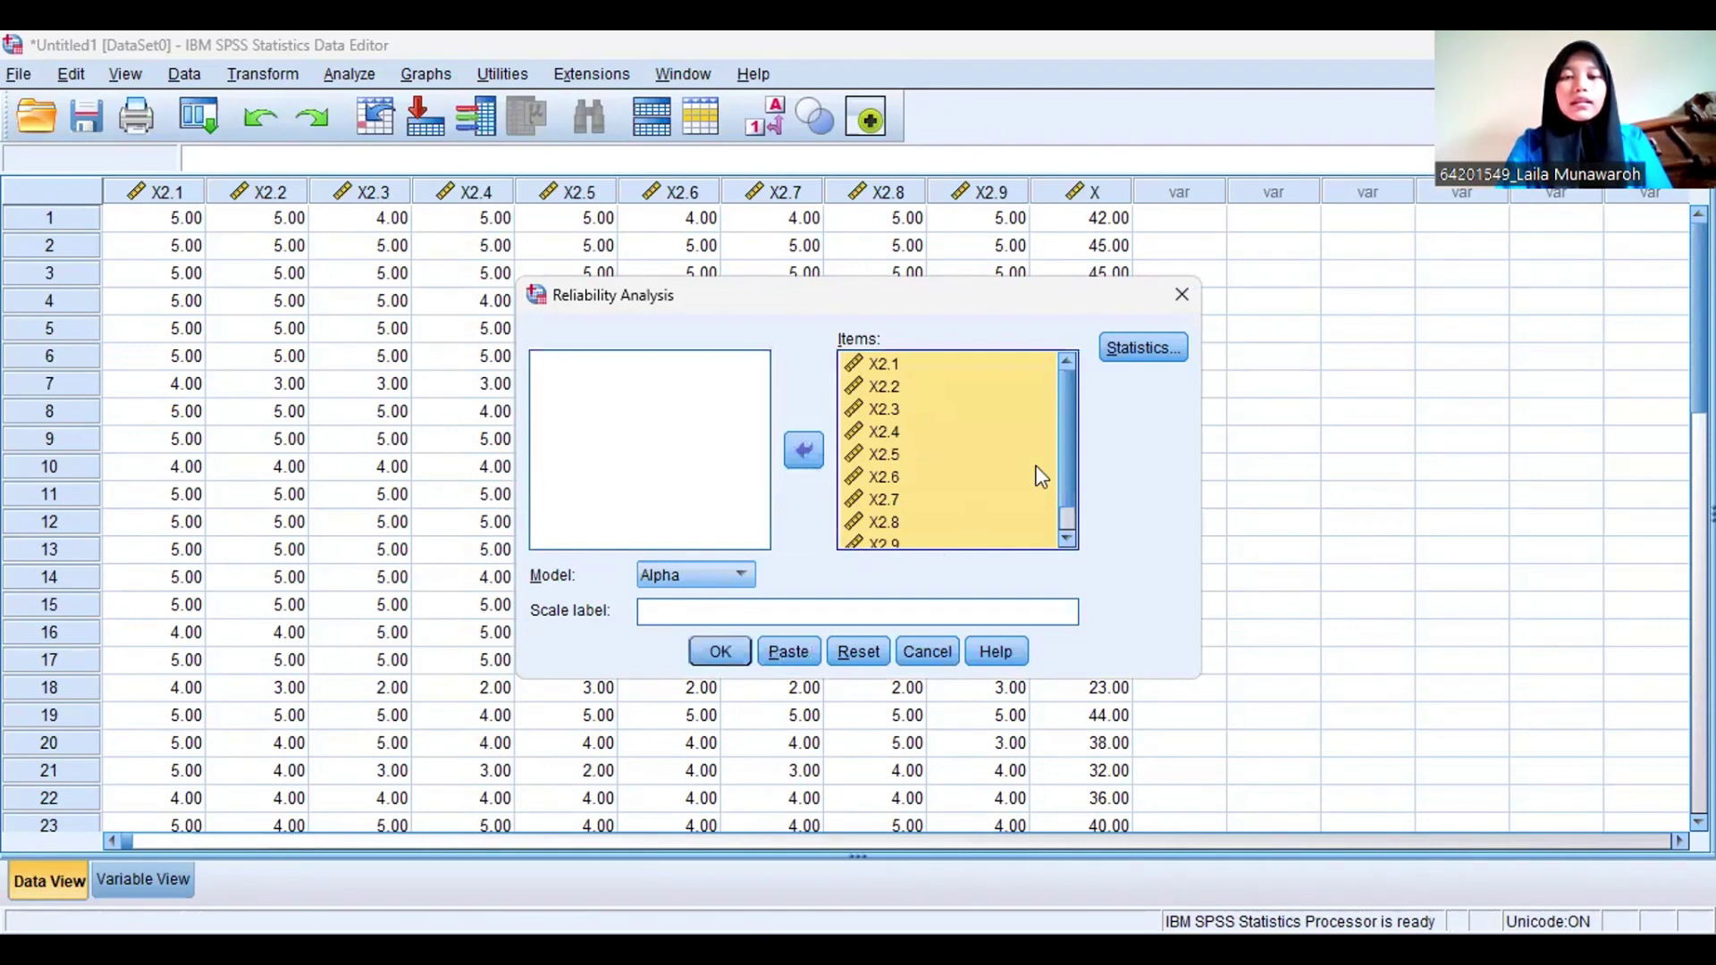
{"action": "scroll", "coordinate": [1017, 534], "scroll_direction": "down", "scroll_amount": 1}
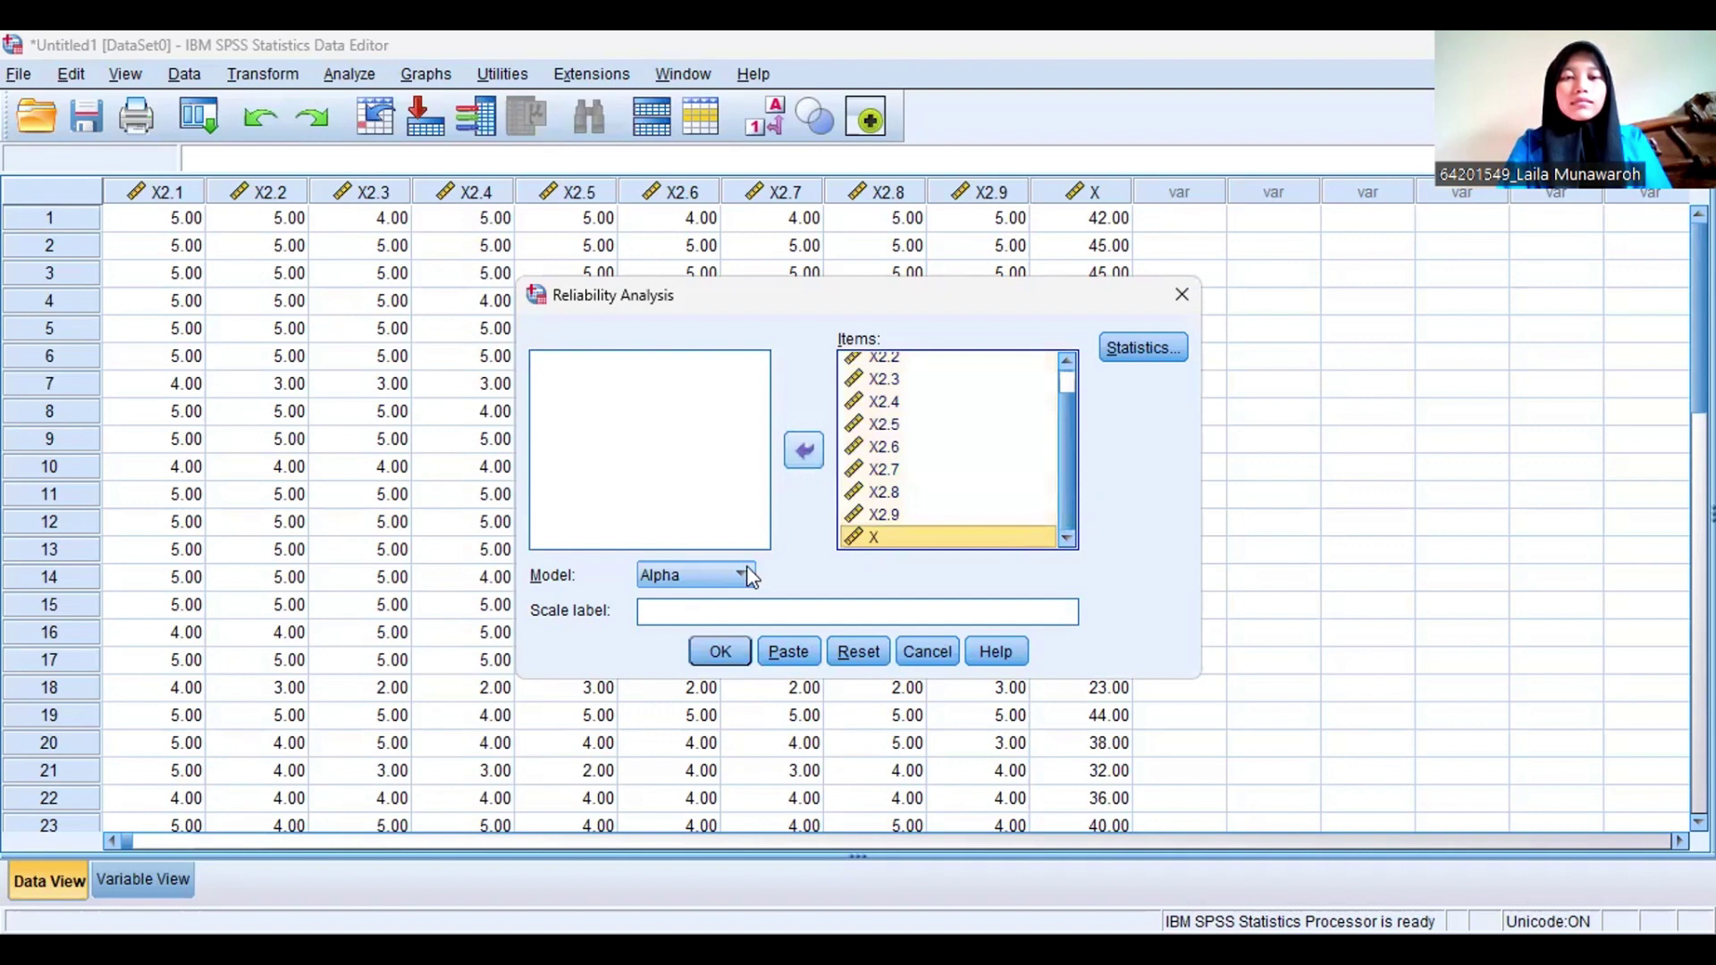
{"action": "left_click", "coordinate": [804, 454]}
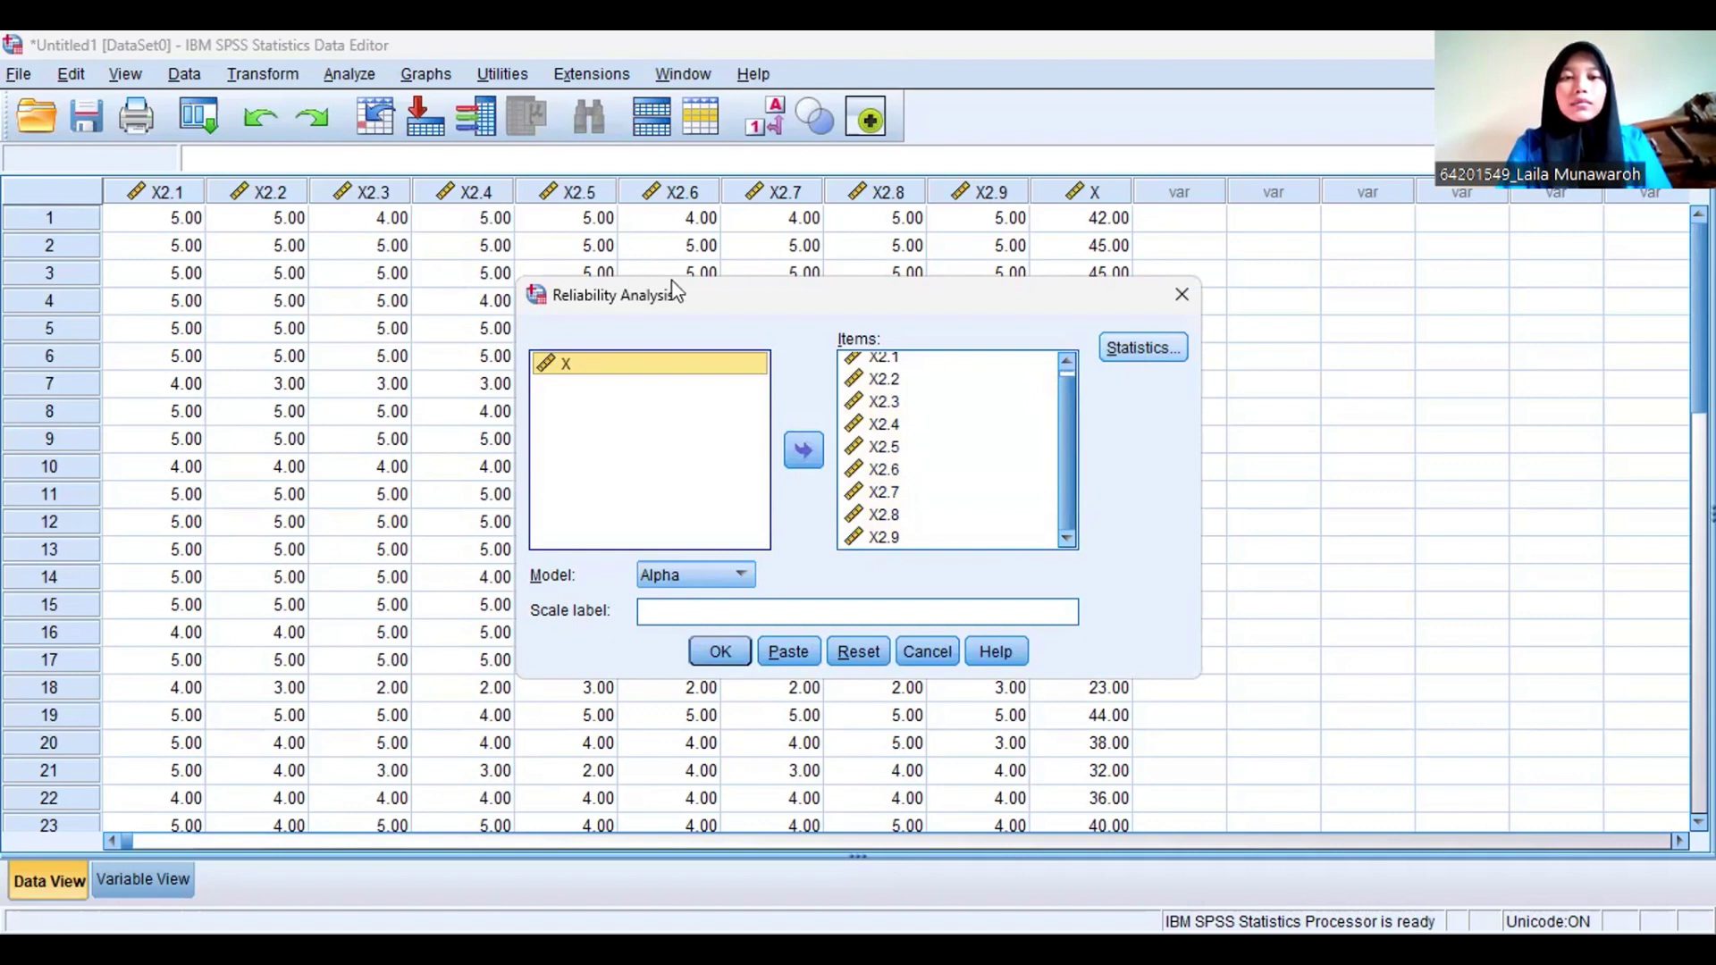
Run the reliability analysis with item, scale, scale if item deleted and inter-item correlation statistics, and check Cronbach's Alpha in the output
{"action": "key", "text": "alt+s"}
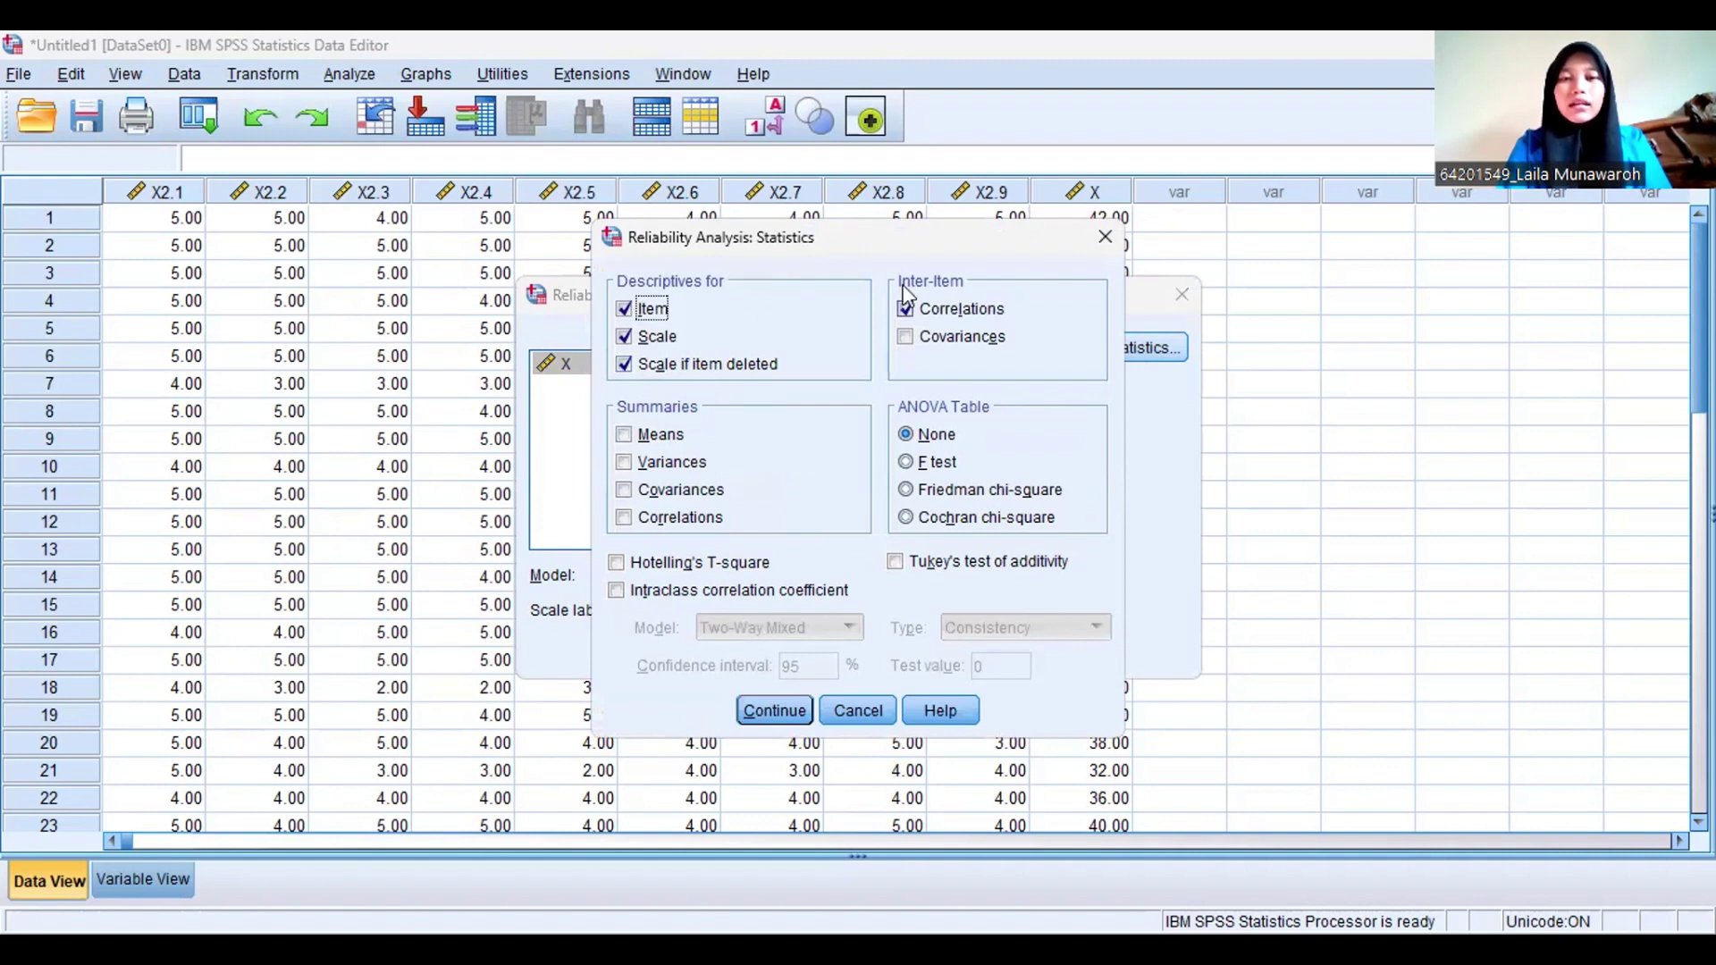
{"action": "left_click", "coordinate": [785, 718]}
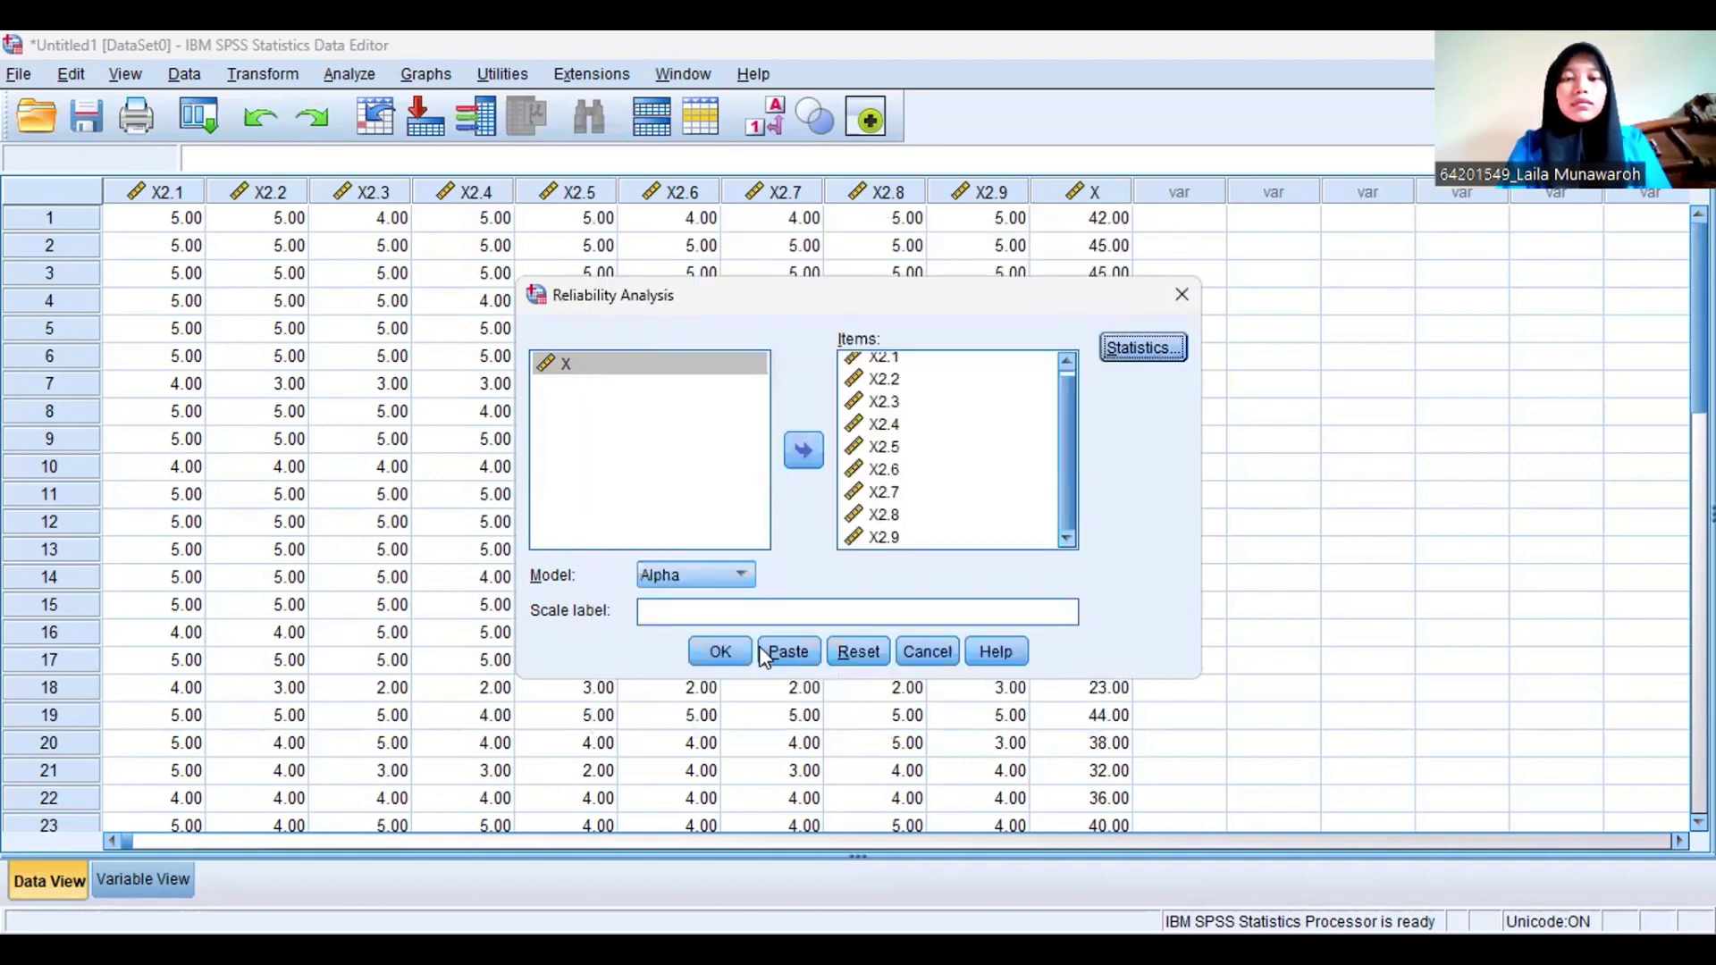
{"action": "left_click", "coordinate": [740, 661]}
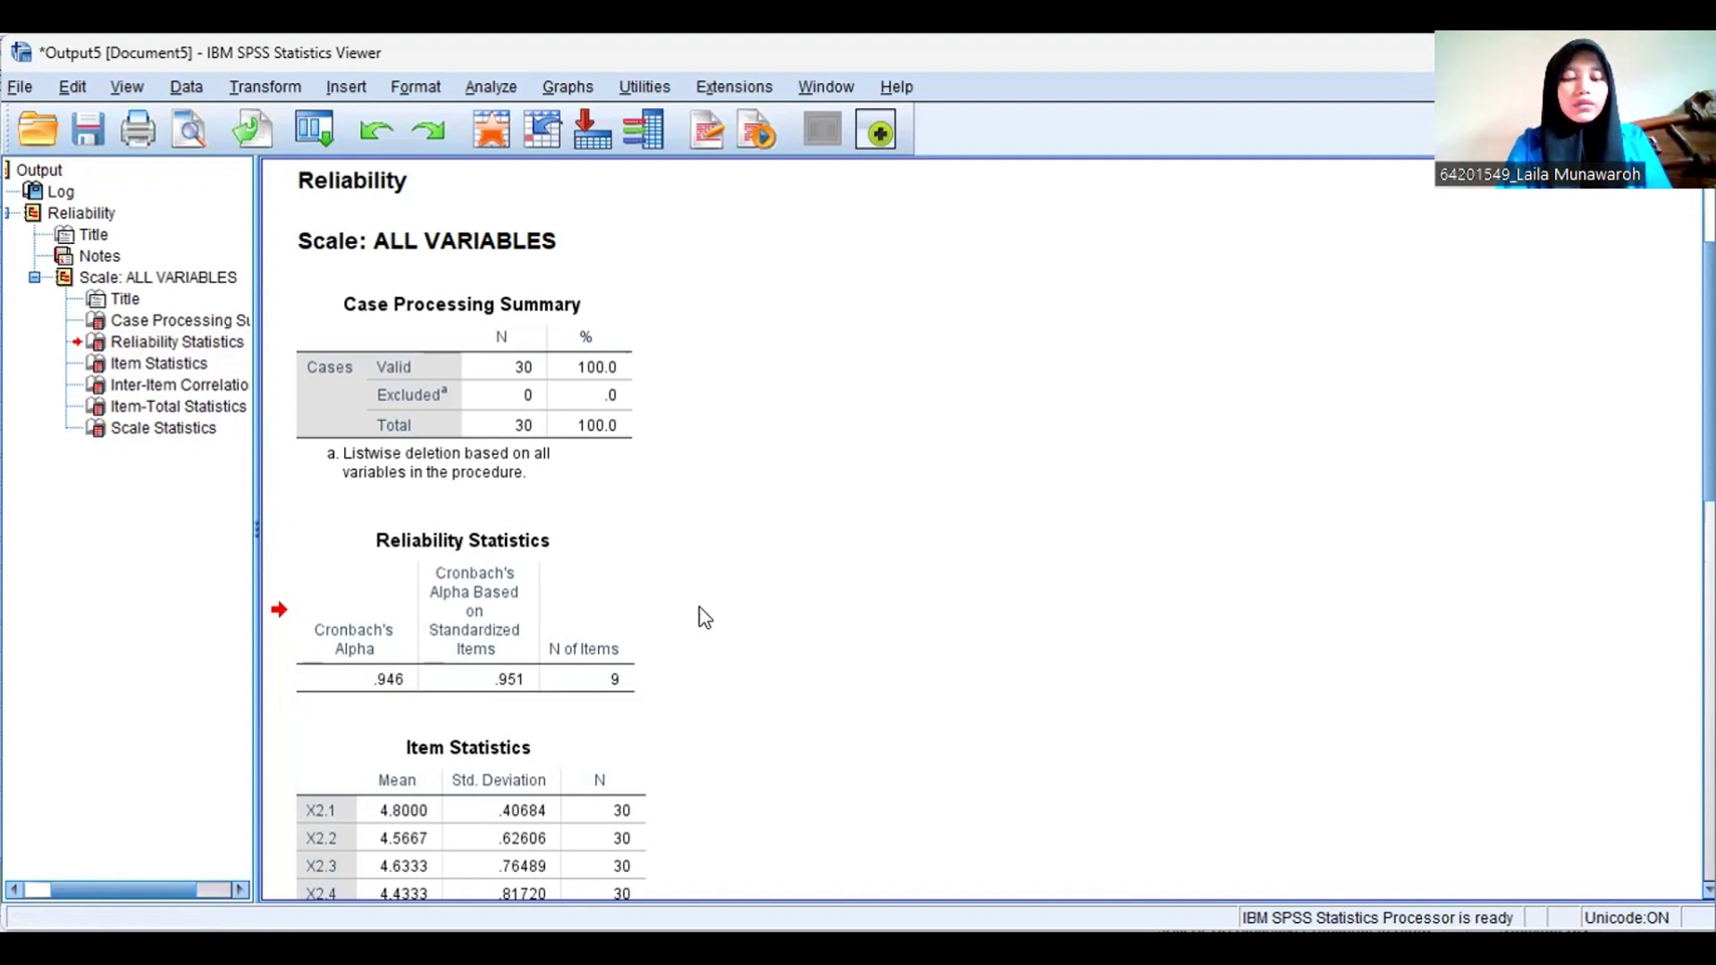
{"action": "left_click", "coordinate": [345, 676]}
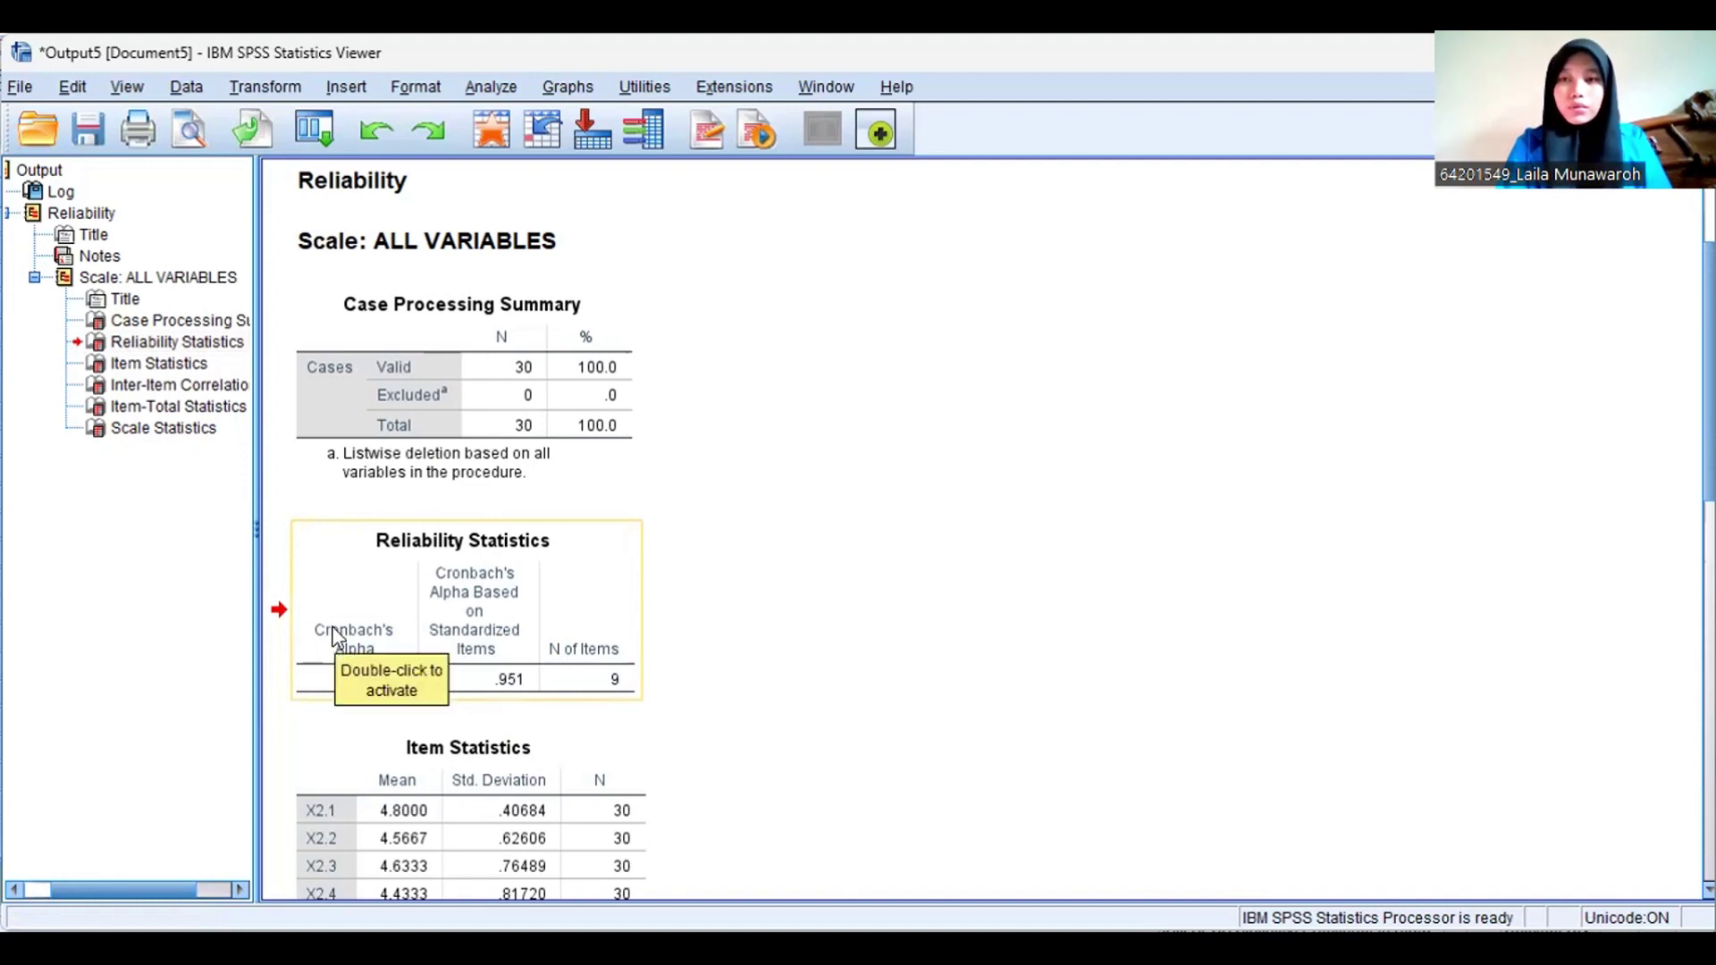
{"action": "left_click", "coordinate": [374, 731]}
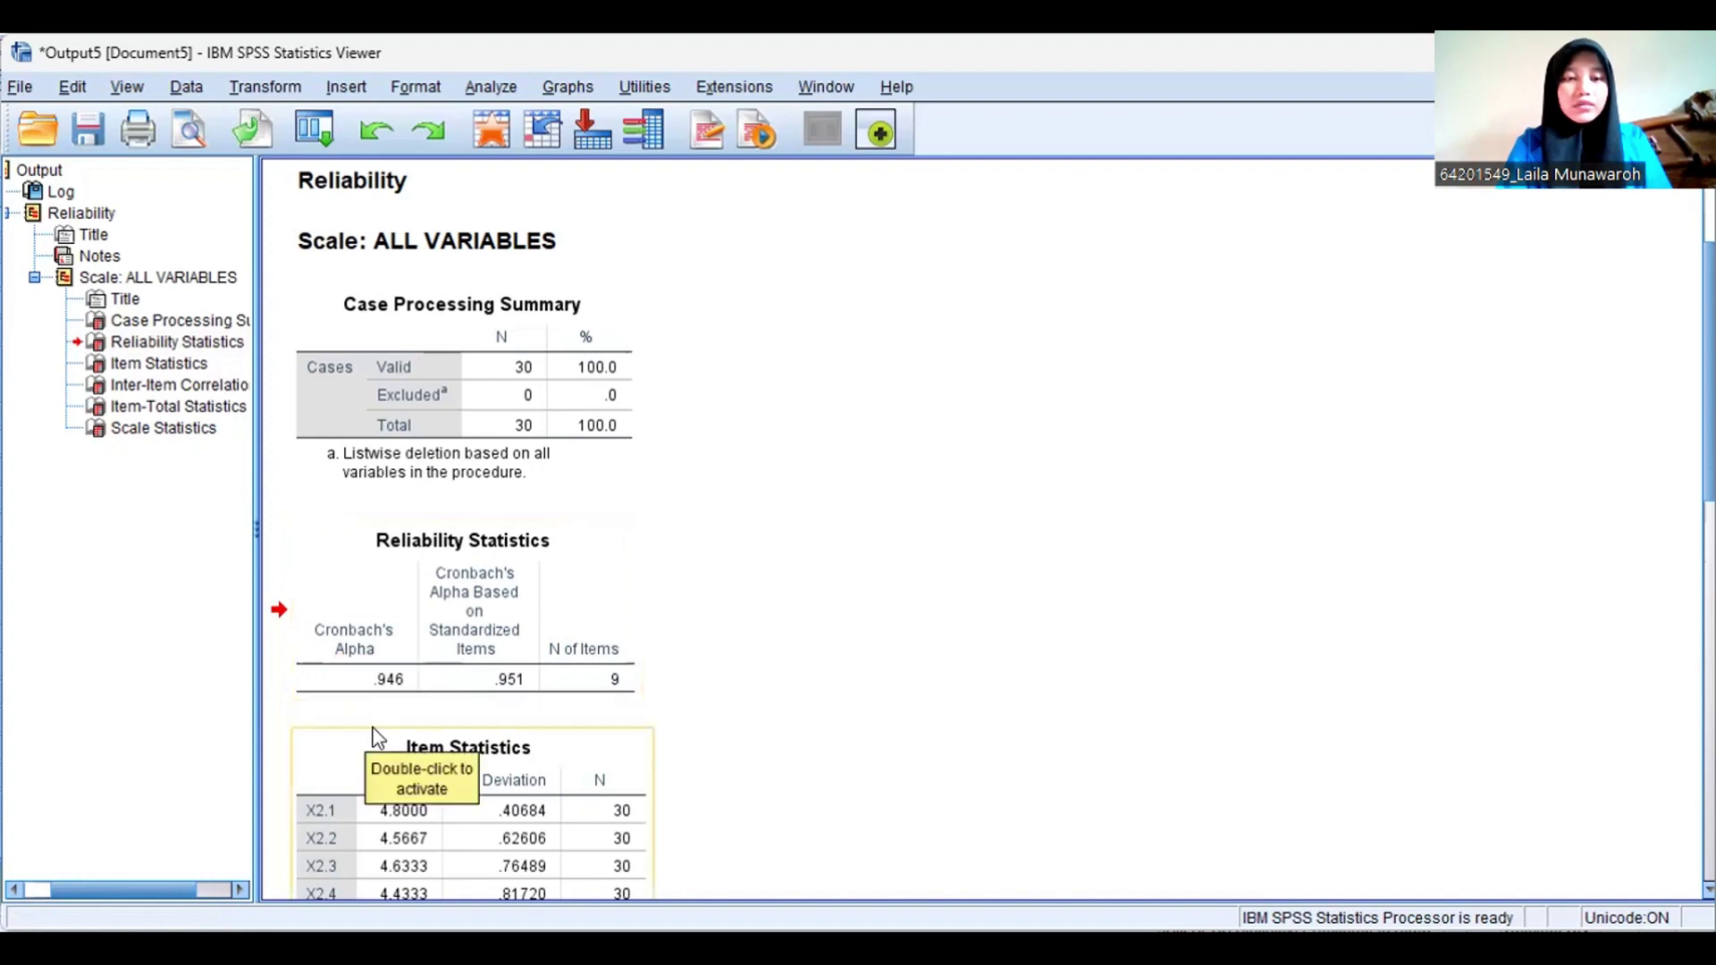
{"action": "left_click", "coordinate": [373, 697]}
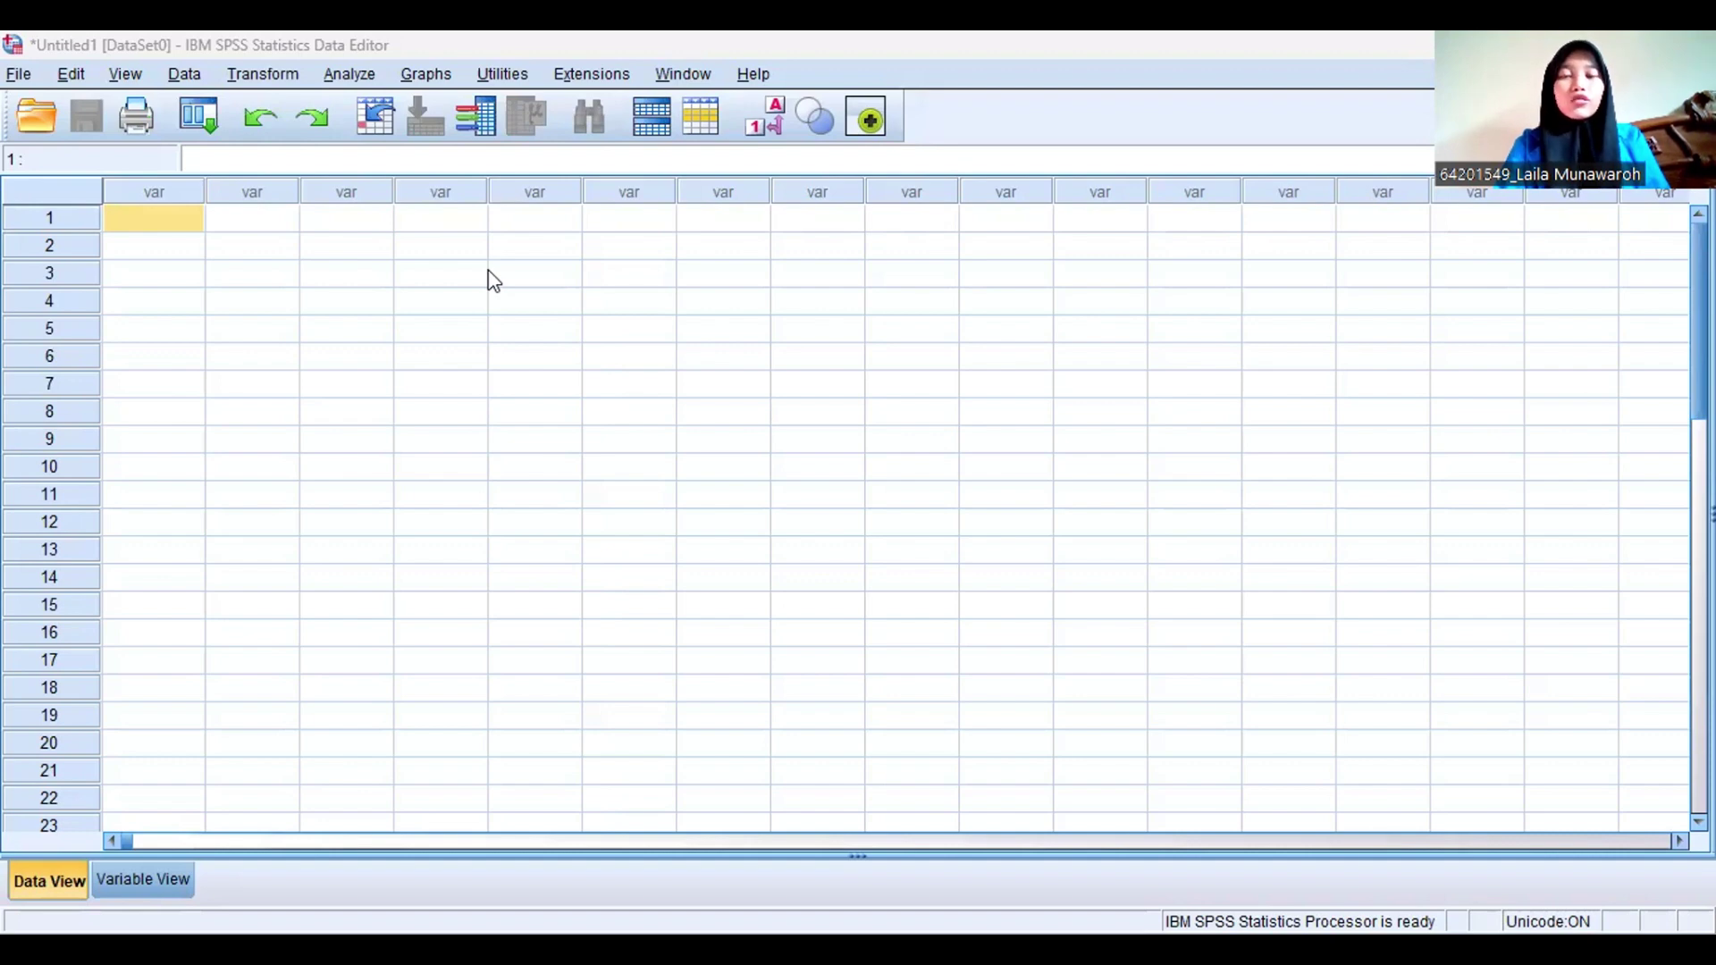
Paste the copied Y response data into the empty data sheet from row 1, and rename the first two variables Y.1 and Y.2
{"action": "left_click", "coordinate": [193, 229]}
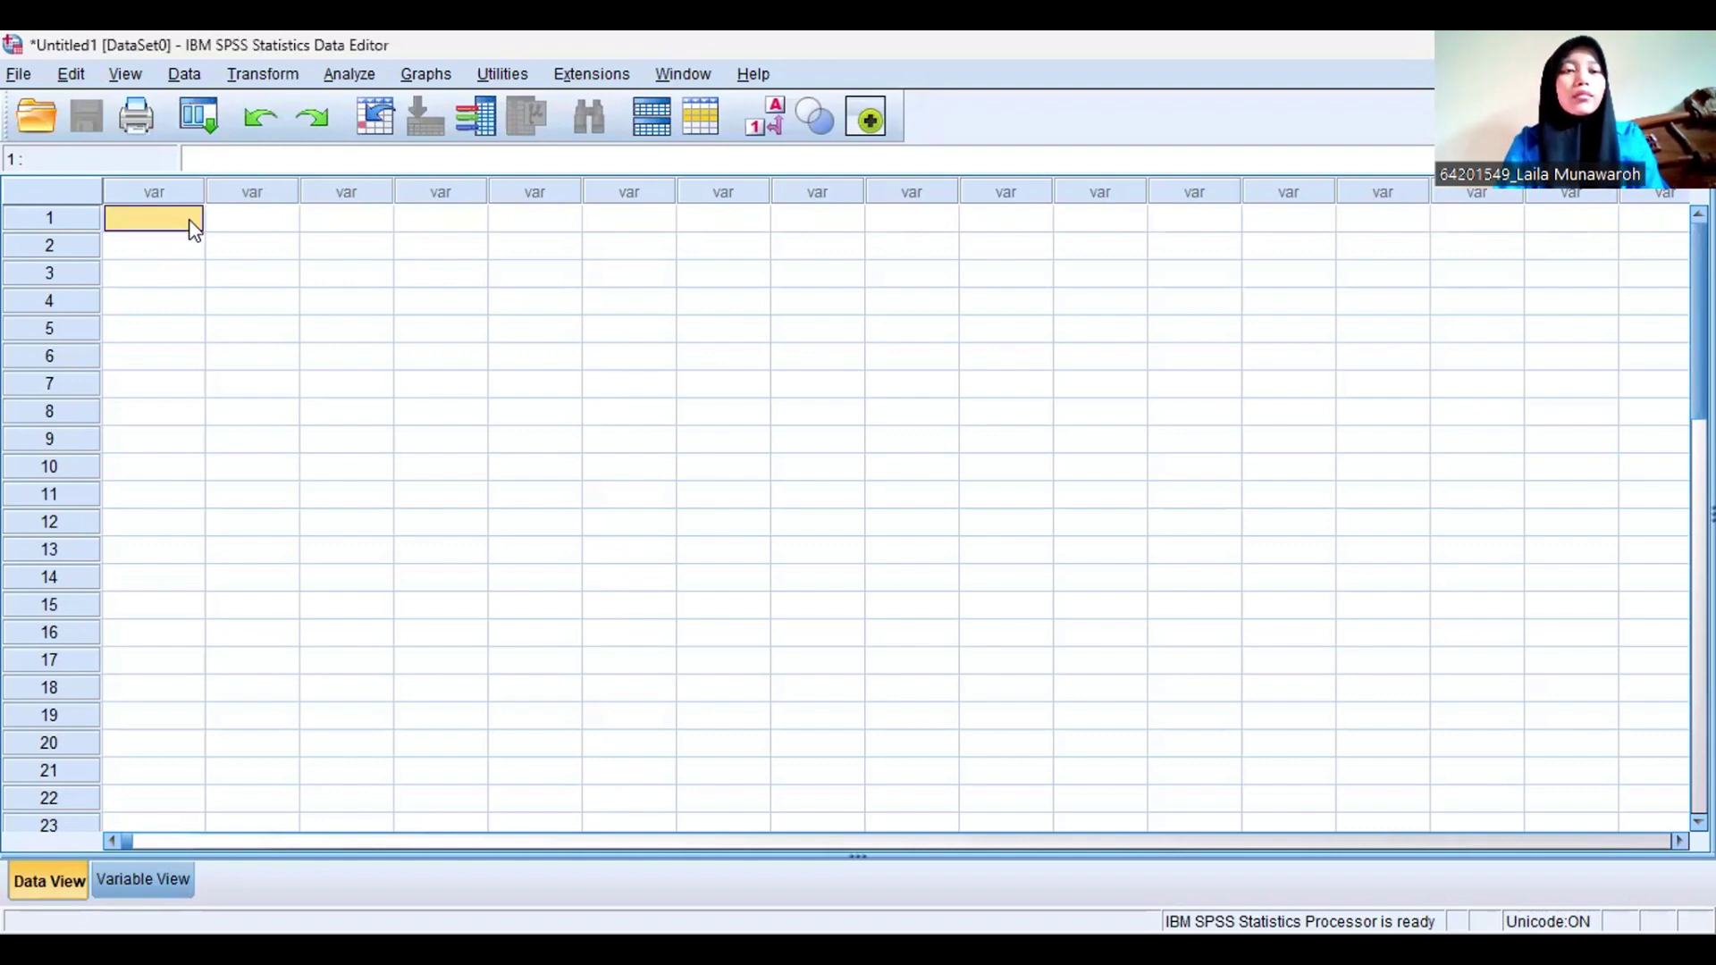
{"action": "key", "text": "ctrl+v"}
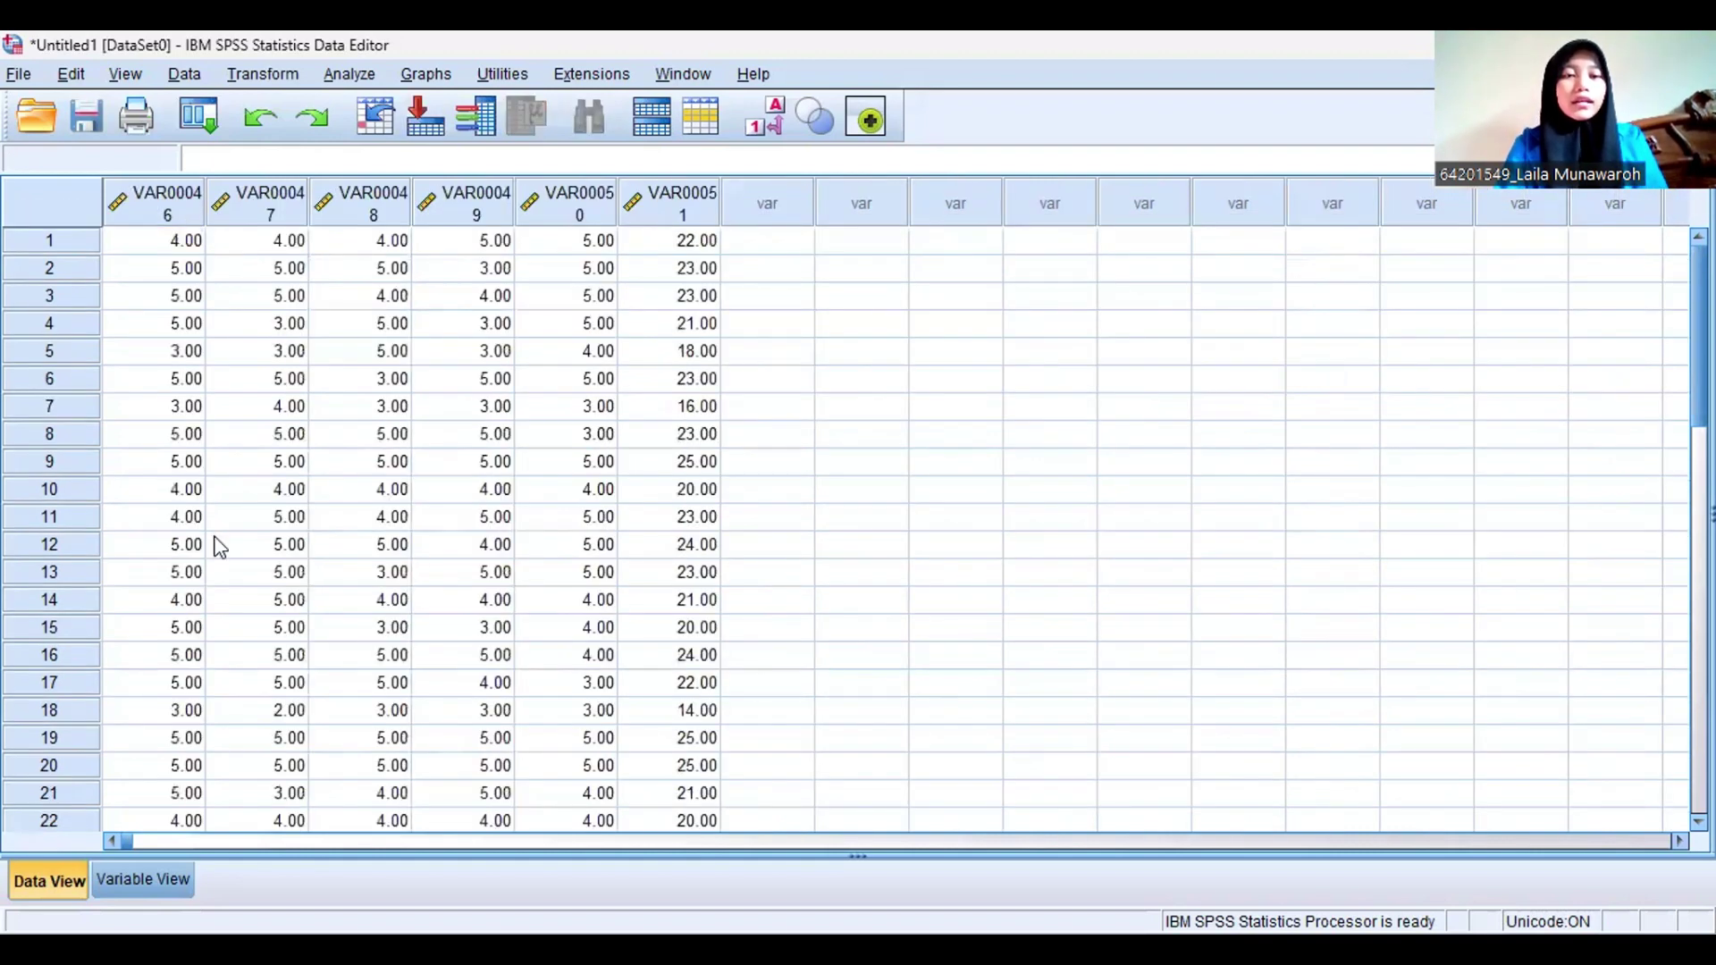
{"action": "left_click", "coordinate": [149, 885]}
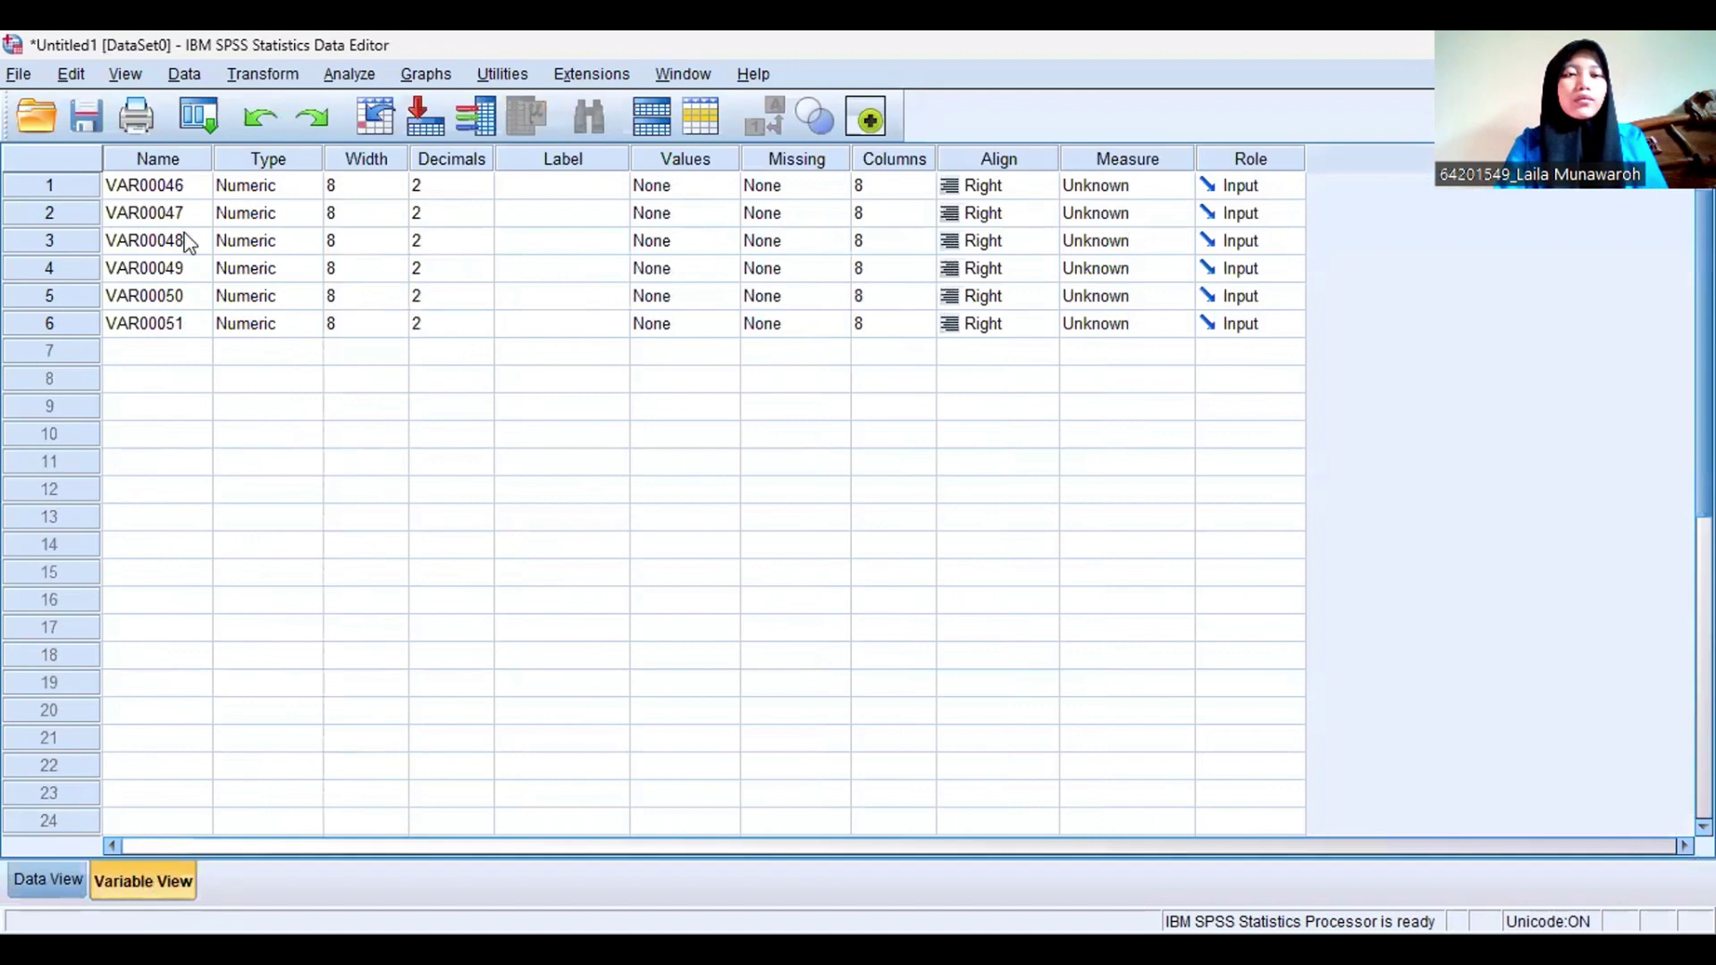
{"action": "left_click", "coordinate": [198, 185]}
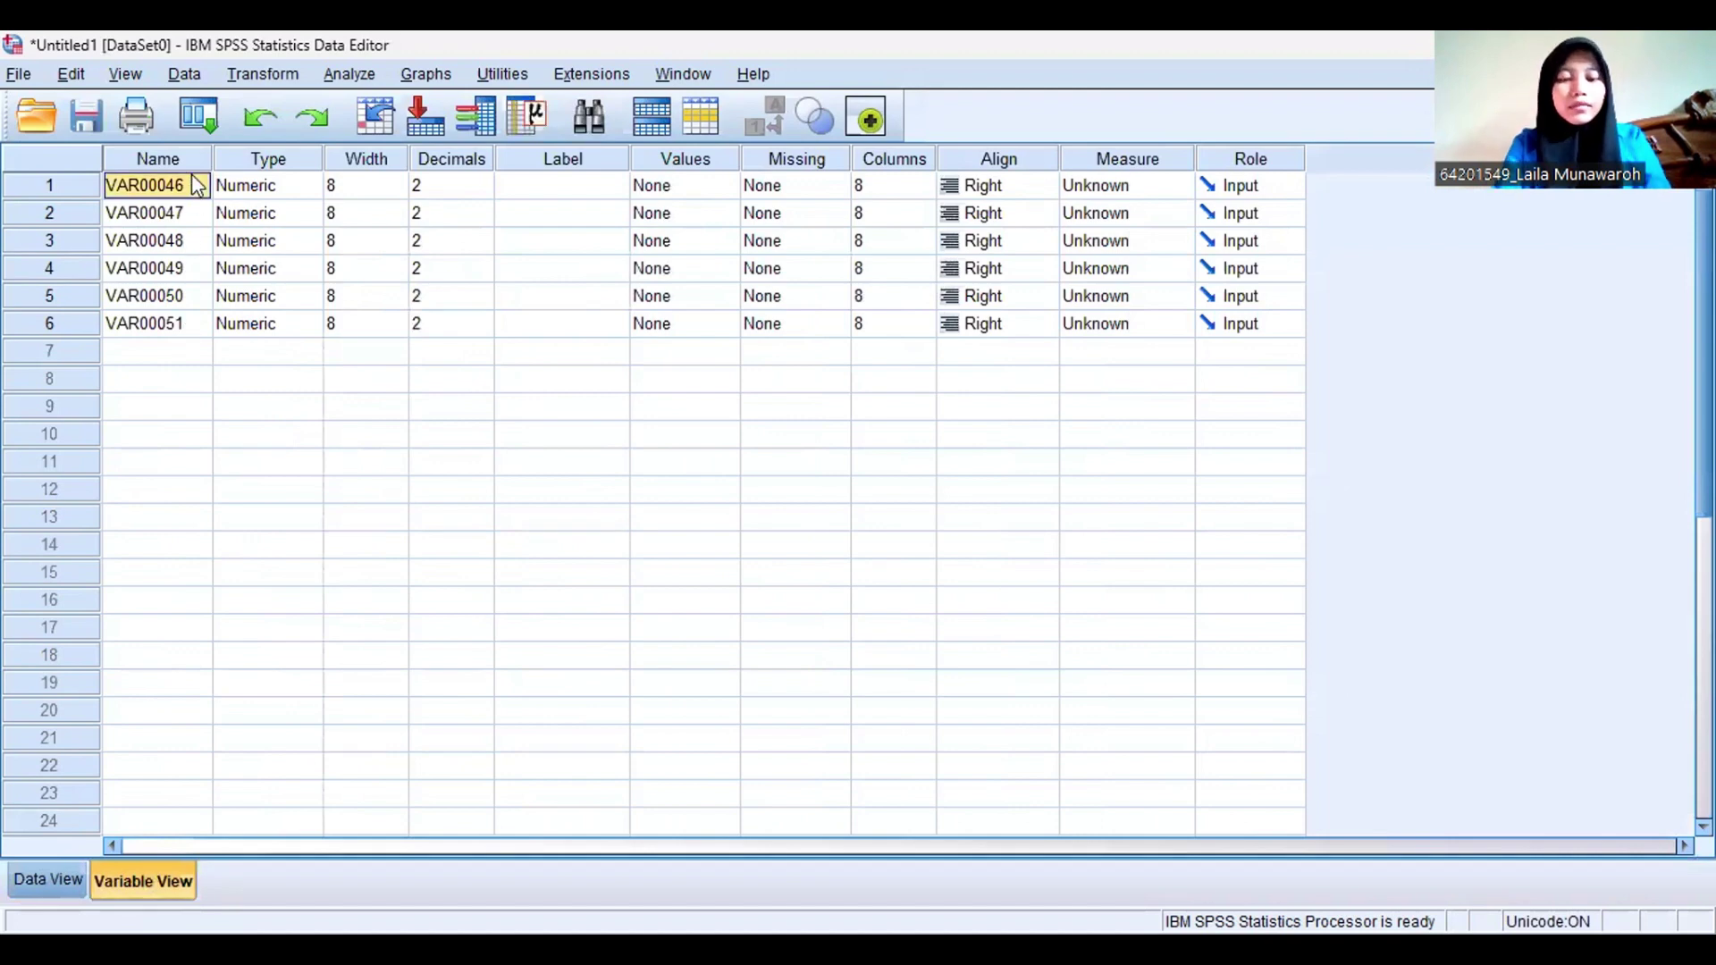
{"action": "type", "text": "Y"}
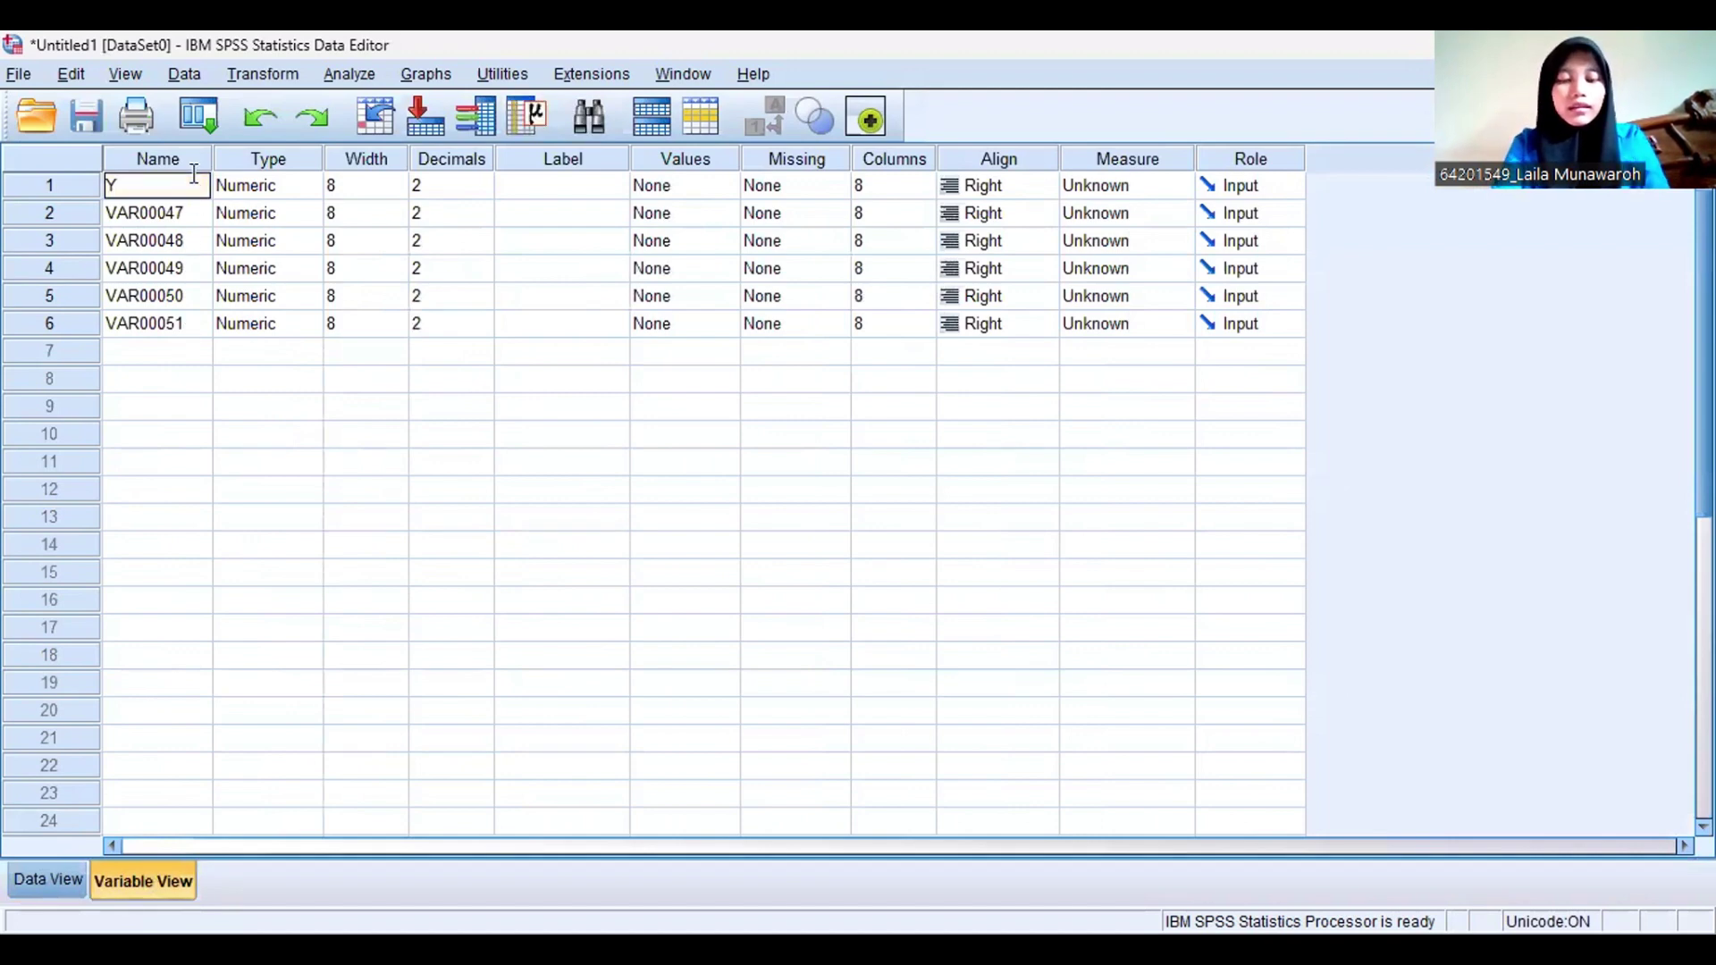
{"action": "type", "text": ".1"}
{"action": "key", "text": "Return"}
{"action": "type", "text": "Y"}
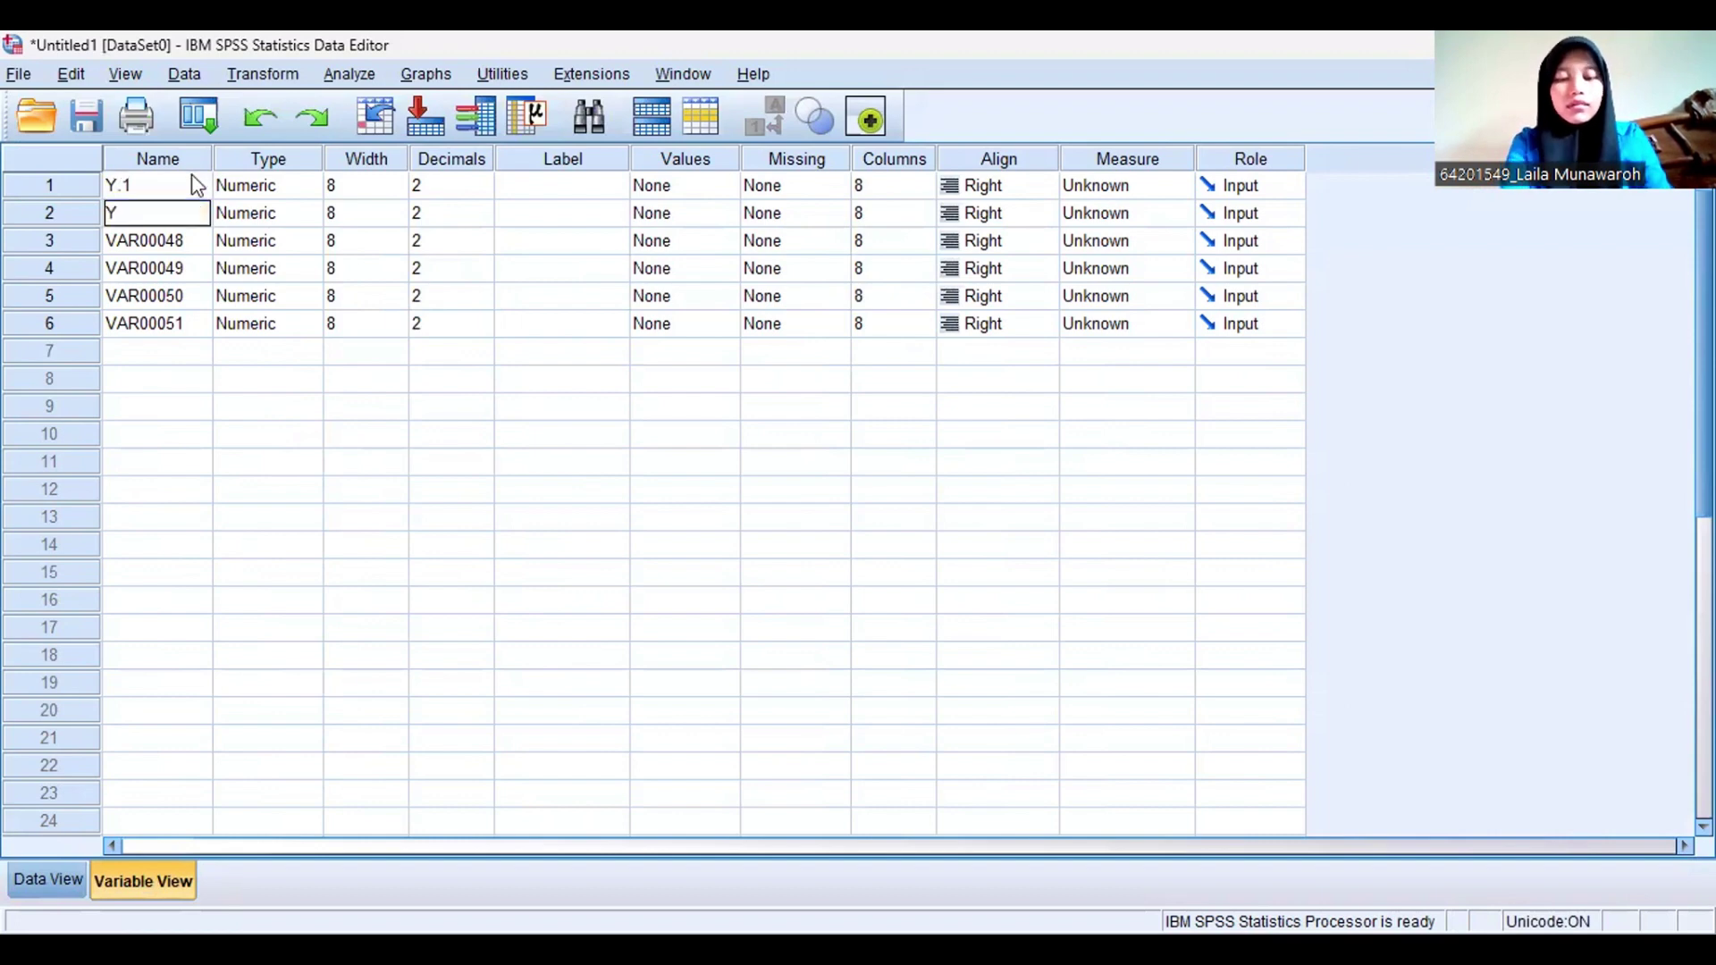
{"action": "type", "text": ".2"}
{"action": "key", "text": "Return"}
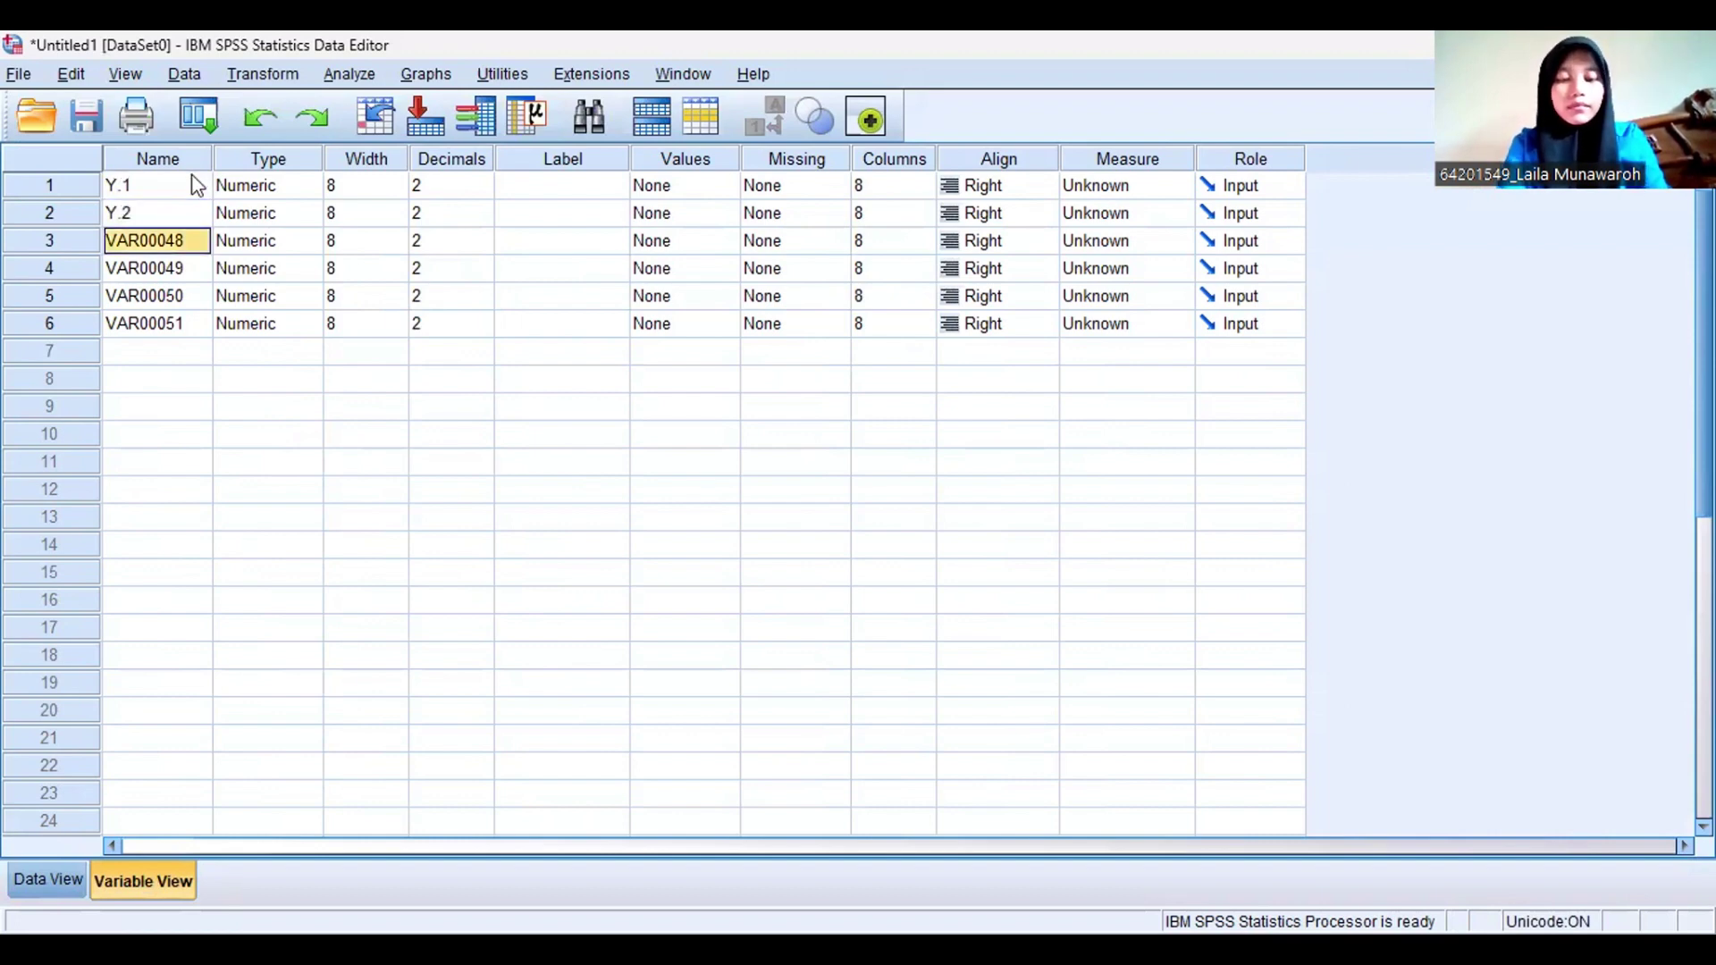
Rename the remaining four variables Y.3, Y.5, Y.6 and Y, and return to the data sheet
{"action": "type", "text": "Y.3"}
{"action": "key", "text": "Return"}
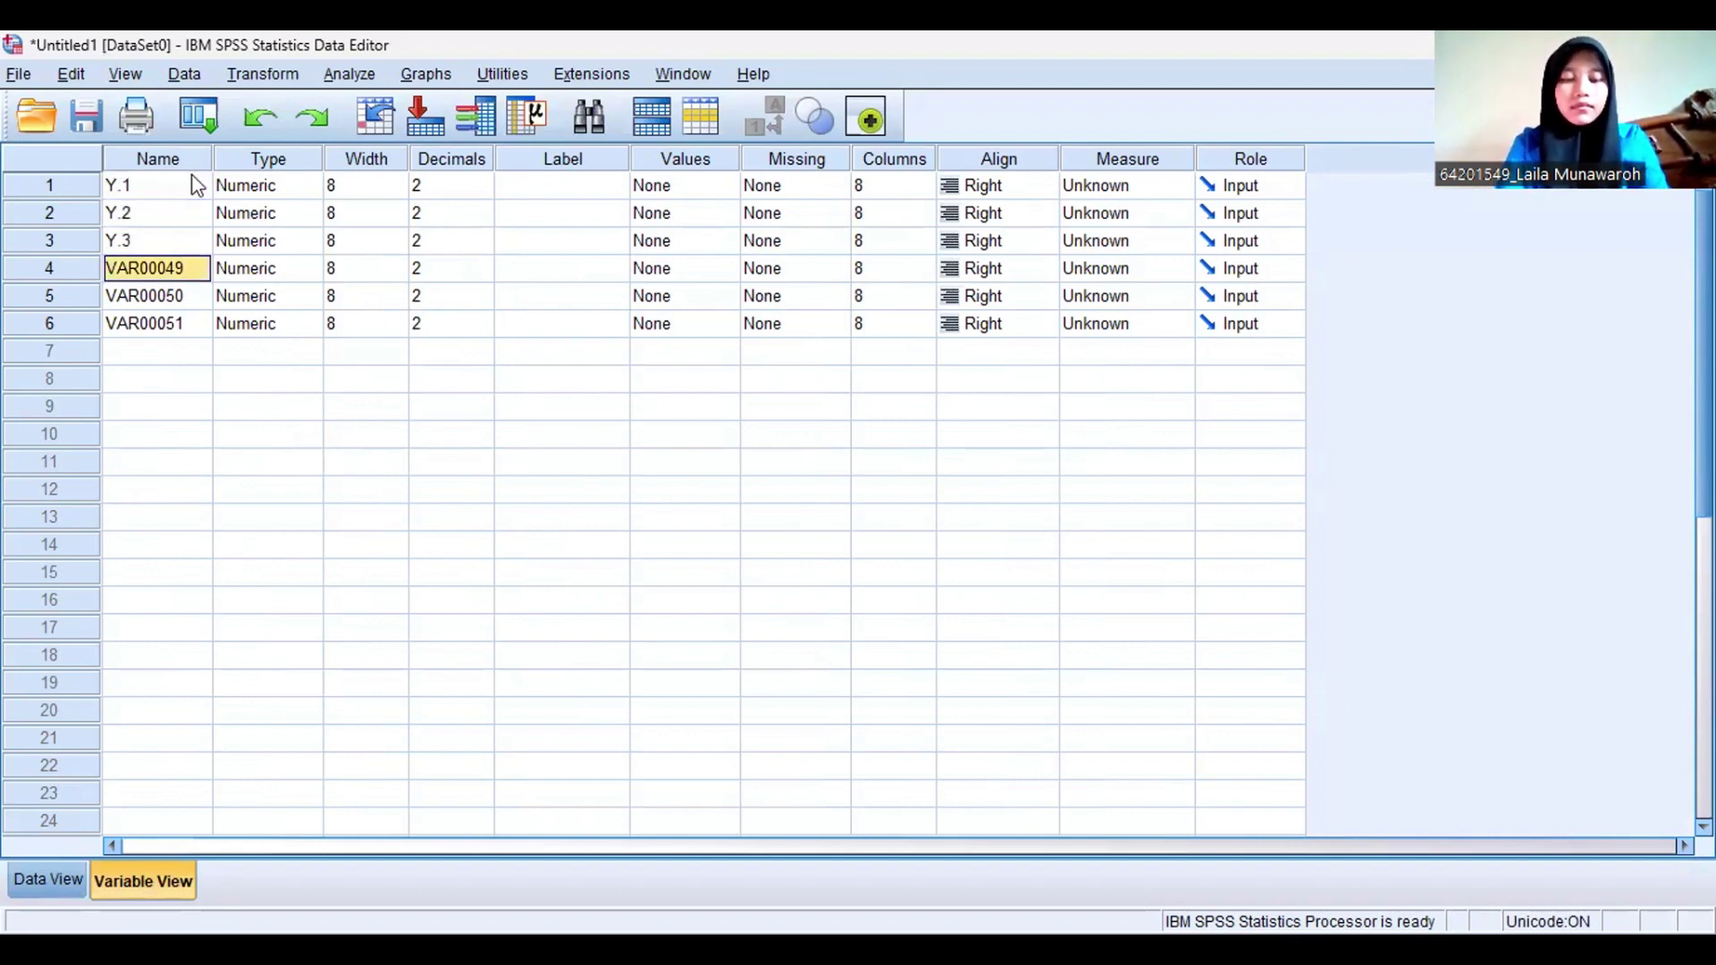
{"action": "type", "text": "Y.5"}
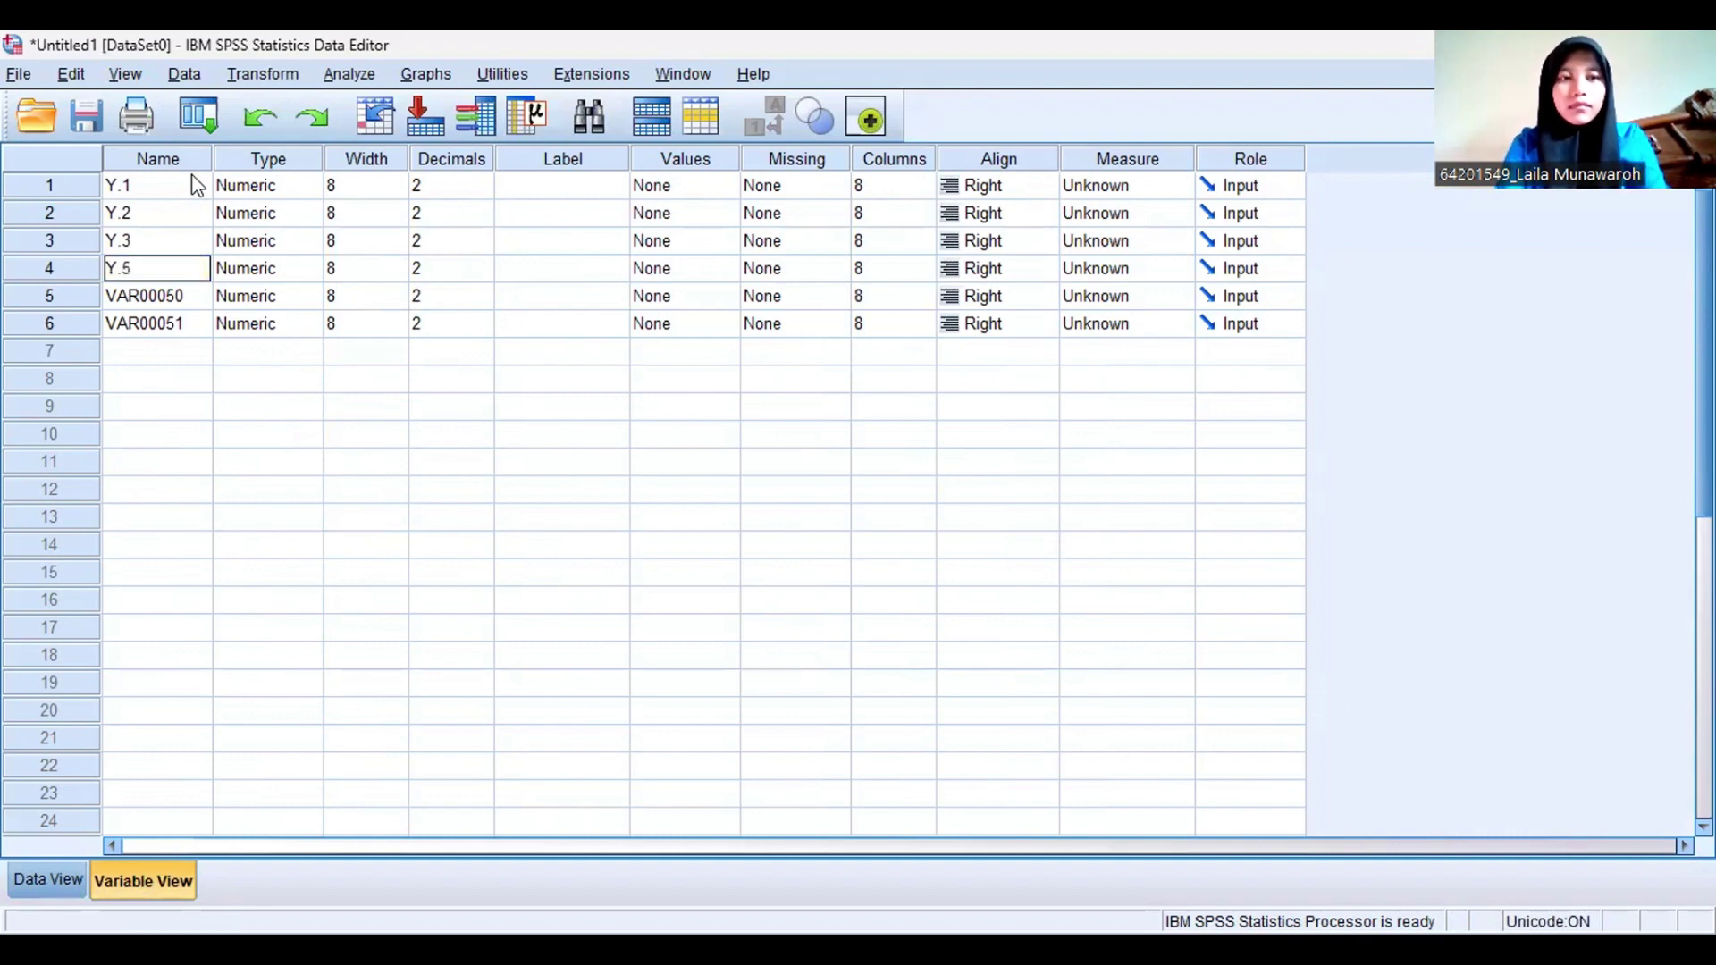
{"action": "key", "text": "Return"}
{"action": "type", "text": "Y.6"}
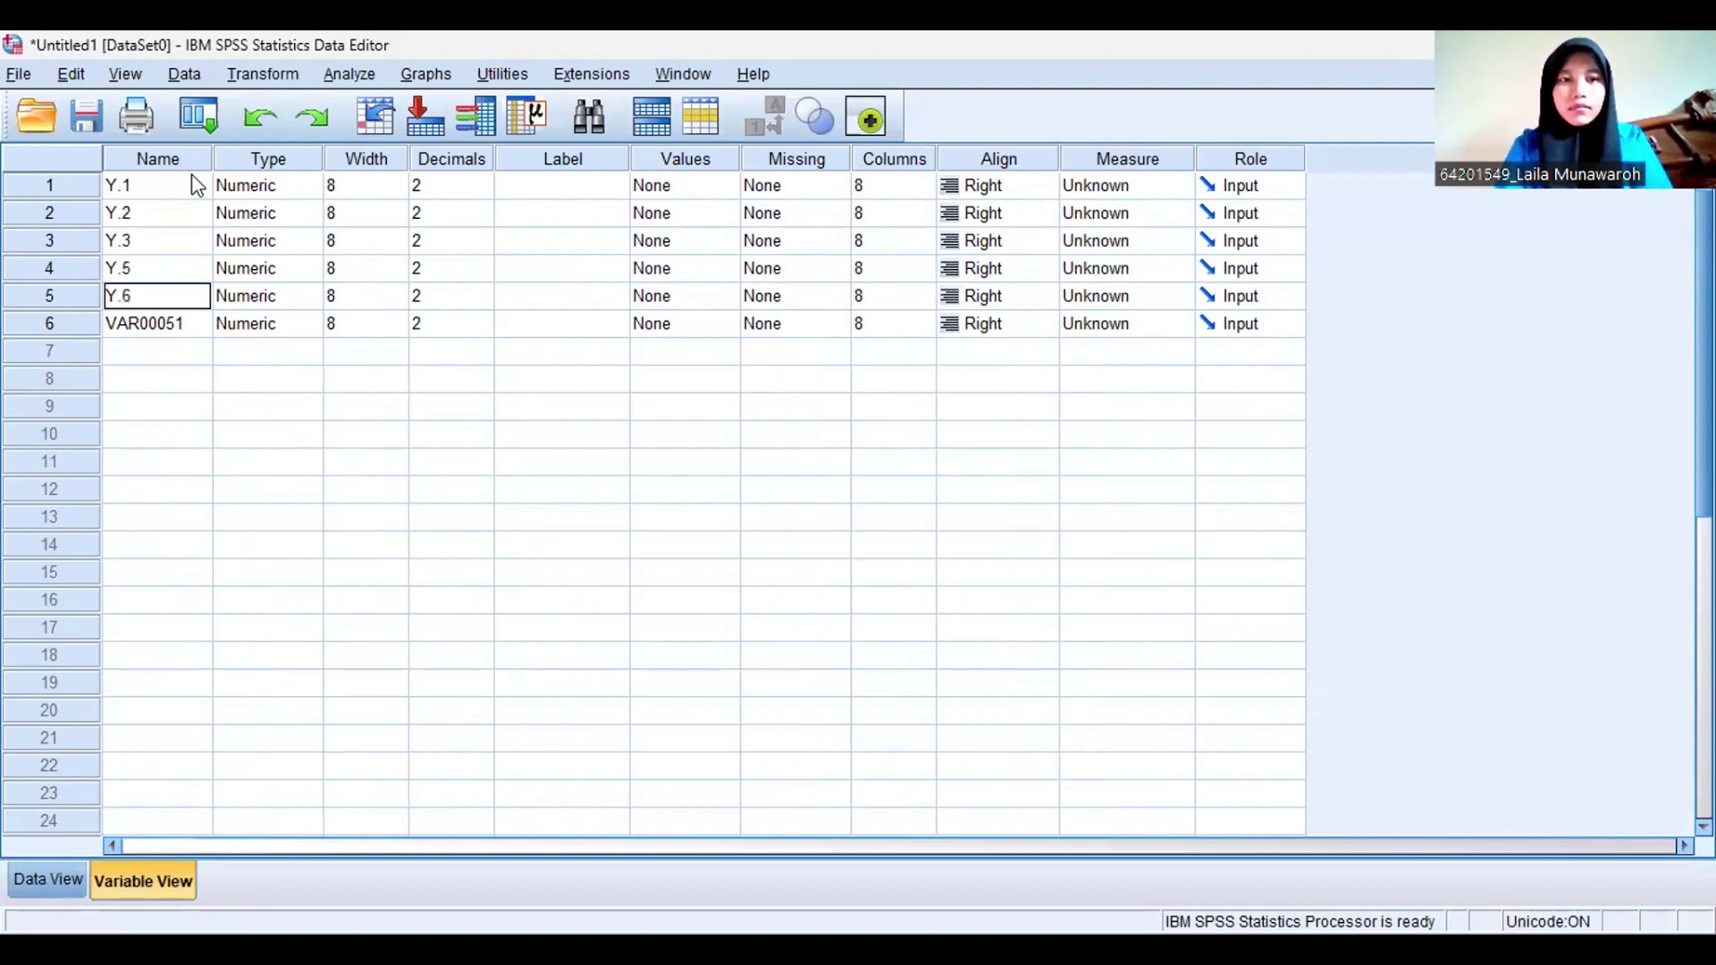
{"action": "key", "text": "Return"}
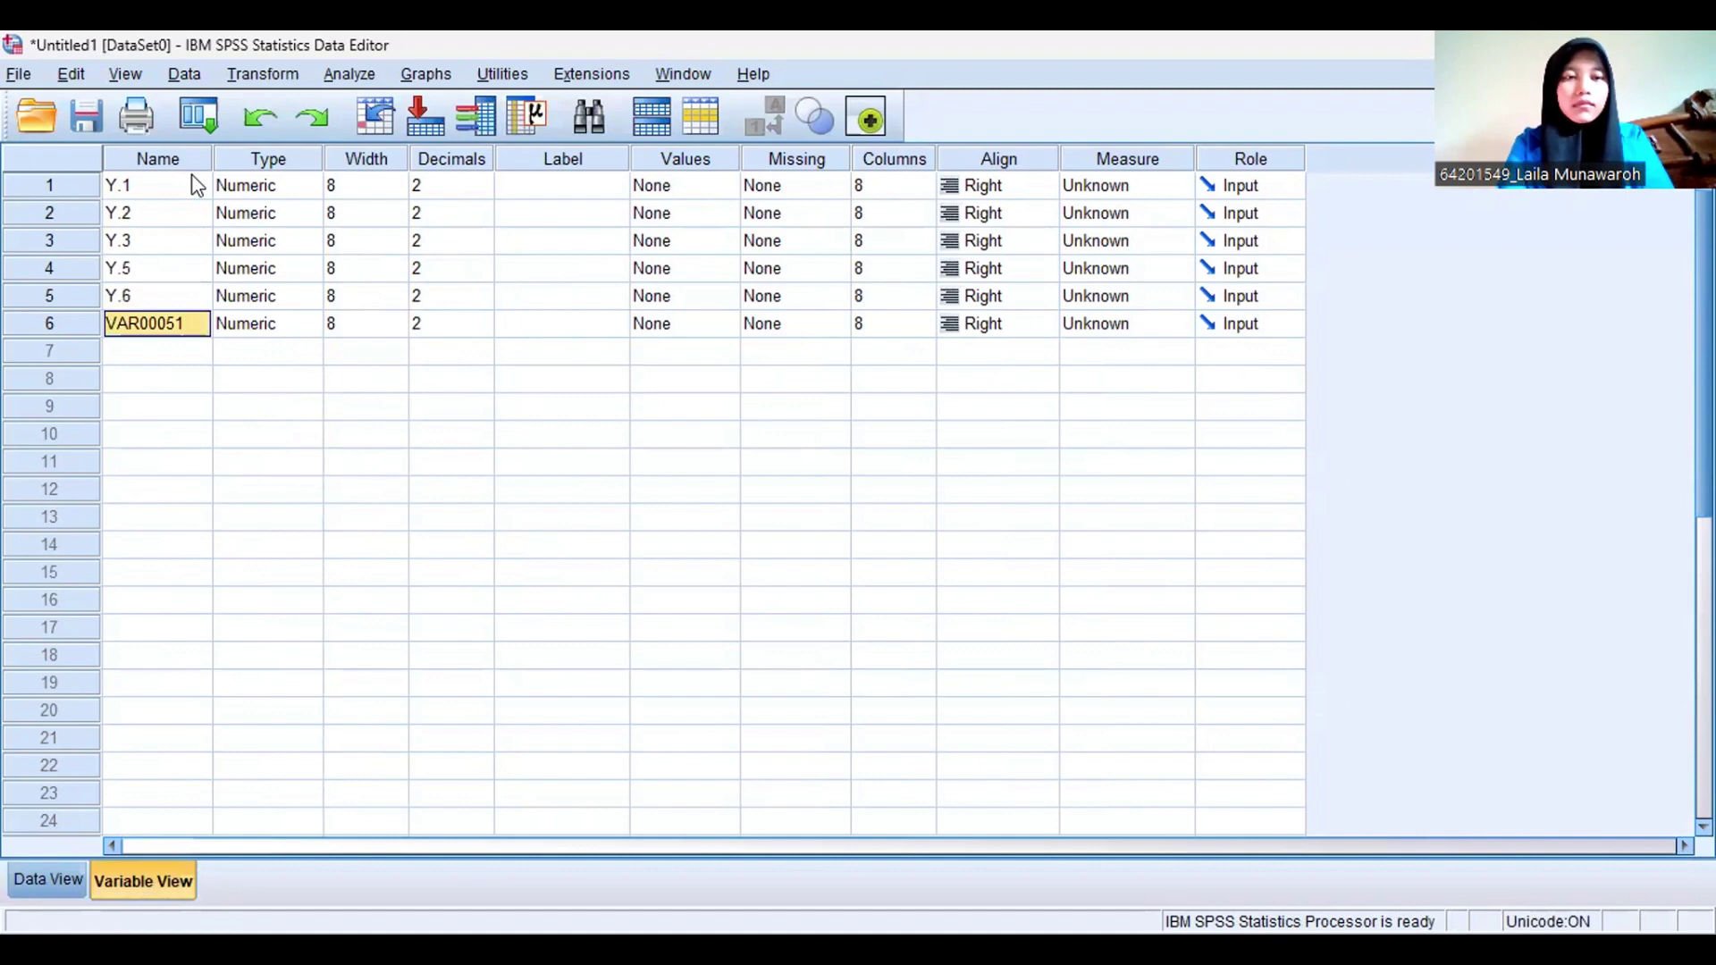
{"action": "type", "text": "Y"}
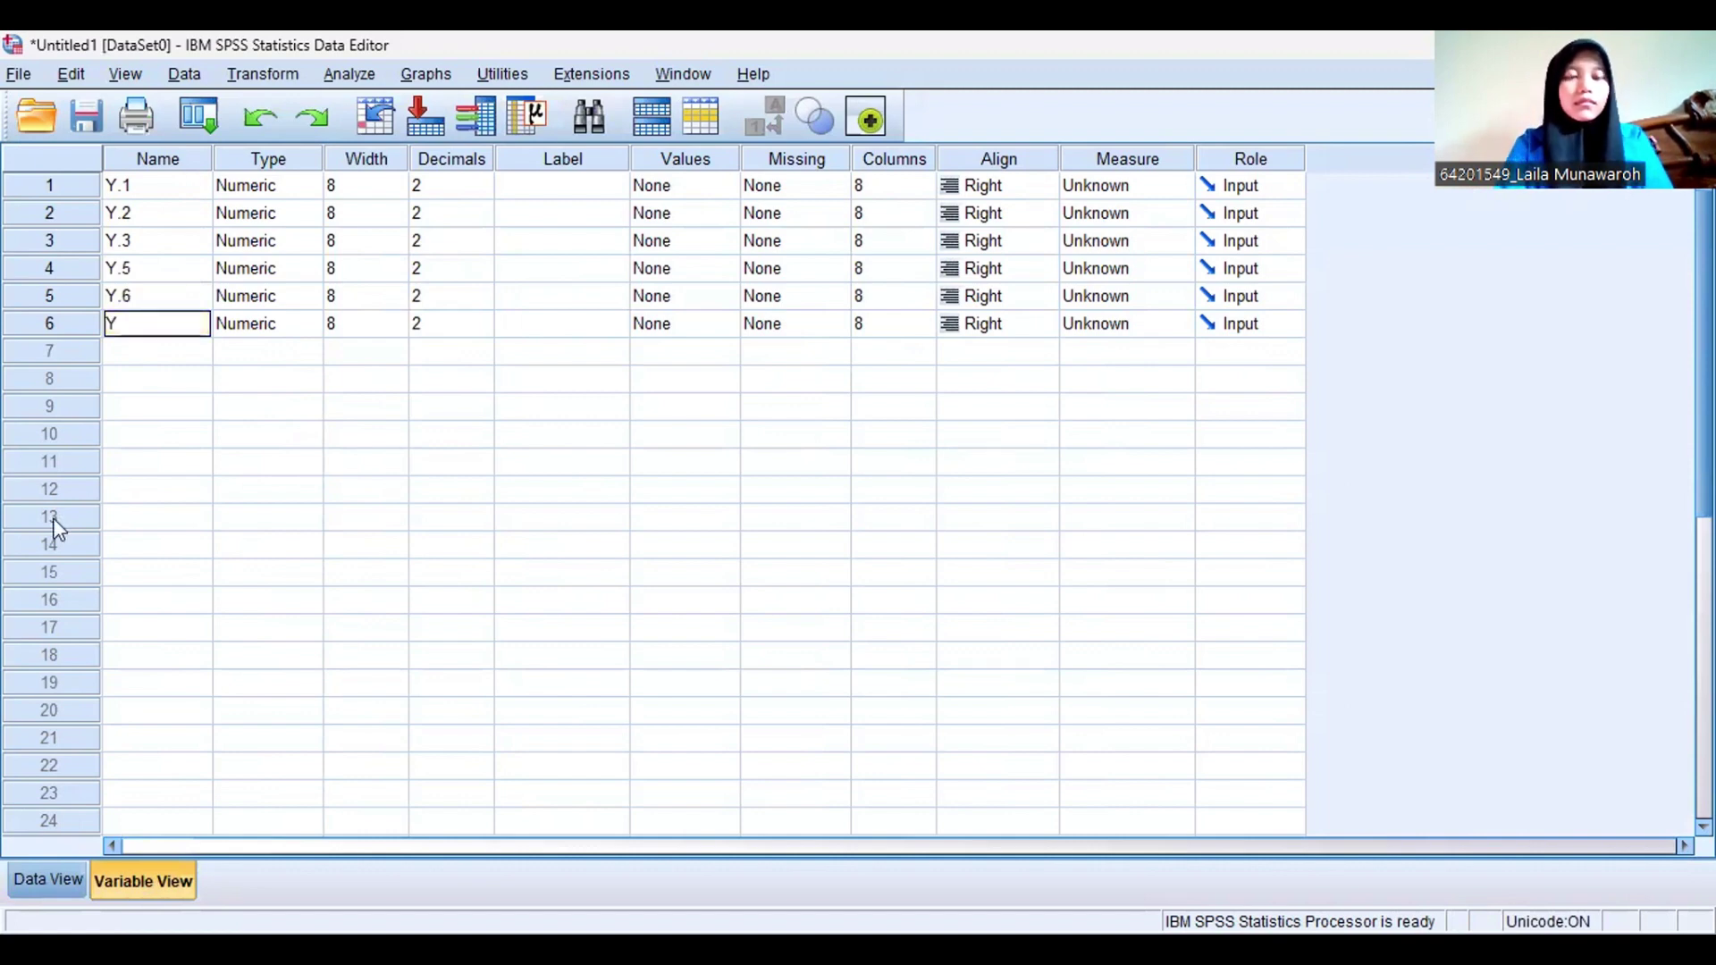
{"action": "left_click", "coordinate": [56, 884]}
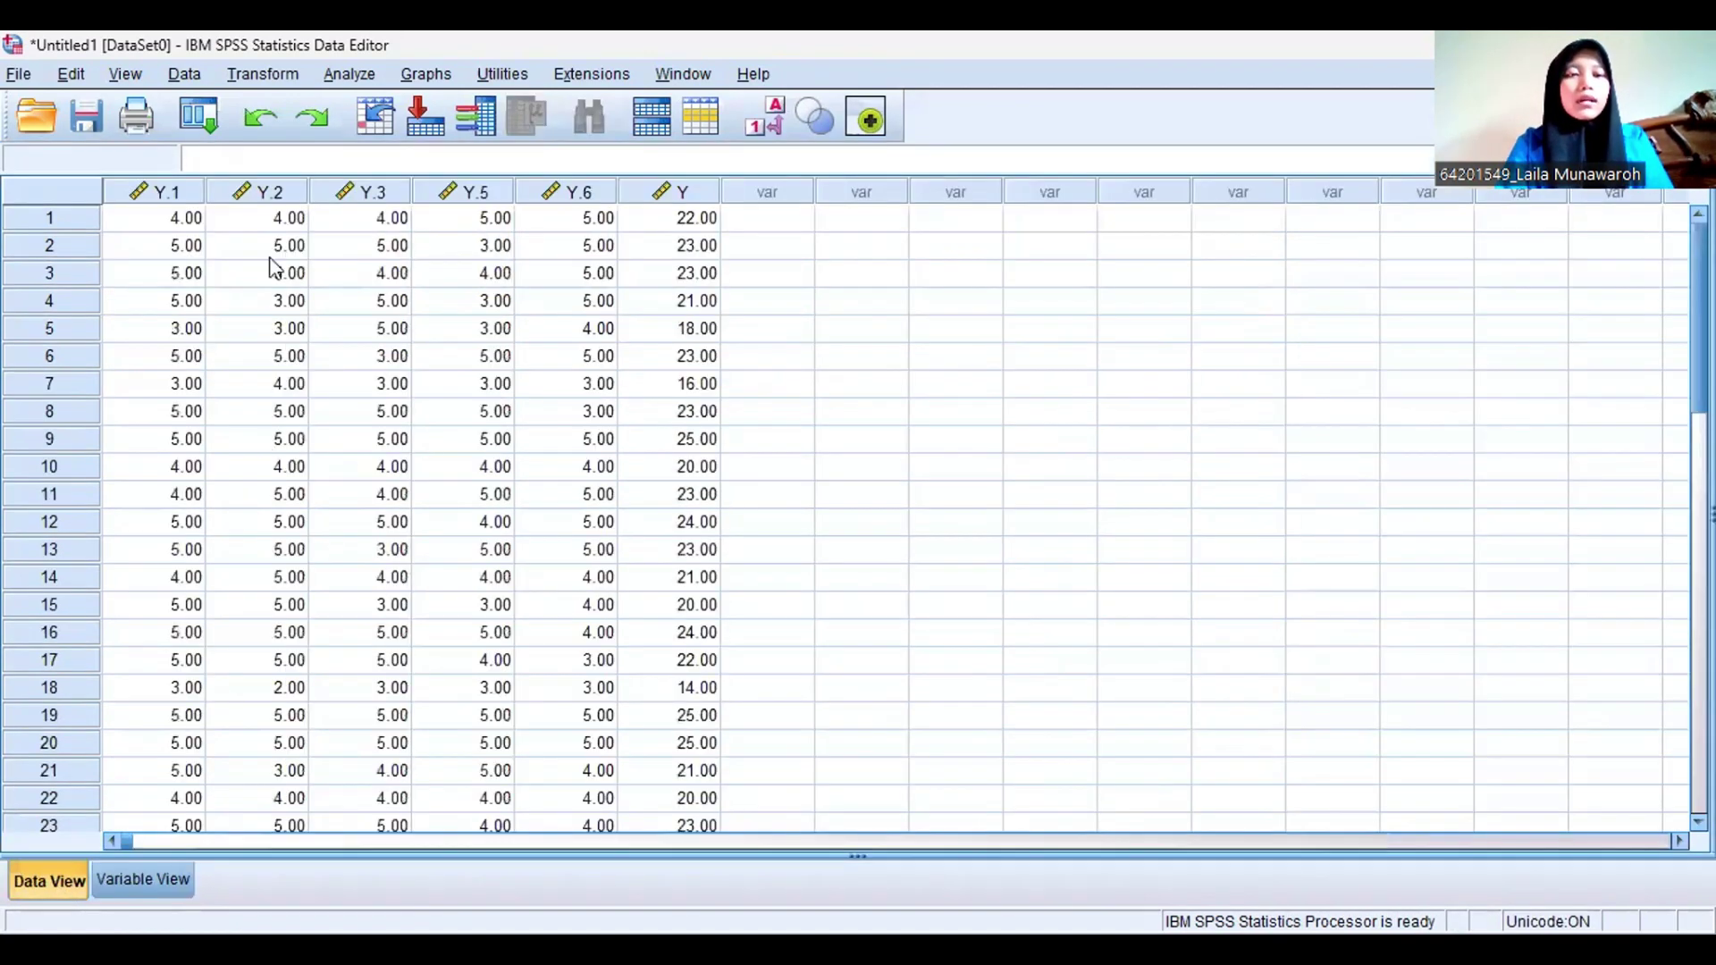
Set up a Reliability Analysis with the Alpha model using Y.1, Y.2, Y.3, Y.5 and Y.6 as items, leaving out the total Y
{"action": "left_click", "coordinate": [350, 75]}
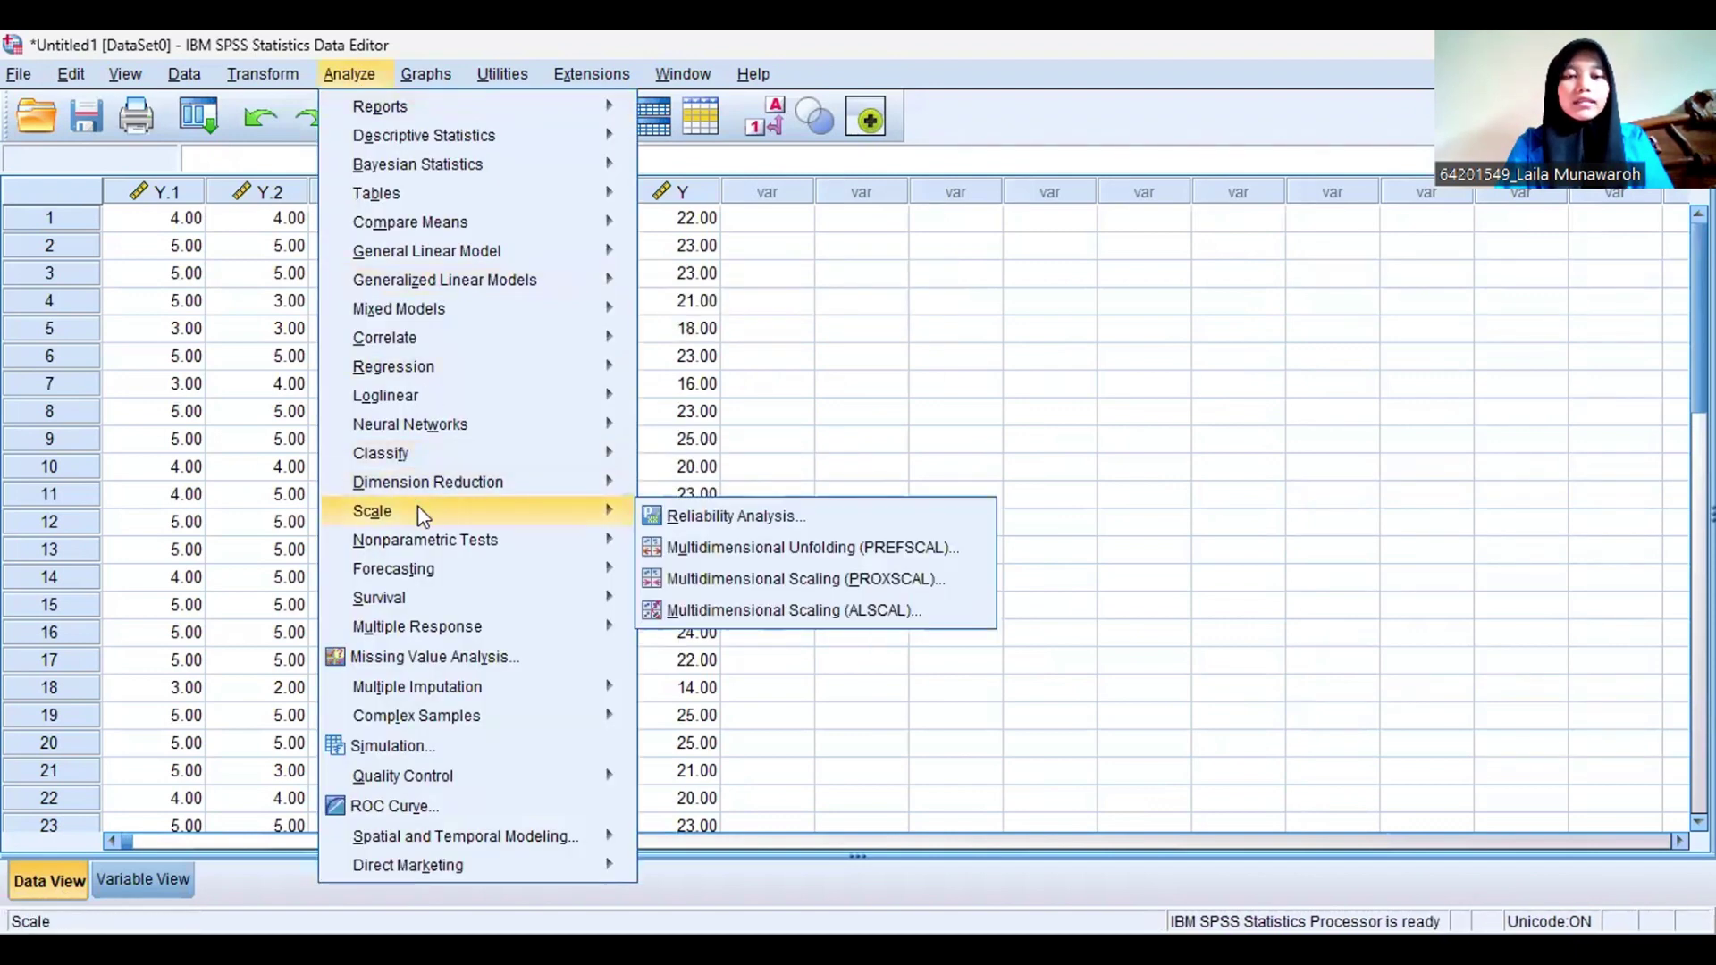
{"action": "mouse_move", "coordinate": [631, 506]}
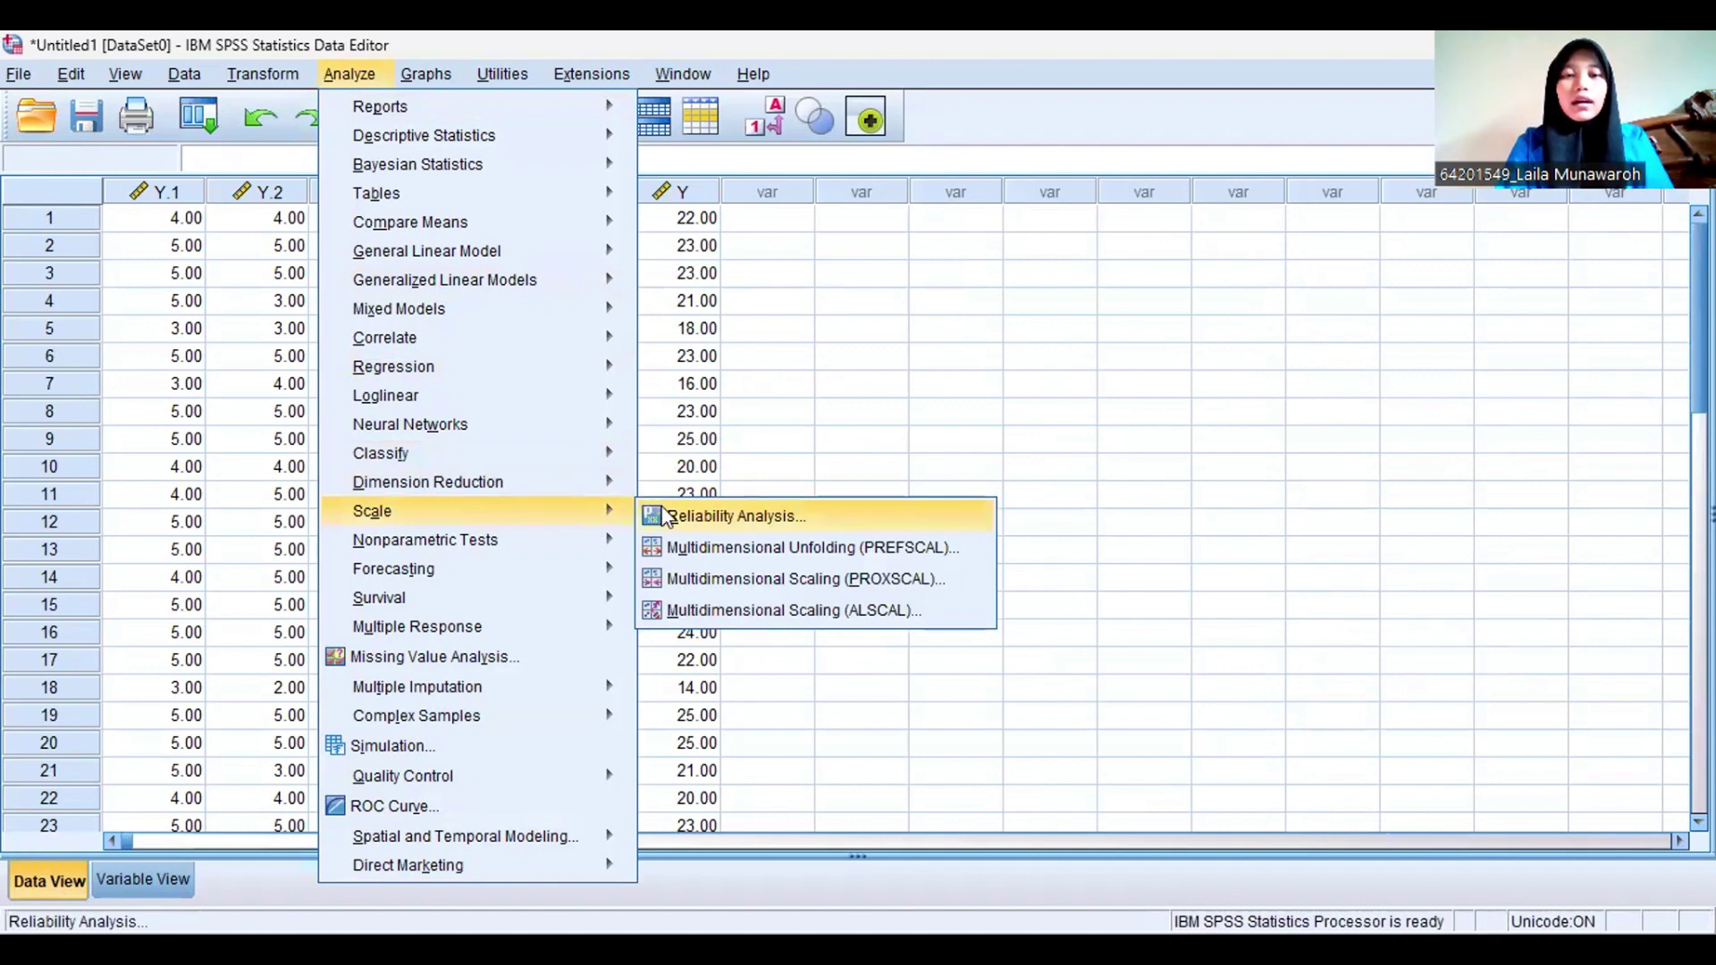
{"action": "left_click", "coordinate": [666, 517]}
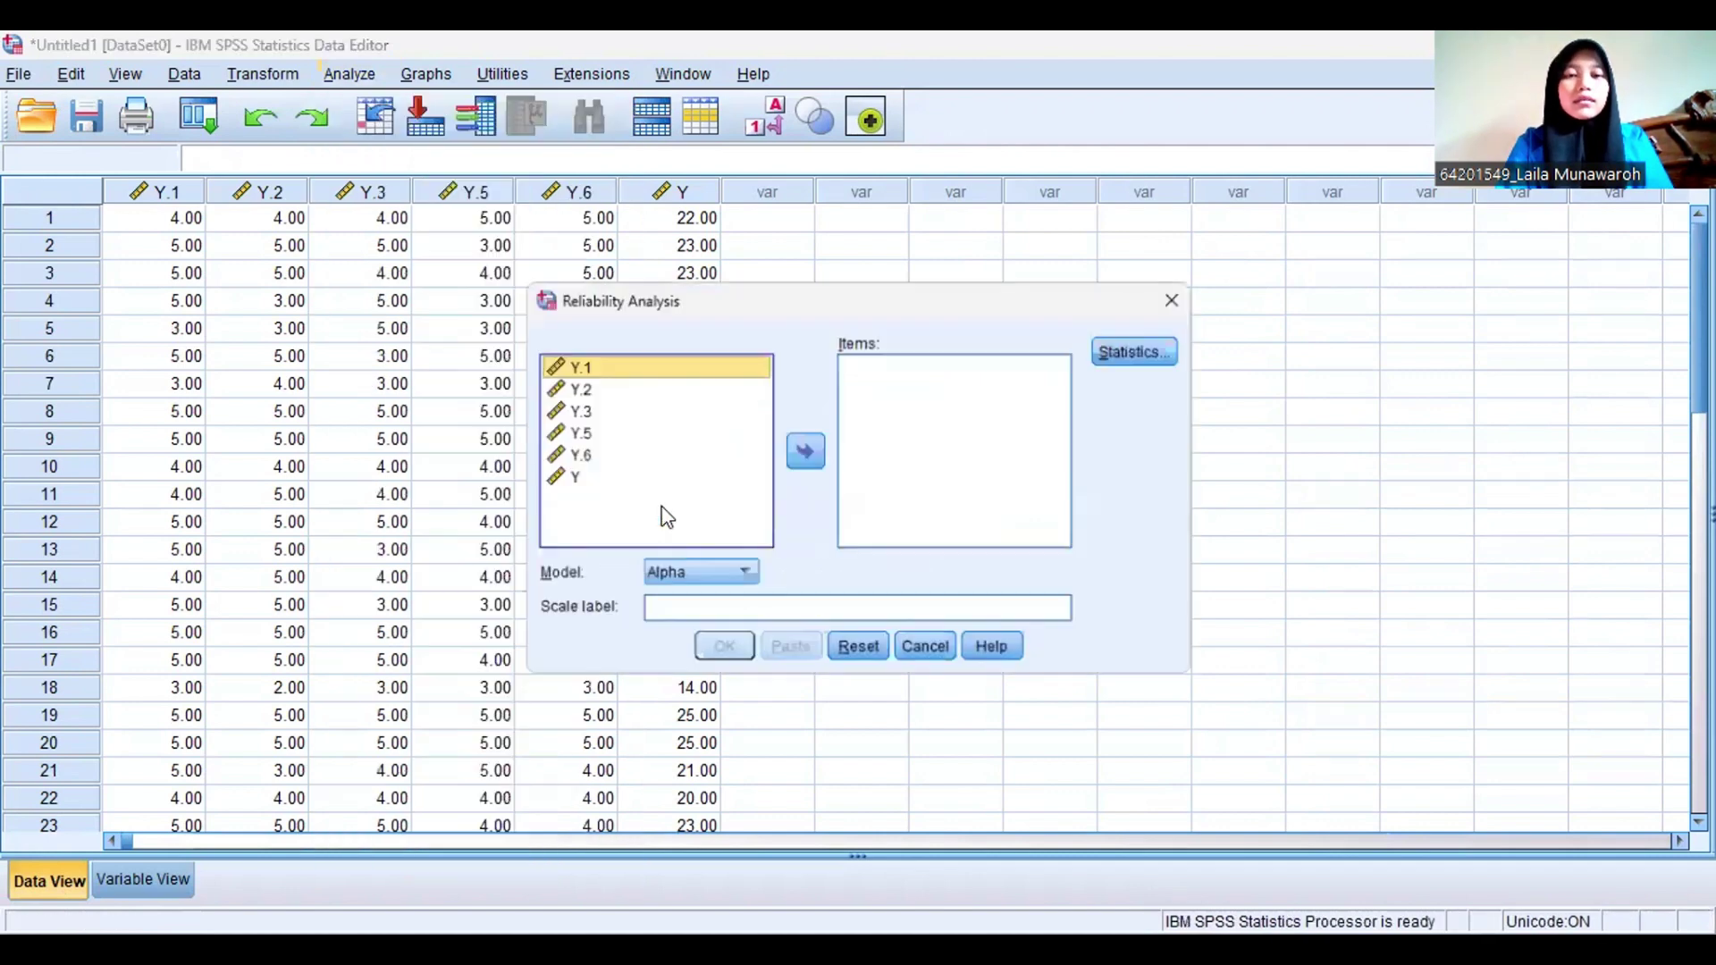
{"action": "left_click", "coordinate": [604, 438]}
{"action": "key", "text": "ctrl+a"}
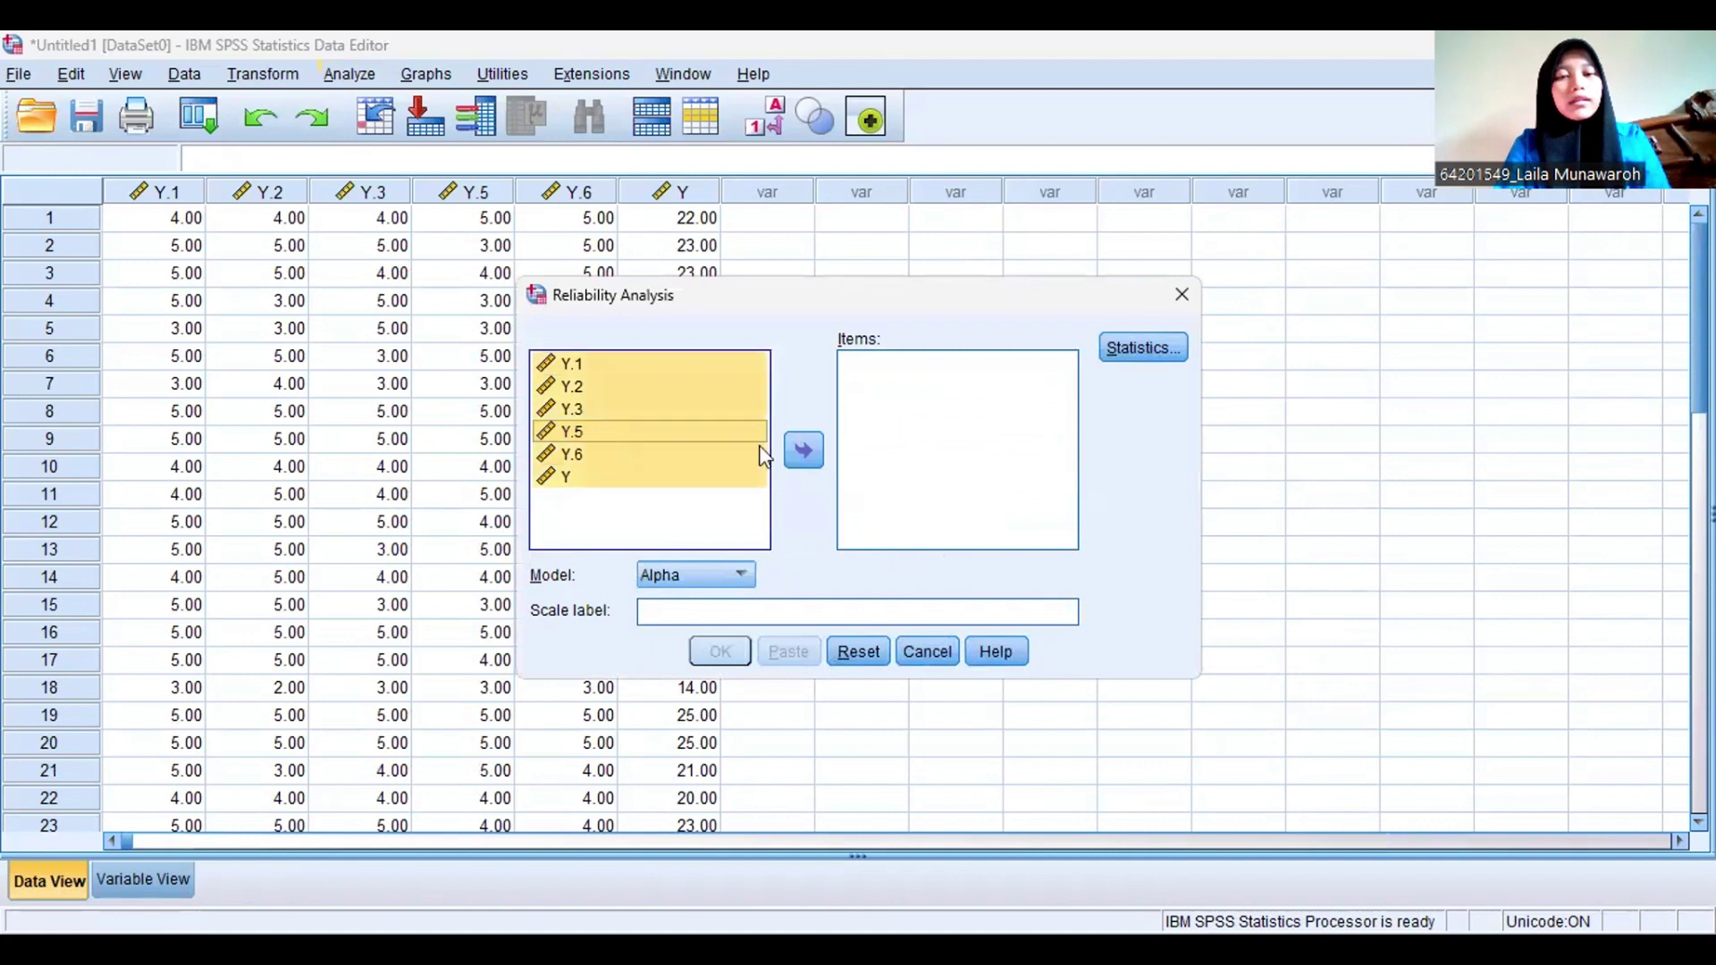
{"action": "left_click", "coordinate": [803, 453]}
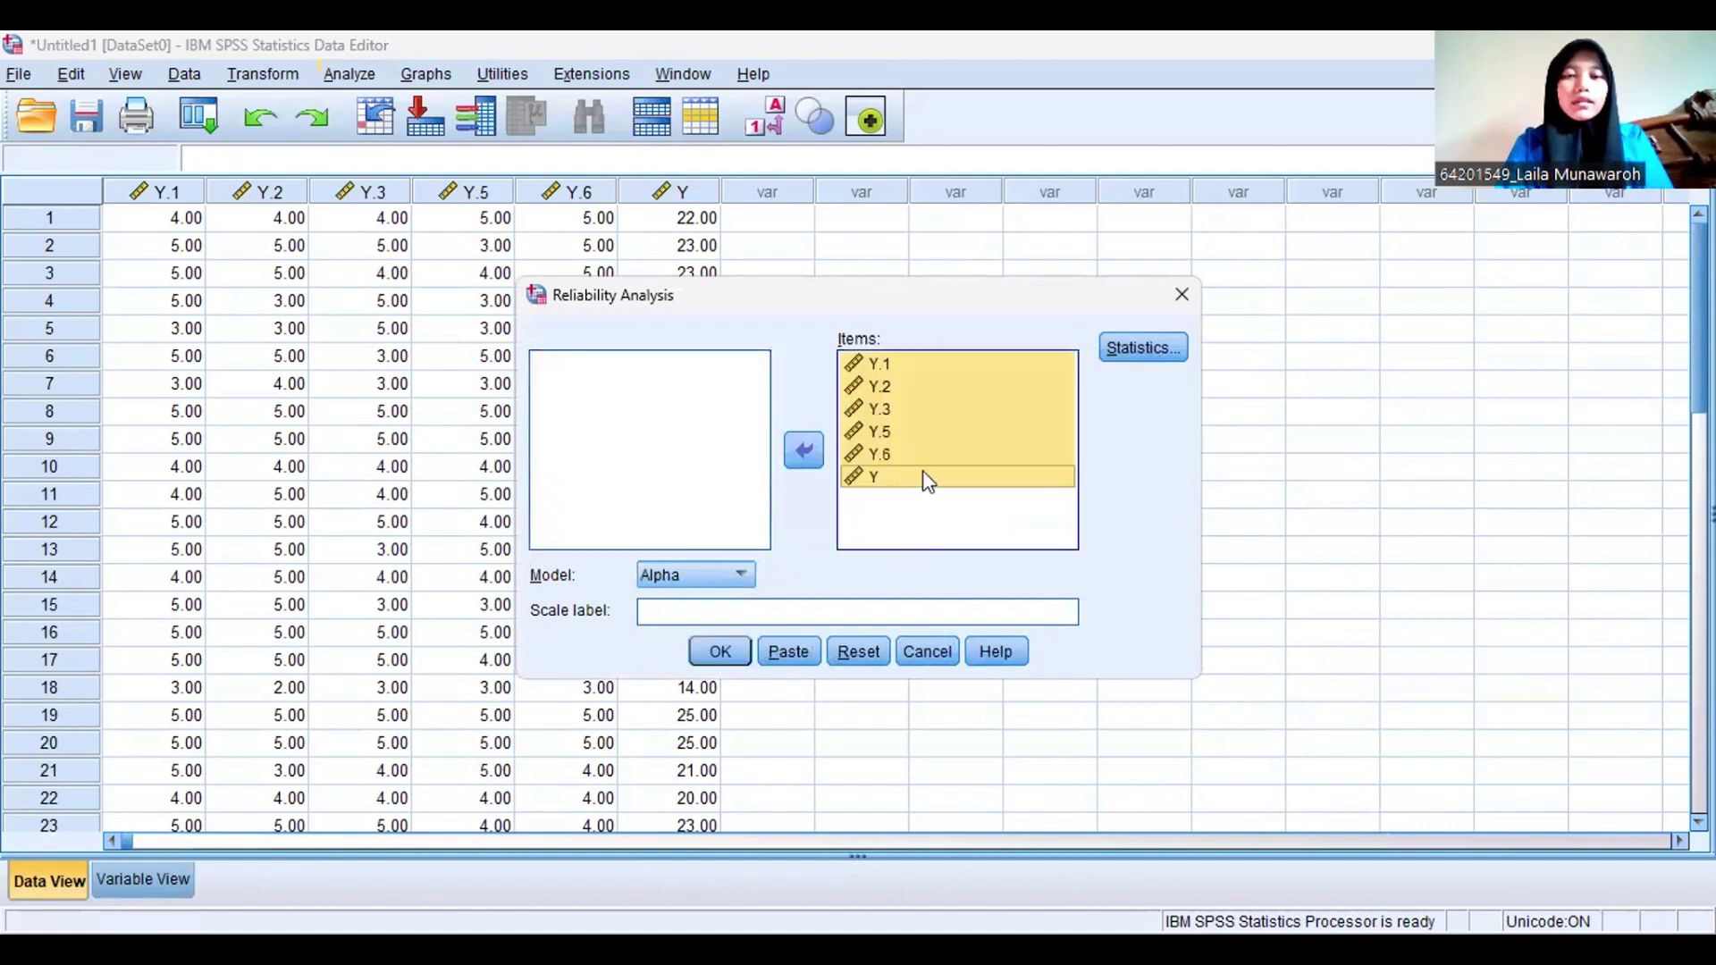
{"action": "left_click", "coordinate": [922, 470]}
{"action": "left_click", "coordinate": [804, 452]}
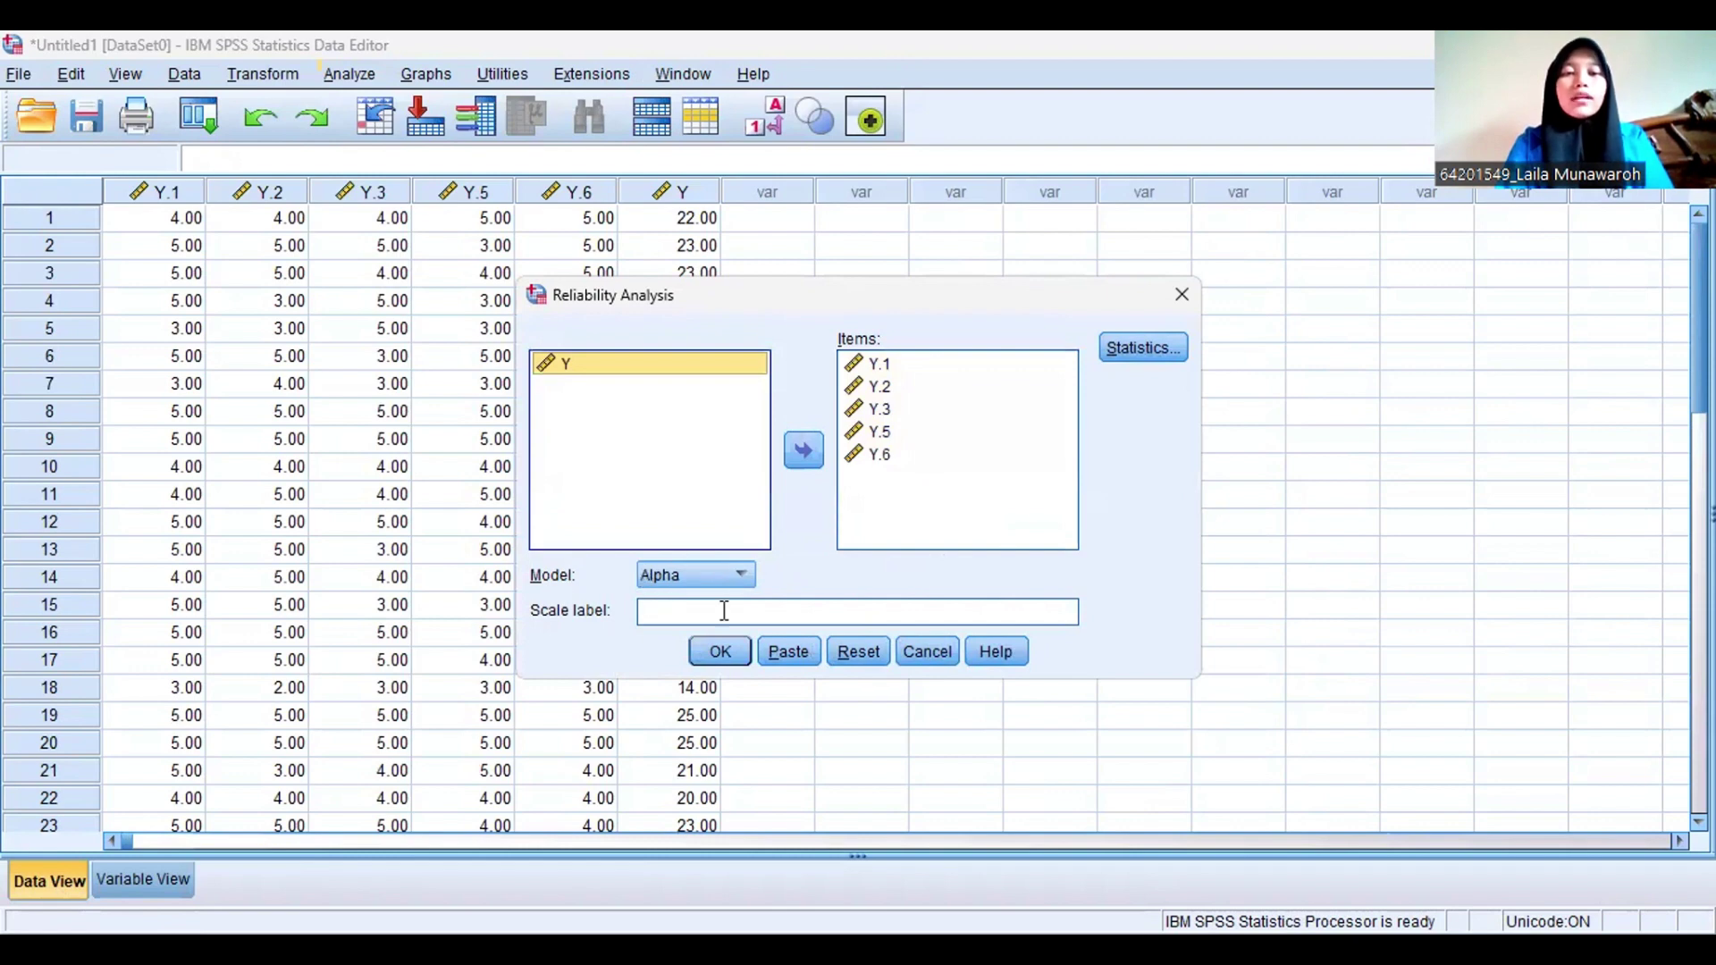
Run the Y reliability analysis with item, scale, scale if item deleted and inter-item correlation statistics, and check Cronbach's Alpha
{"action": "left_click", "coordinate": [1170, 355]}
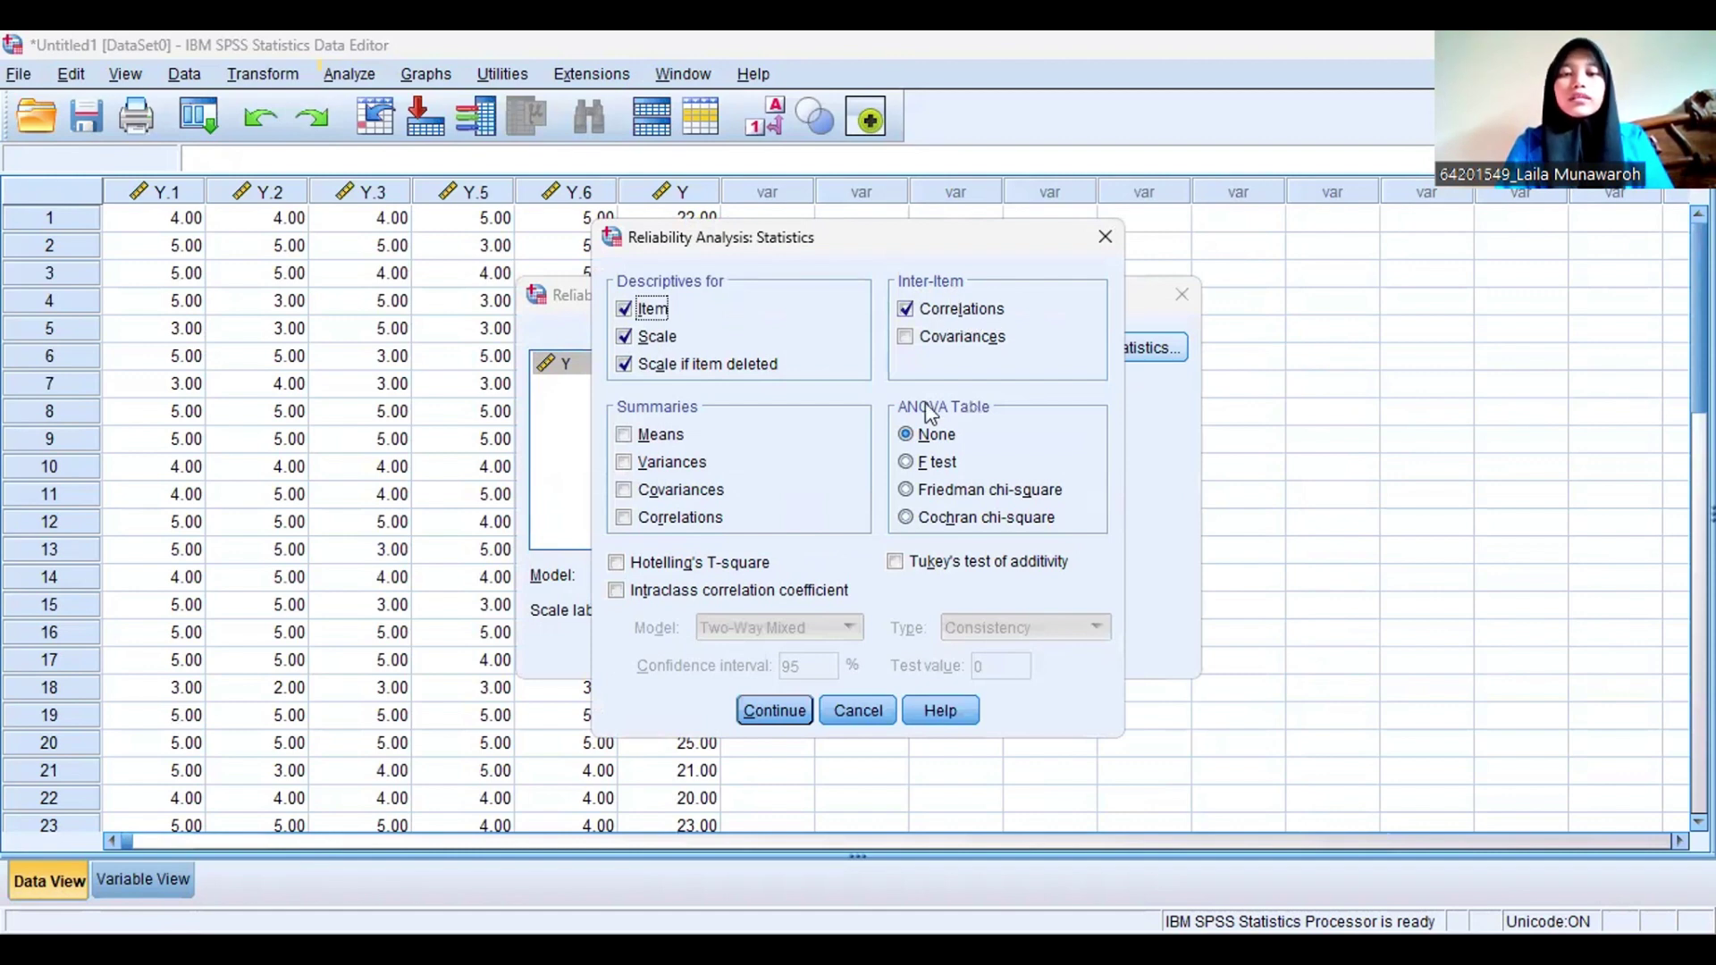
{"action": "left_click", "coordinate": [768, 720]}
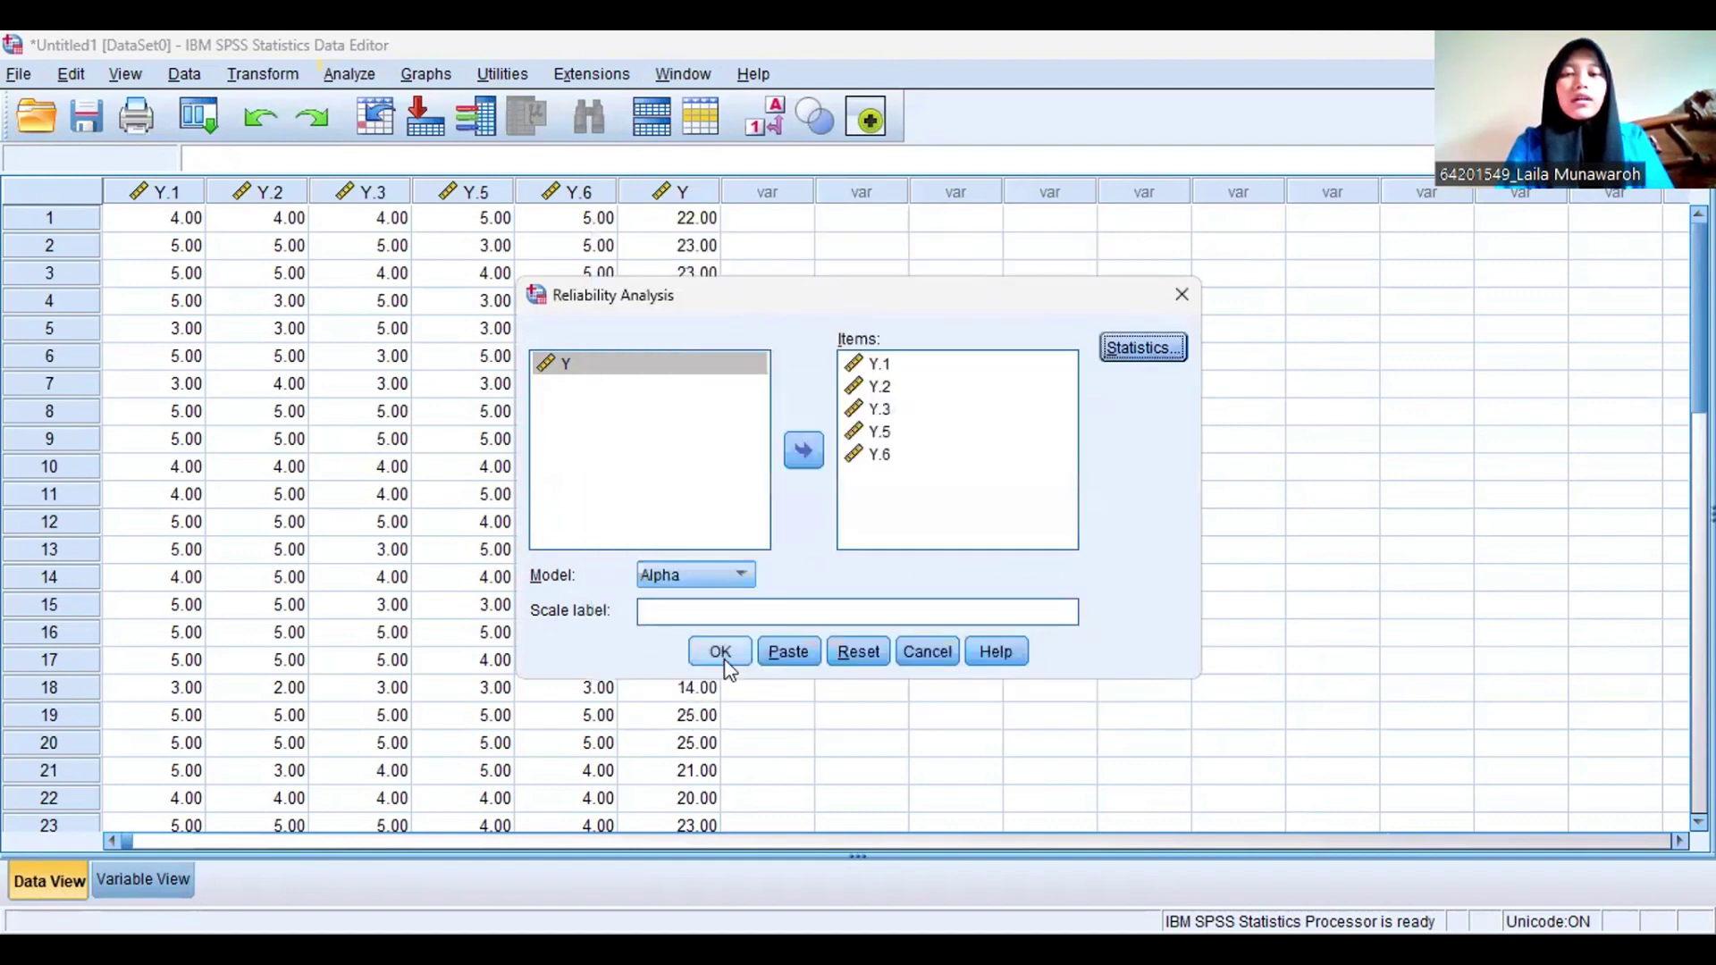
{"action": "left_click", "coordinate": [720, 652]}
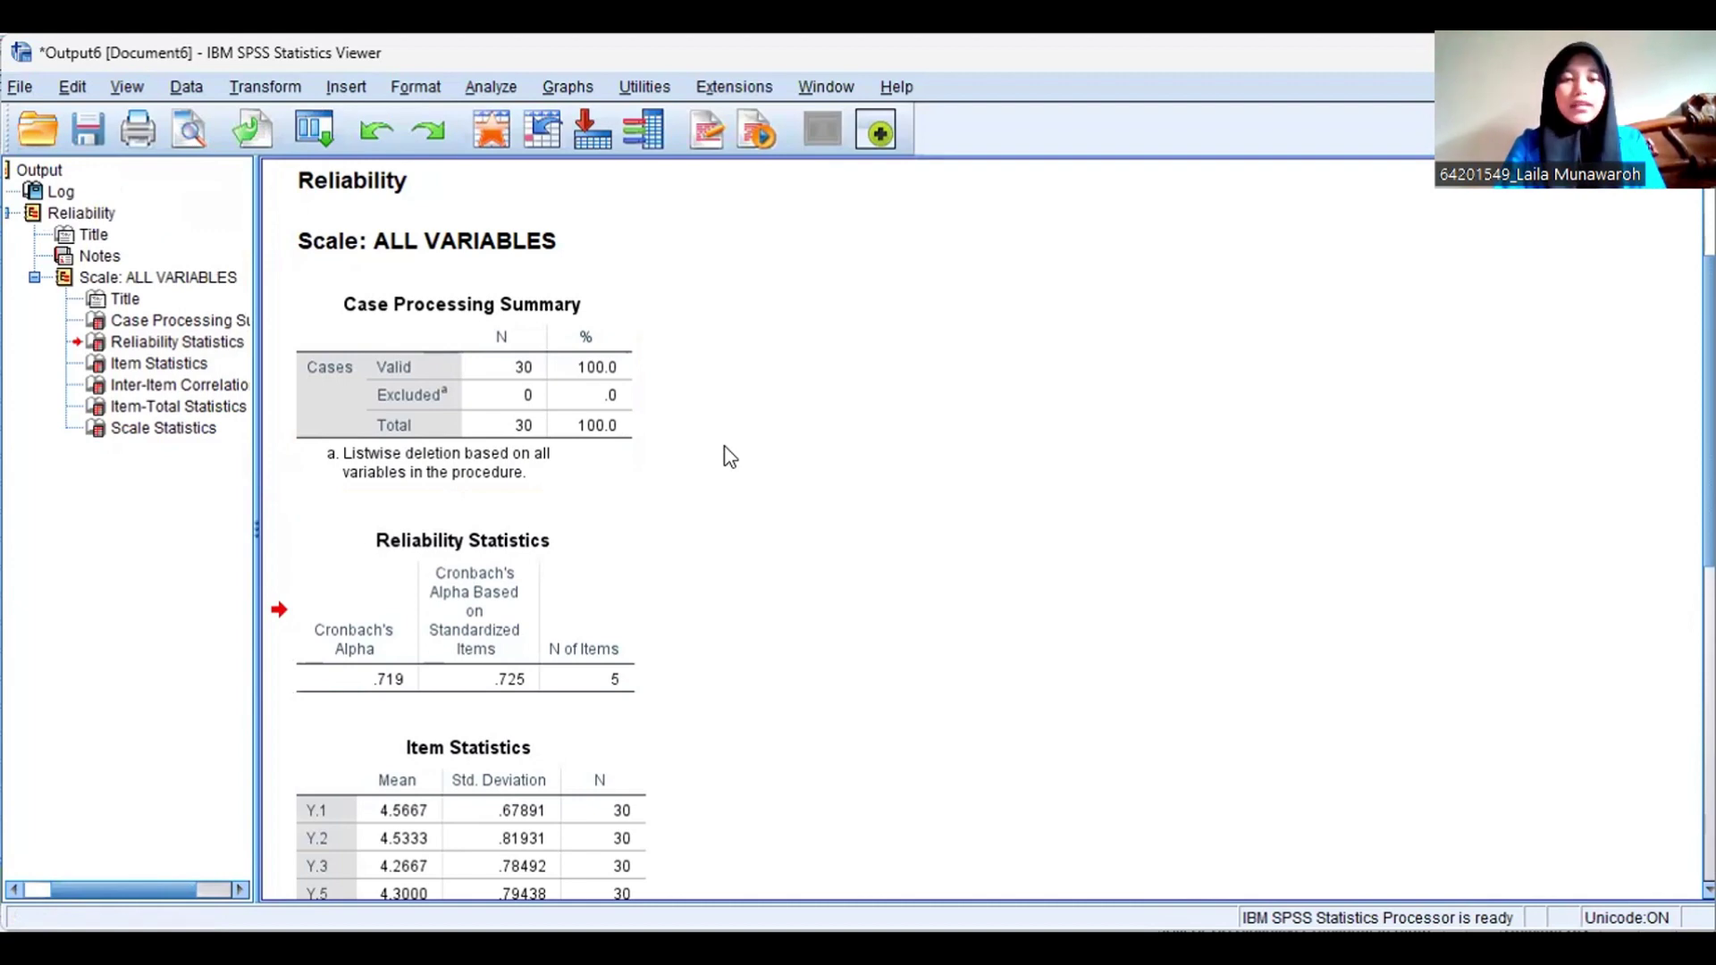
{"action": "left_click", "coordinate": [607, 574]}
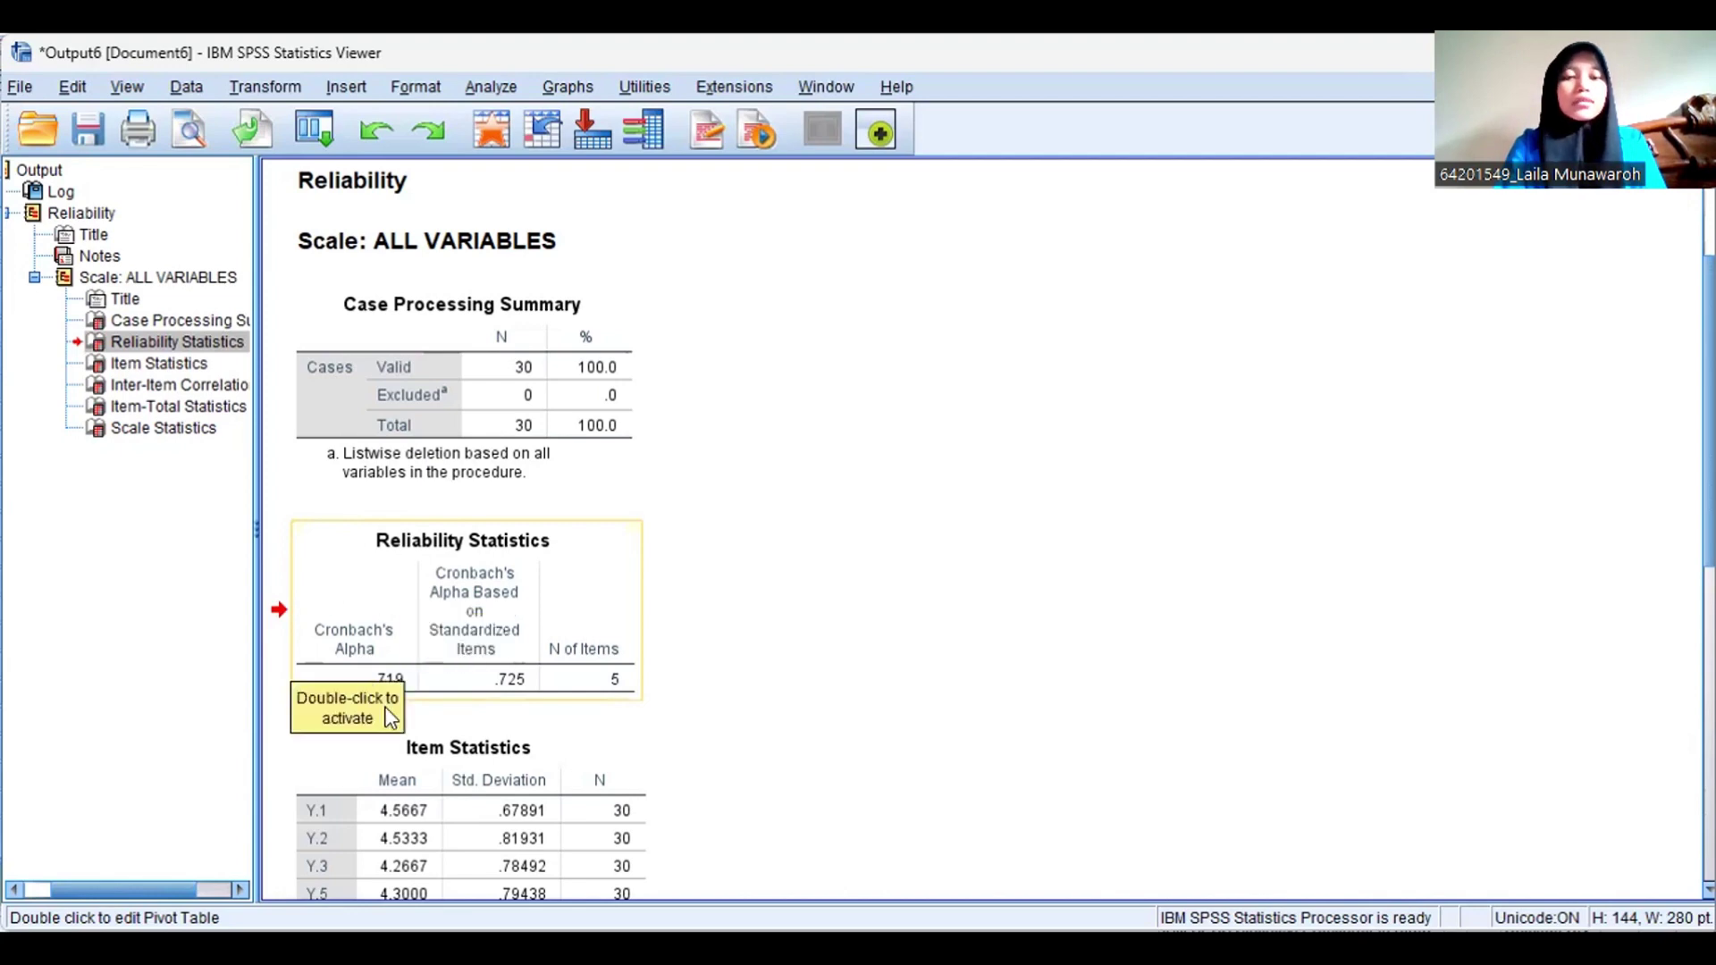
{"action": "left_click", "coordinate": [410, 706]}
{"action": "left_click", "coordinate": [406, 688]}
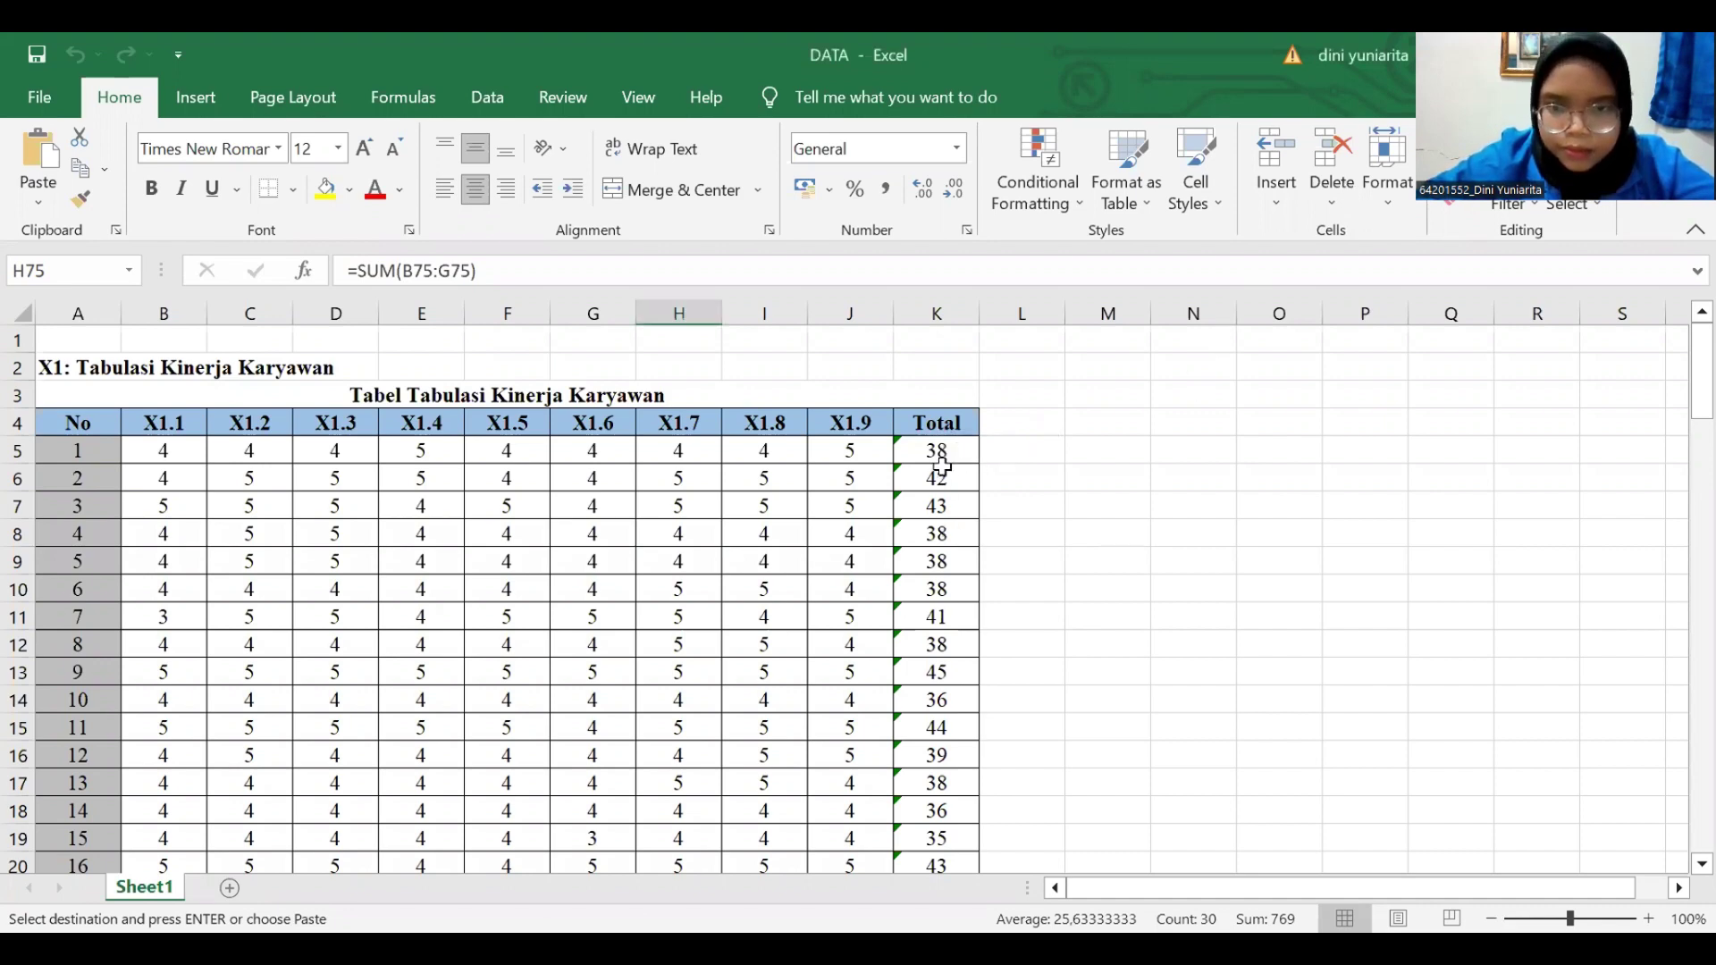
Copy the X1 totals in K5:K34 of the Excel workbook and paste them into the first column of the empty SPSS data sheet
{"action": "left_click_drag", "start_coordinate": [942, 466], "coordinate": [905, 819]}
{"action": "key", "text": "ctrl+c"}
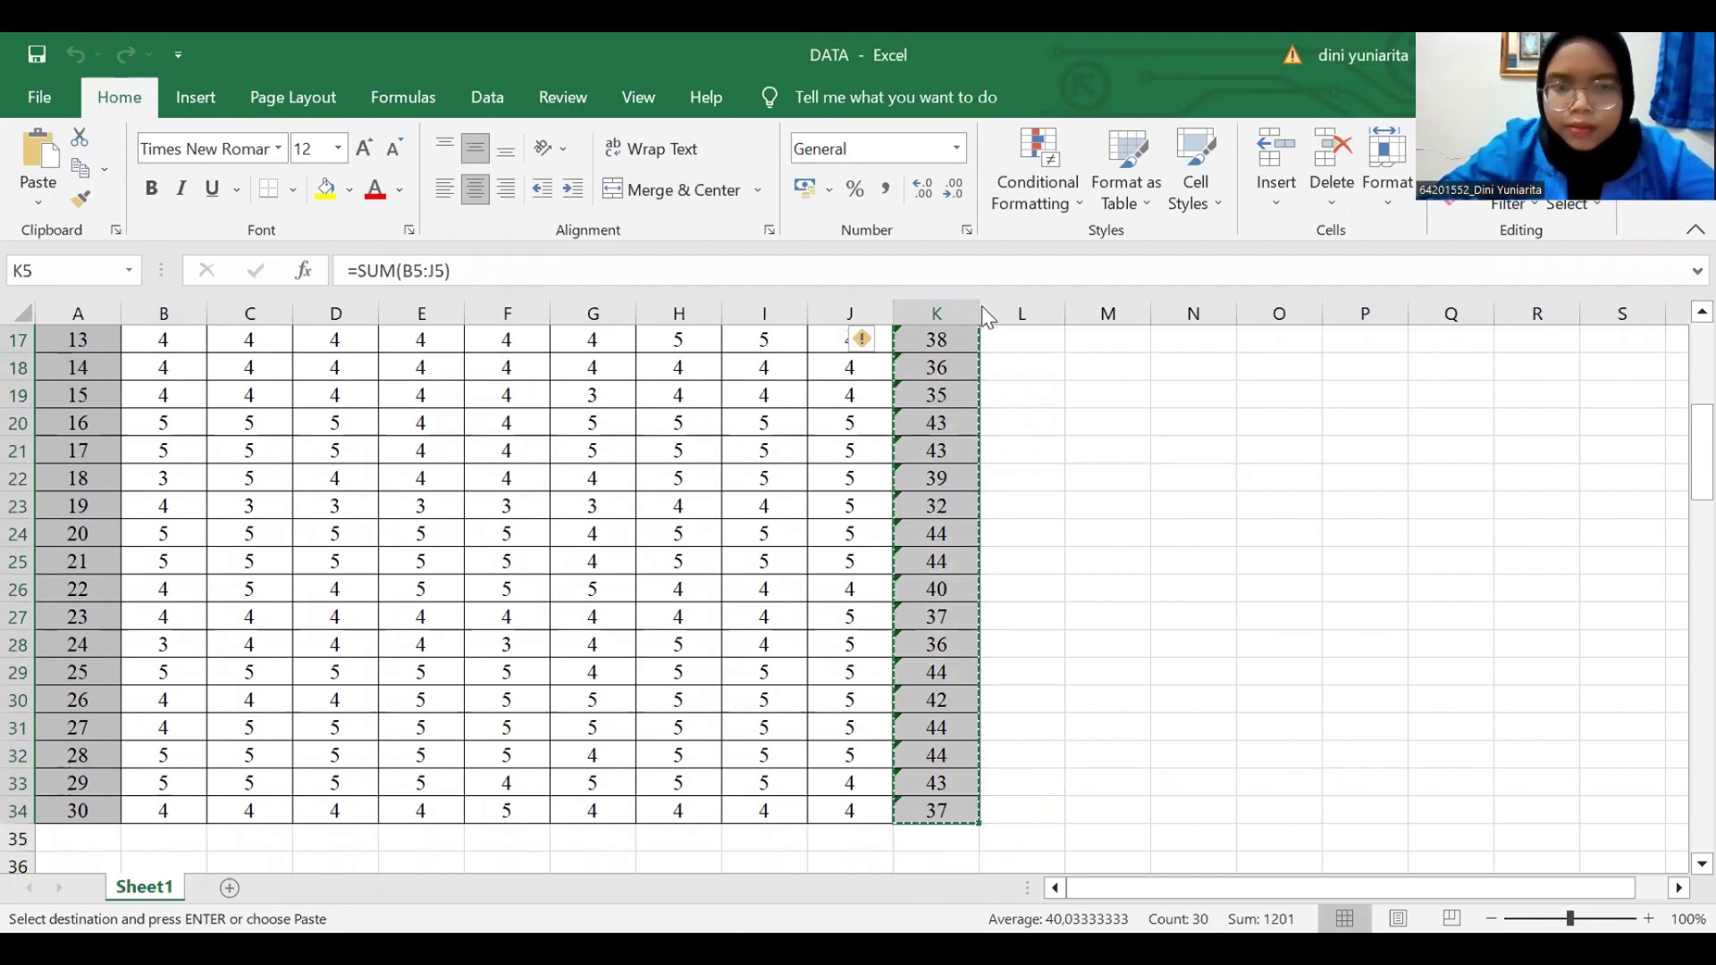
{"action": "key", "text": "alt+Tab"}
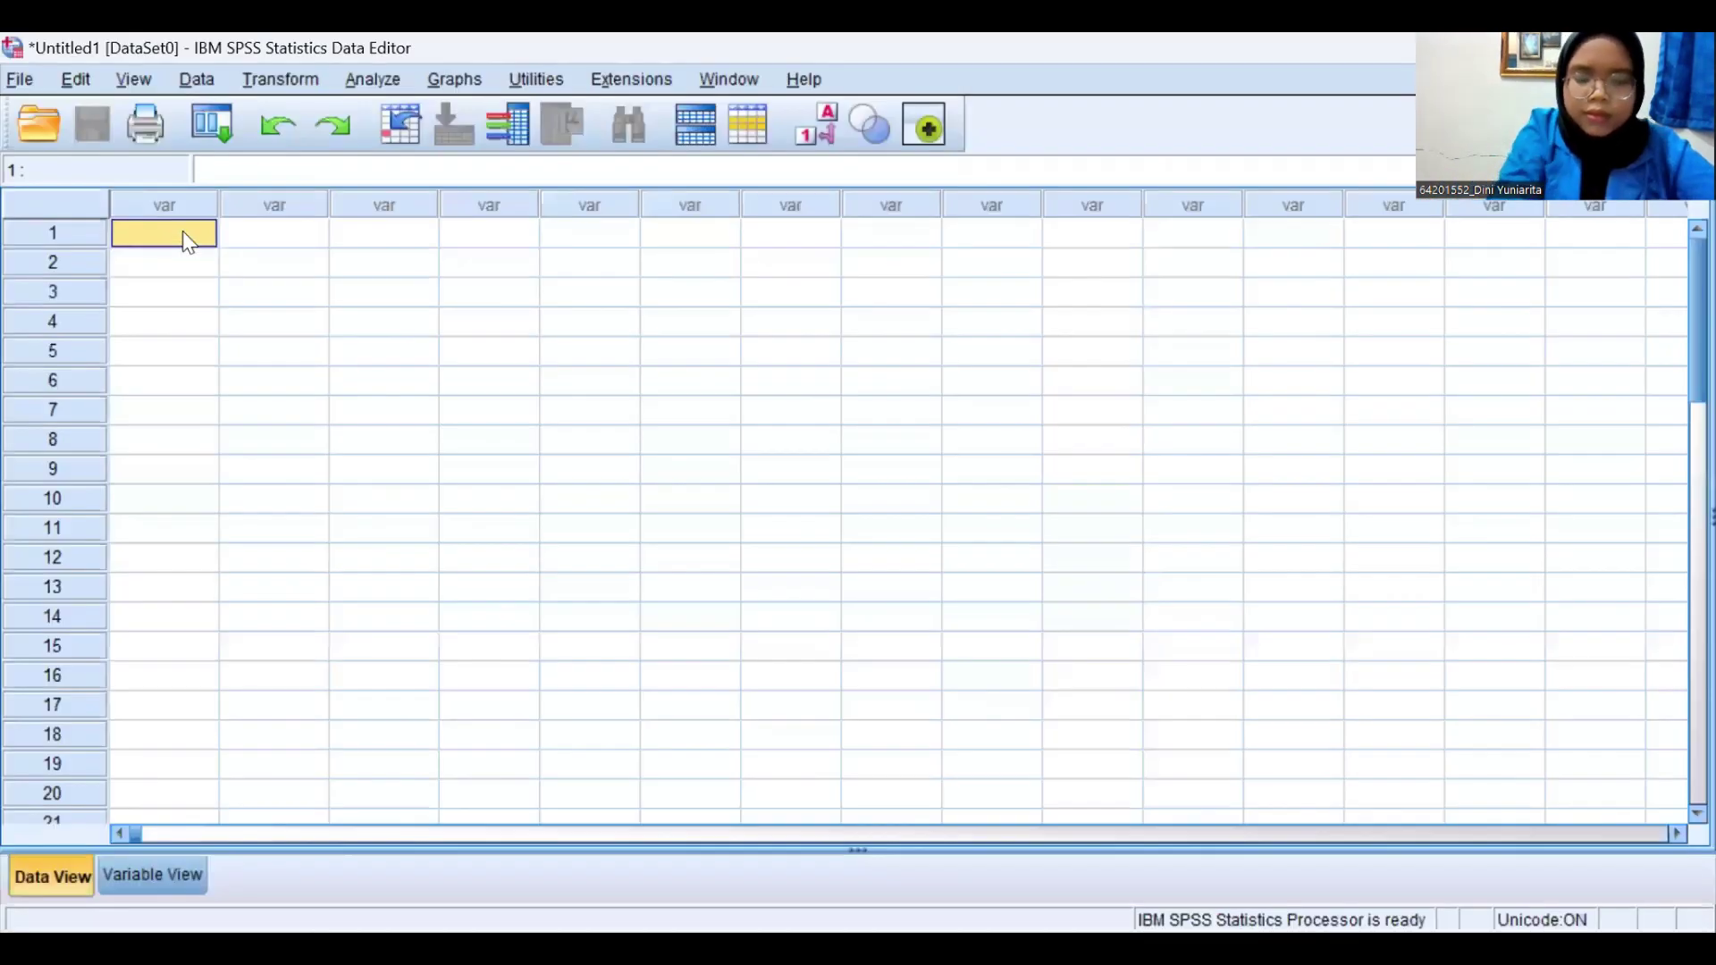
{"action": "key", "text": "ctrl+v"}
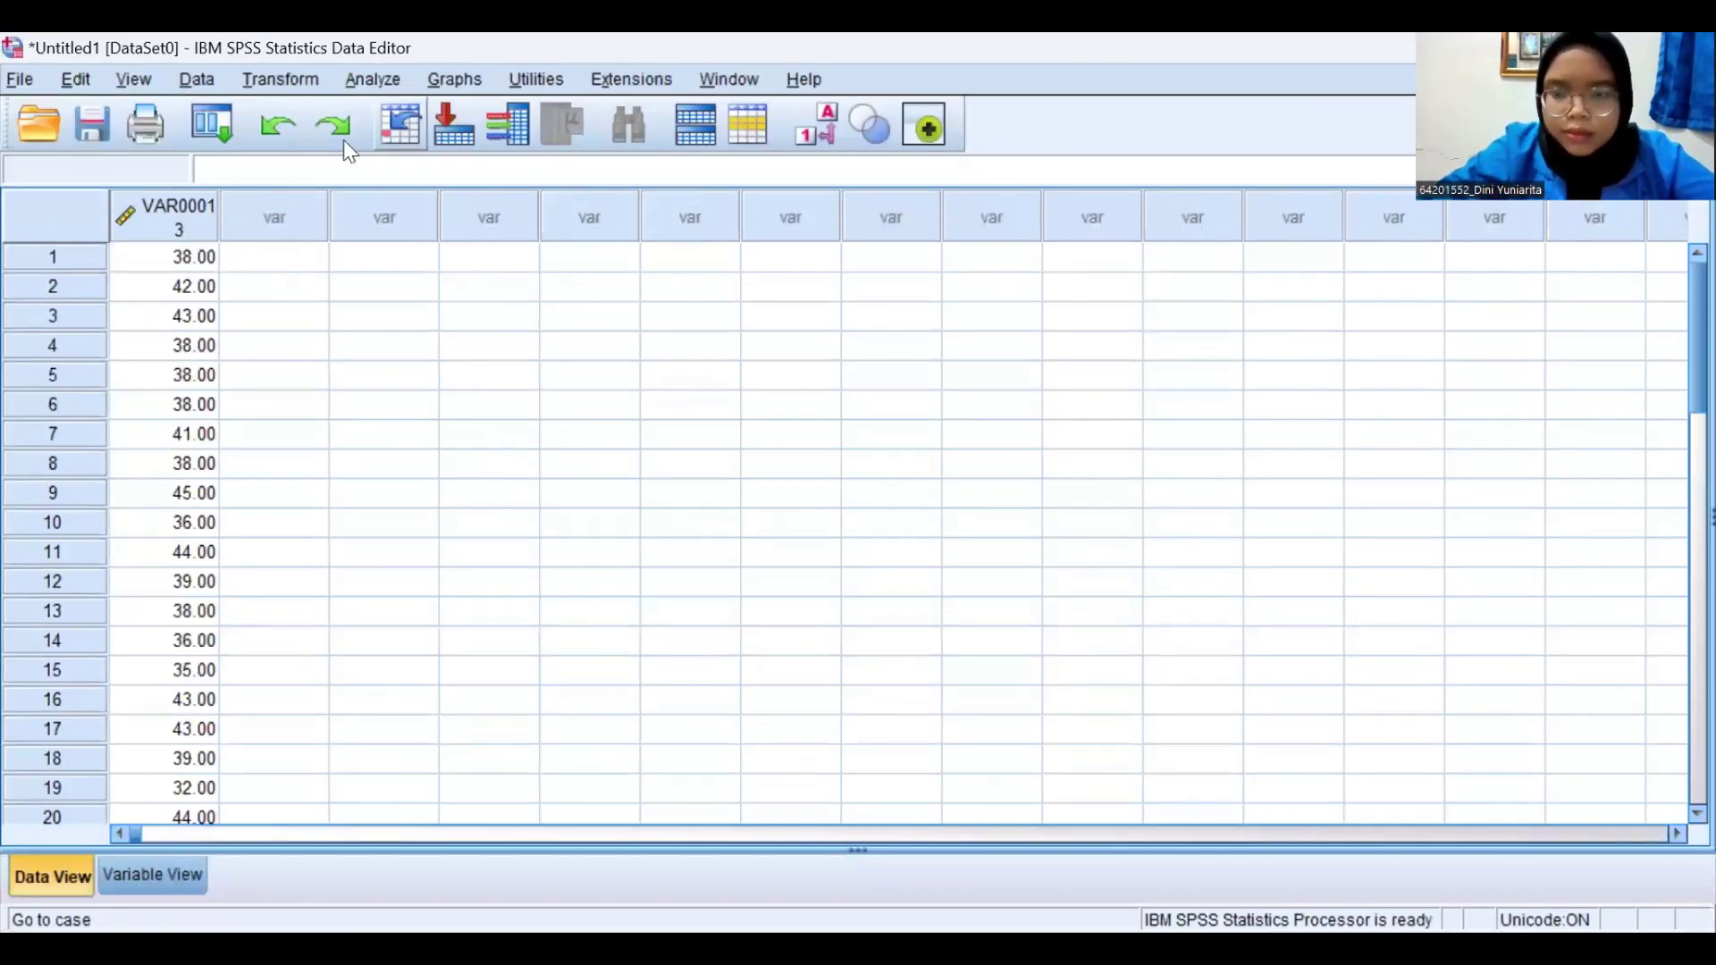
Copy the X2 totals in K40:K69 of the Excel workbook and paste them into the second column of the SPSS data sheet
{"action": "key", "text": "alt+Tab"}
{"action": "key", "text": "Down"}
{"action": "key", "text": "Down"}
{"action": "key", "text": "Down"}
{"action": "key", "text": "Down"}
{"action": "key", "text": "Down"}
{"action": "key", "text": "Down"}
{"action": "key", "text": "Down"}
{"action": "key", "text": "Down"}
{"action": "key", "text": "Down"}
{"action": "key", "text": "Down"}
{"action": "key", "text": "Down"}
{"action": "key", "text": "Down"}
{"action": "key", "text": "Down"}
{"action": "key", "text": "Down"}
{"action": "key", "text": "Down"}
{"action": "key", "text": "Down"}
{"action": "key", "text": "Down"}
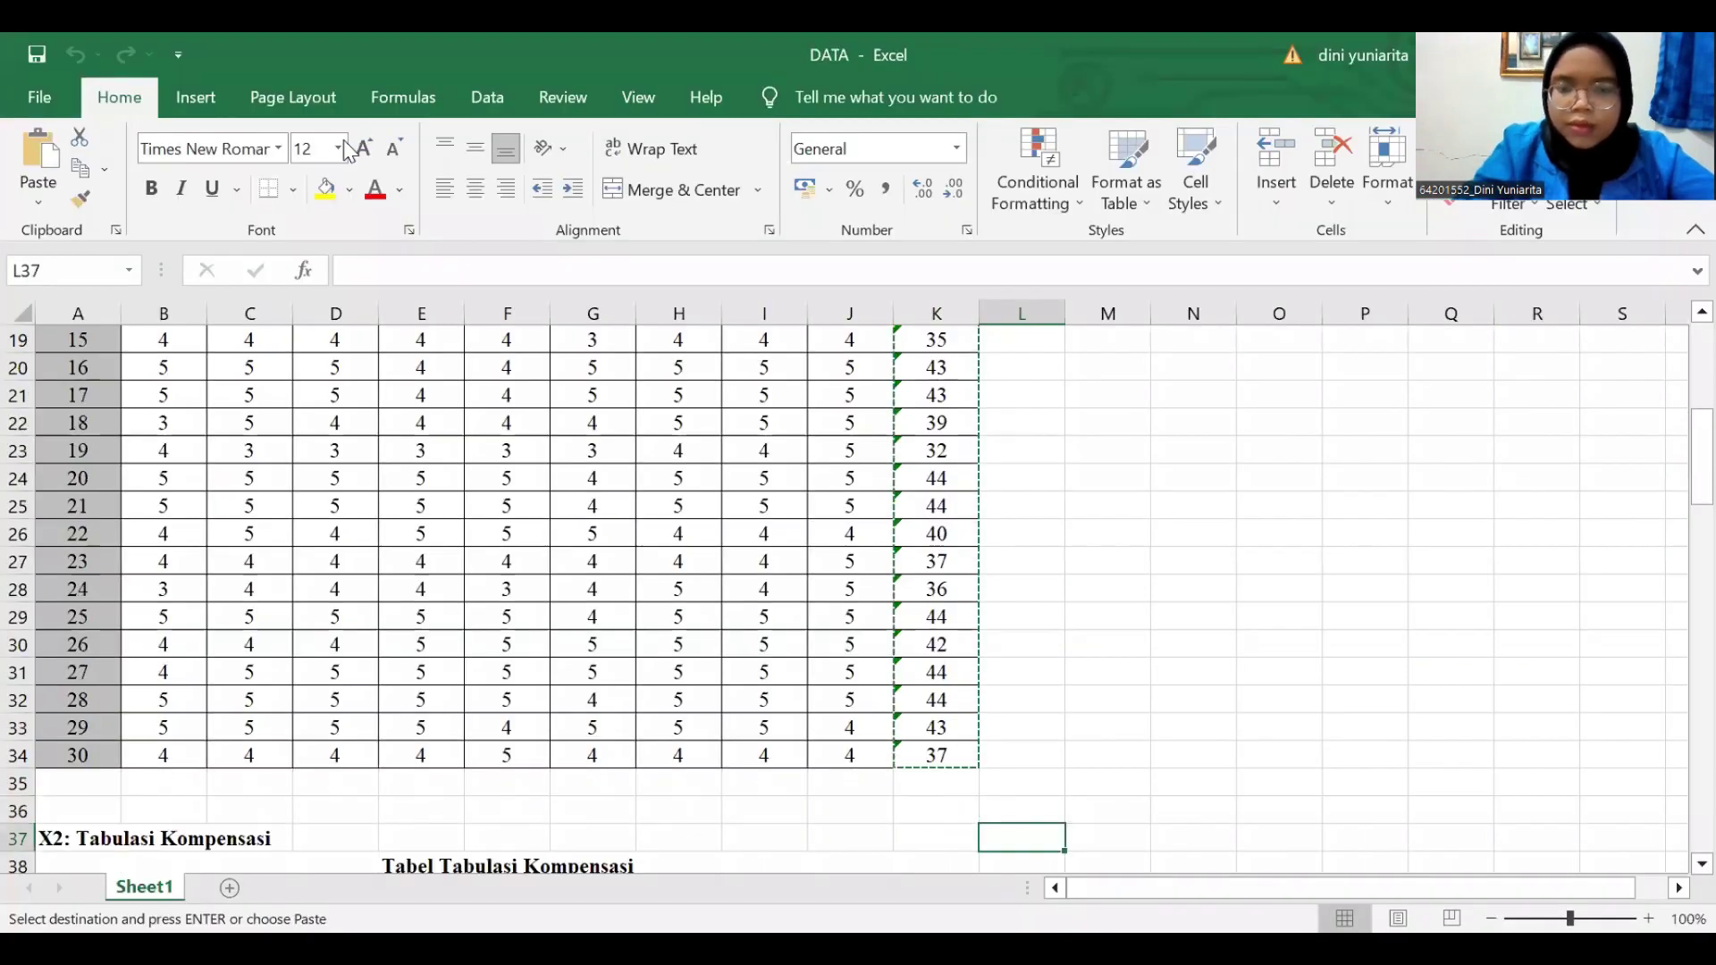
{"action": "key", "text": "Down"}
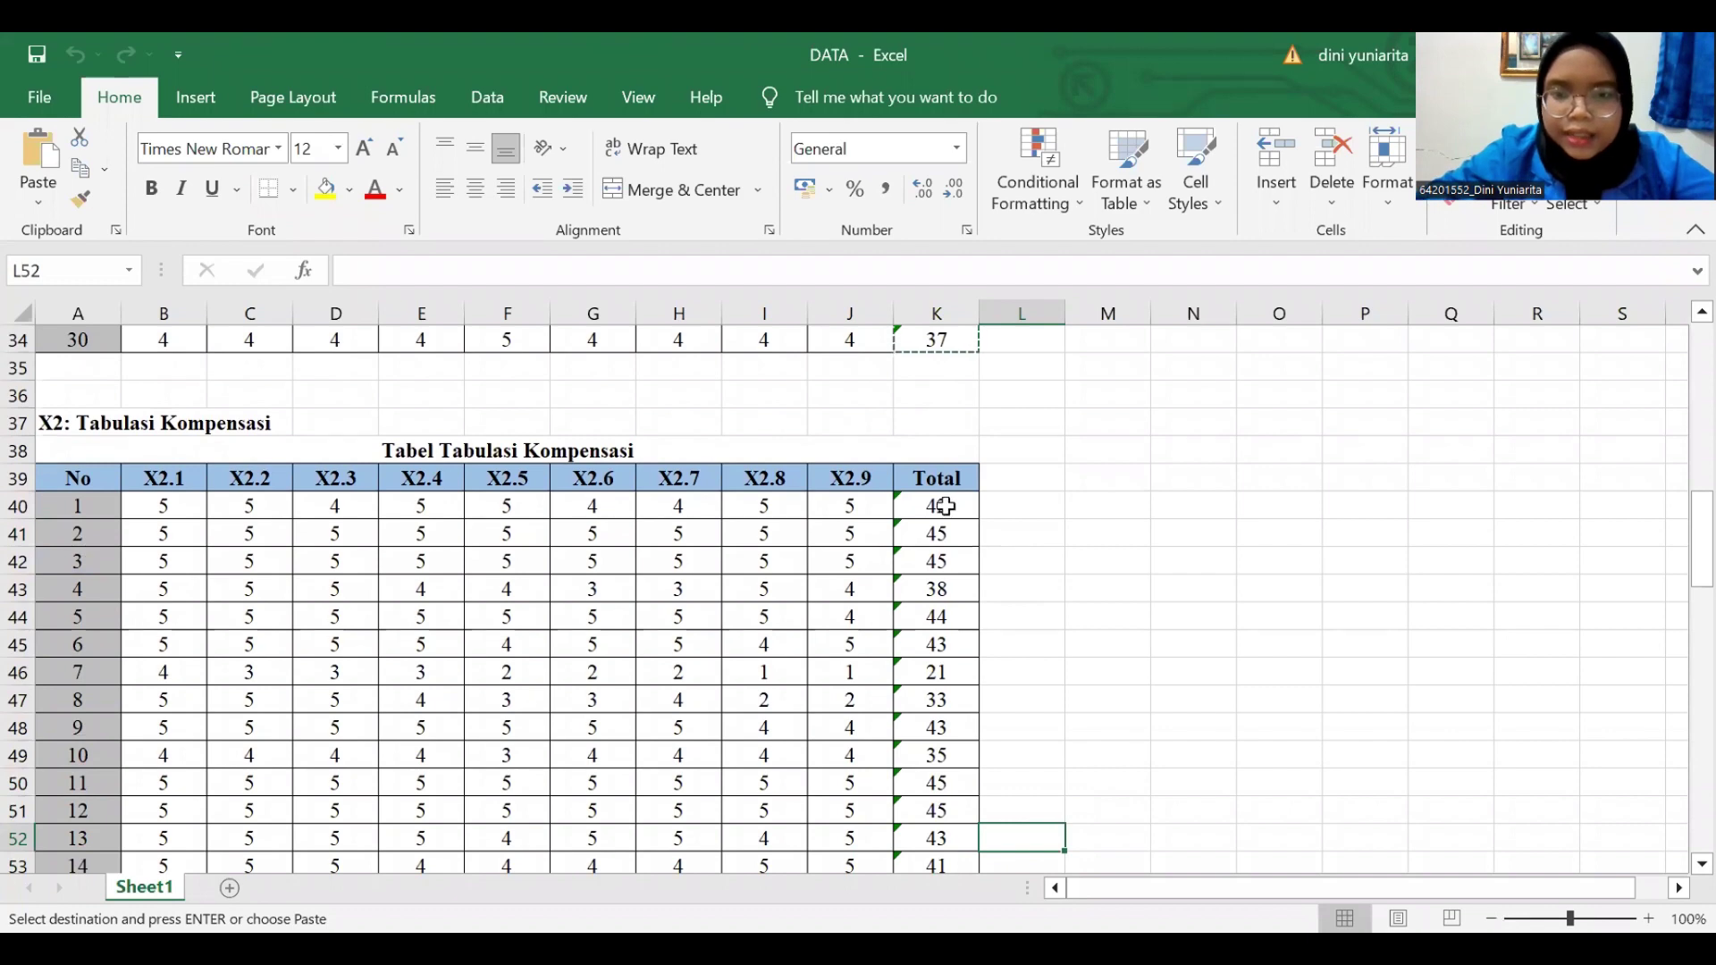
{"action": "left_click_drag", "start_coordinate": [940, 505], "coordinate": [925, 819]}
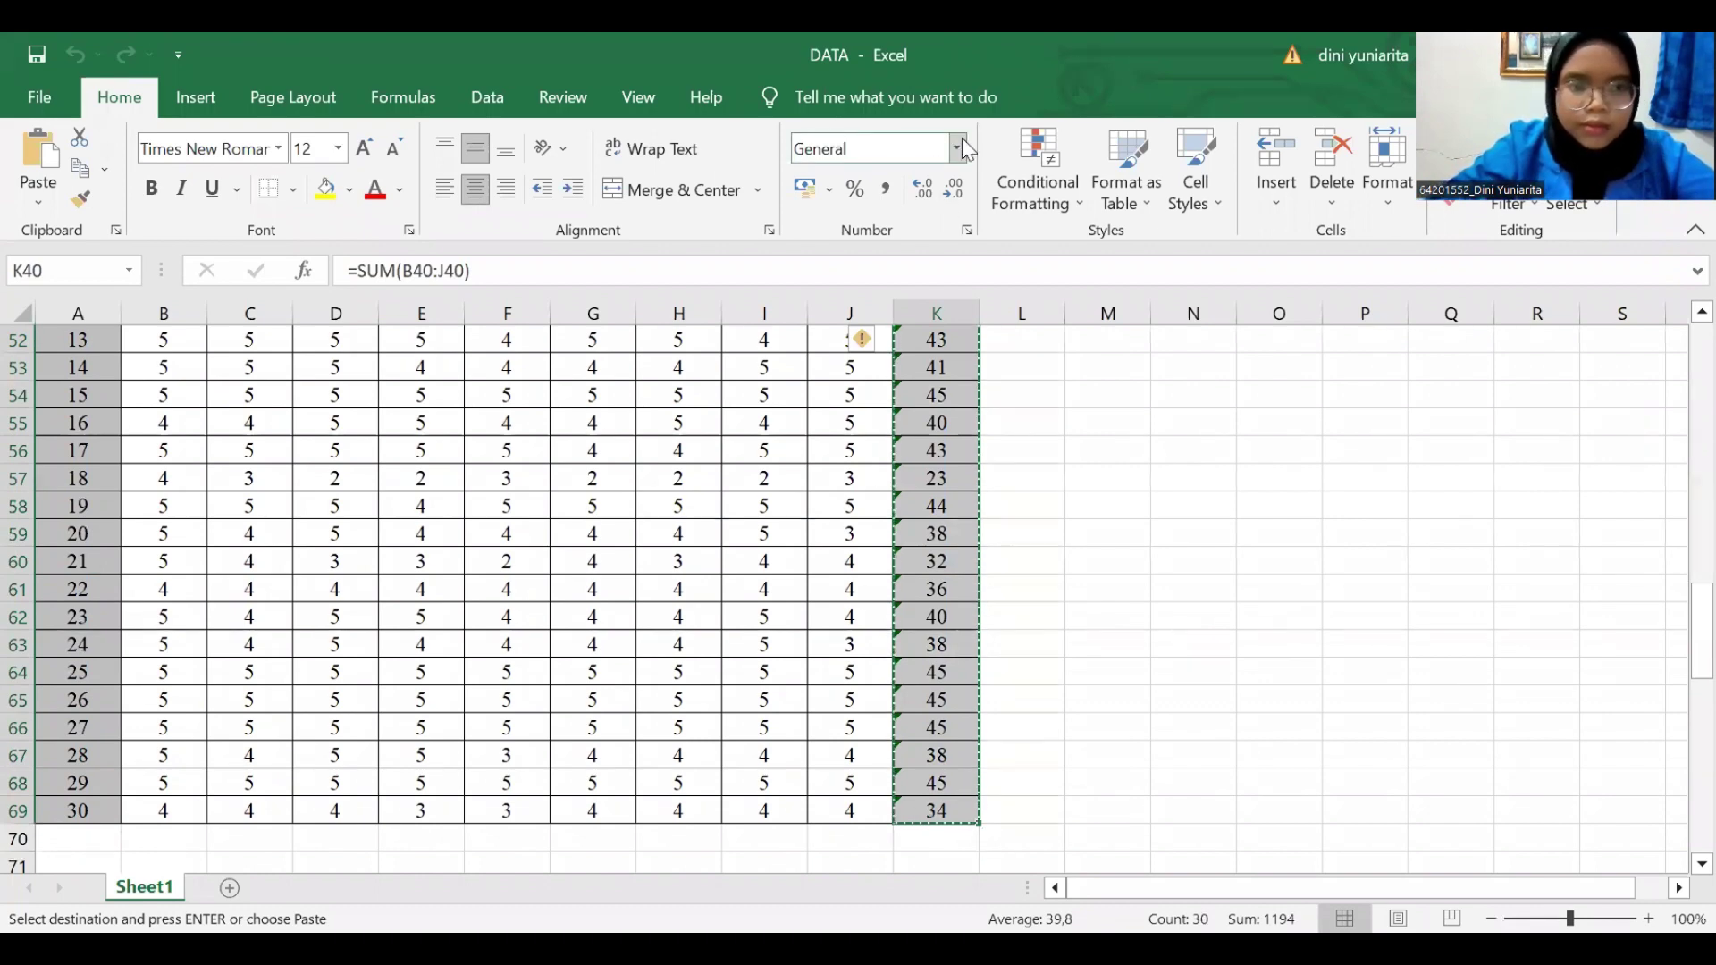
{"action": "key", "text": "alt+Tab"}
{"action": "left_click", "coordinate": [286, 257]}
{"action": "key", "text": "ctrl+v"}
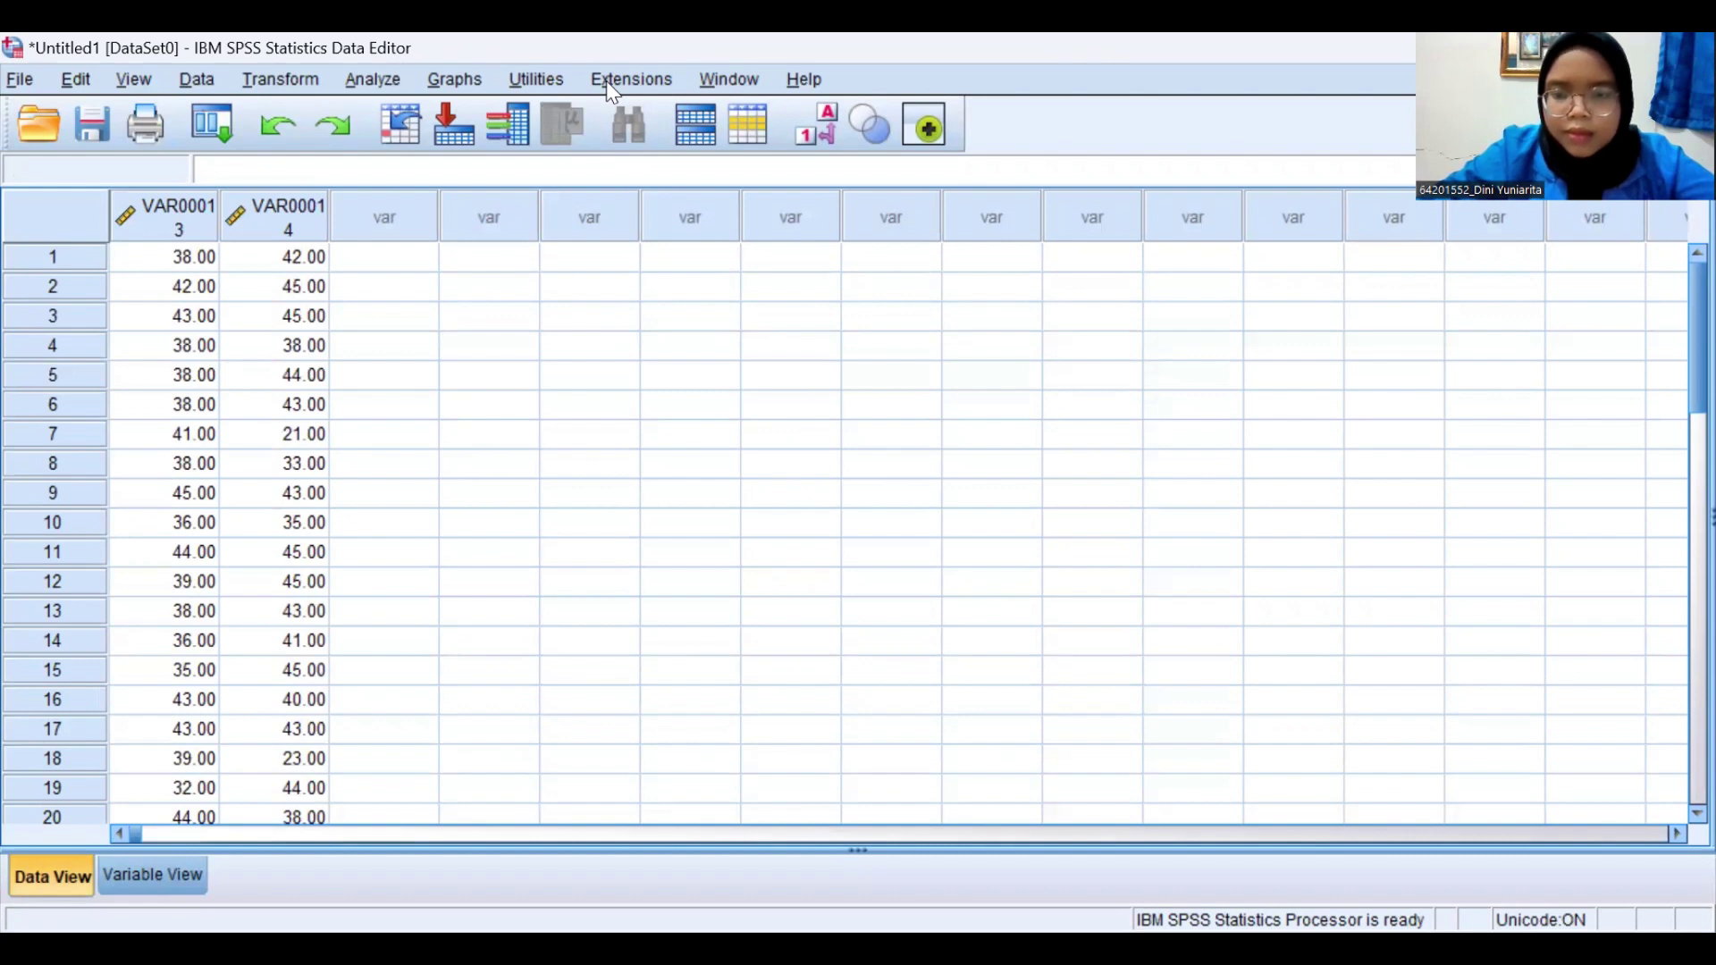
Copy the Y totals in H75:H104 of the Excel workbook and paste them into the third column of the SPSS data sheet
{"action": "key", "text": "alt+Tab"}
{"action": "key", "text": "Down"}
{"action": "key", "text": "Down"}
{"action": "key", "text": "Down"}
{"action": "key", "text": "Down"}
{"action": "key", "text": "Down"}
{"action": "key", "text": "Down"}
{"action": "key", "text": "Down"}
{"action": "key", "text": "Down"}
{"action": "key", "text": "Down"}
{"action": "key", "text": "Down"}
{"action": "key", "text": "Down"}
{"action": "key", "text": "Down"}
{"action": "key", "text": "Down"}
{"action": "key", "text": "Down"}
{"action": "key", "text": "Down"}
{"action": "key", "text": "Down"}
{"action": "key", "text": "Down"}
{"action": "key", "text": "Down"}
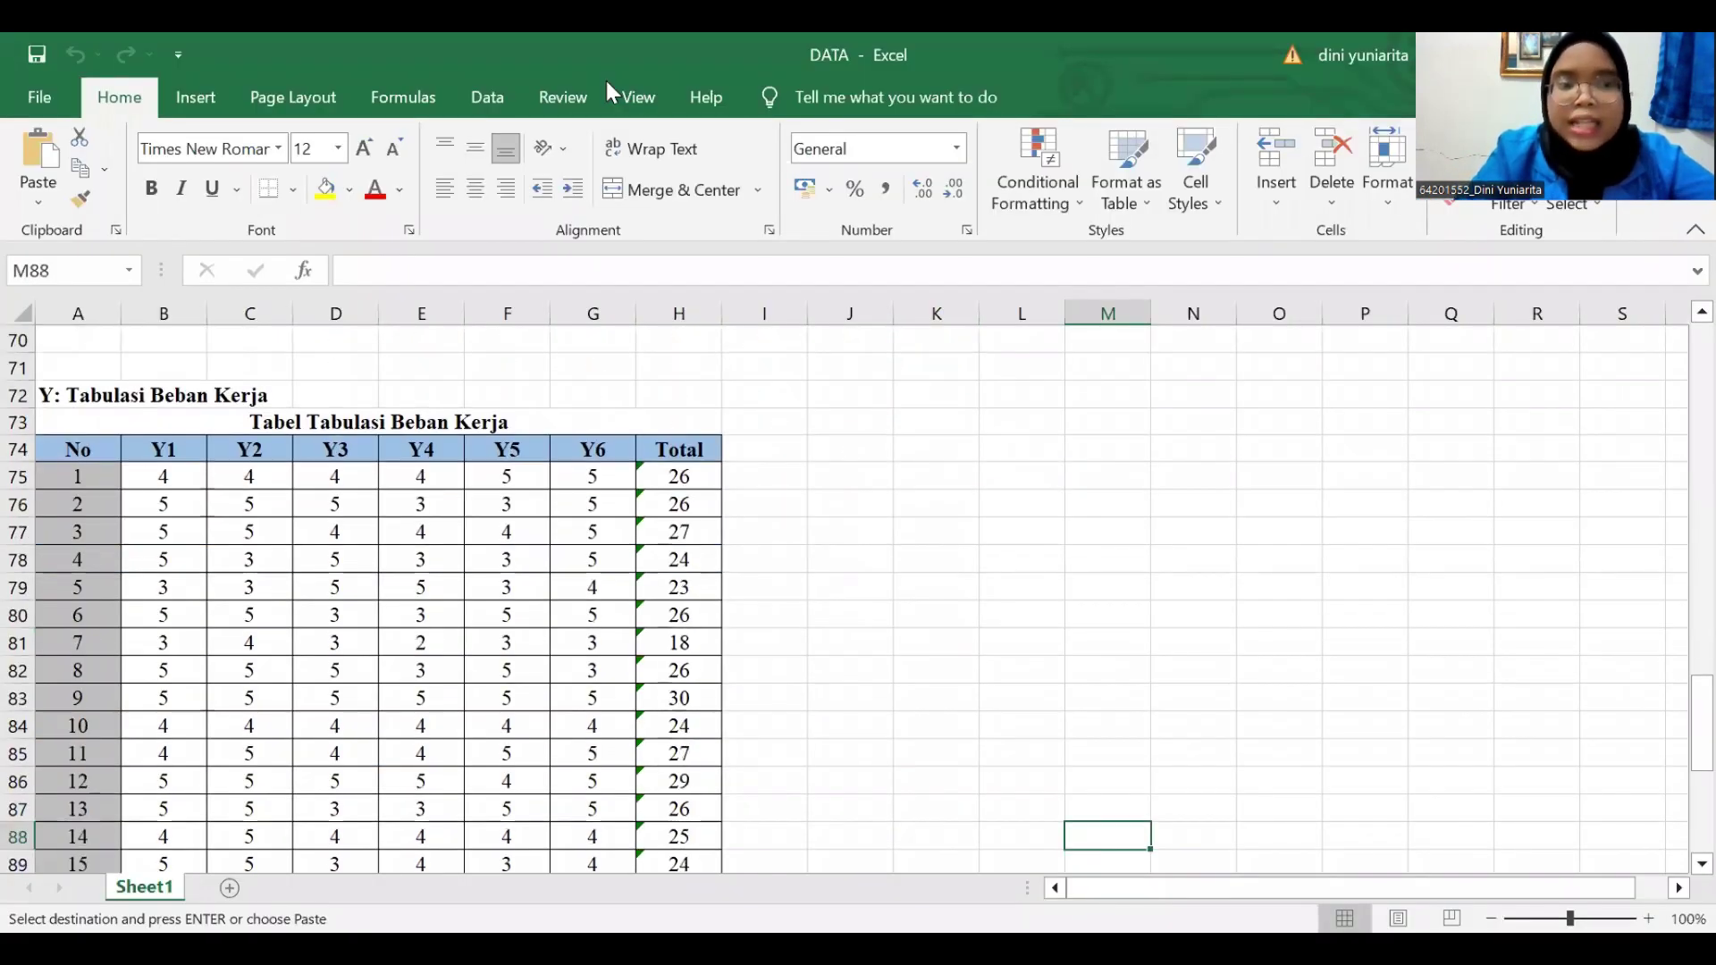
{"action": "left_click_drag", "start_coordinate": [700, 479], "coordinate": [687, 816]}
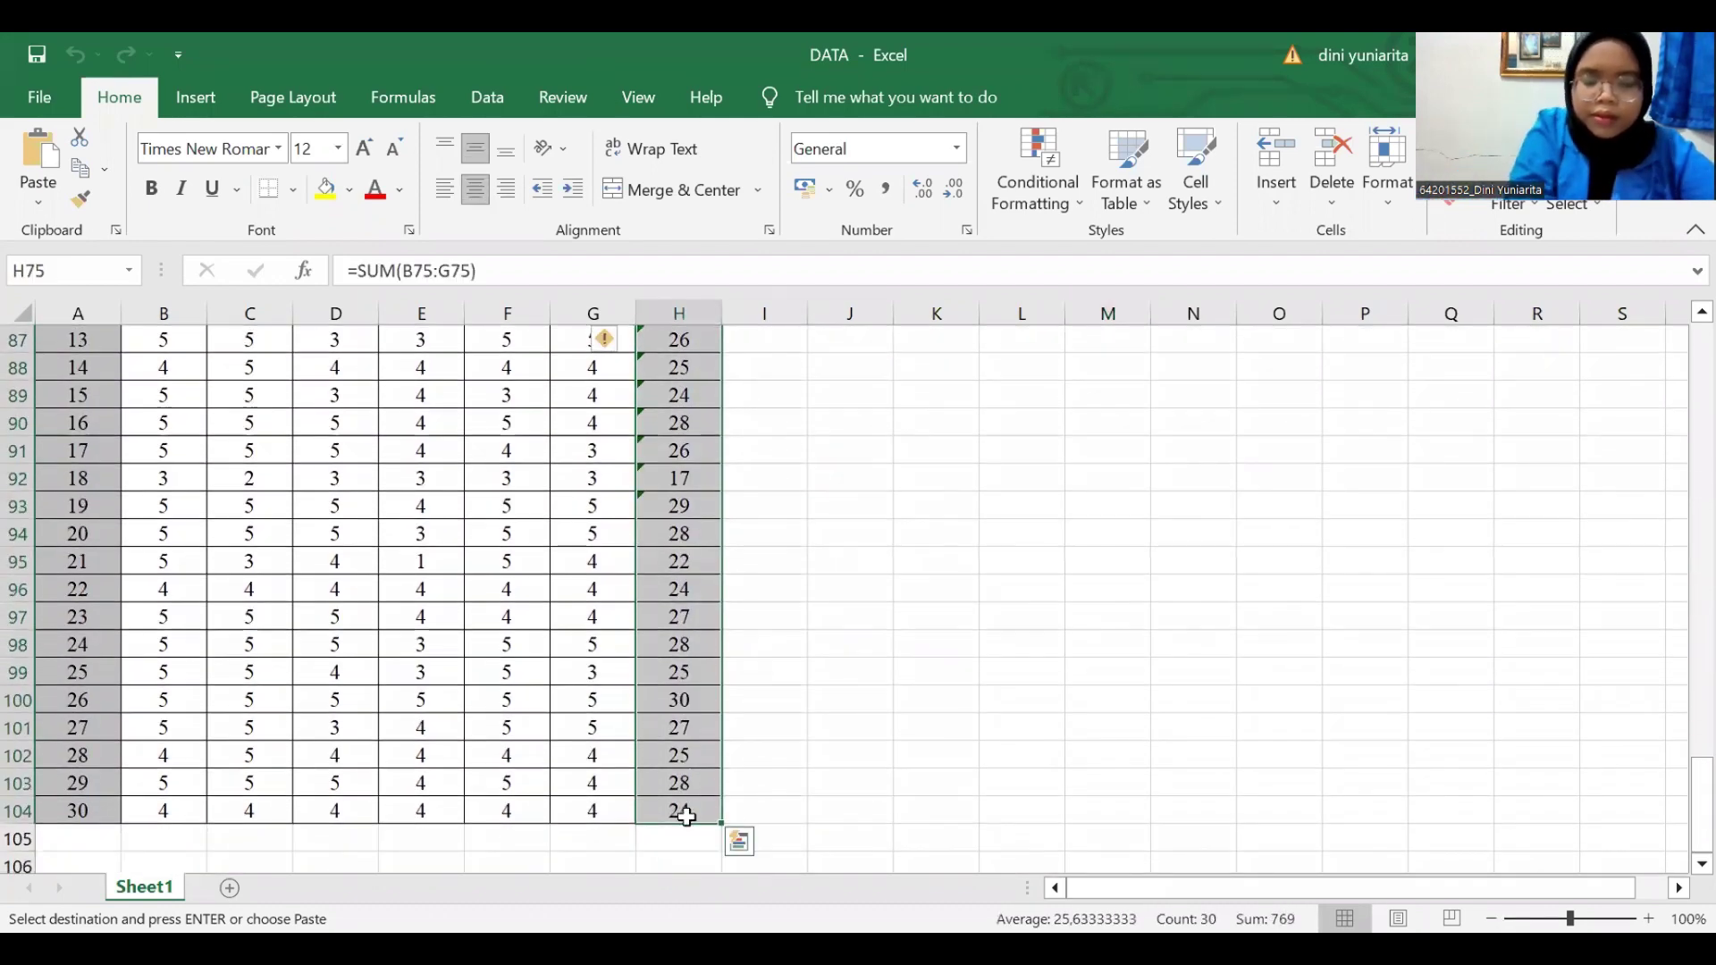
{"action": "key", "text": "ctrl+c"}
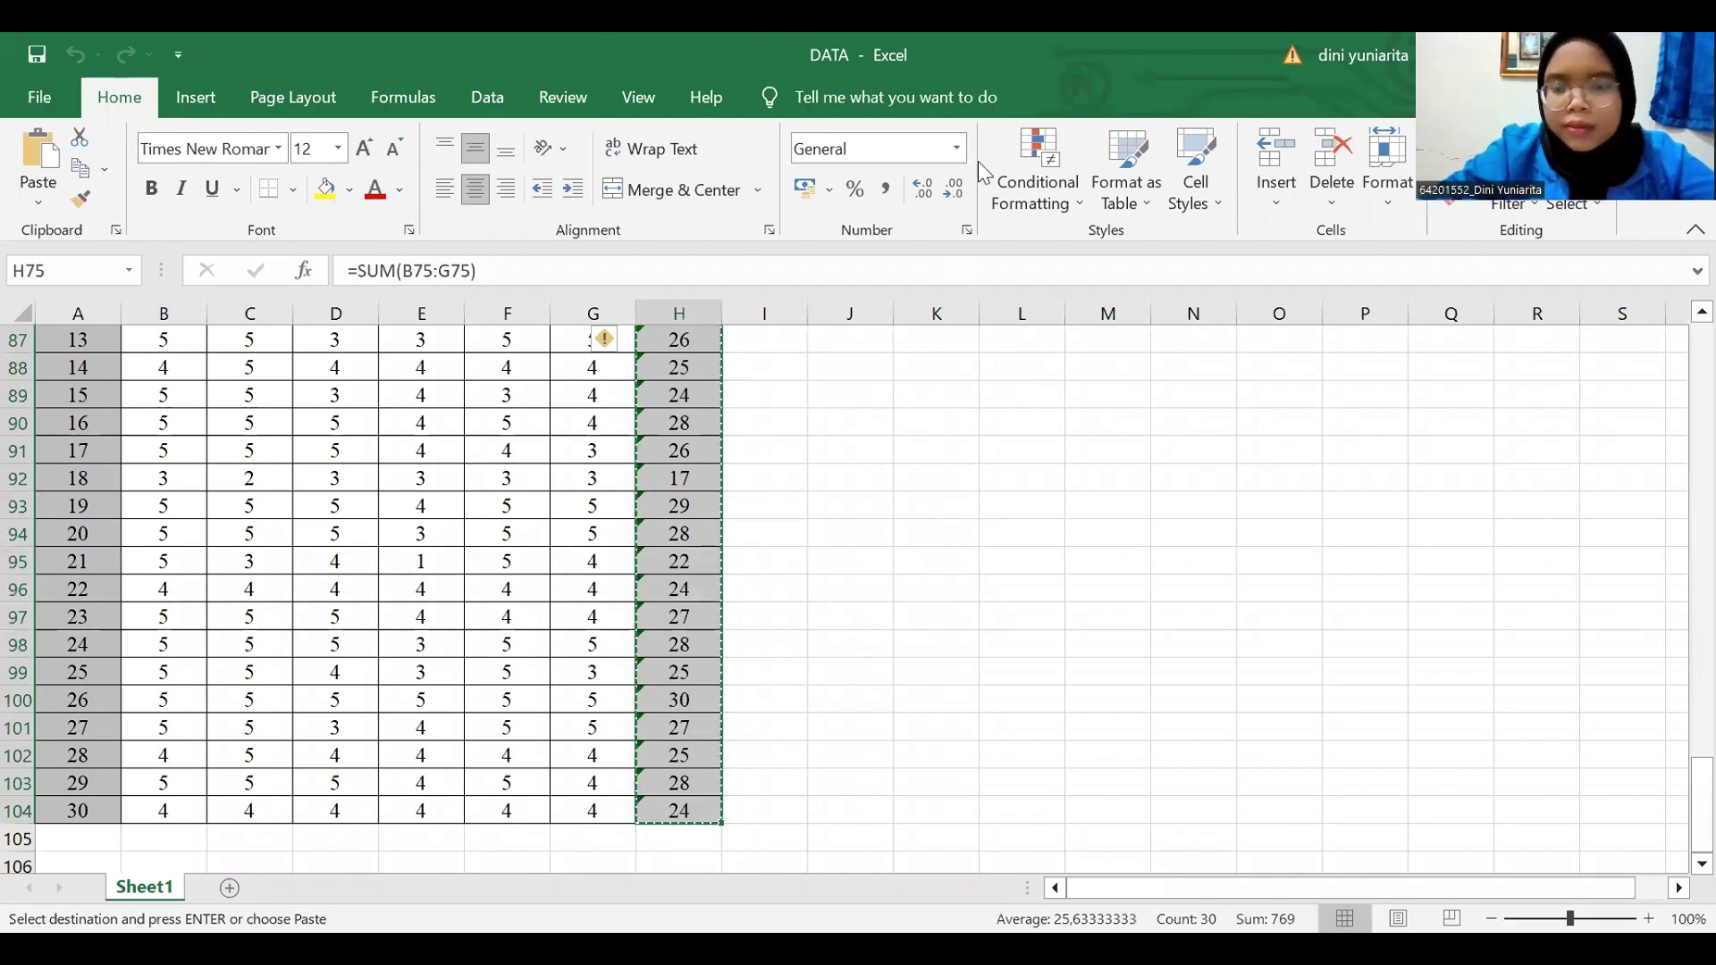
{"action": "key", "text": "alt+Tab"}
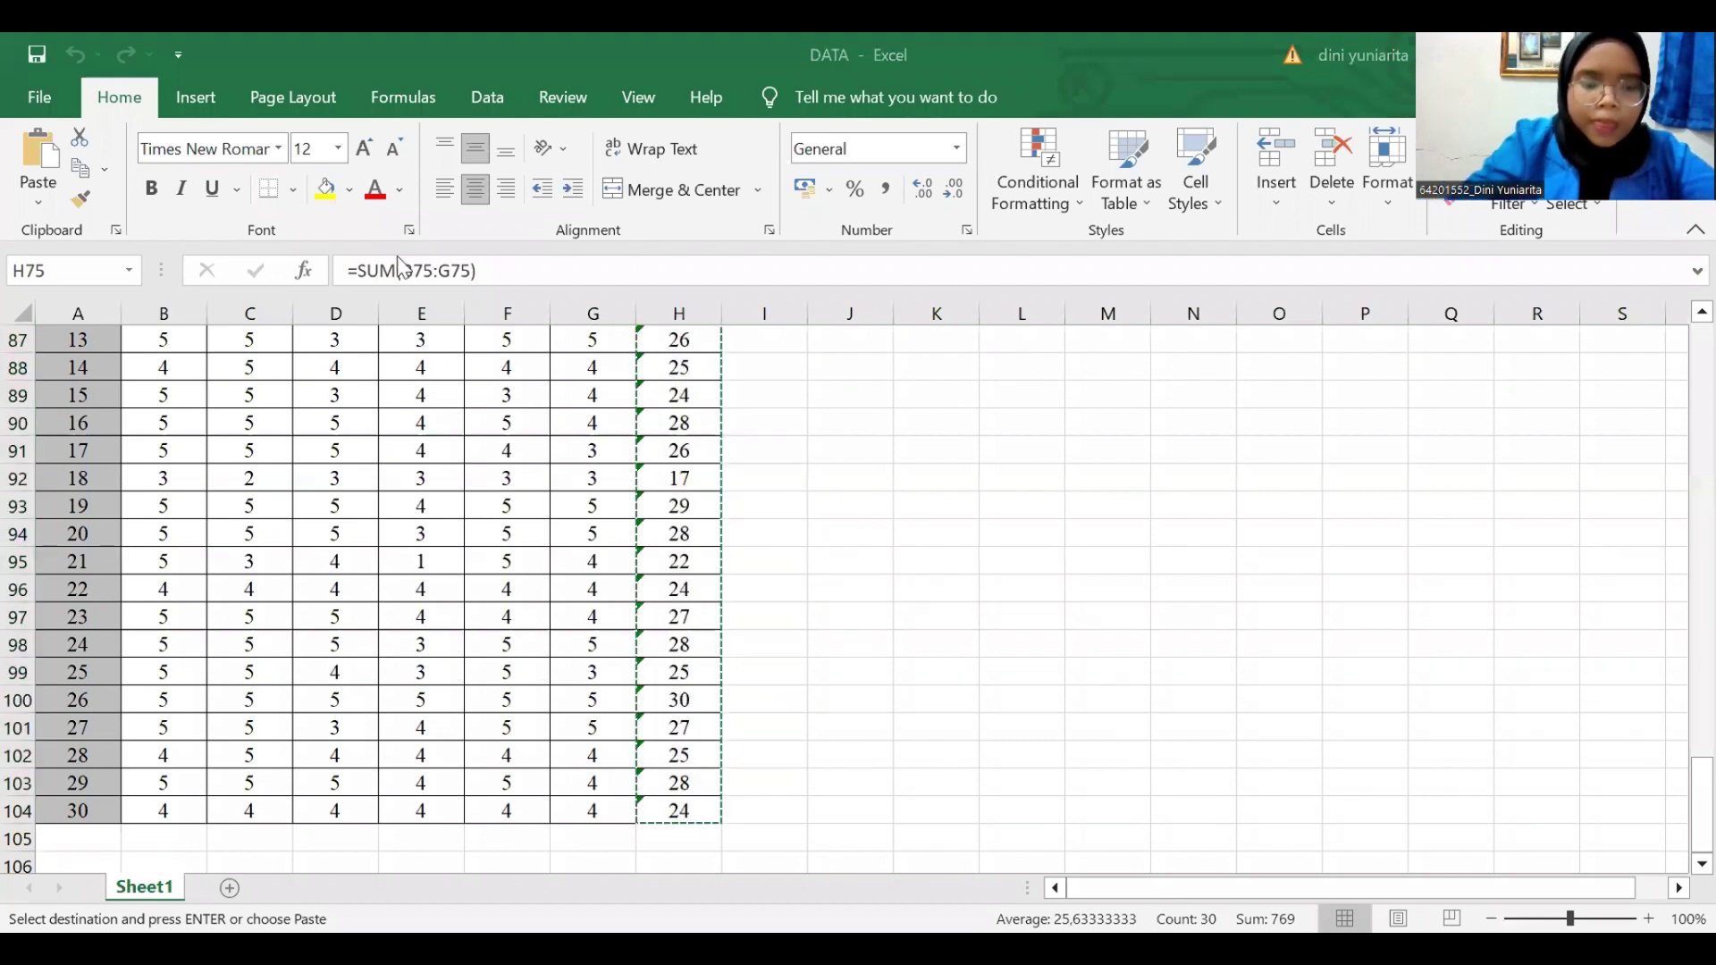
{"action": "key", "text": "ctrl+v"}
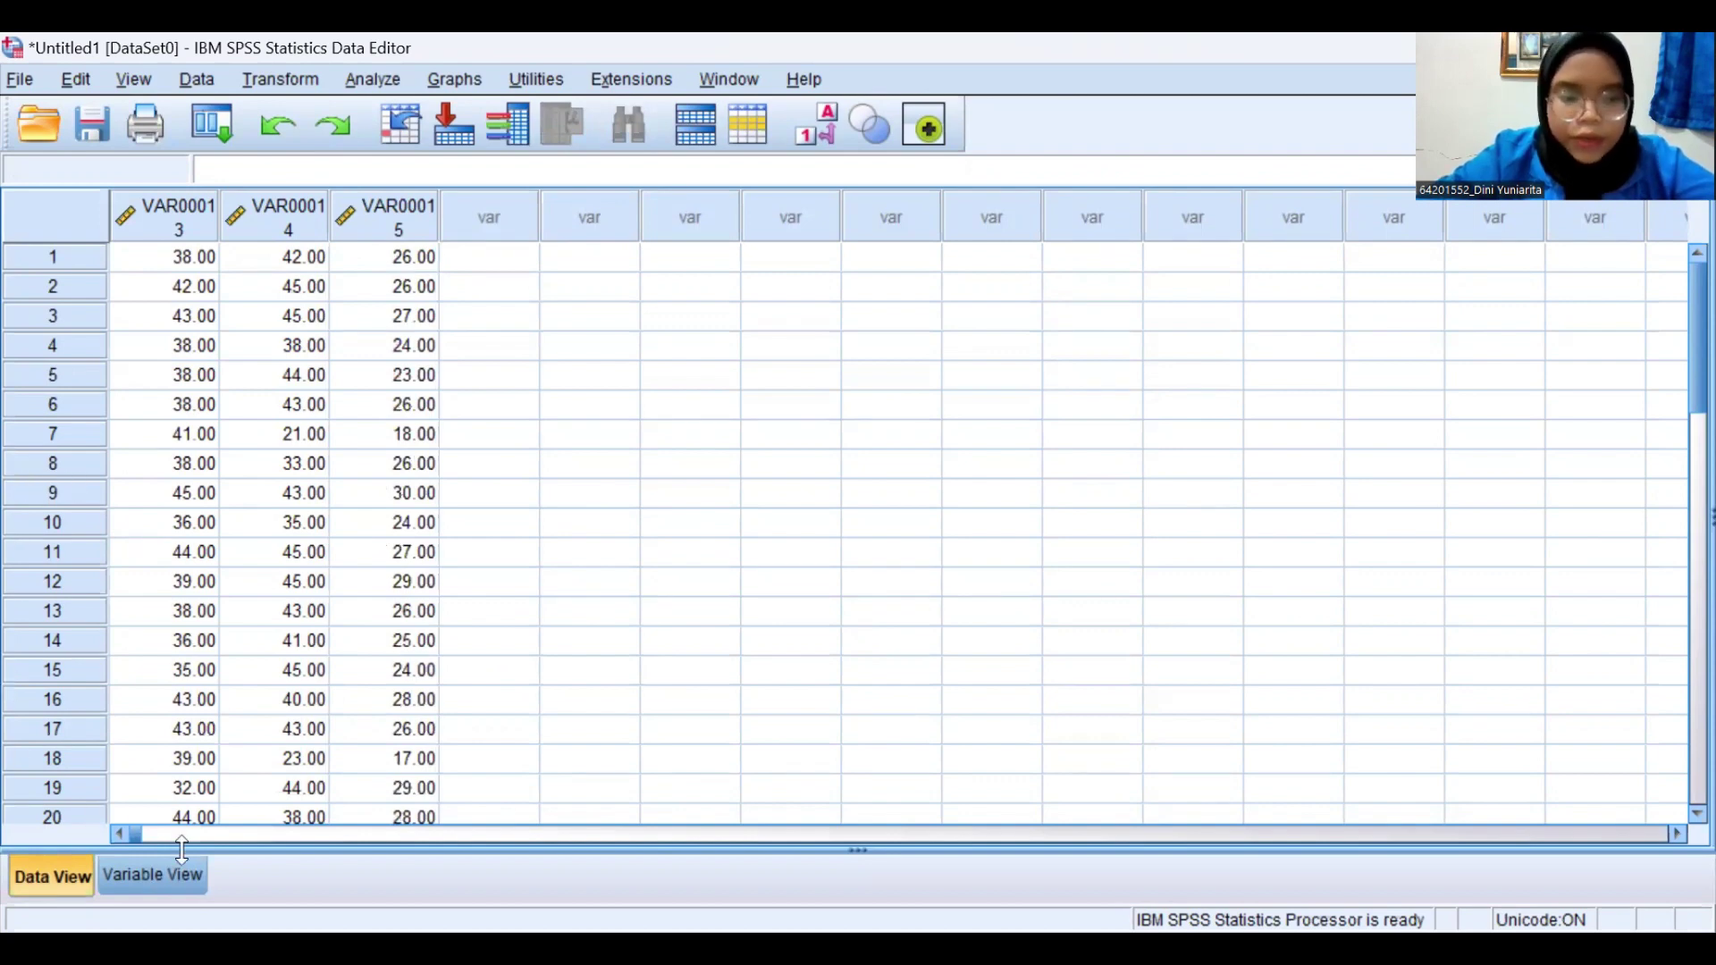
Rename the three pasted total variables x1, x2 and y, and return to the data sheet
{"action": "left_click", "coordinate": [179, 876]}
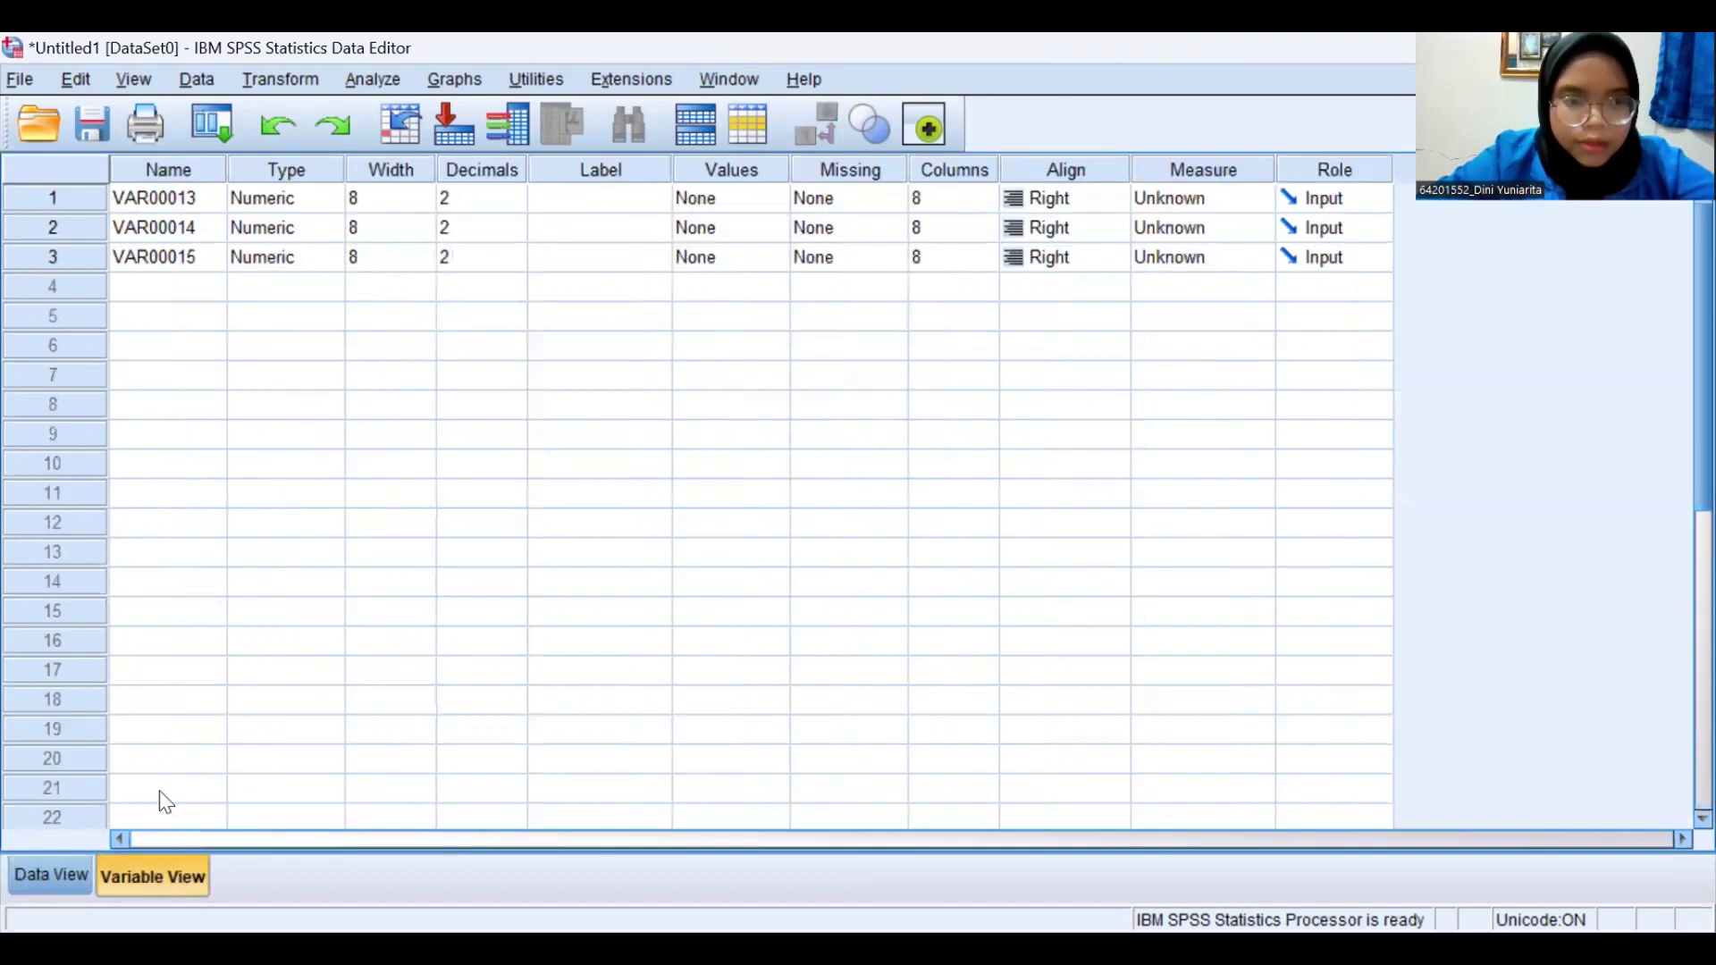
{"action": "left_click", "coordinate": [161, 196]}
{"action": "type", "text": "x1"}
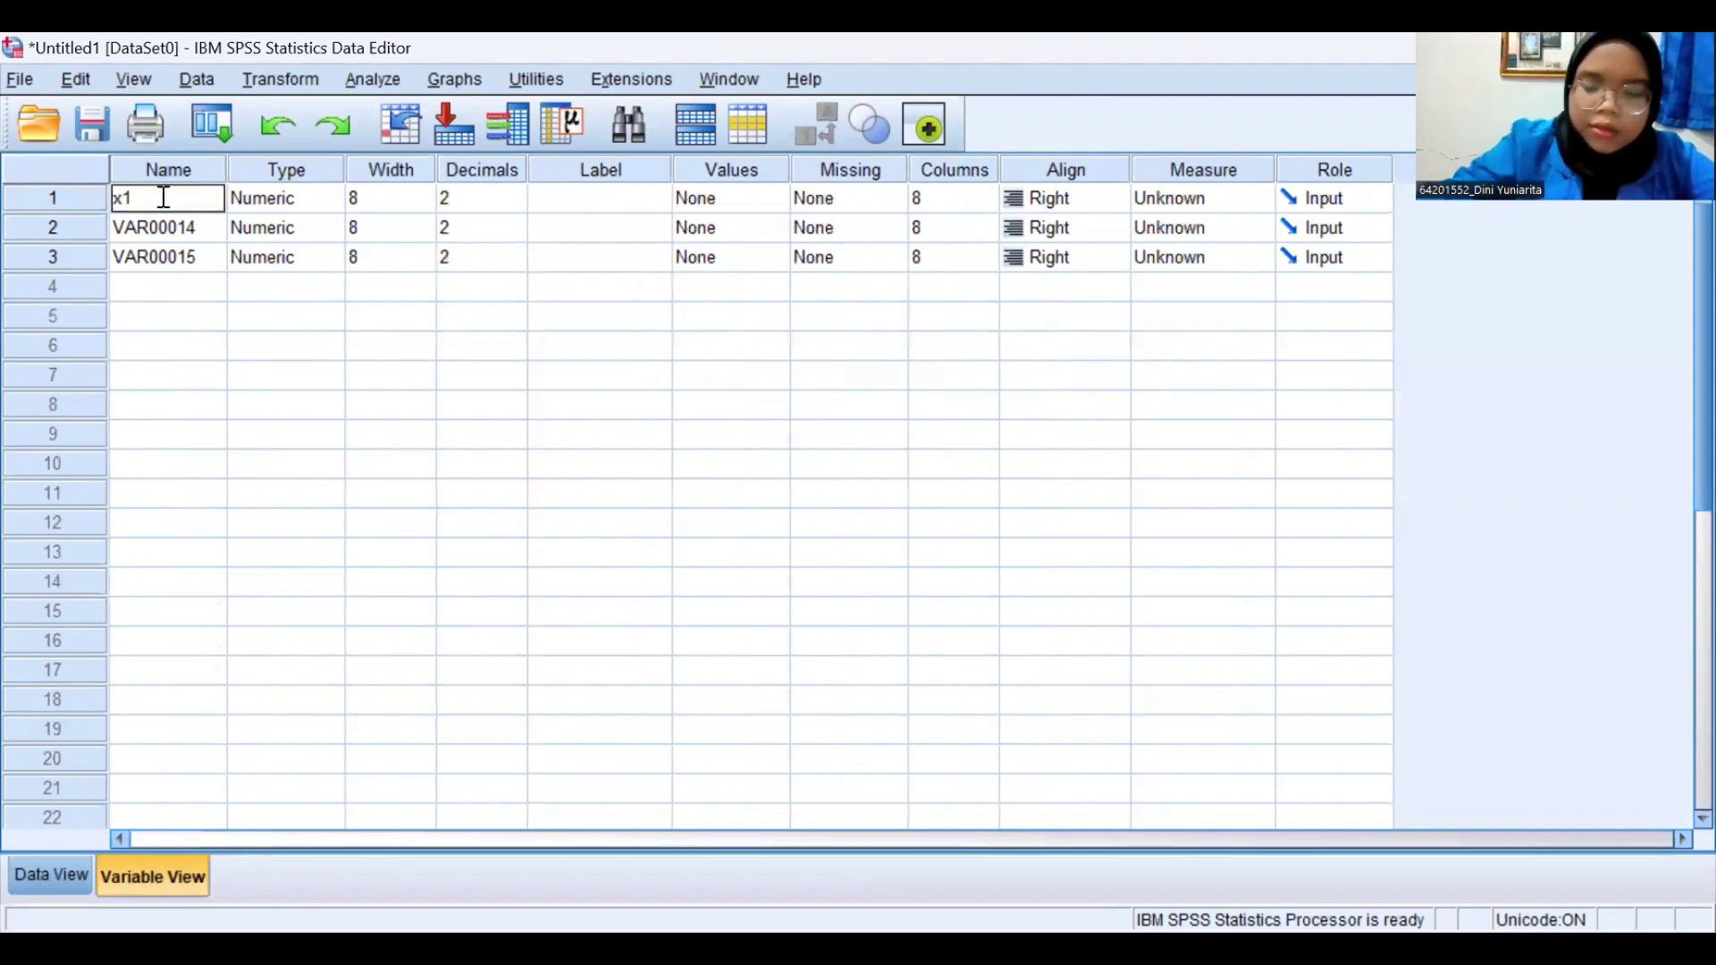
{"action": "key", "text": "Return"}
{"action": "key", "text": "BackSpace"}
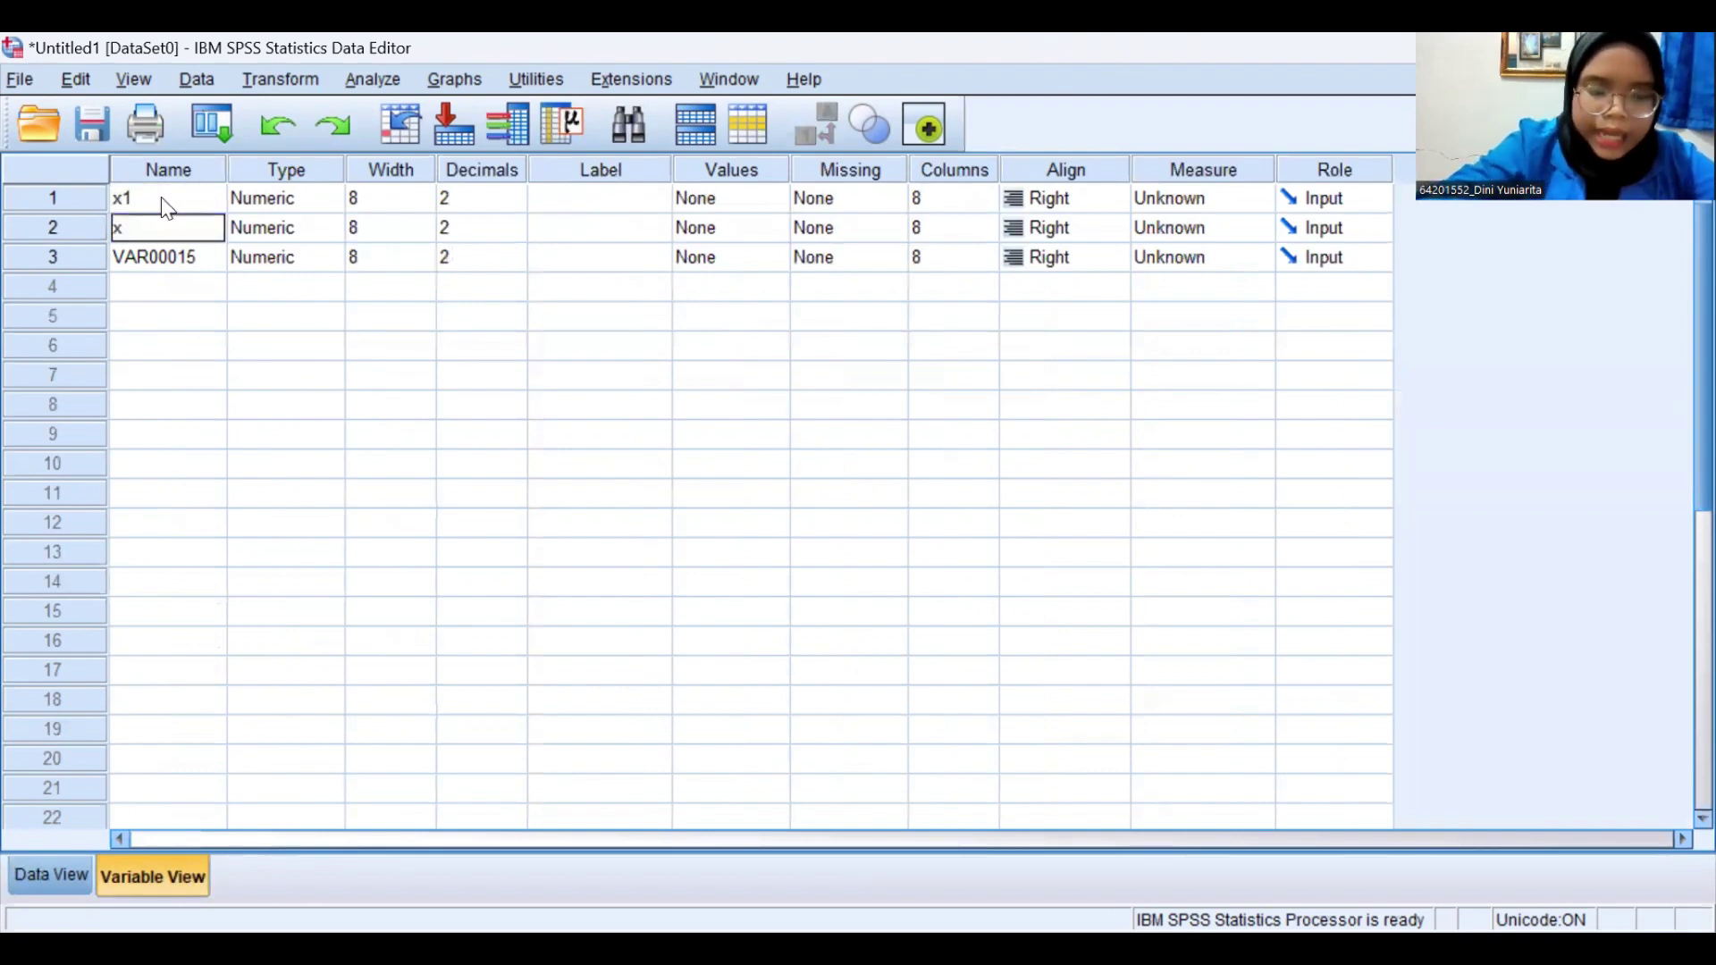
{"action": "type", "text": "x2"}
{"action": "key", "text": "Return"}
{"action": "key", "text": "BackSpace"}
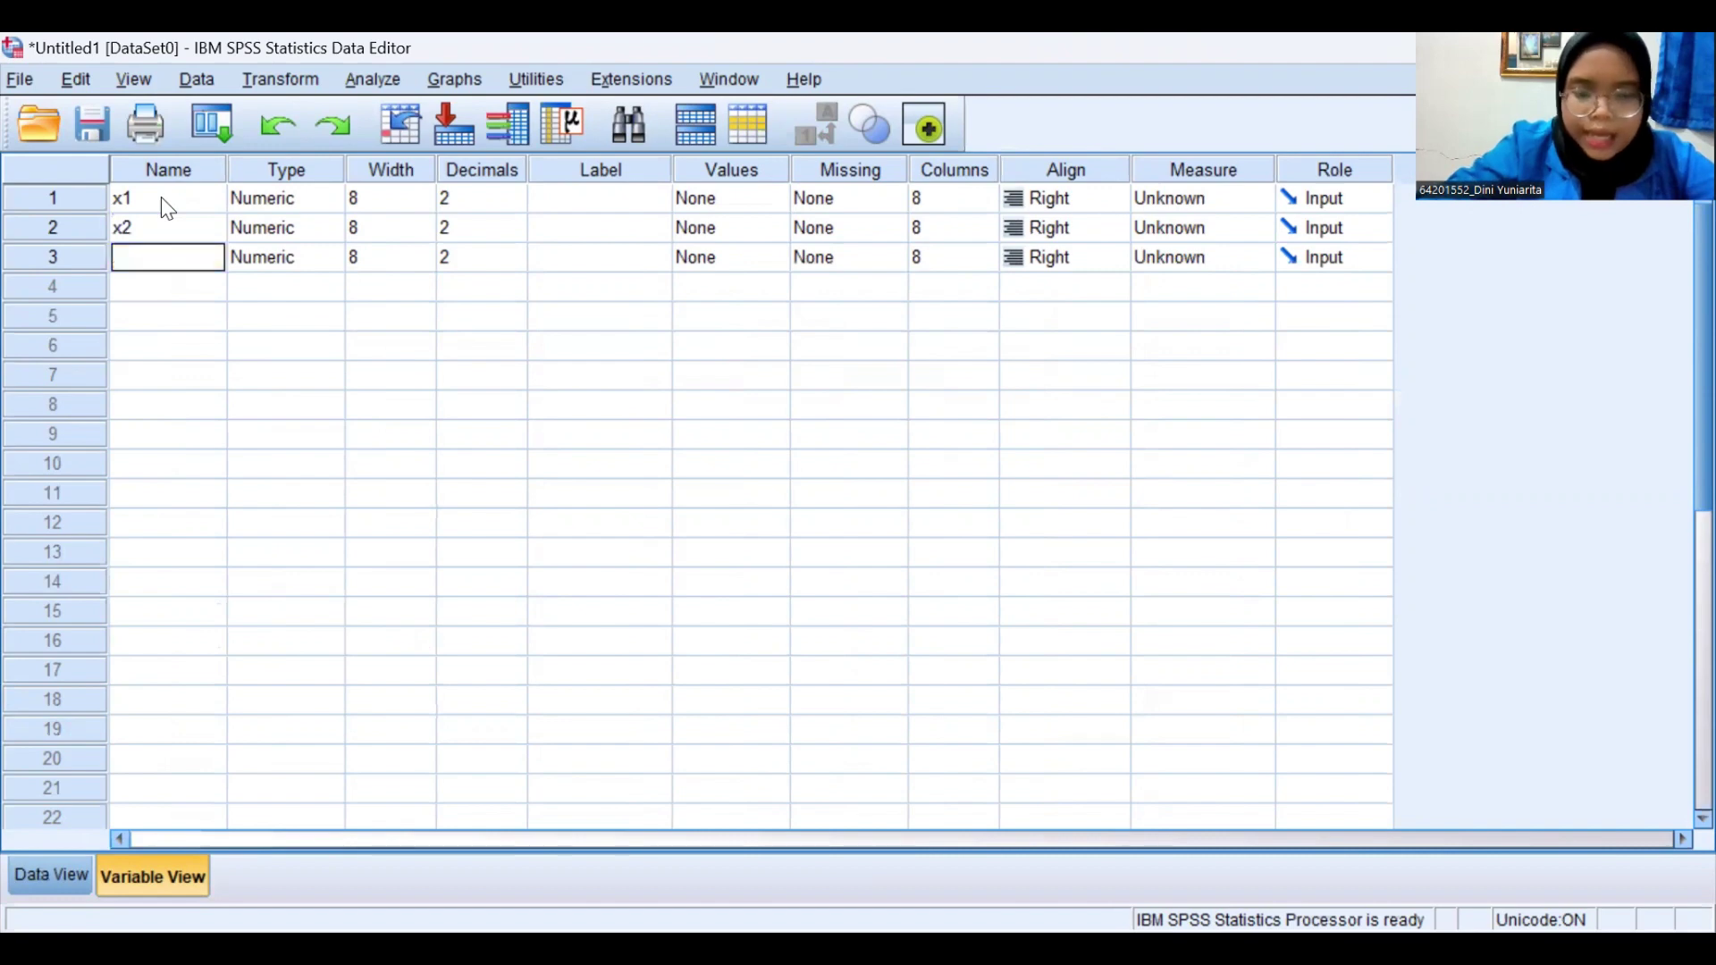
{"action": "type", "text": "y"}
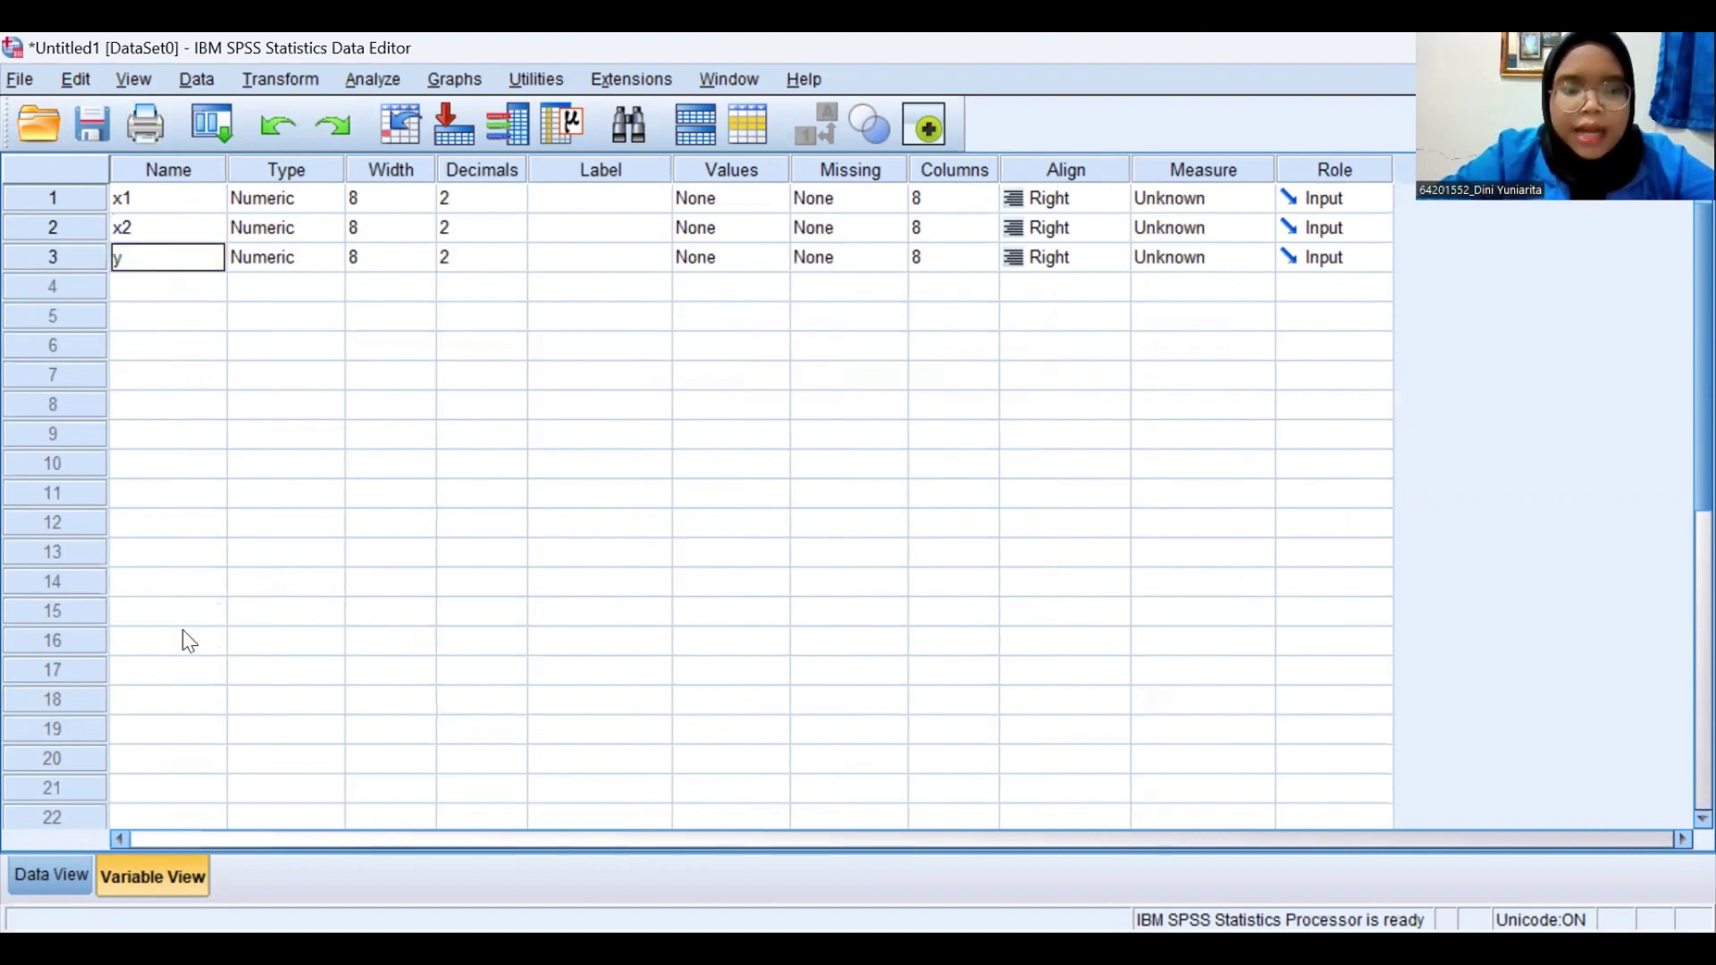
{"action": "left_click", "coordinate": [62, 875]}
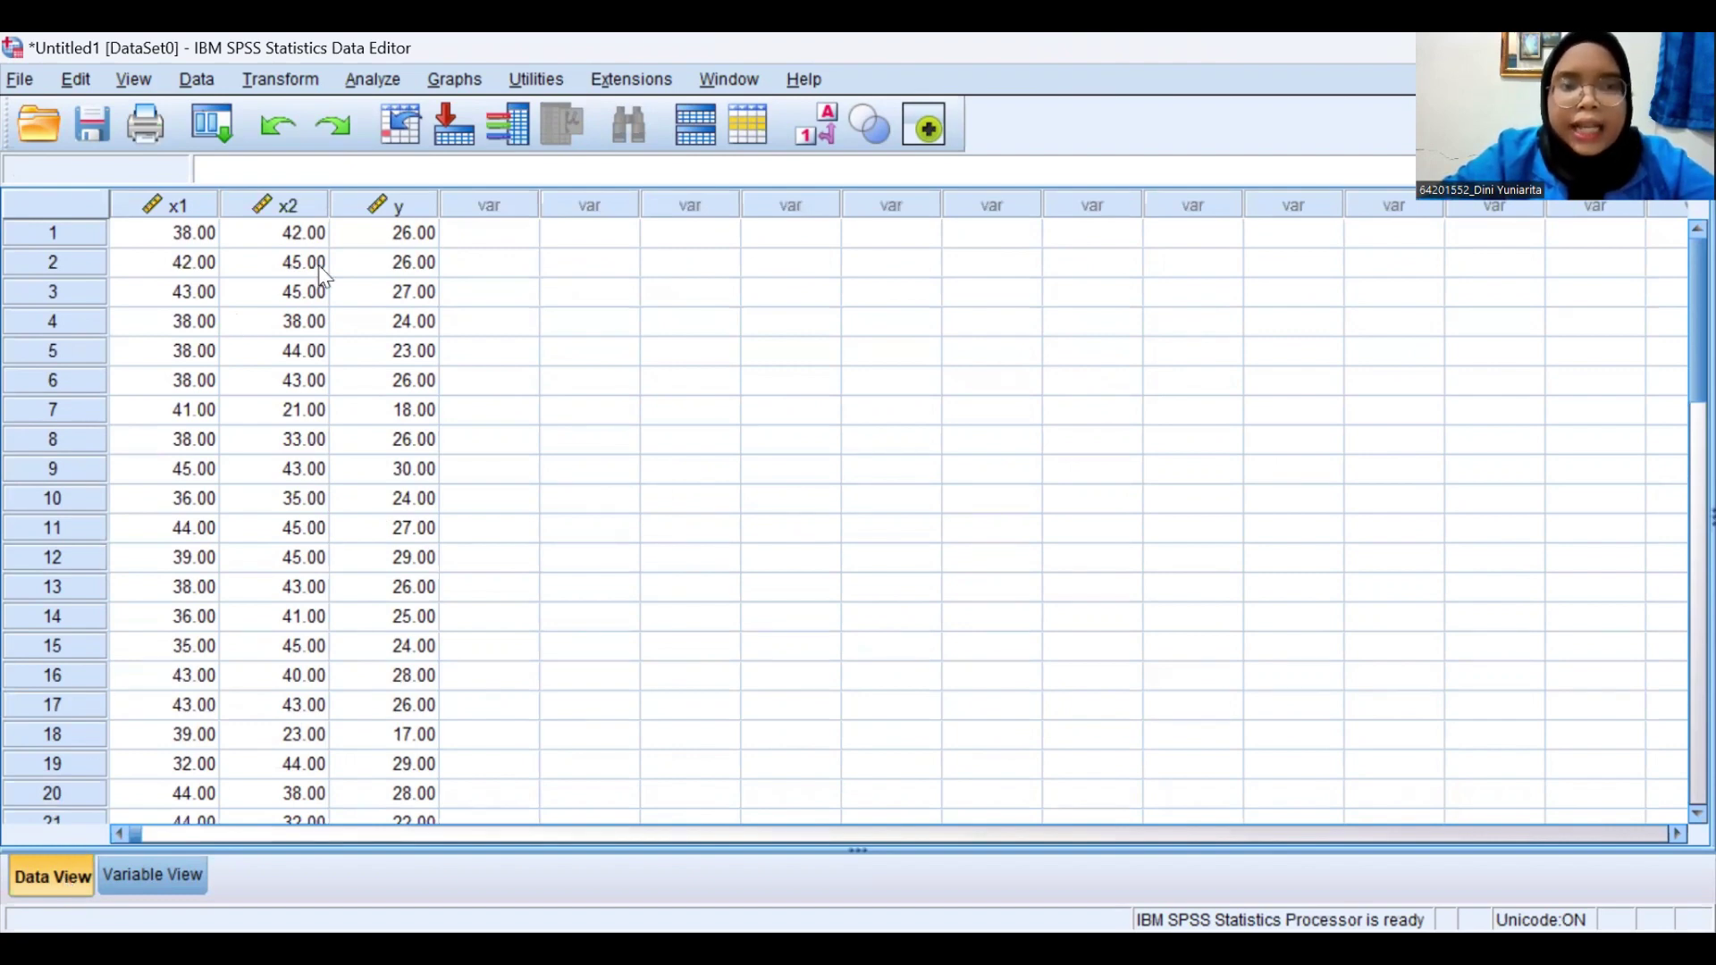
Run a two-tailed Pearson bivariate correlation on x1, x2 and y, and review the Correlations table
{"action": "left_click", "coordinate": [388, 79]}
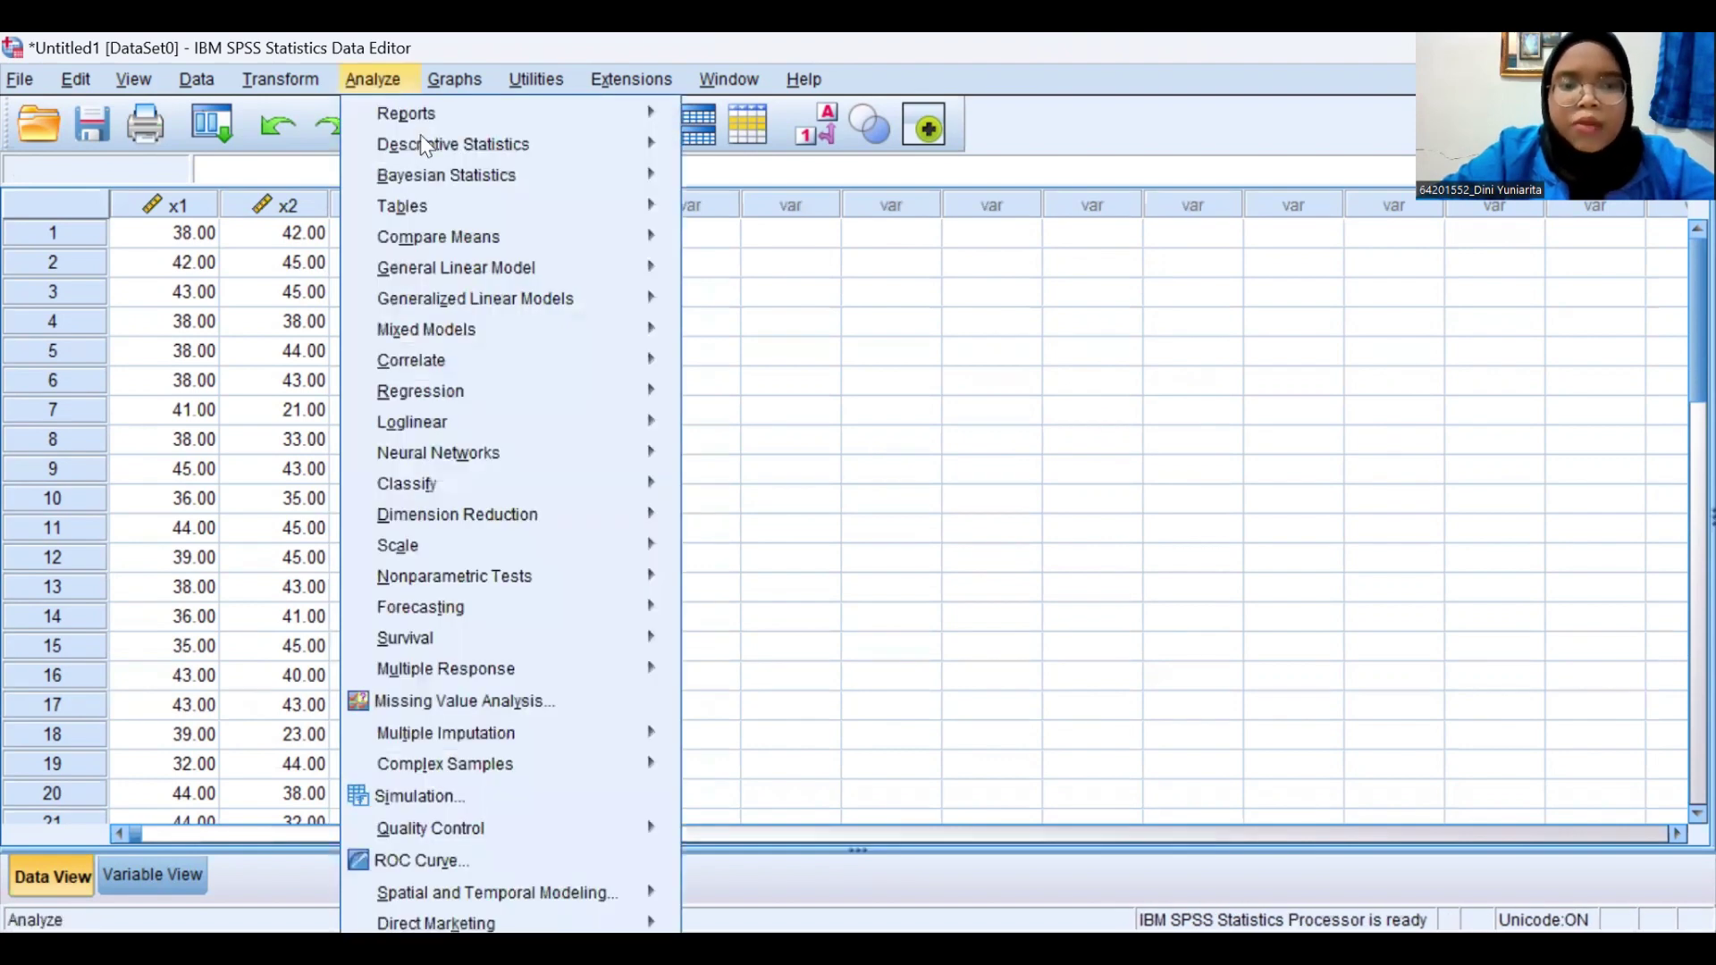
{"action": "mouse_move", "coordinate": [527, 359]}
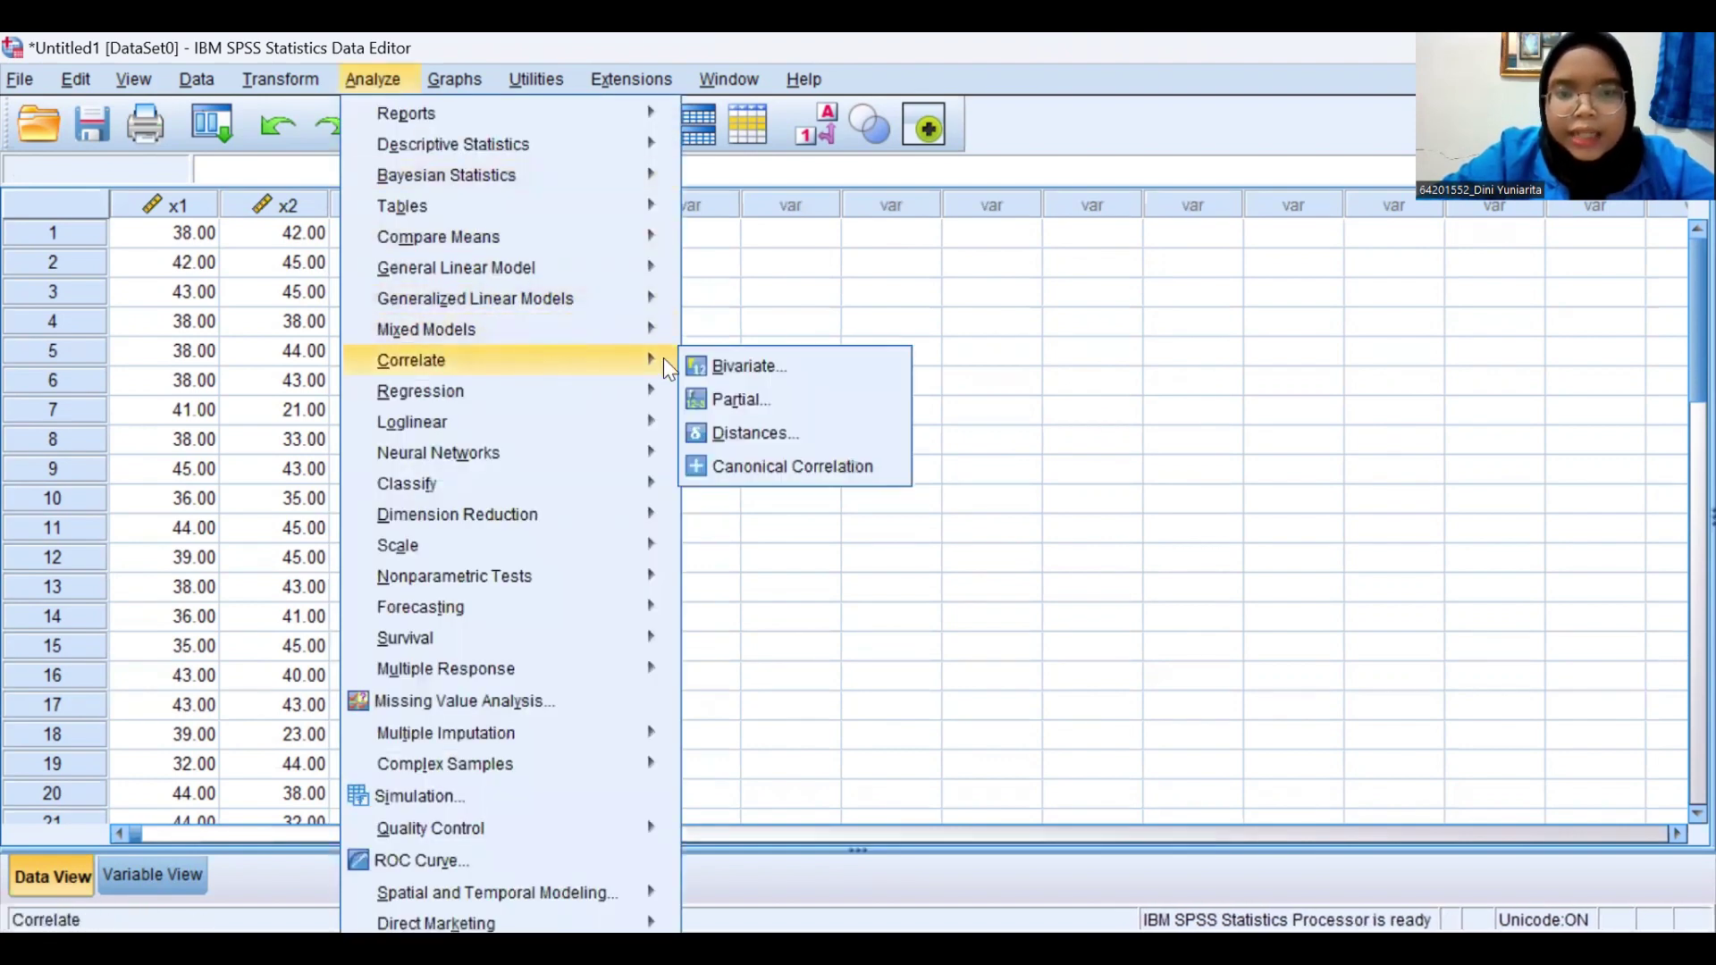
{"action": "left_click", "coordinate": [718, 362]}
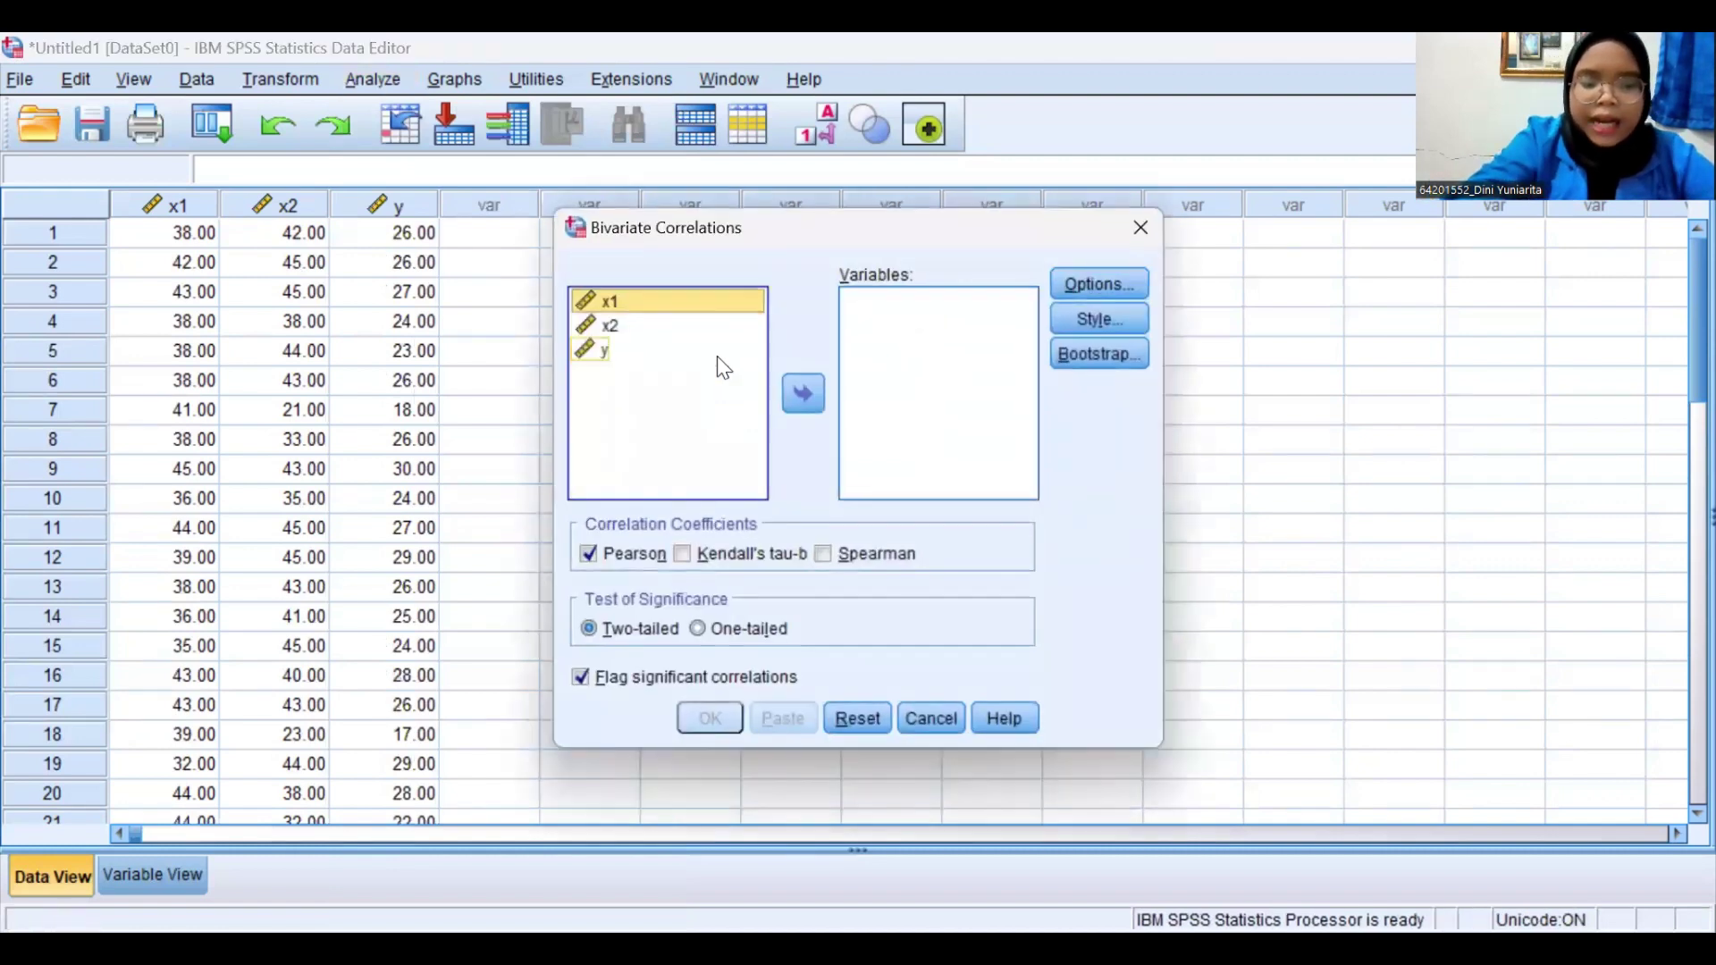
{"action": "left_click", "coordinate": [718, 357], "text": "shift"}
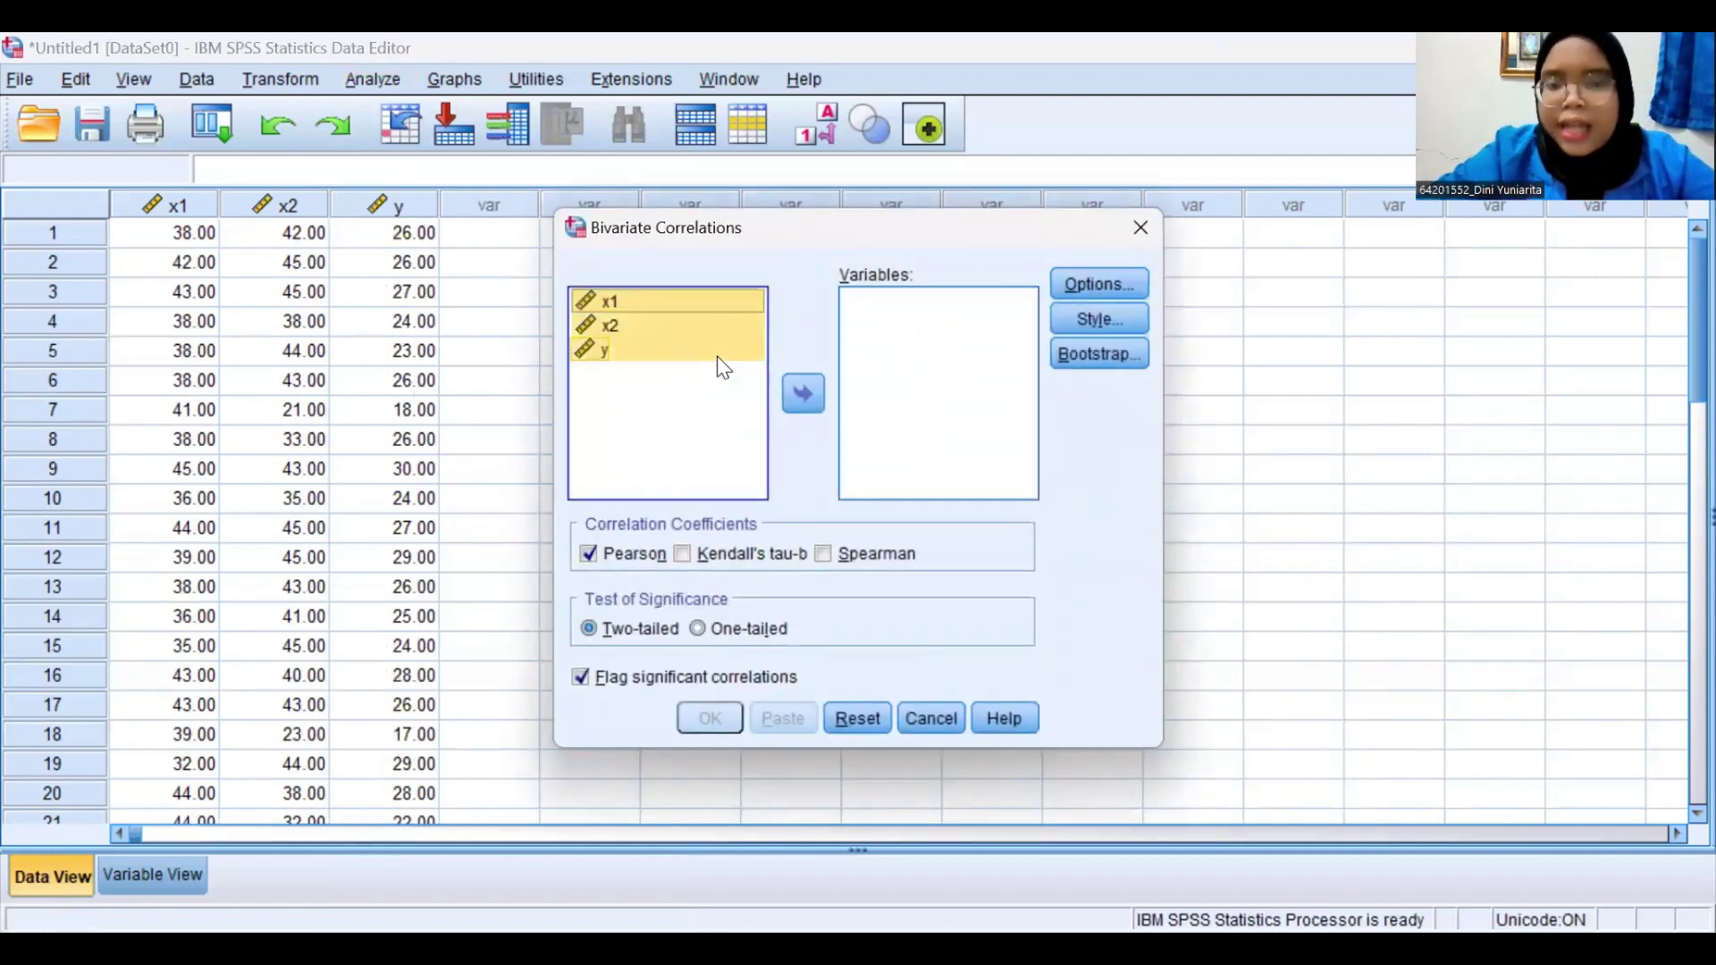
{"action": "left_click", "coordinate": [803, 394]}
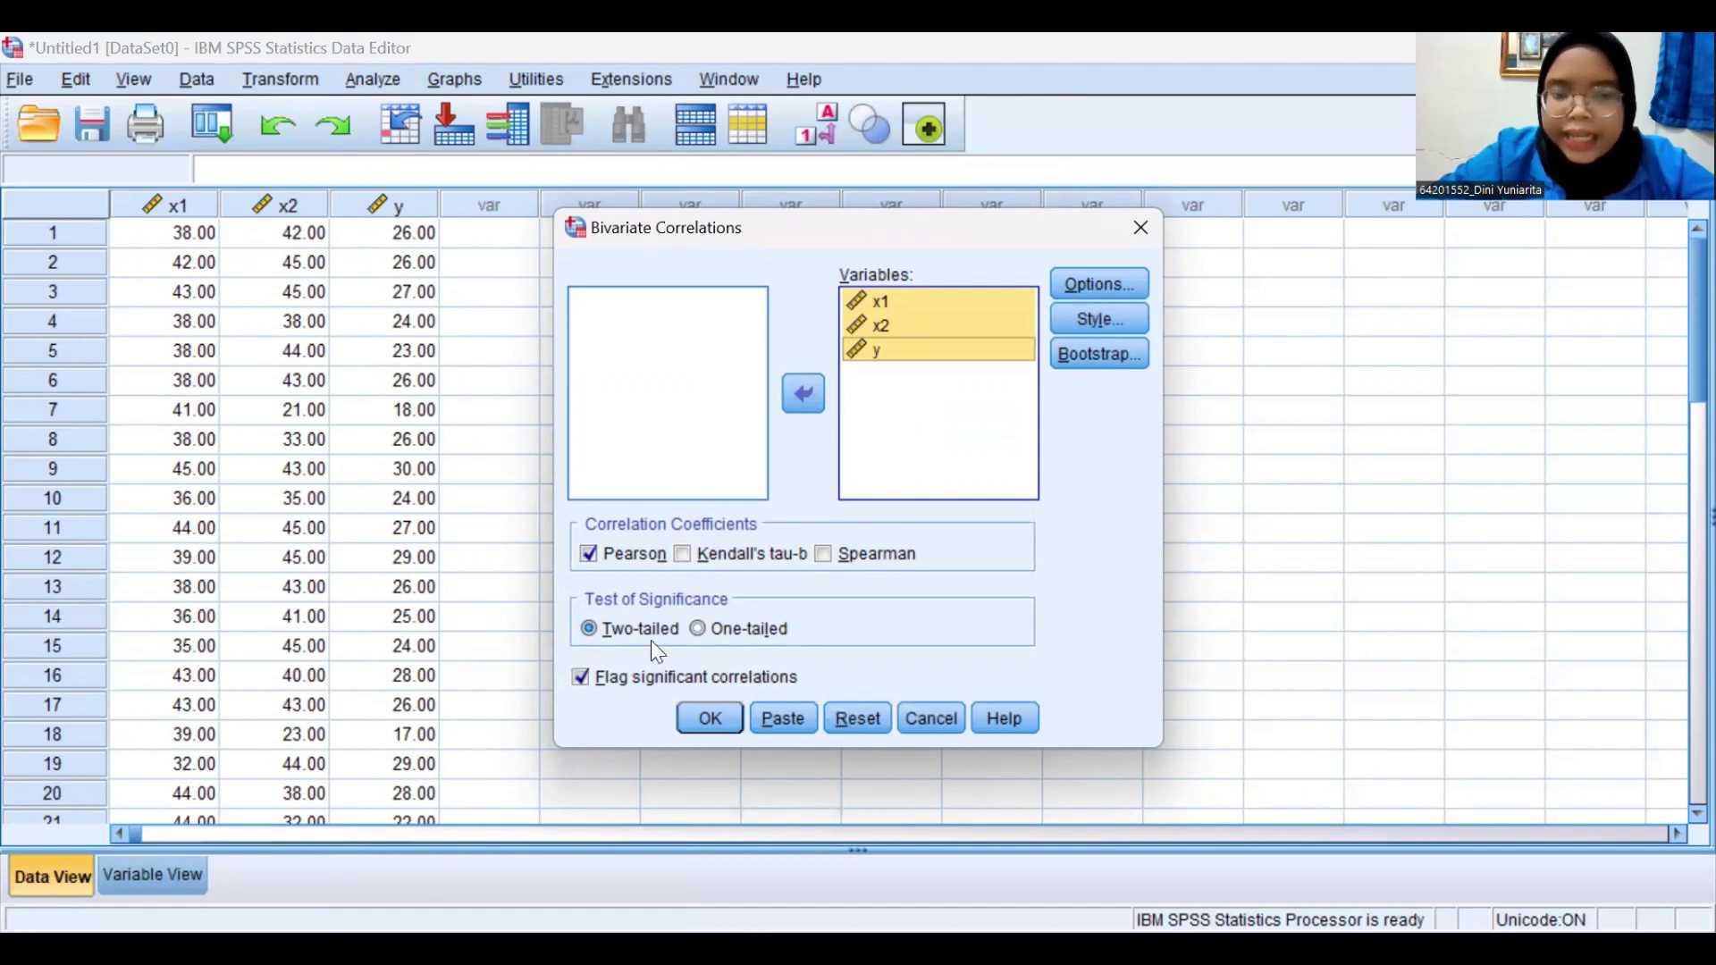
{"action": "left_click", "coordinate": [699, 729]}
{"action": "left_click", "coordinate": [698, 728]}
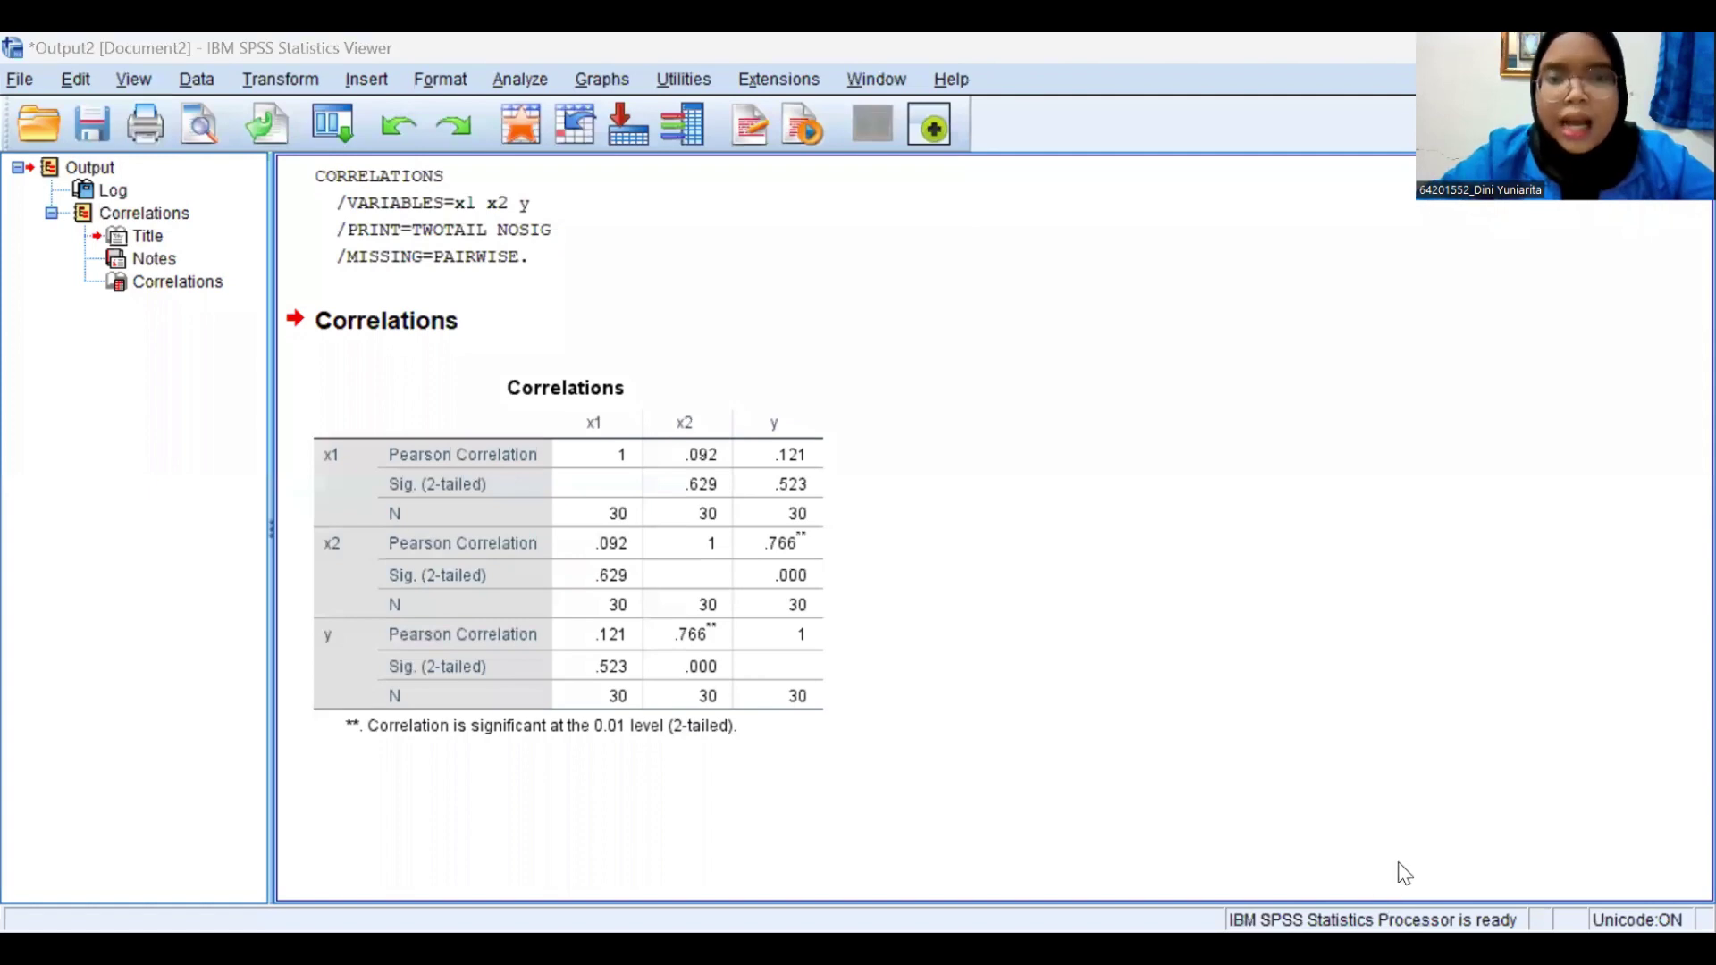
{"action": "key", "text": "alt+Tab"}
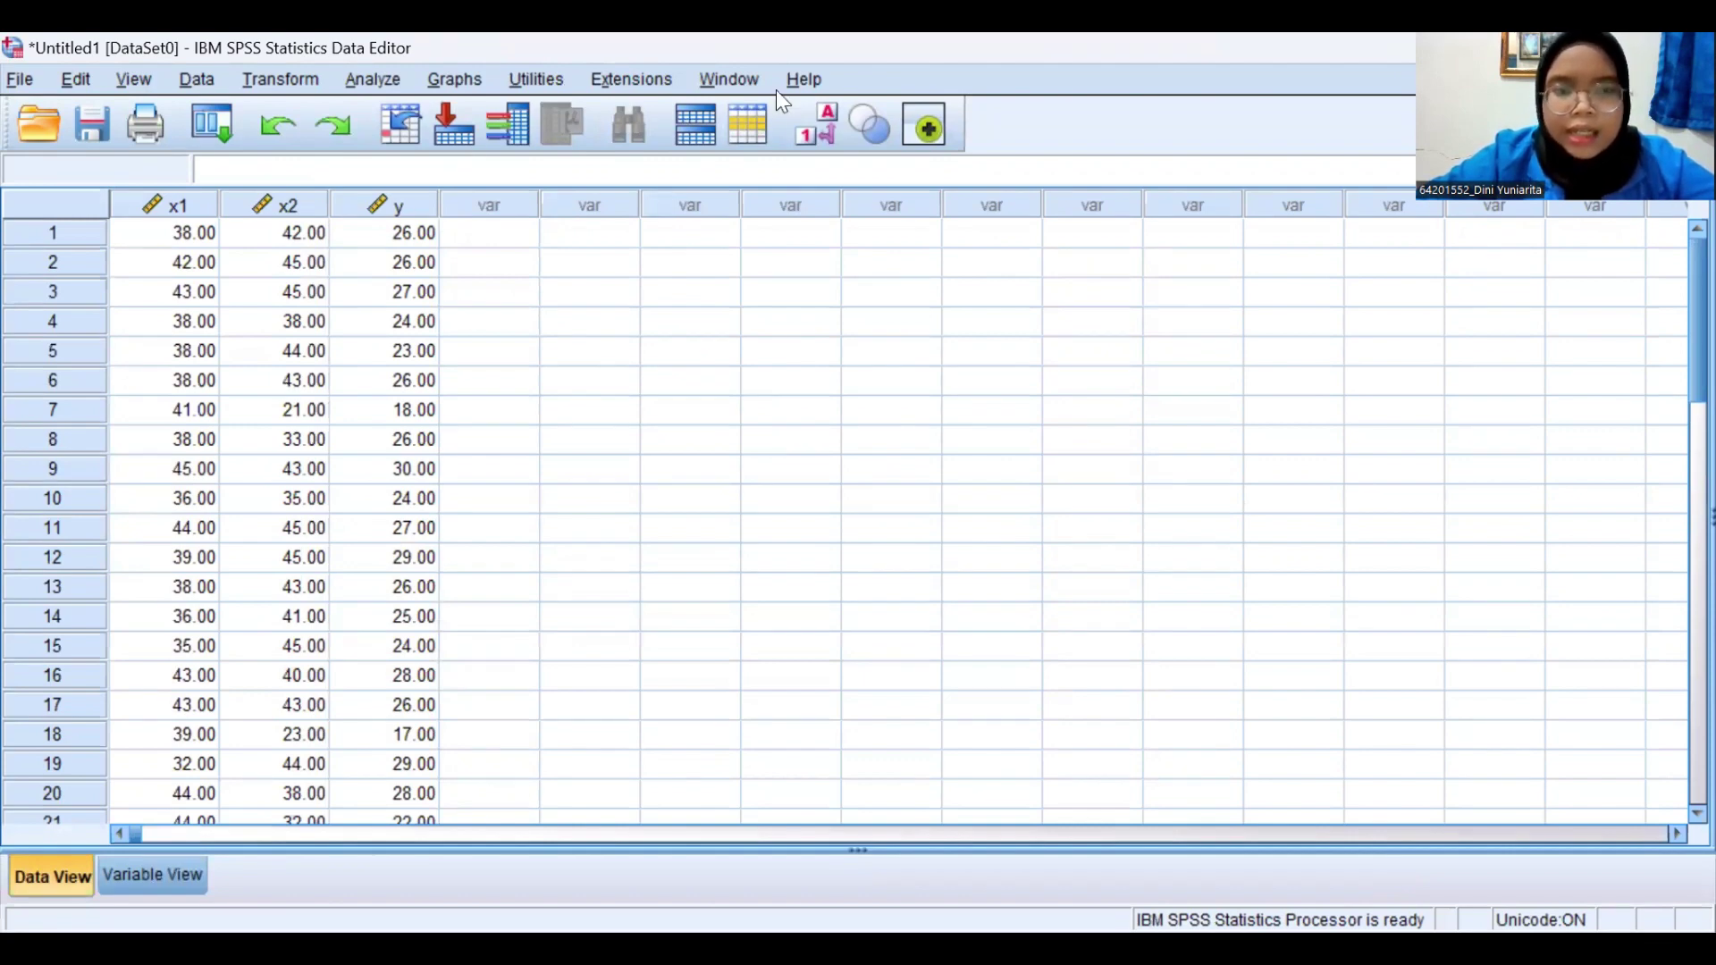
{"action": "key", "text": "alt+Tab"}
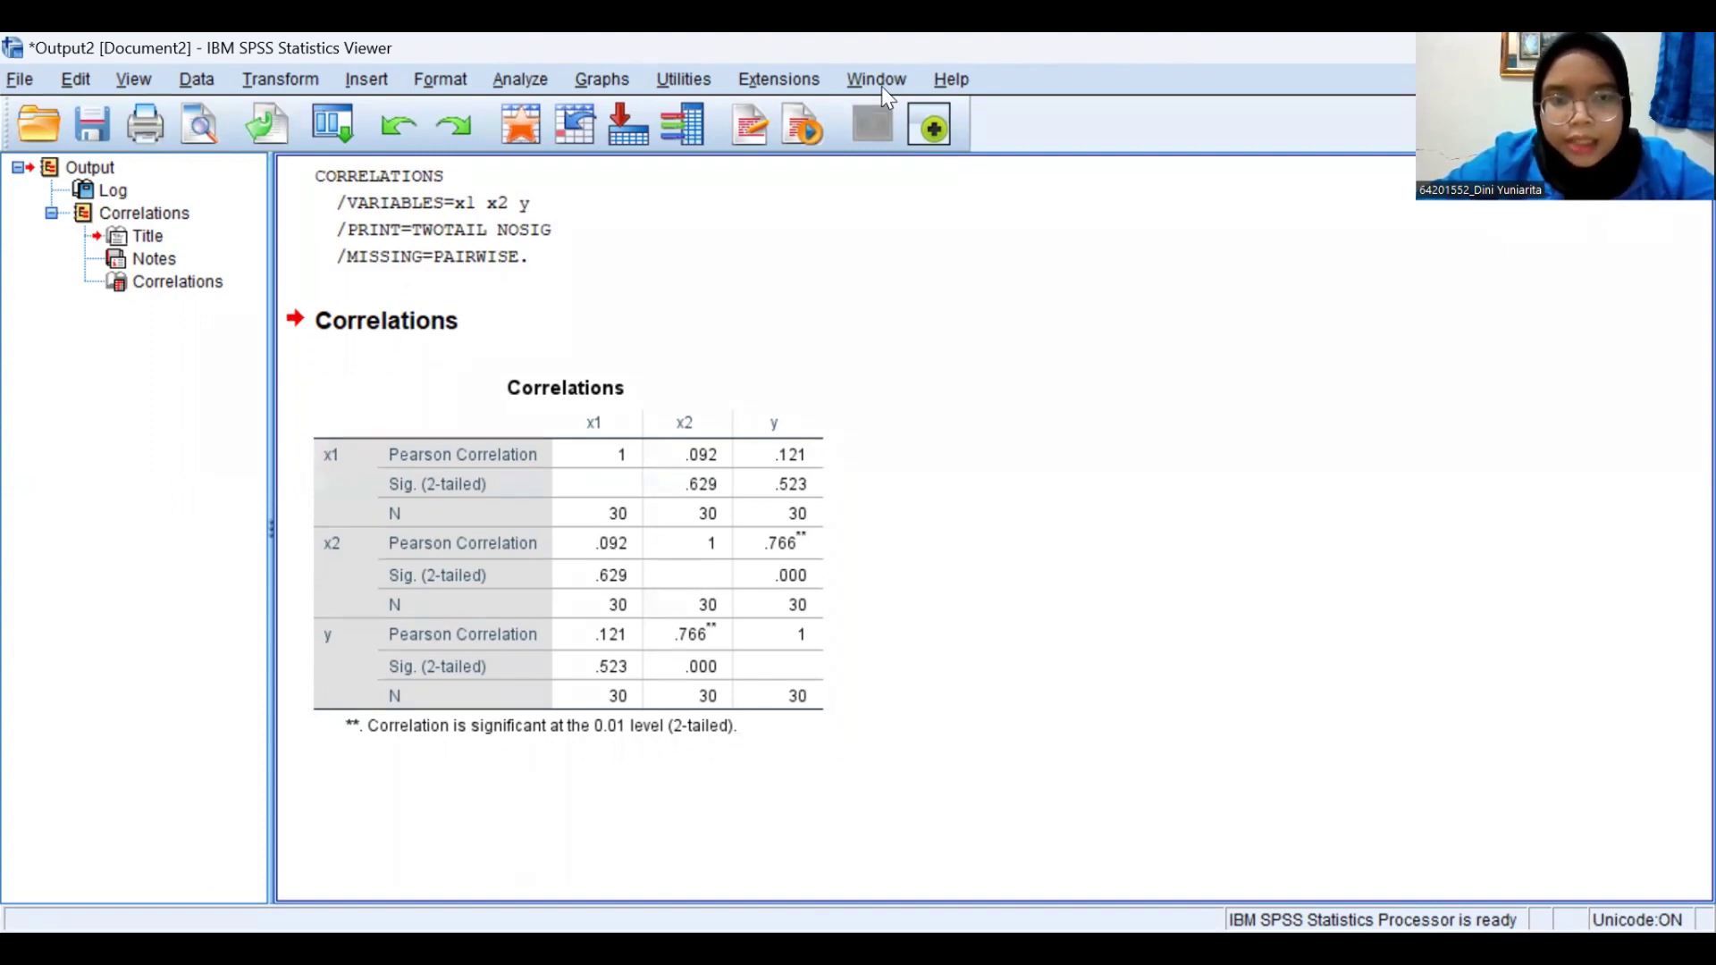
Set up a linear regression on the data sheet with y as dependent and x1 and x2 as independent variables, using the Enter method
{"action": "left_click", "coordinate": [1423, 858]}
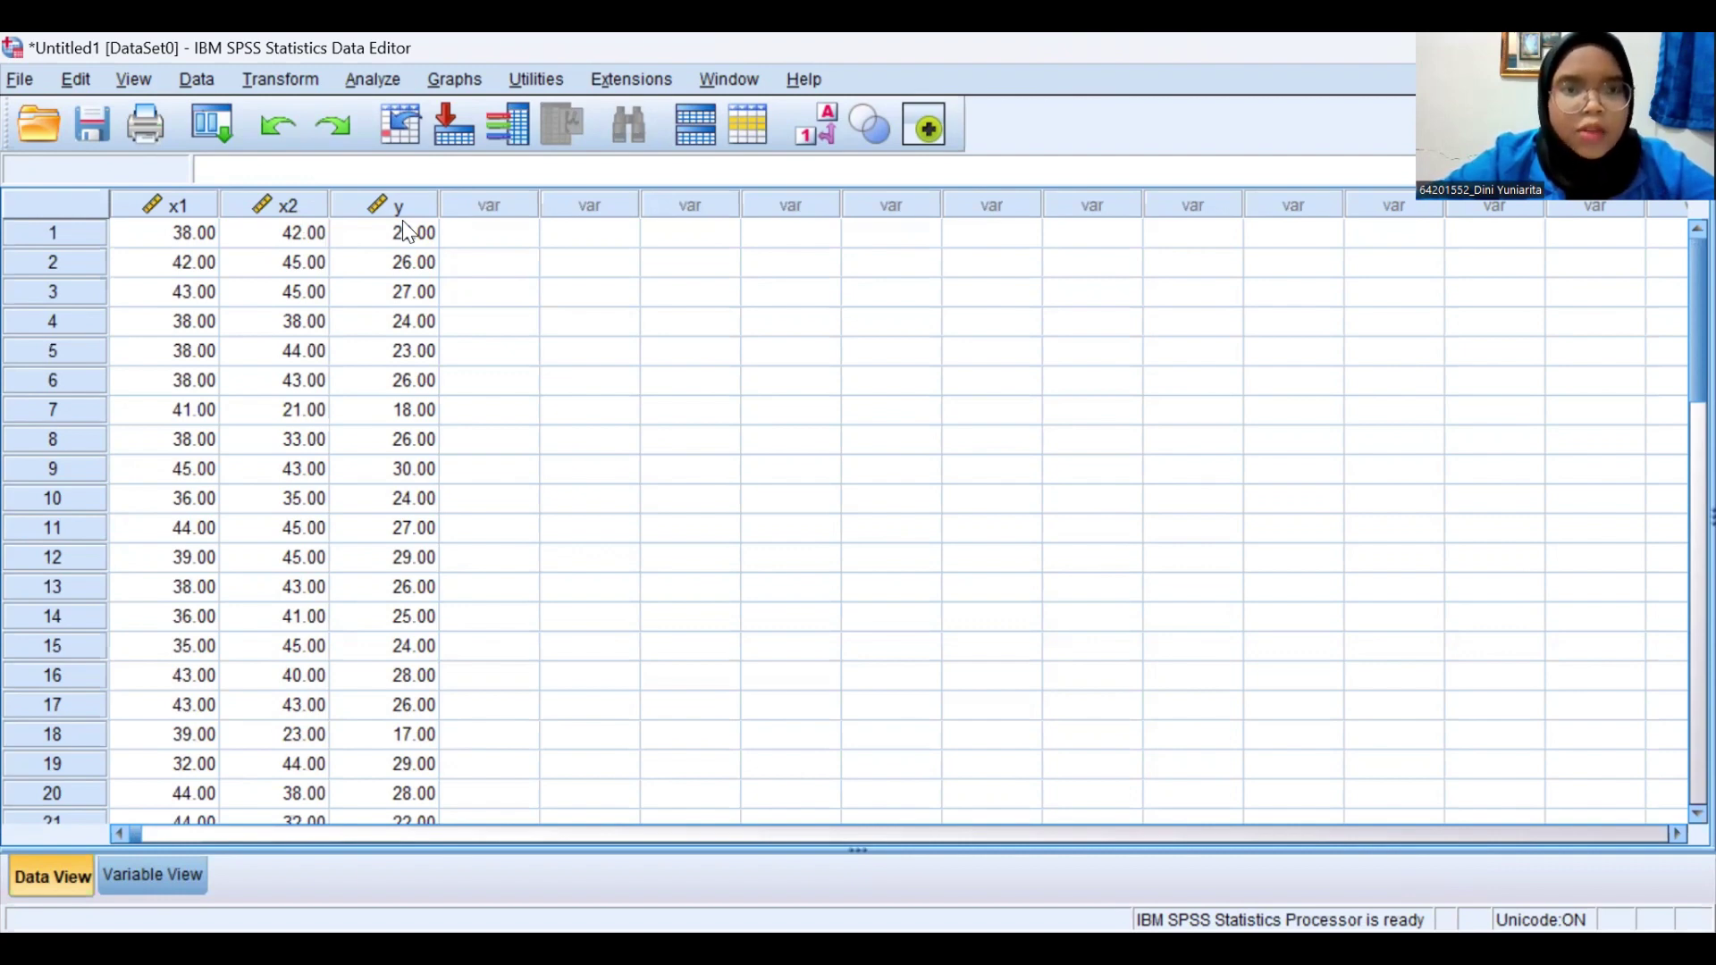
{"action": "left_click", "coordinate": [385, 77]}
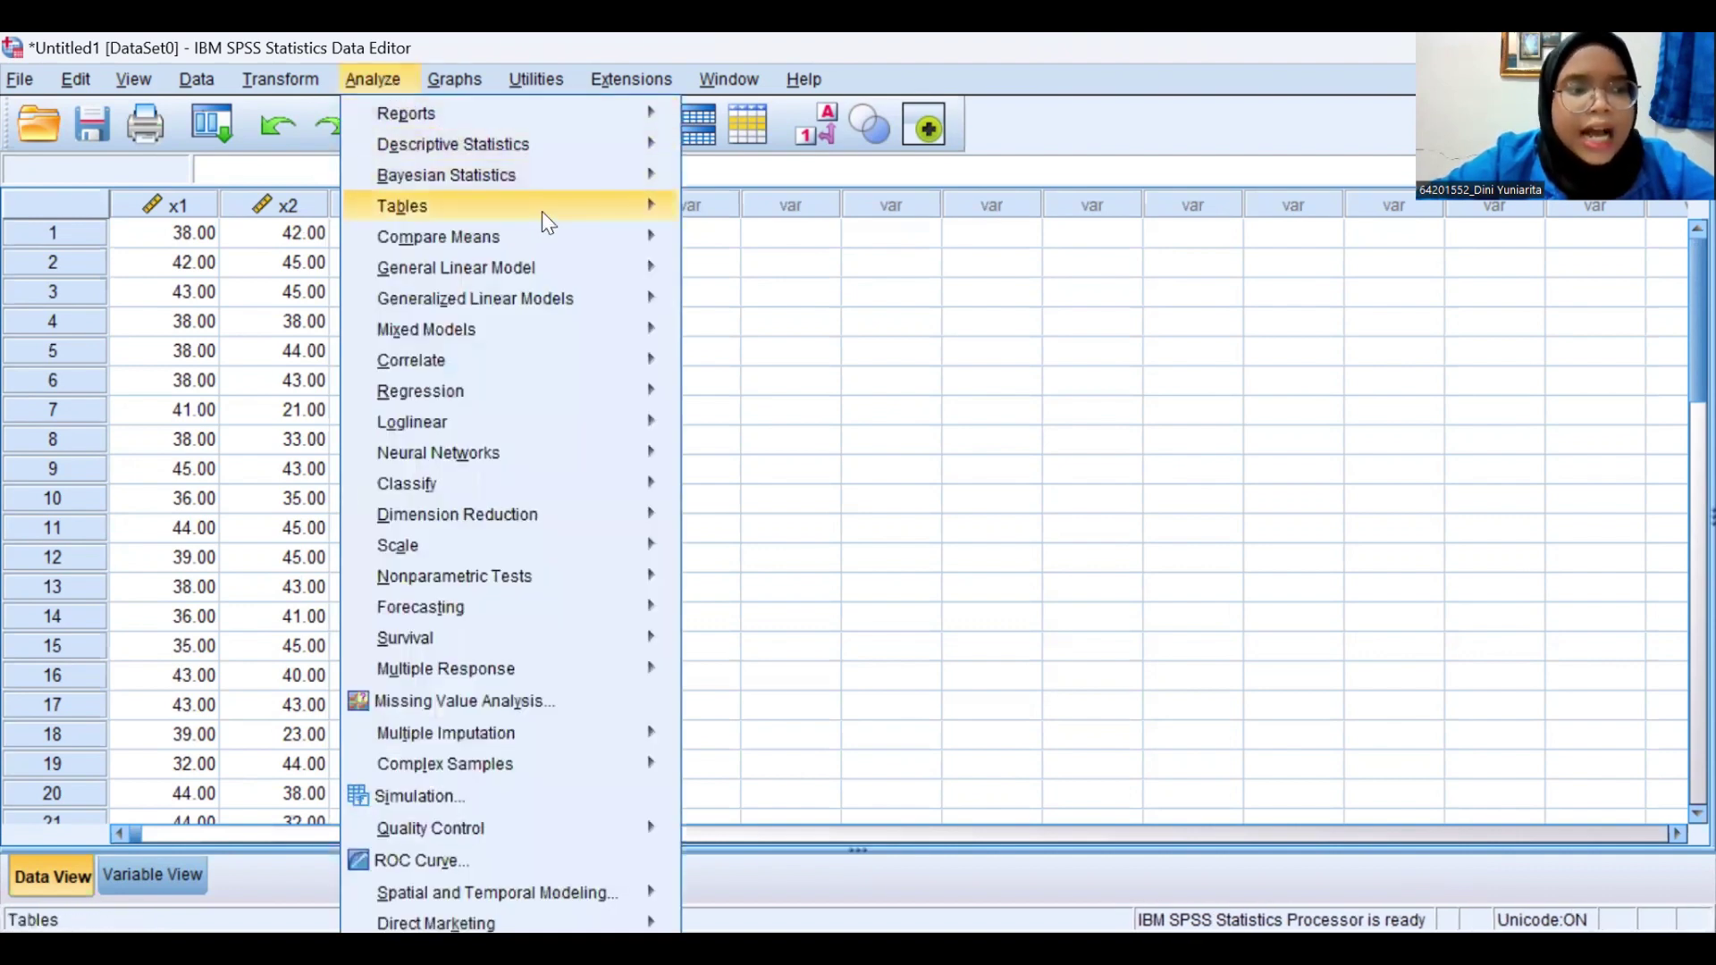
{"action": "mouse_move", "coordinate": [588, 380]}
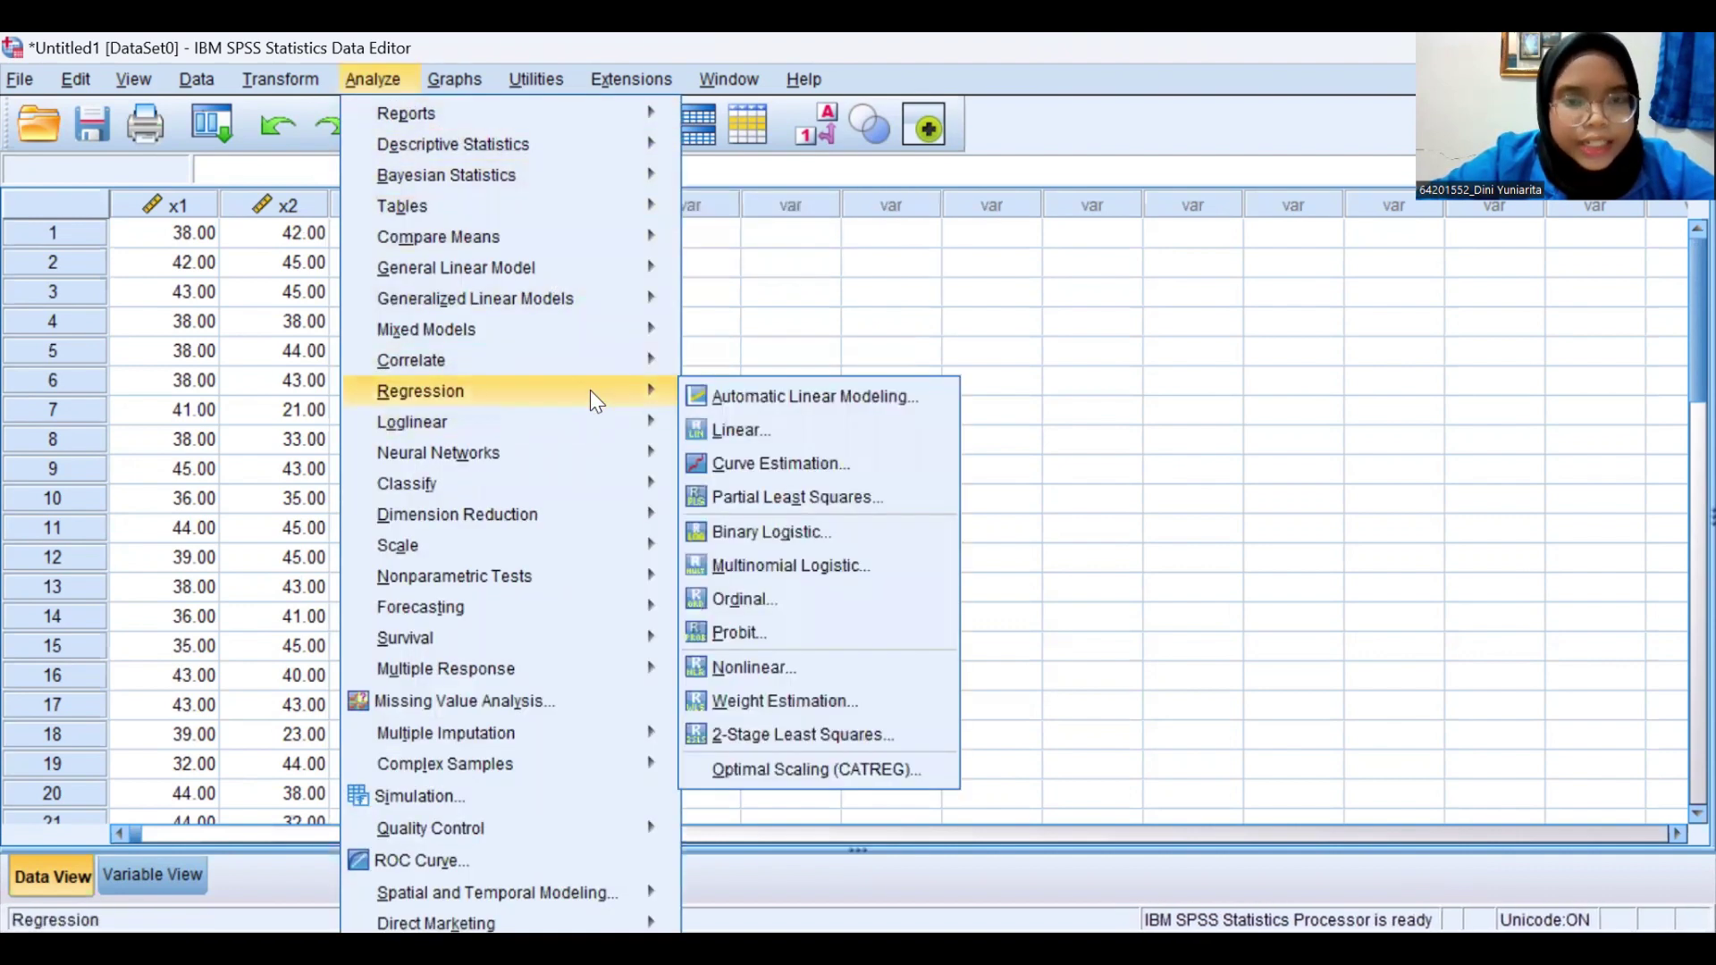
{"action": "left_click", "coordinate": [748, 427]}
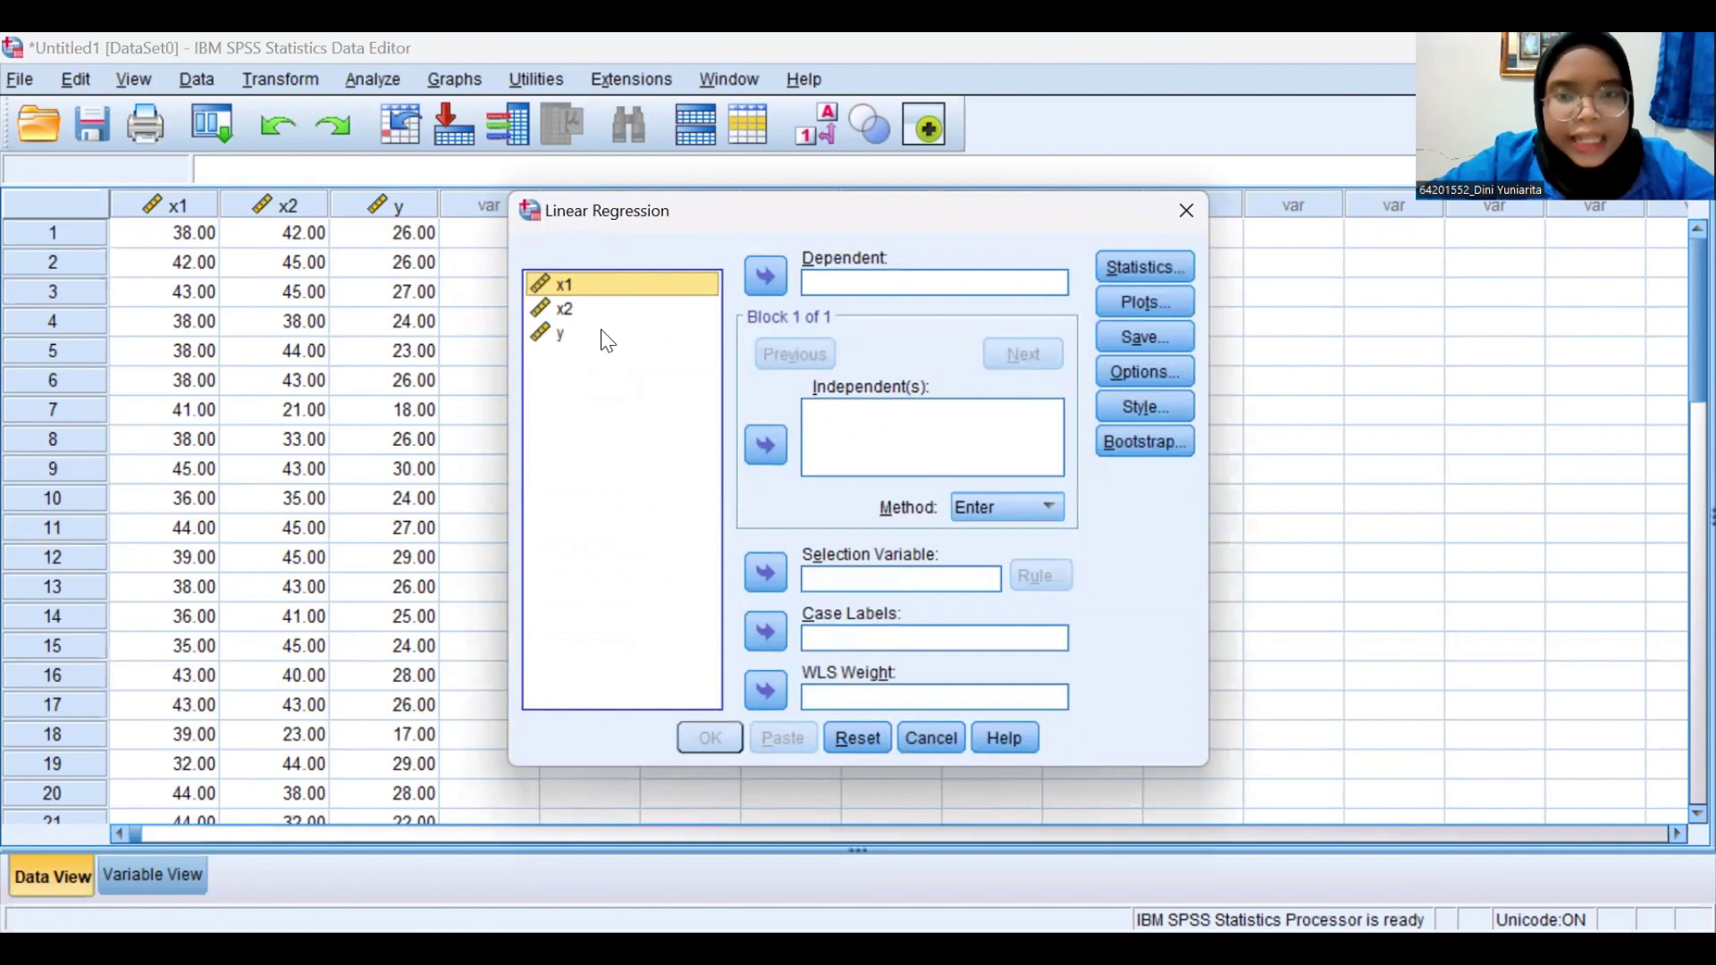
{"action": "left_click", "coordinate": [711, 334]}
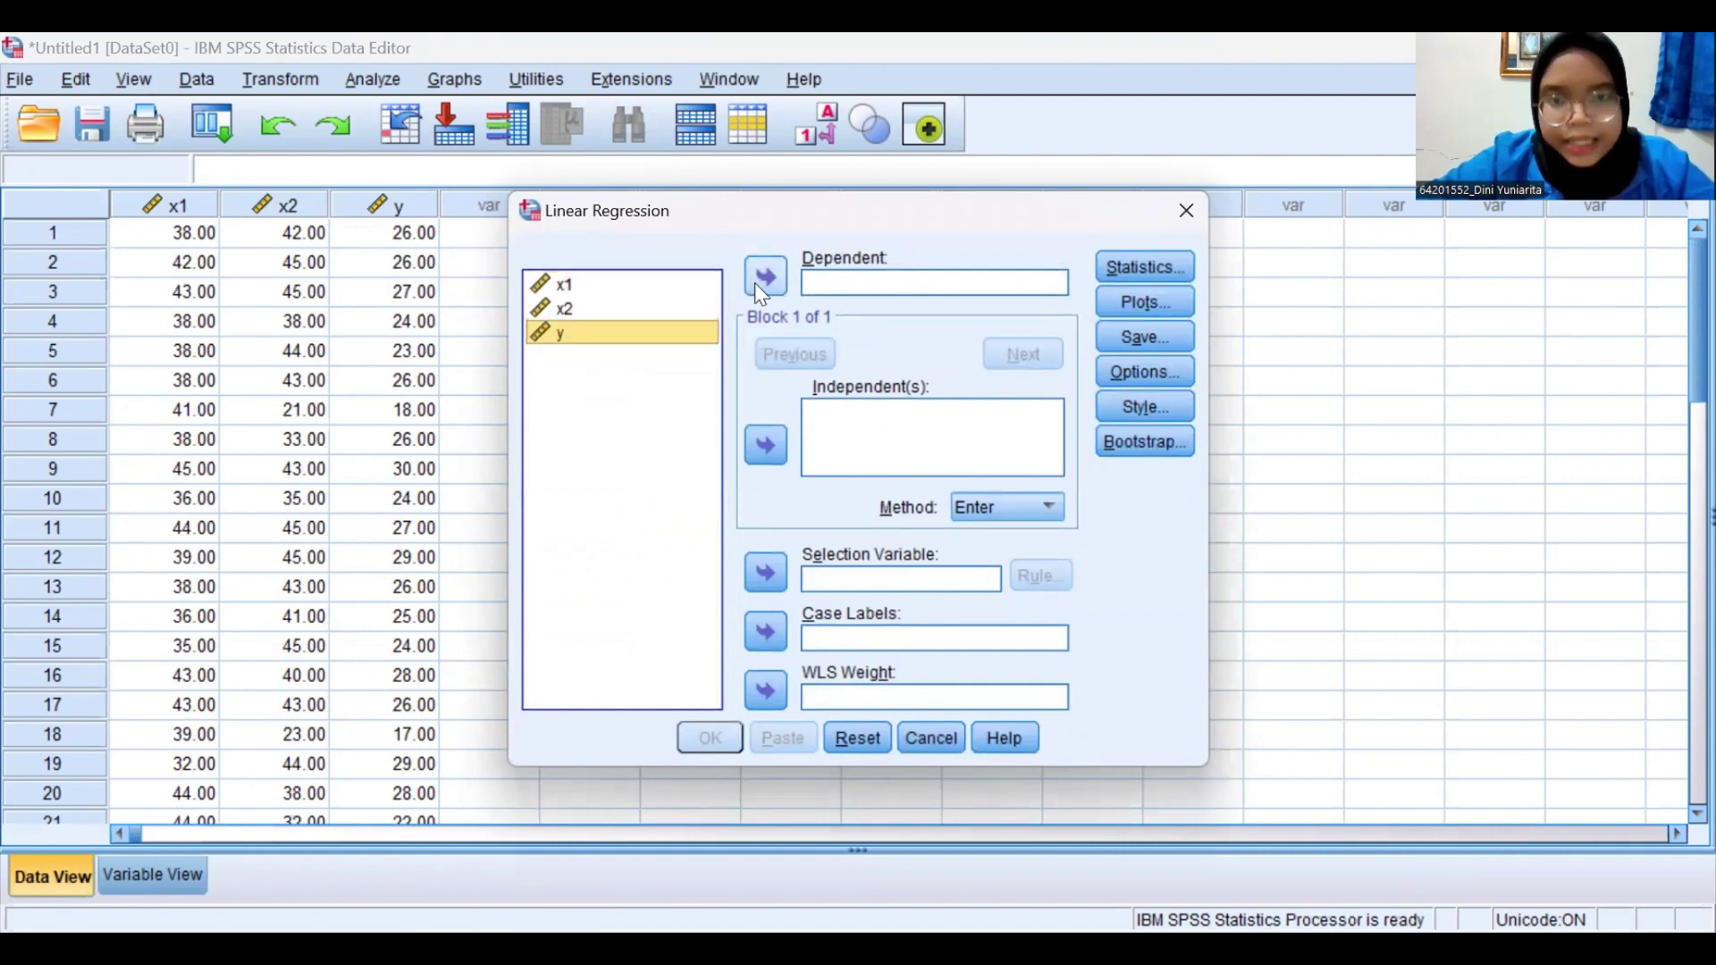
{"action": "left_click", "coordinate": [758, 284]}
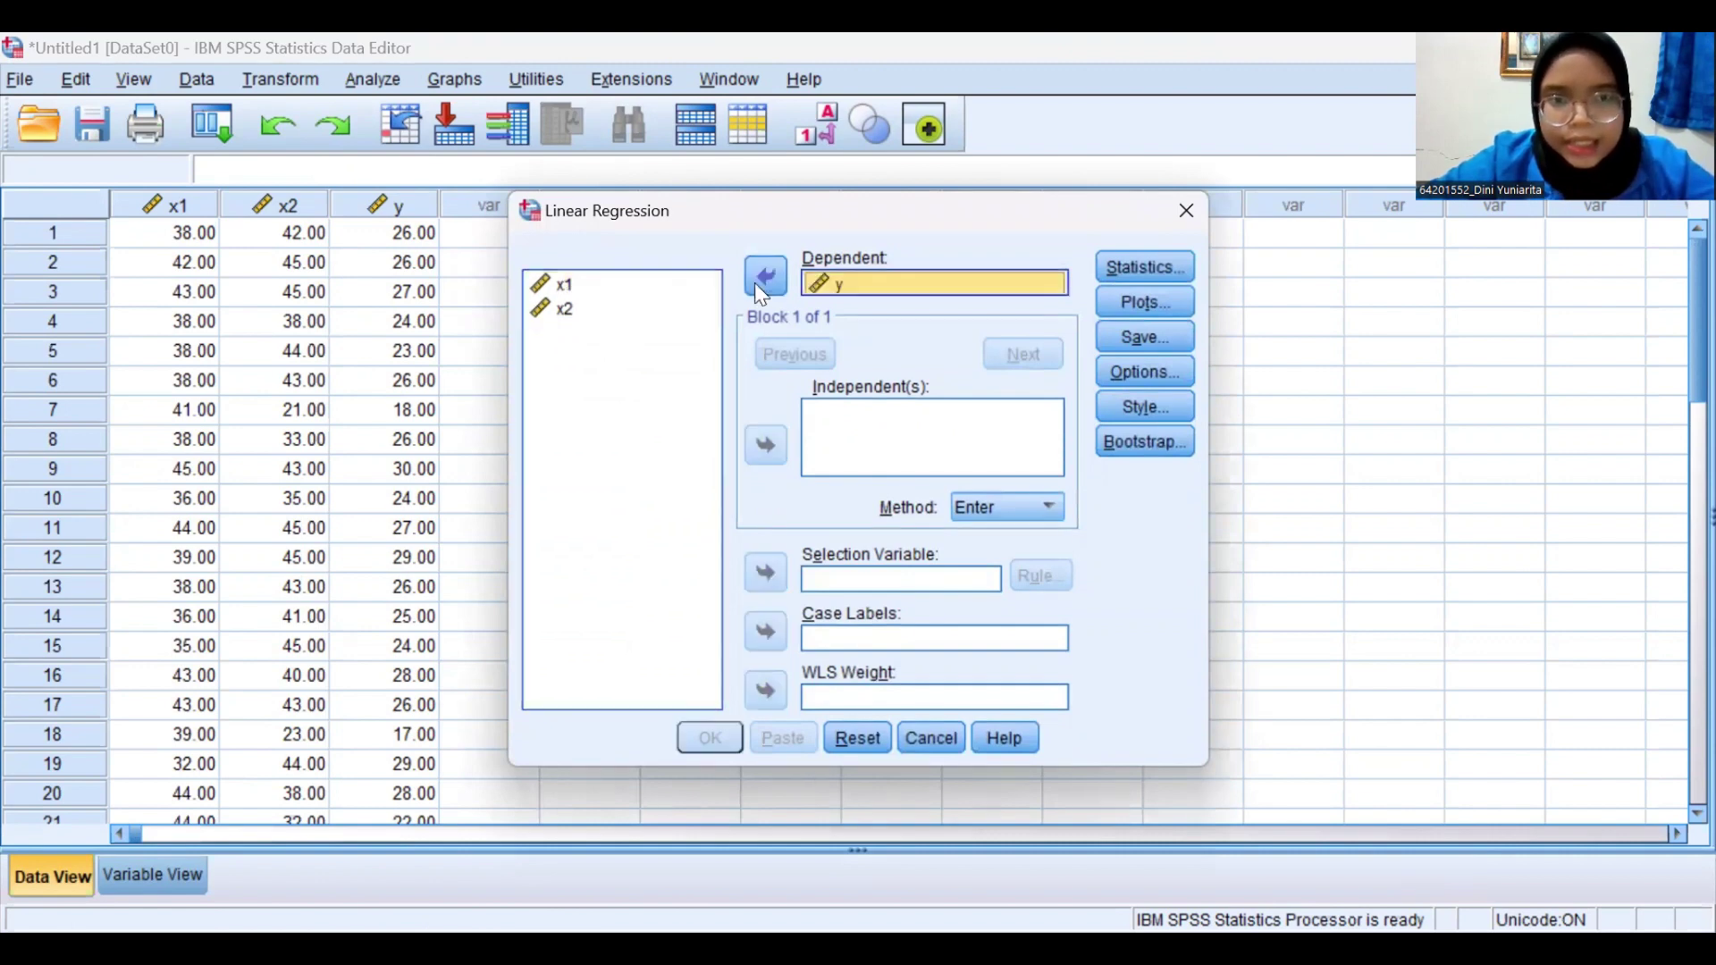
{"action": "left_click", "coordinate": [643, 291]}
{"action": "key", "text": "shift+Down"}
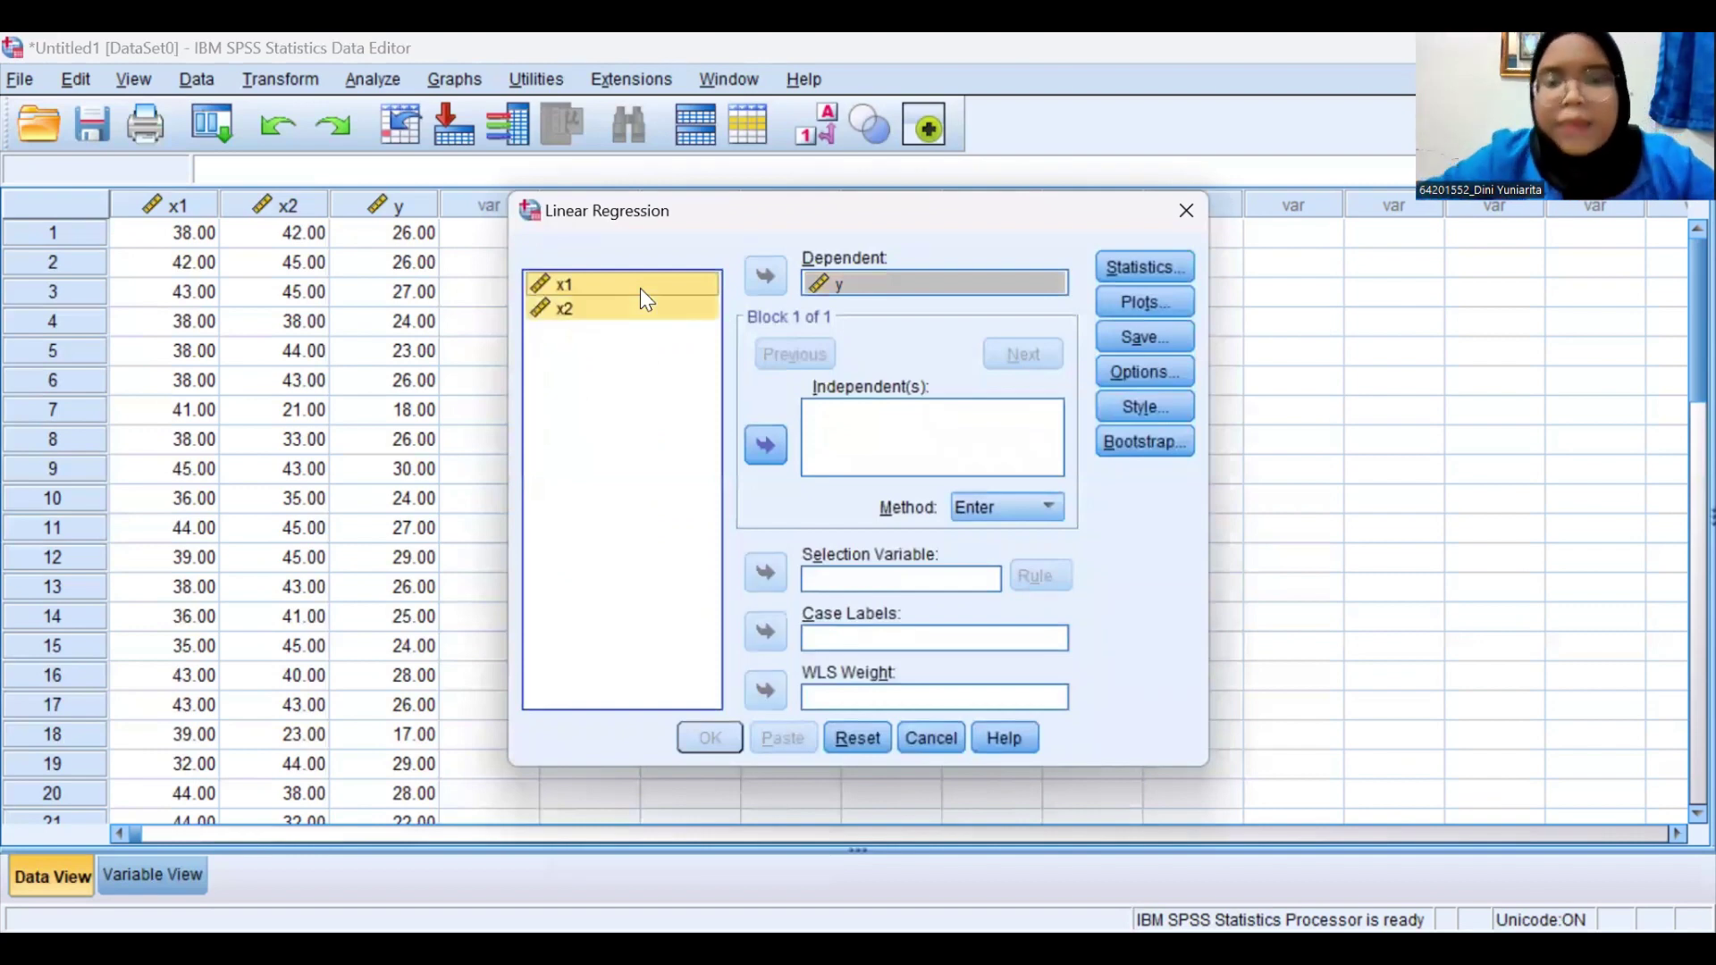
{"action": "left_click", "coordinate": [774, 443]}
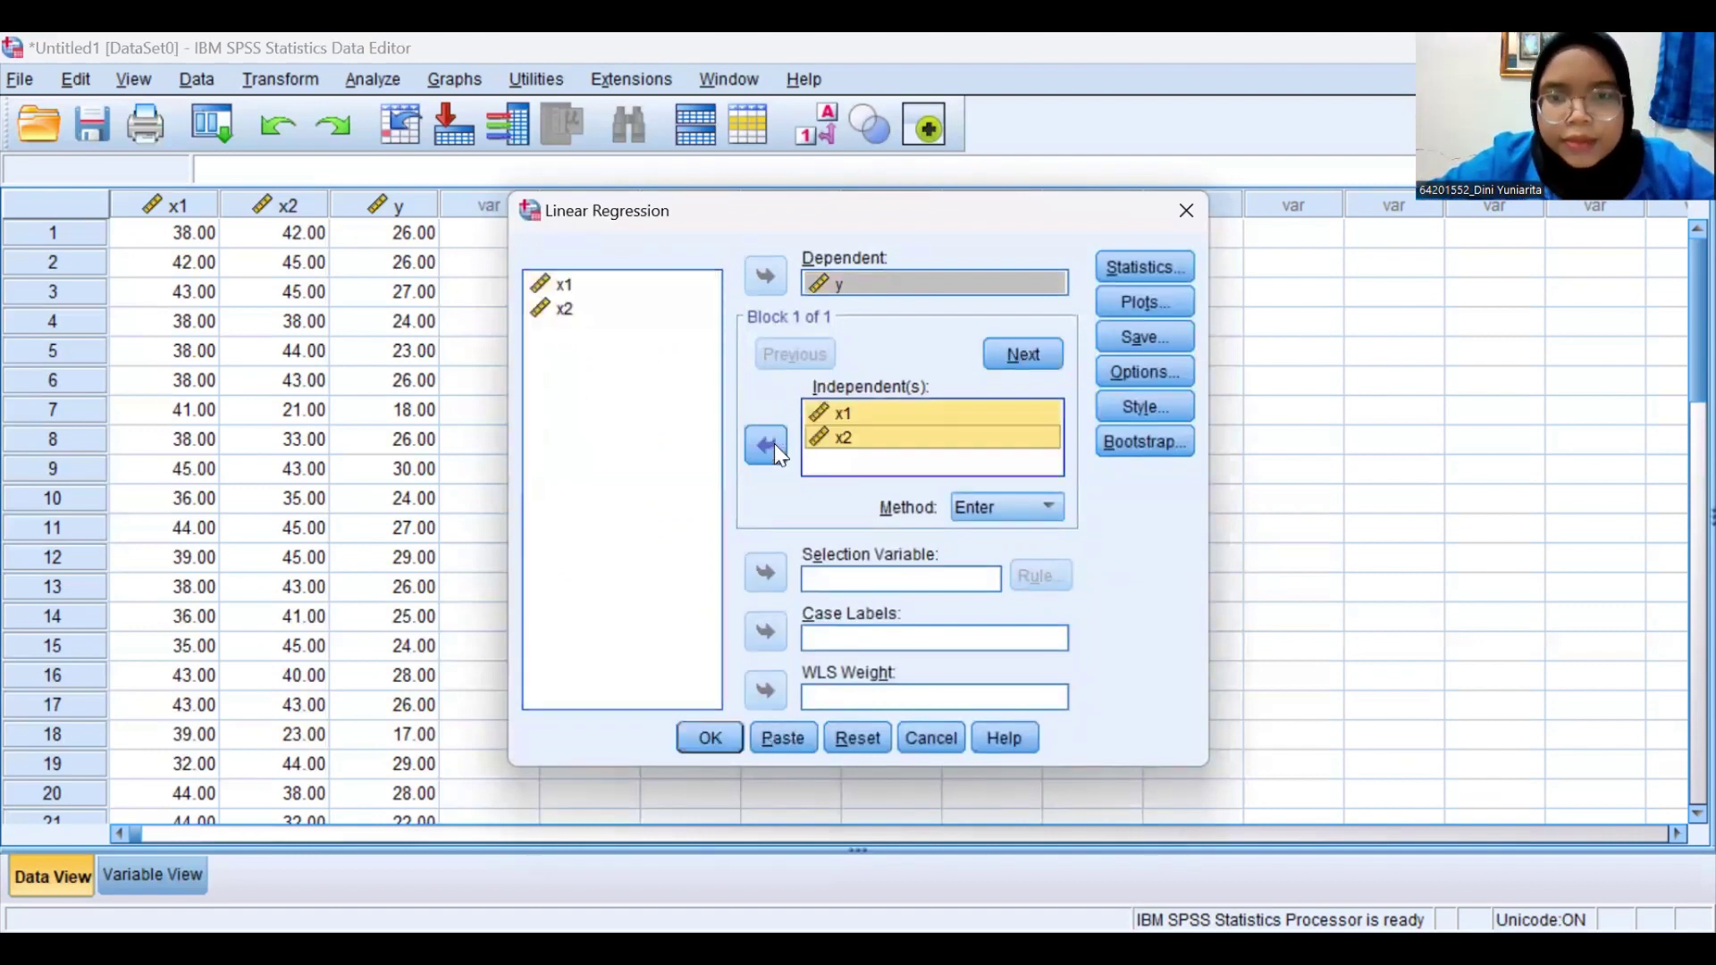
Add R squared change to the regression statistics alongside Estimates and Model fit, and run the regression
{"action": "left_click", "coordinate": [1166, 272]}
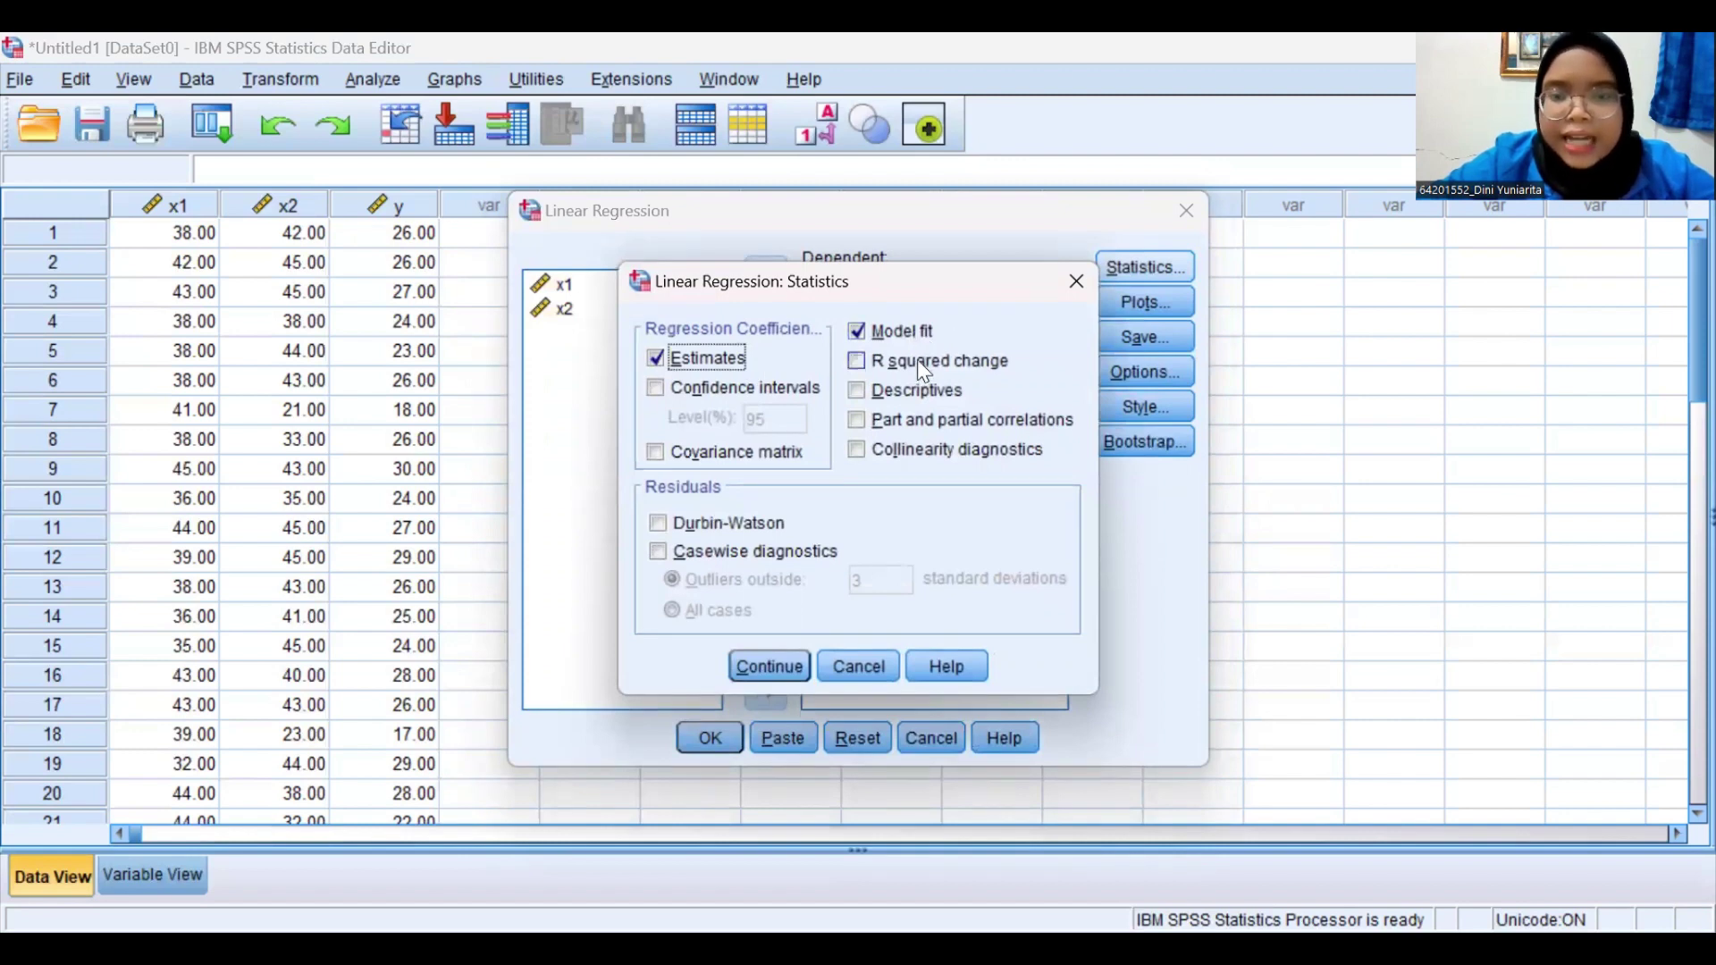
{"action": "left_click", "coordinate": [959, 360]}
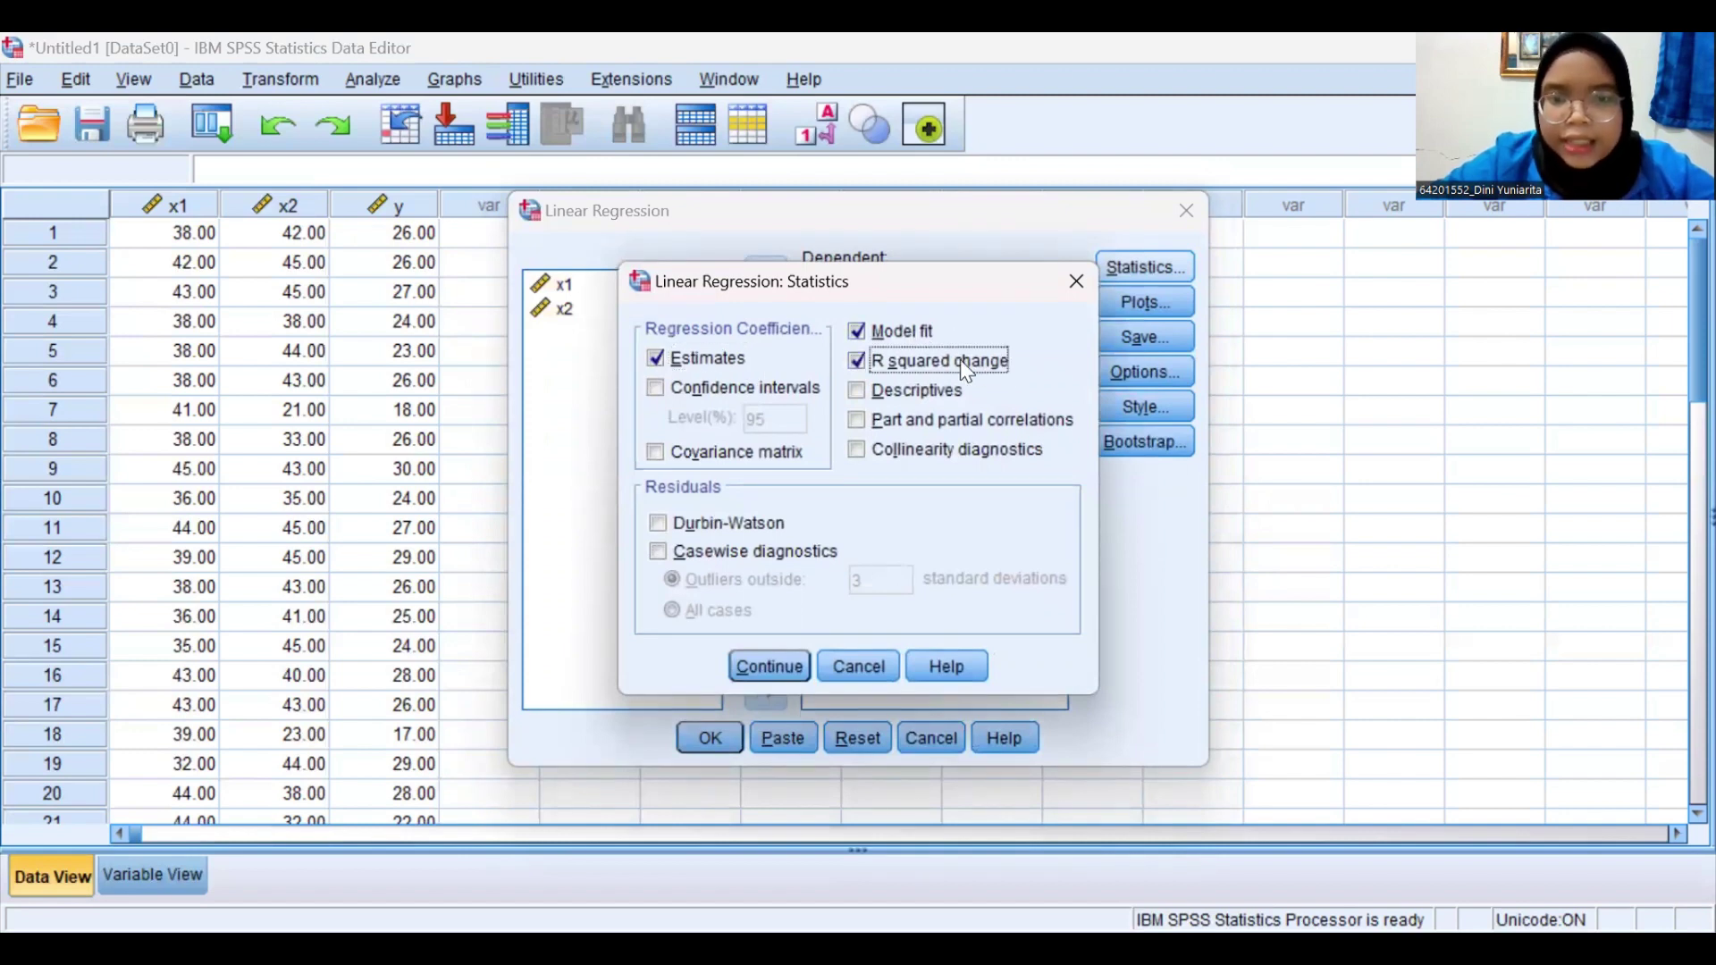
{"action": "left_click", "coordinate": [786, 679]}
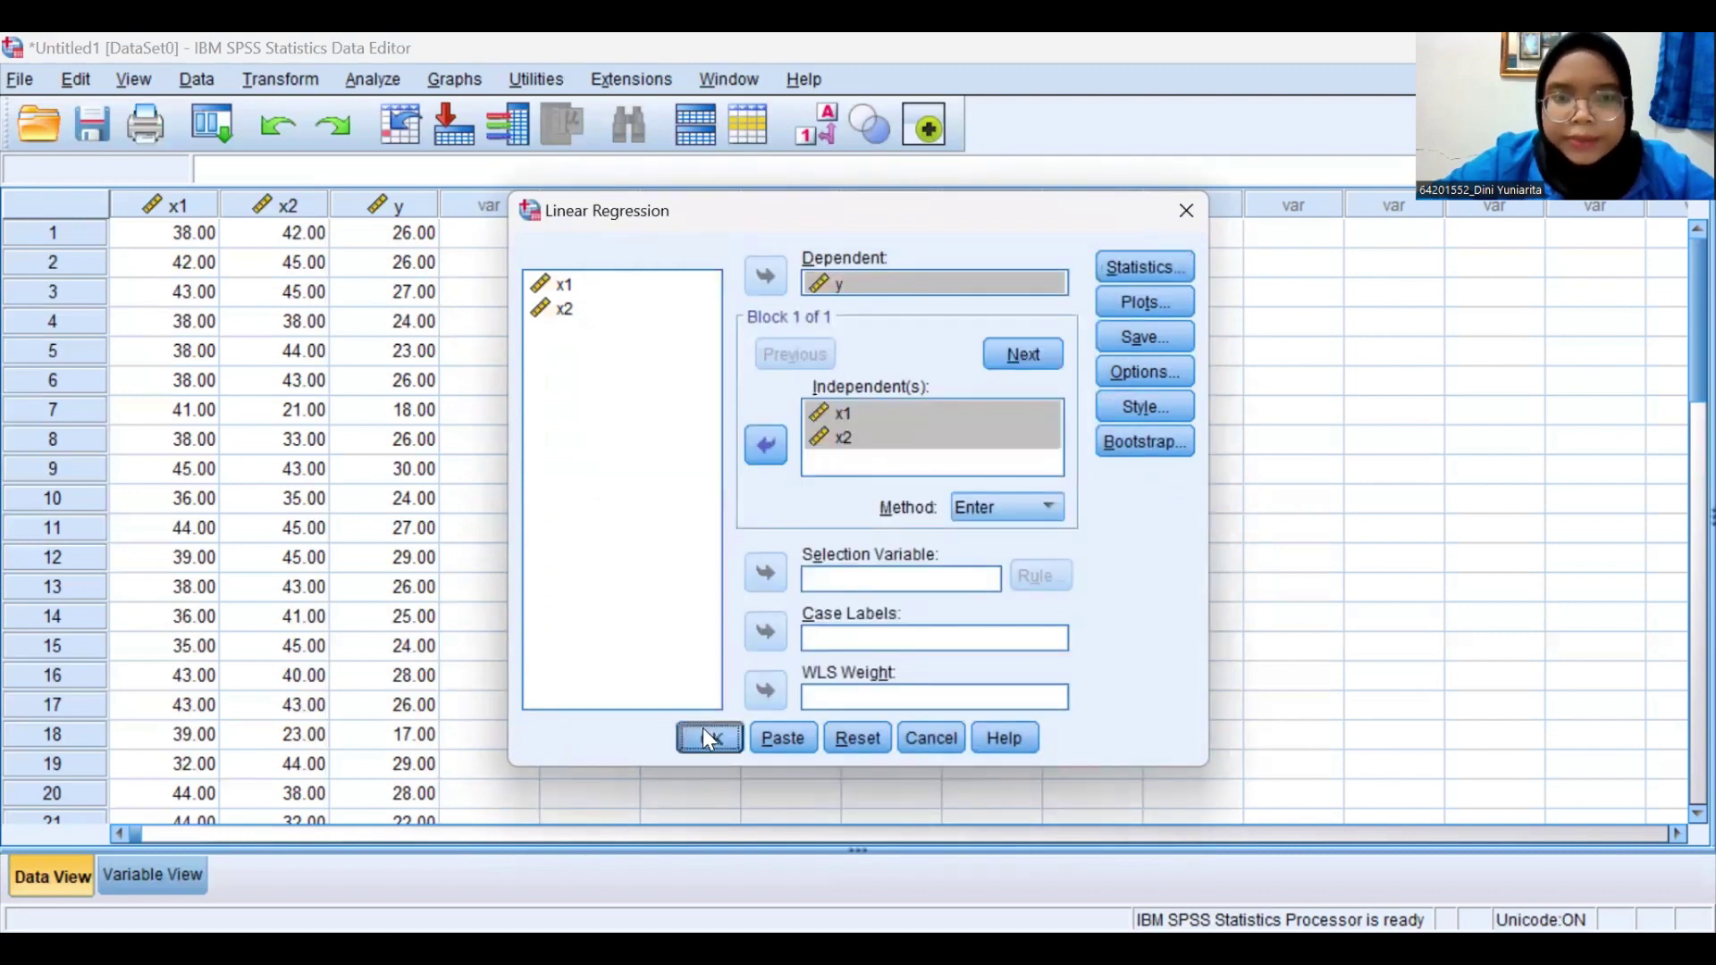
{"action": "left_click", "coordinate": [709, 738]}
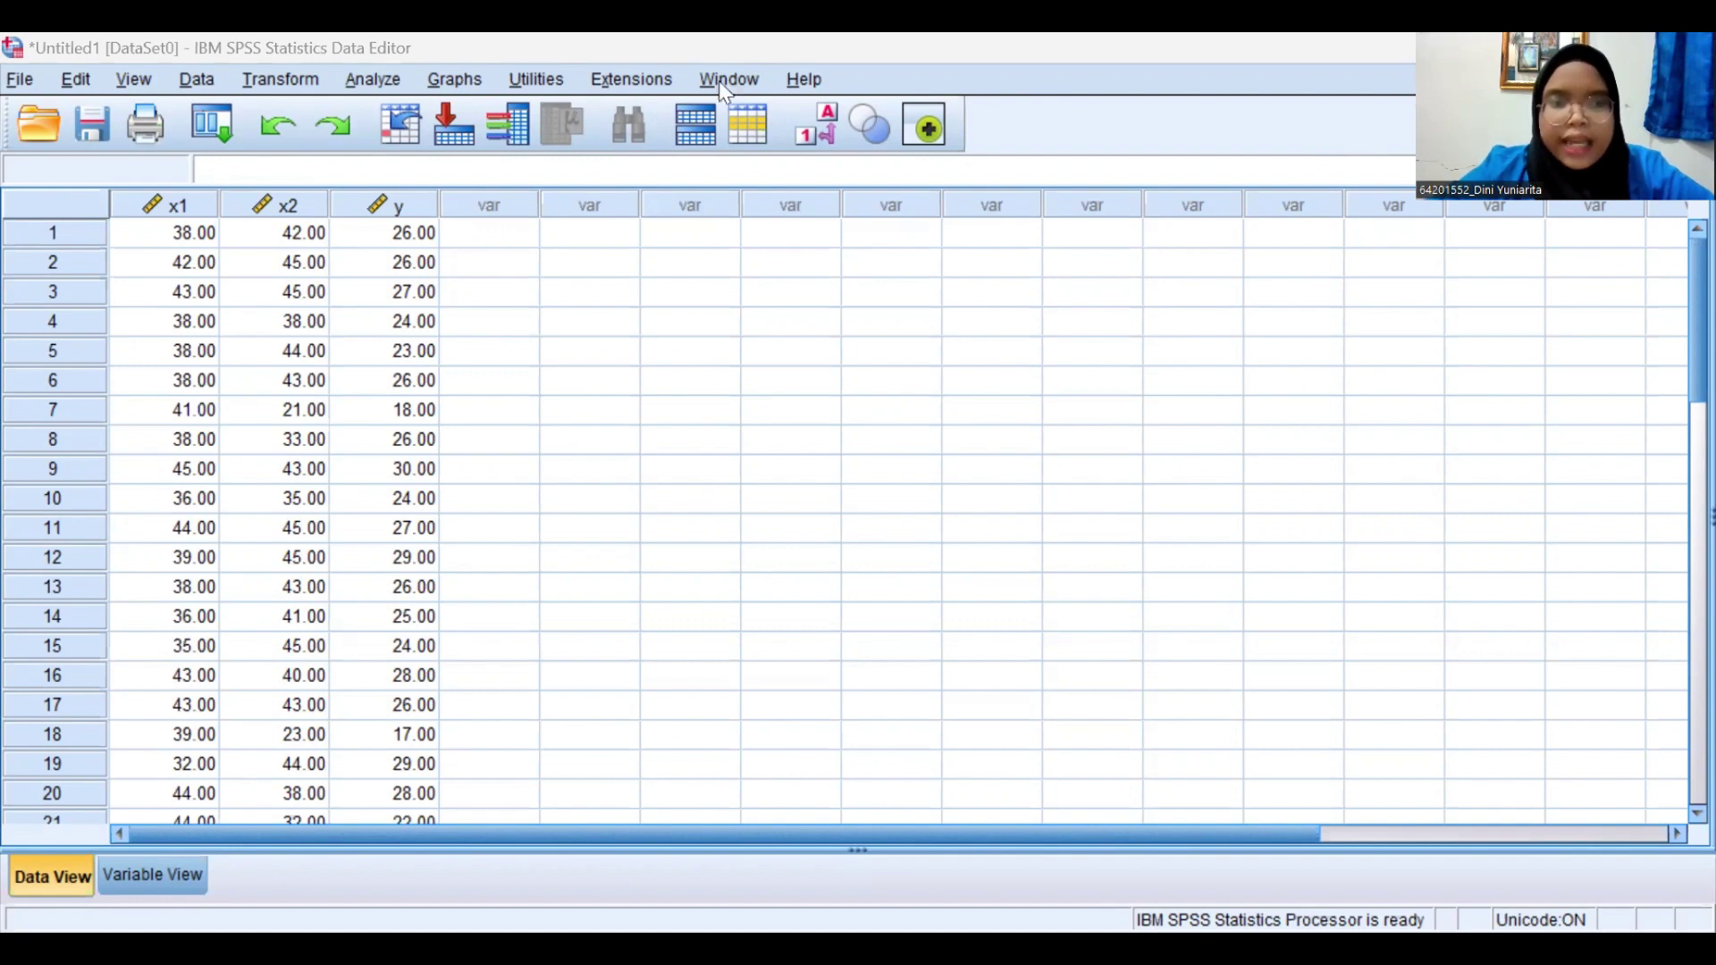
Run the linear regression of y on x1 and x2 with only Estimates and Model fit, and review the output through the Coefficients table
{"action": "left_click", "coordinate": [376, 78]}
{"action": "mouse_move", "coordinate": [566, 400]}
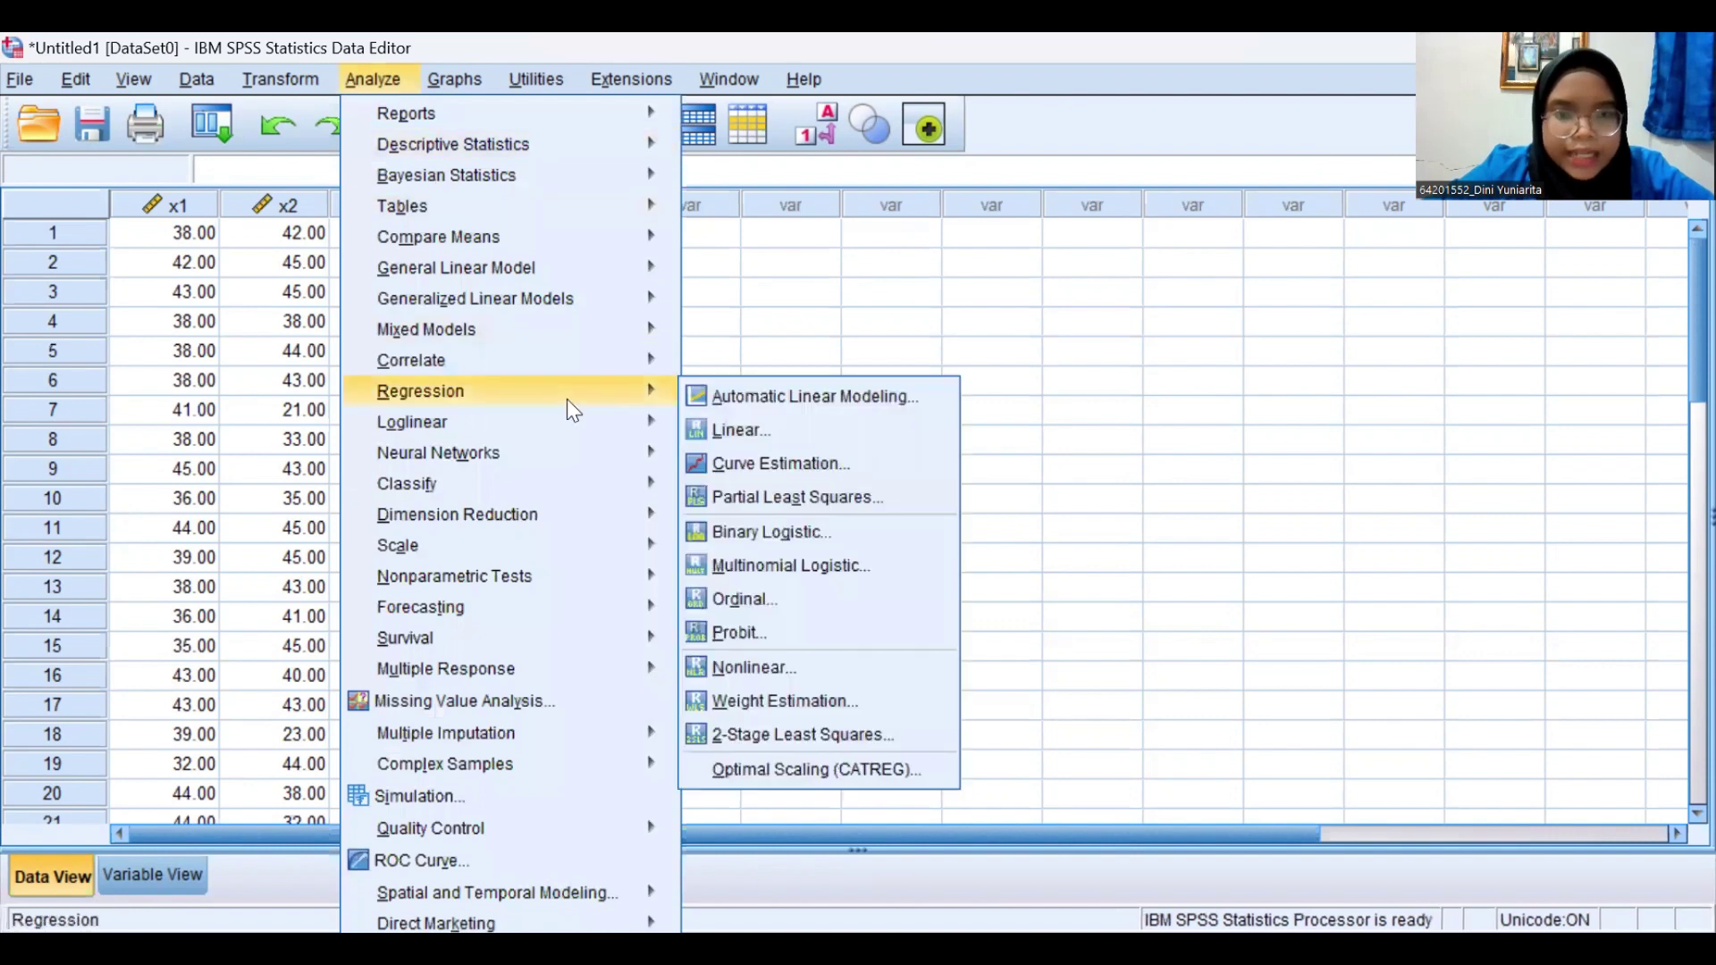
{"action": "mouse_move", "coordinate": [676, 393]}
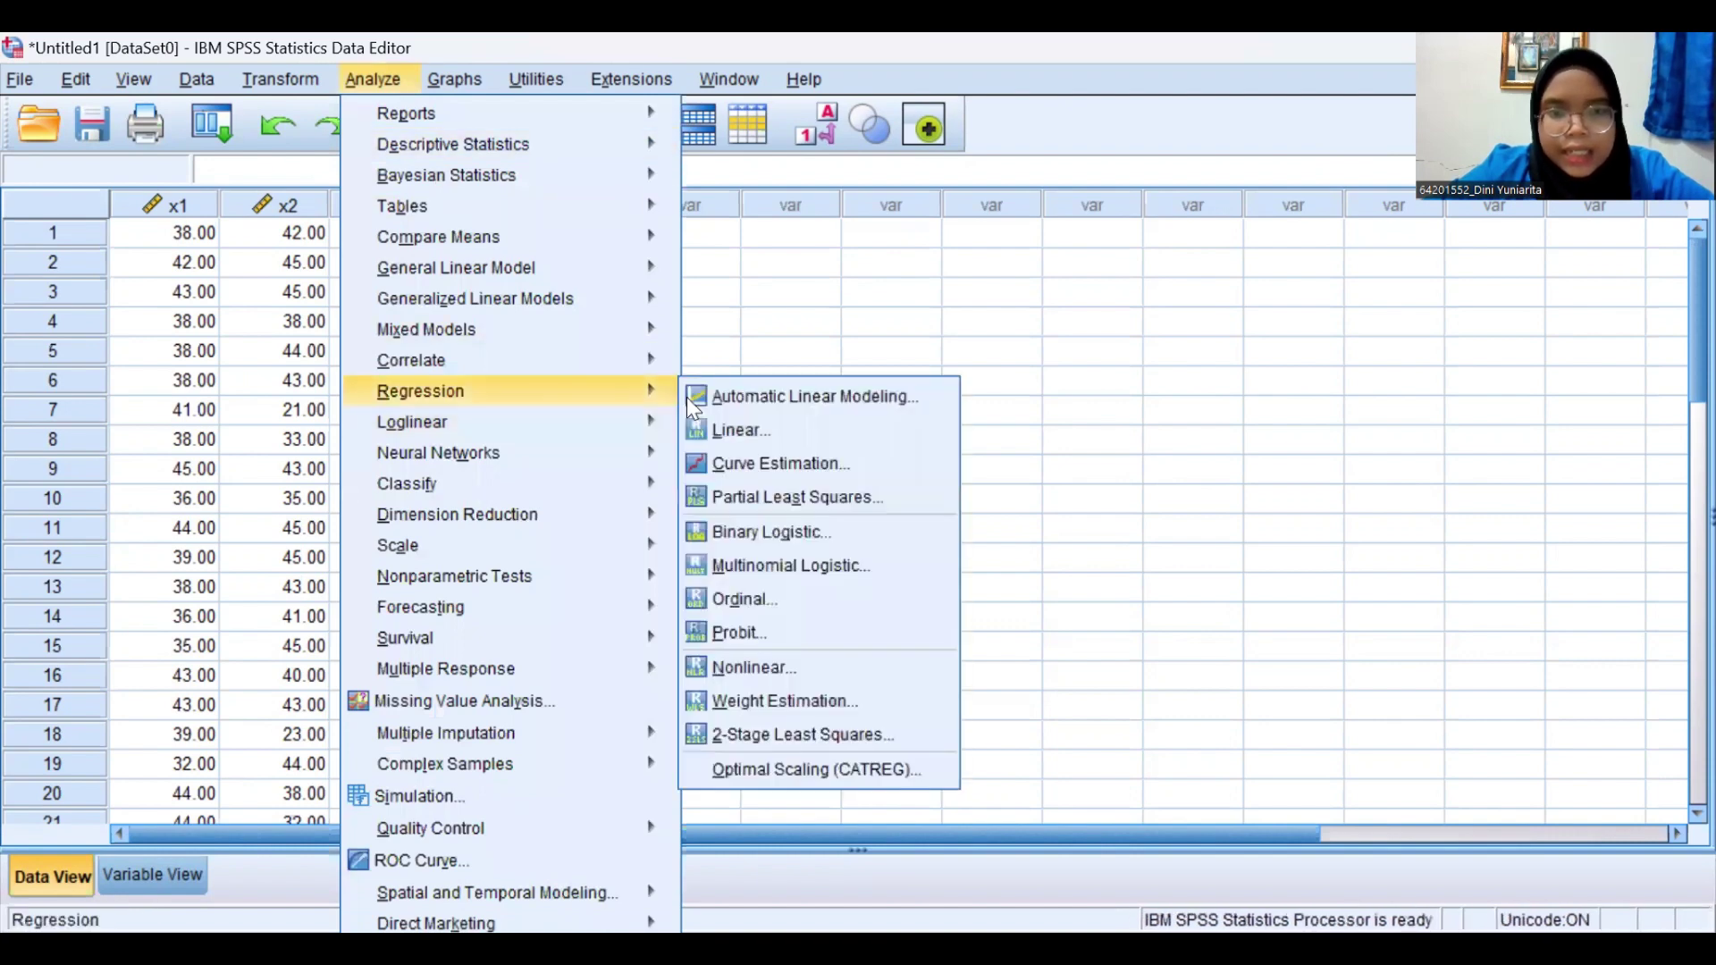
{"action": "left_click", "coordinate": [730, 429]}
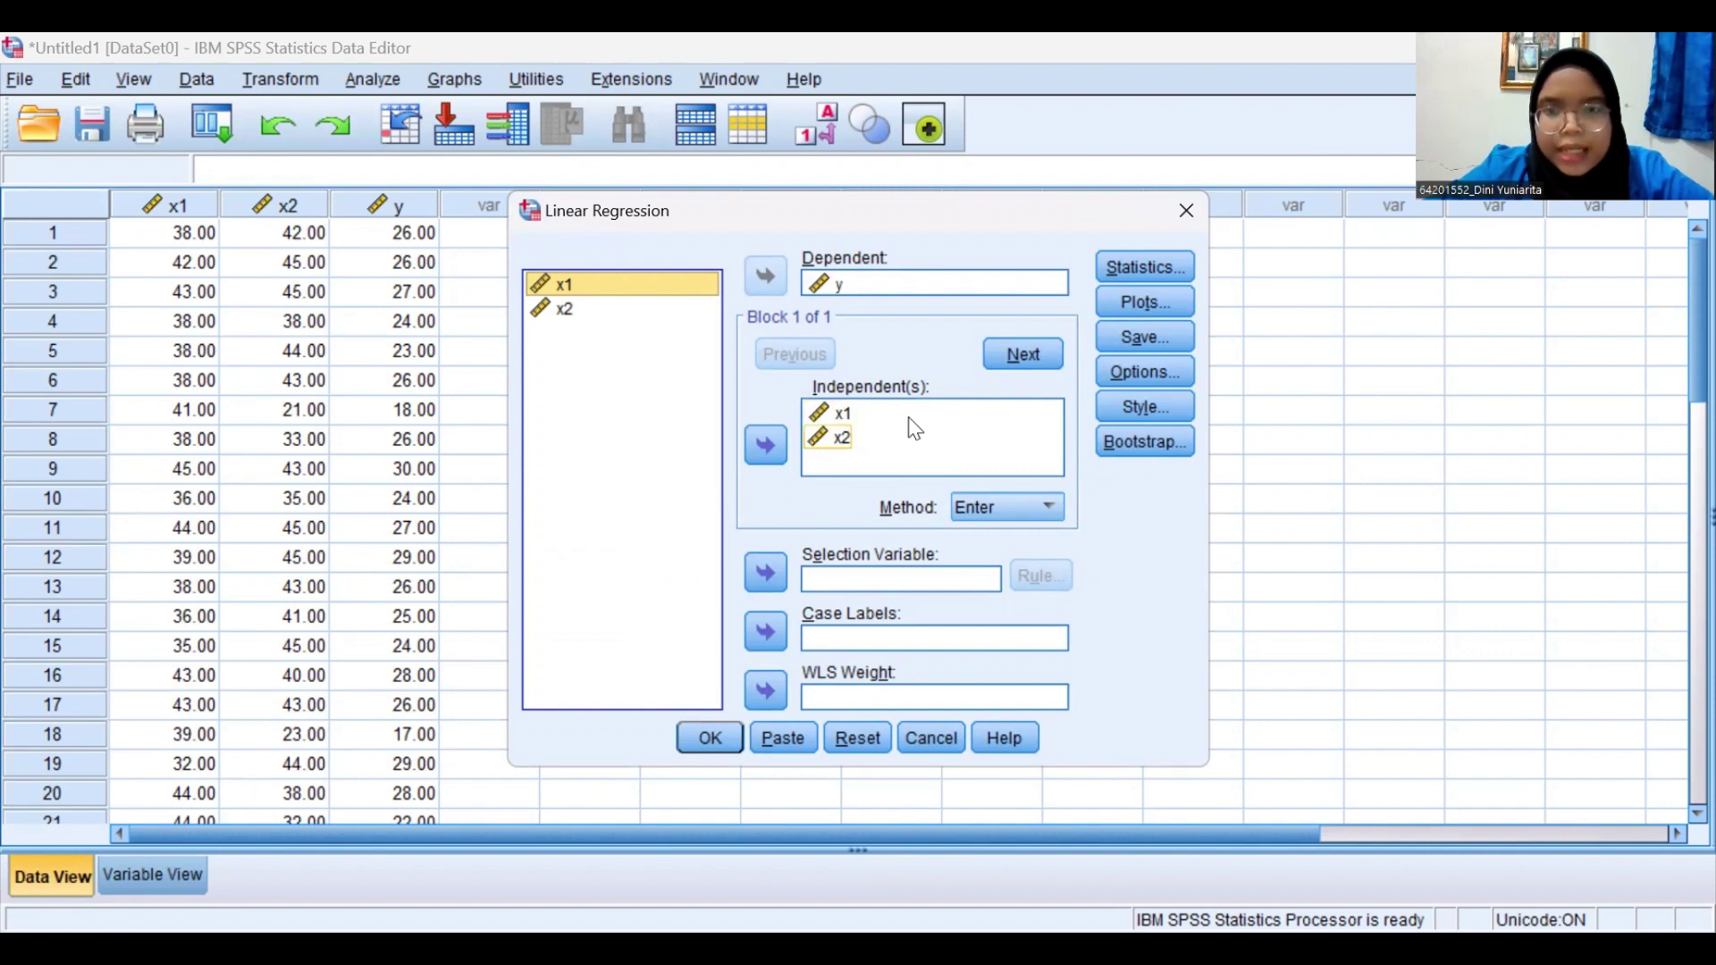
{"action": "left_click", "coordinate": [1126, 268]}
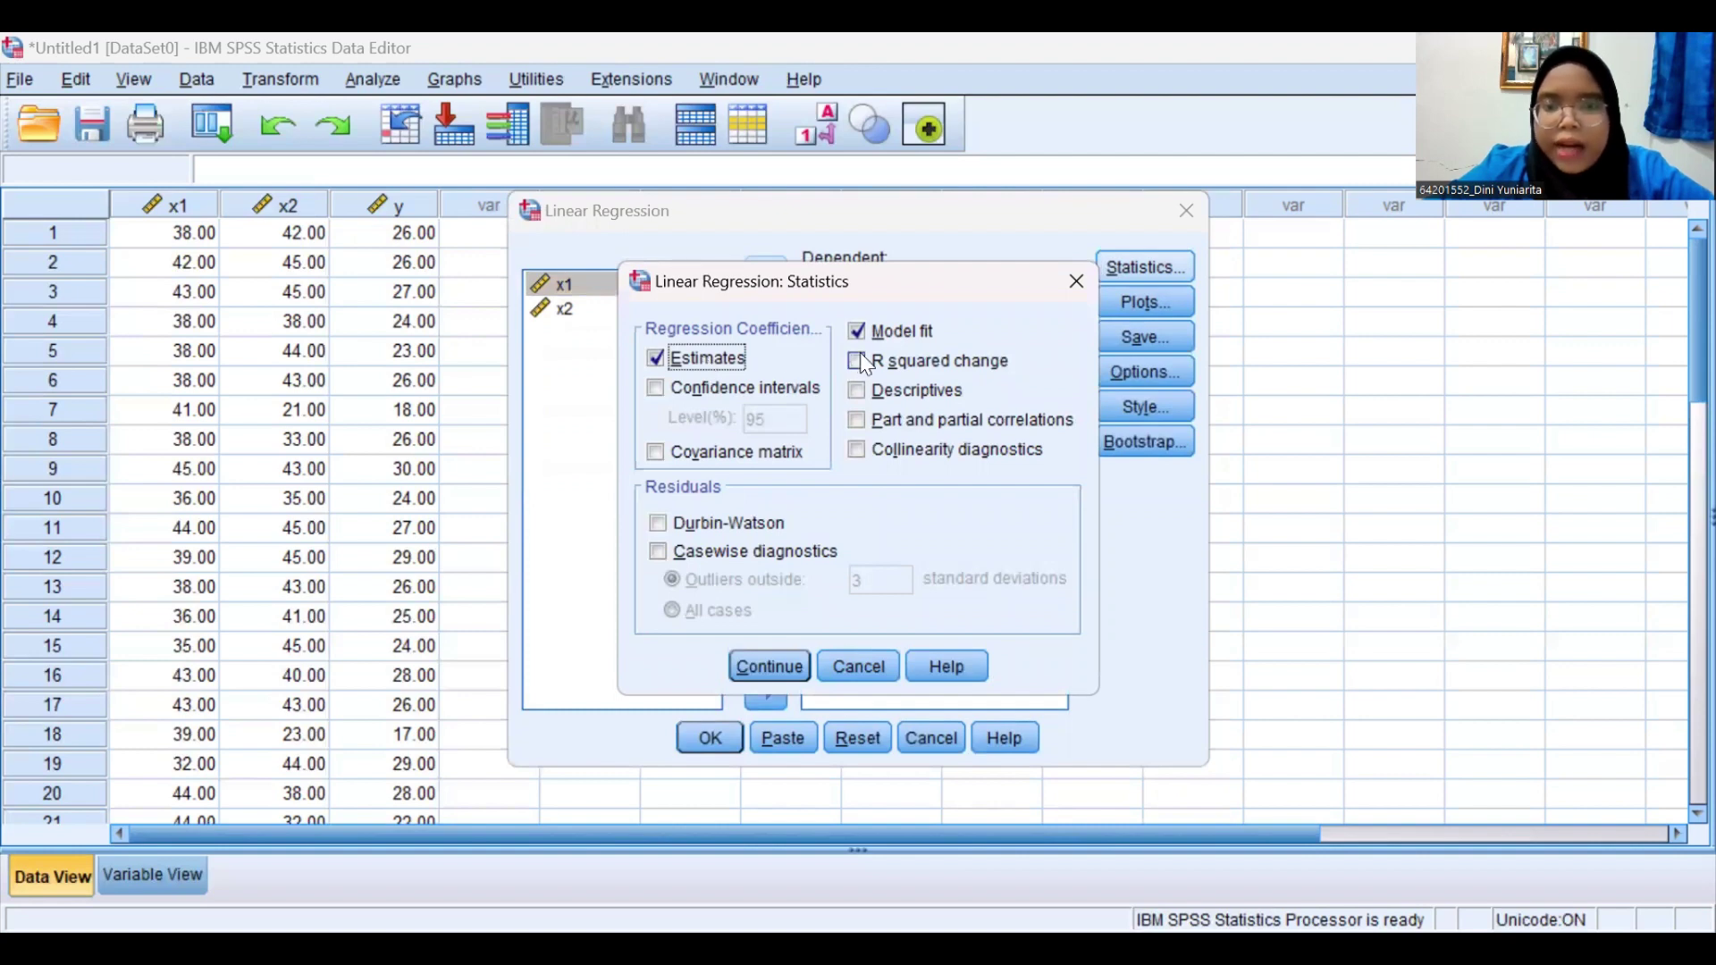
{"action": "left_click", "coordinate": [774, 666]}
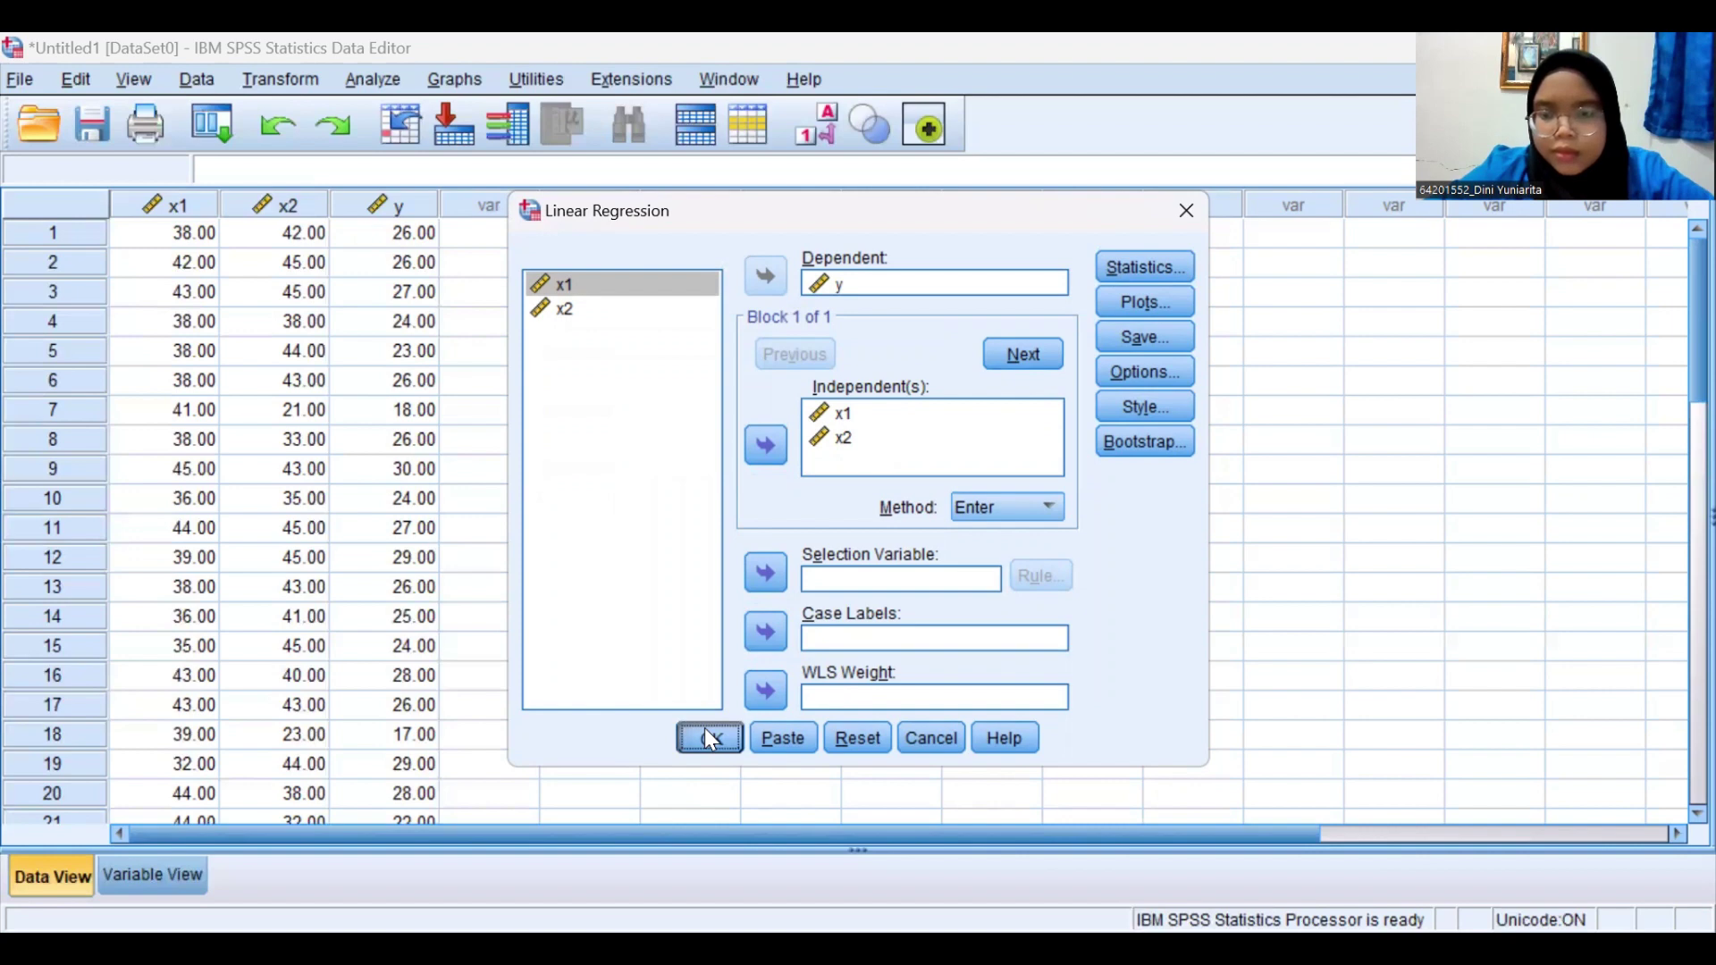
{"action": "left_click", "coordinate": [707, 738]}
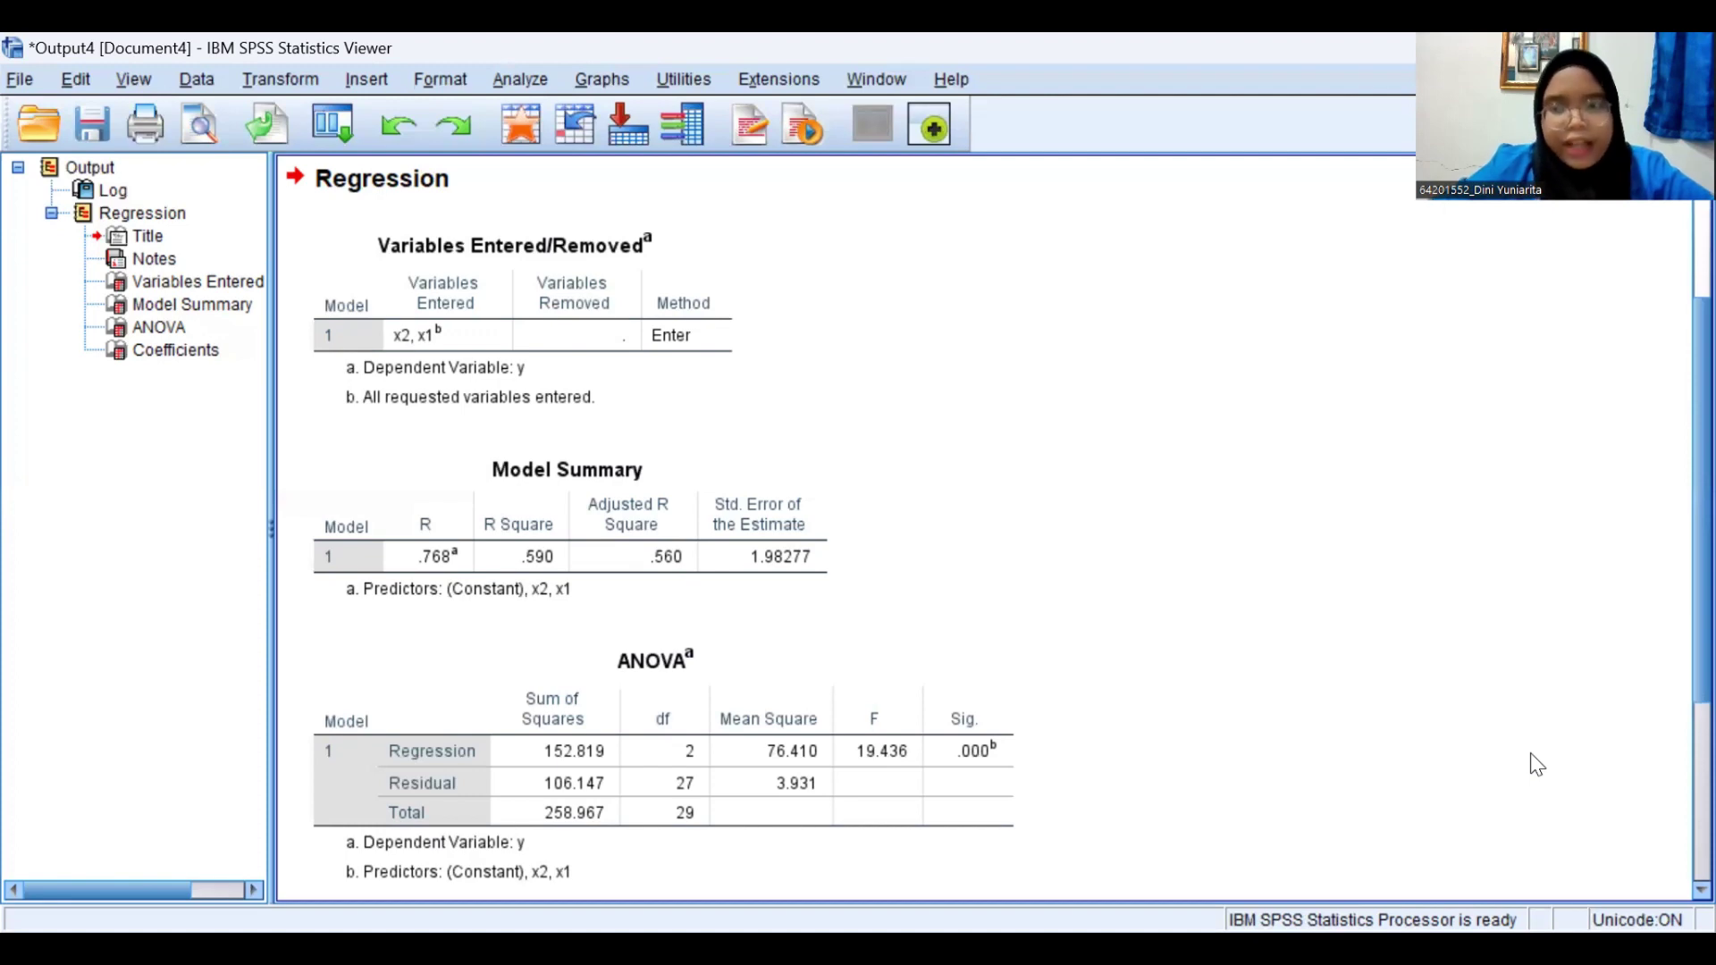
{"action": "scroll", "coordinate": [1679, 682], "scroll_direction": "down", "scroll_amount": 3}
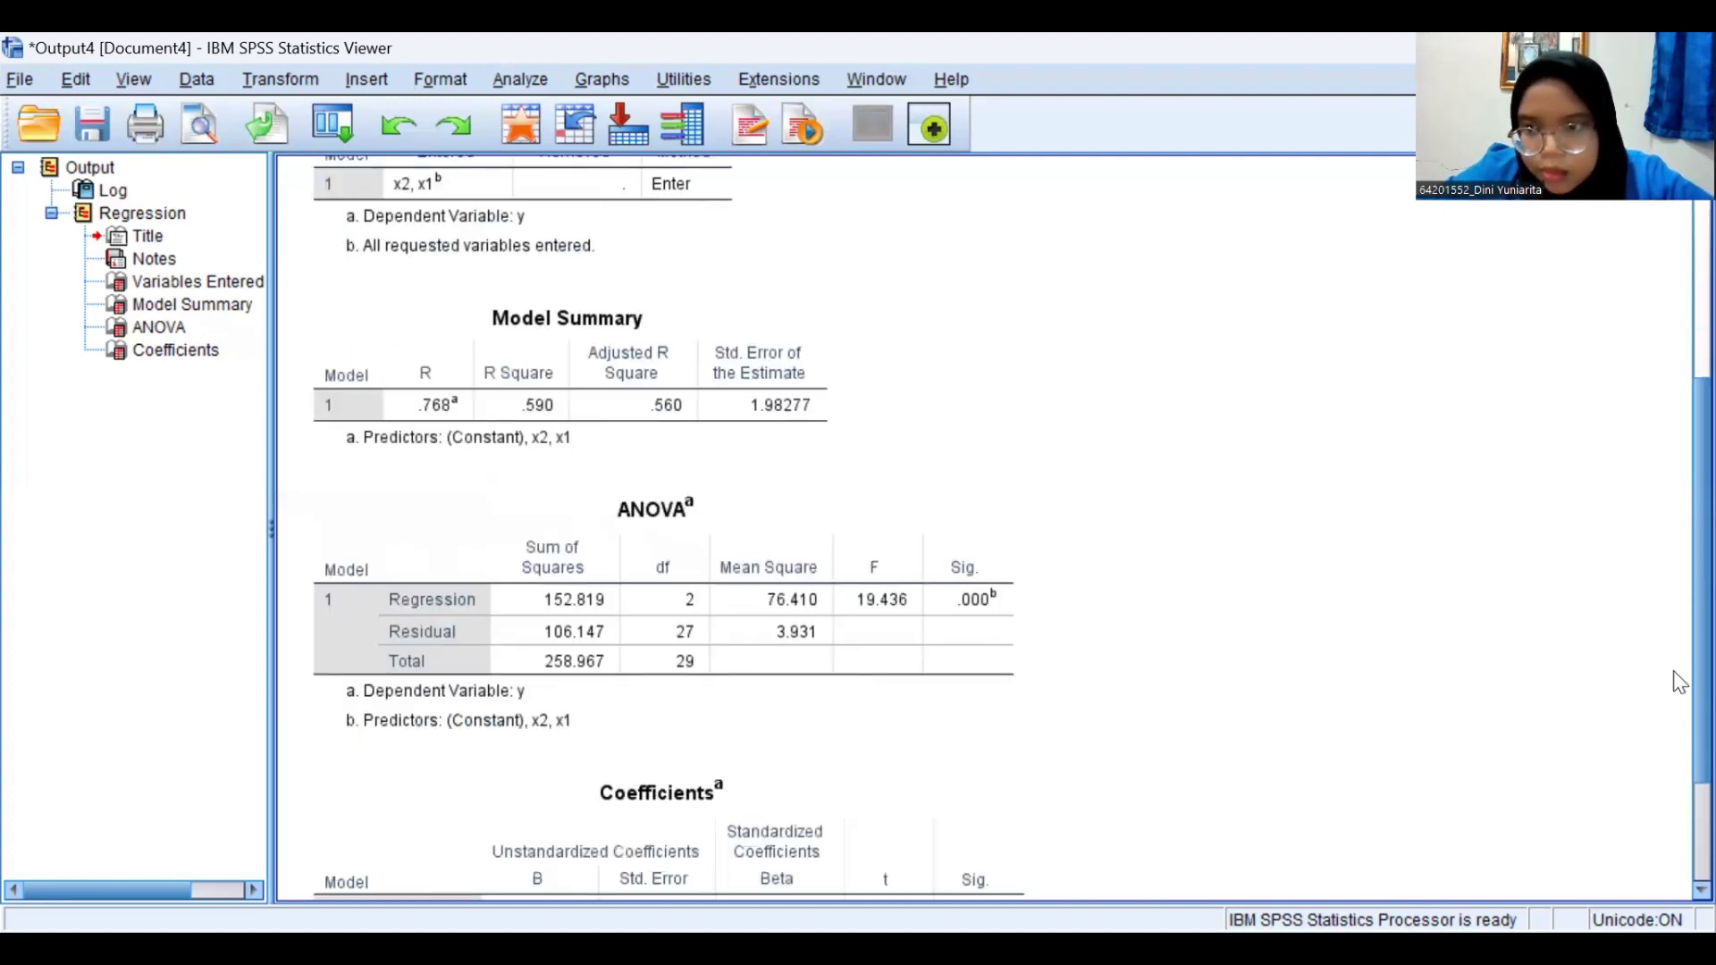
{"action": "scroll", "coordinate": [1679, 684], "scroll_direction": "down", "scroll_amount": 3}
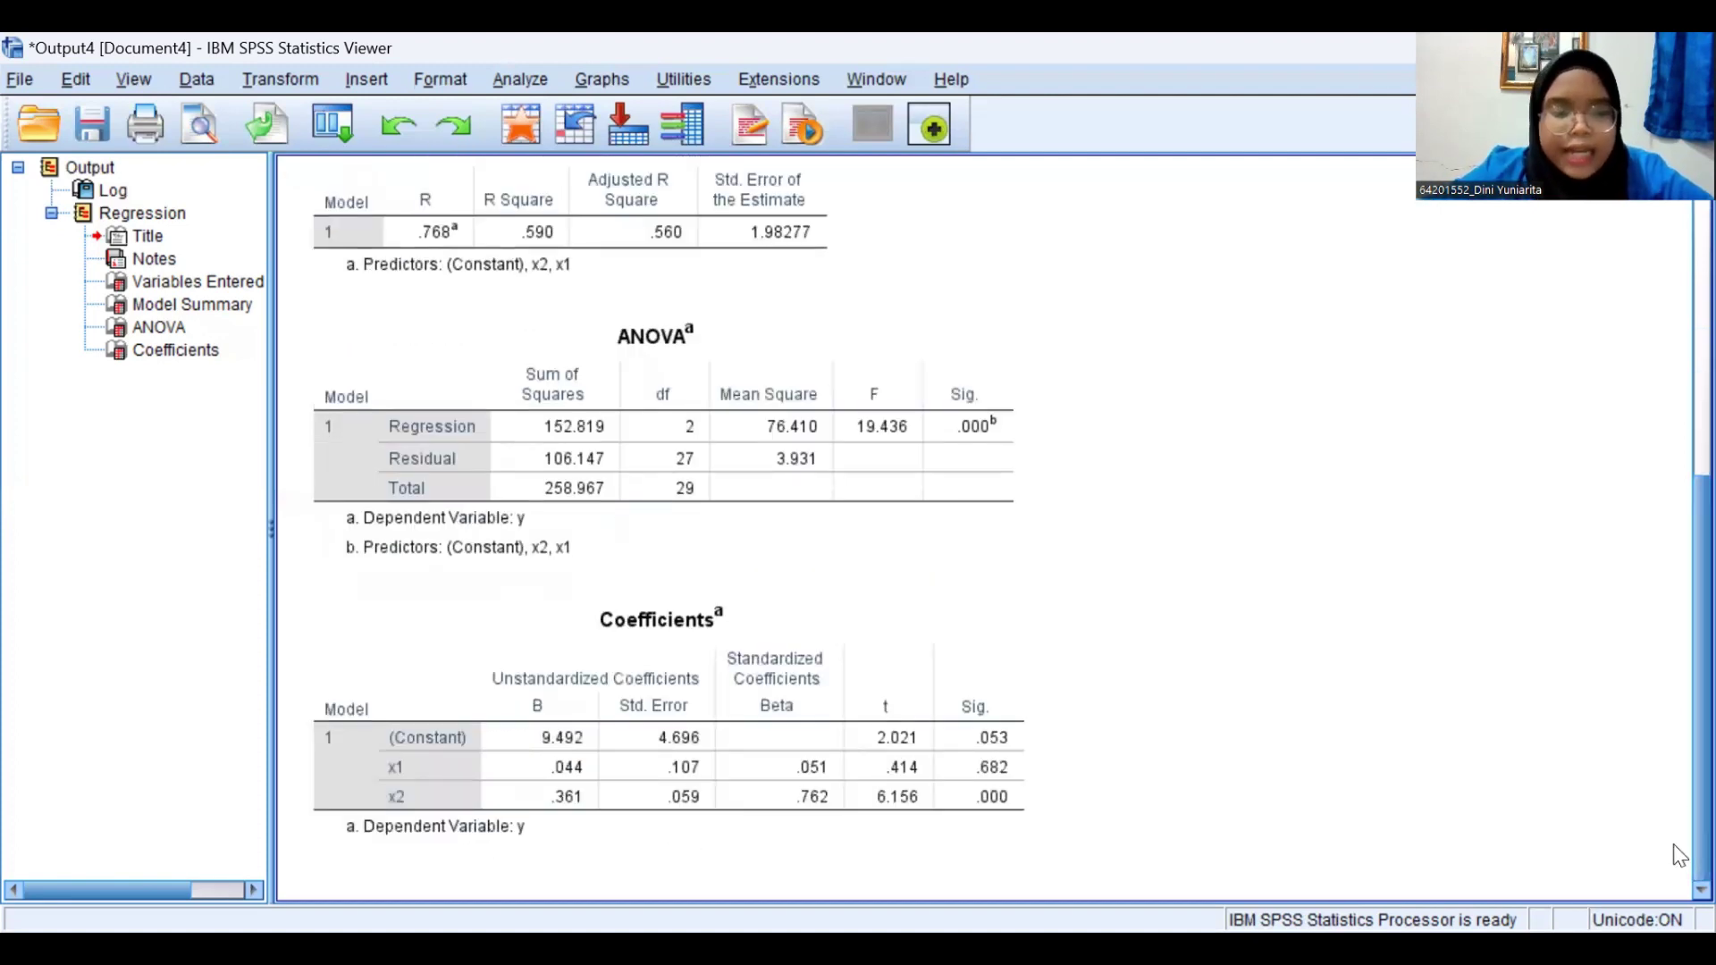